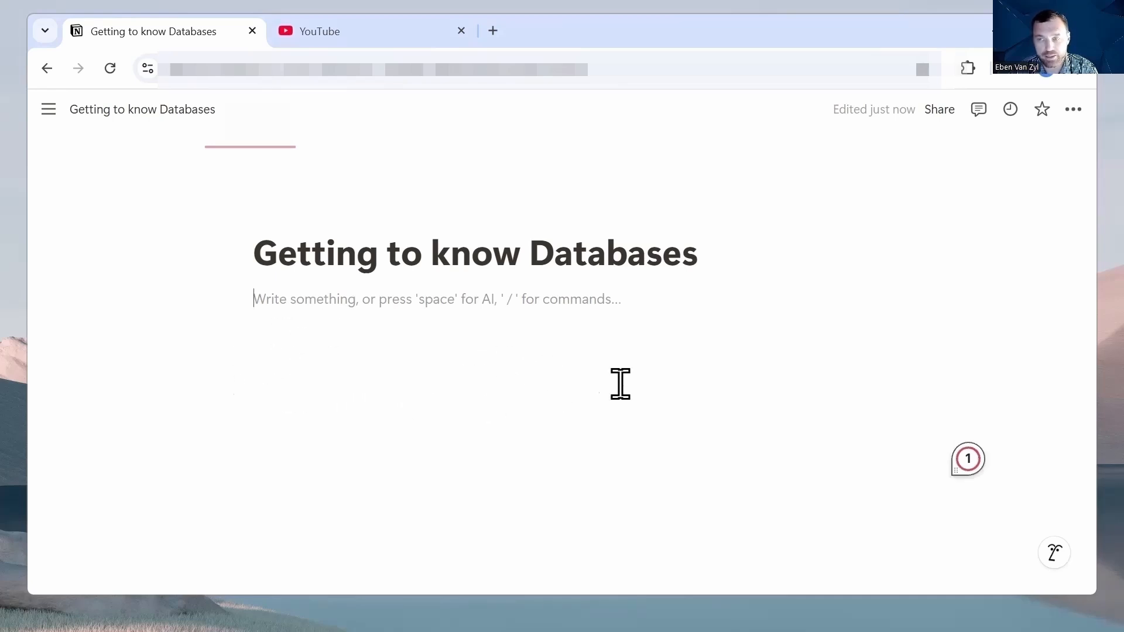
Switch to YouTube, copy the share link of the "Getting to know databases in Notion" video, and return to the Notion page
mouse_move(662, 181)
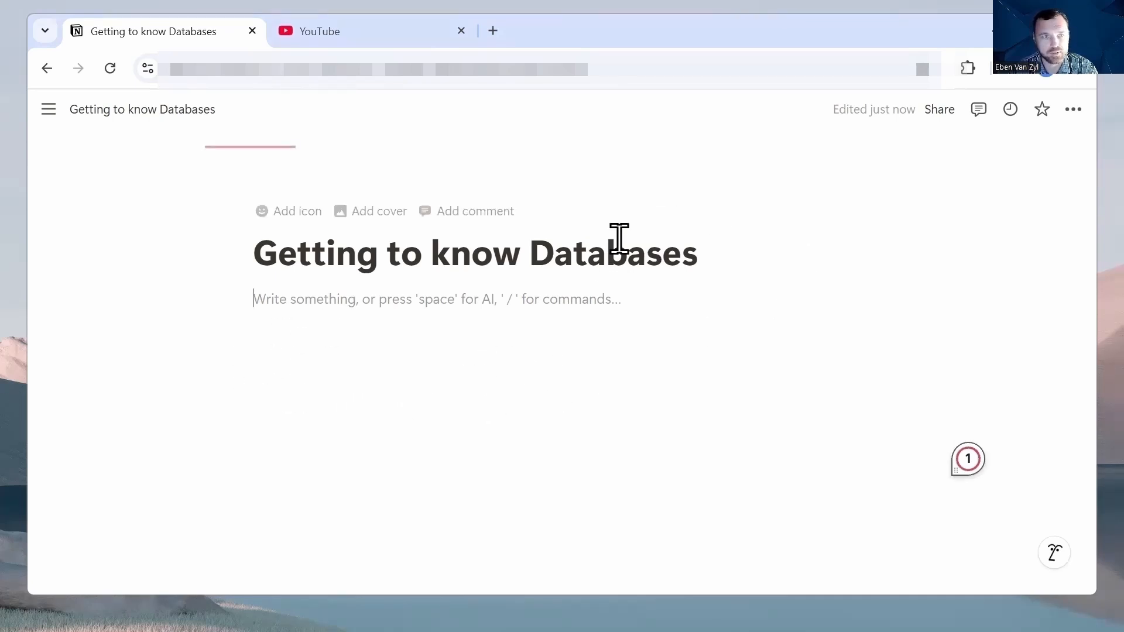
click(335, 37)
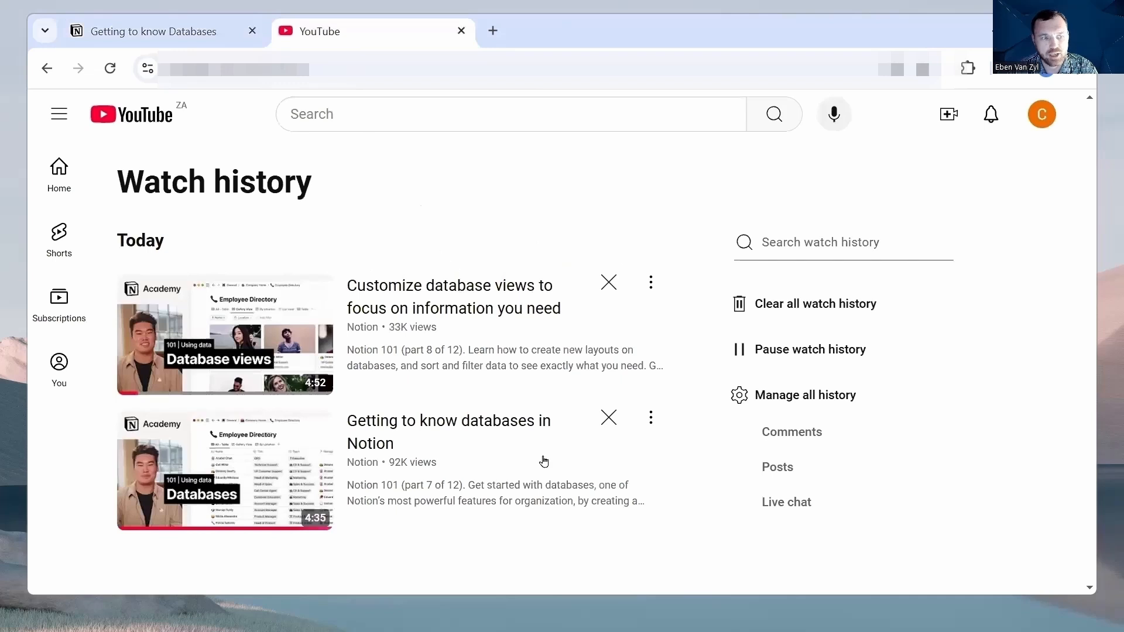
mouse_move(553, 457)
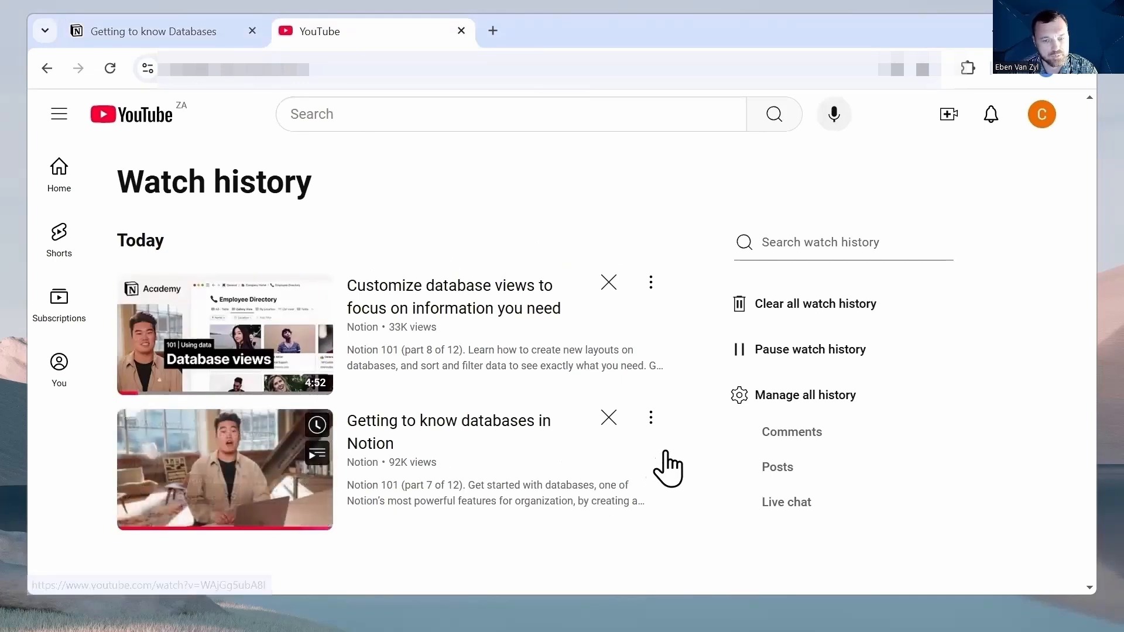
click(652, 423)
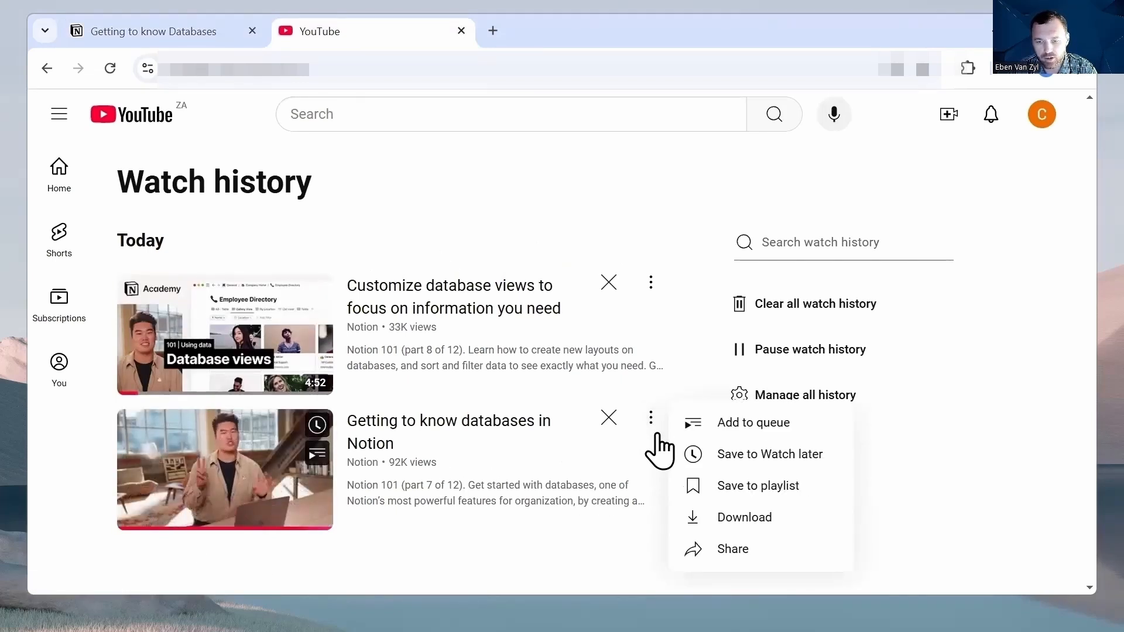
click(731, 549)
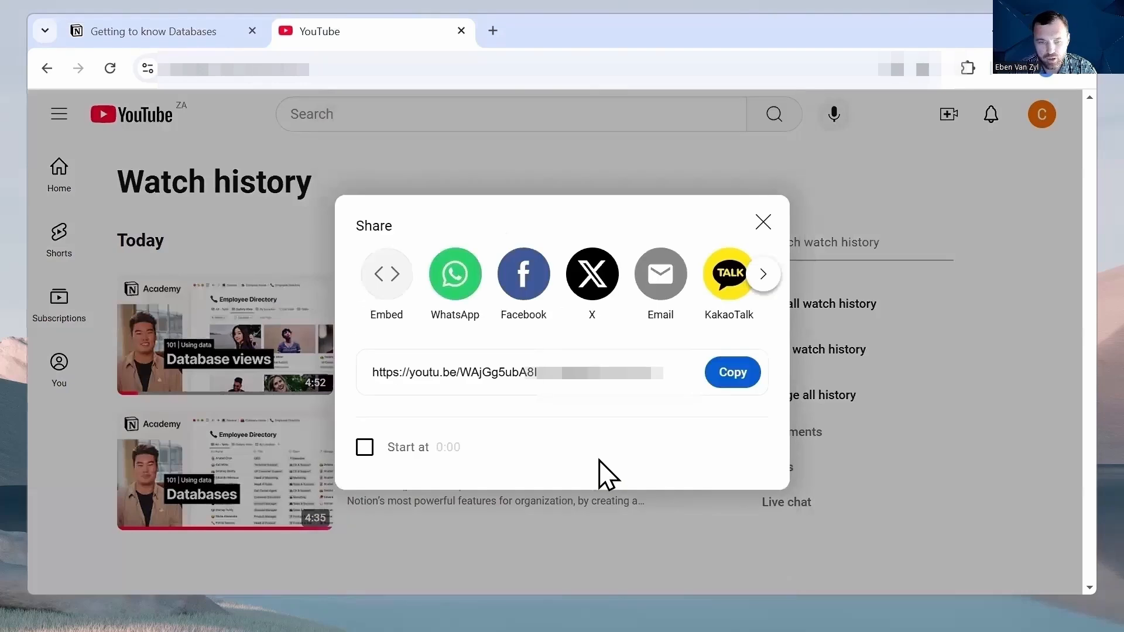
click(733, 373)
click(763, 221)
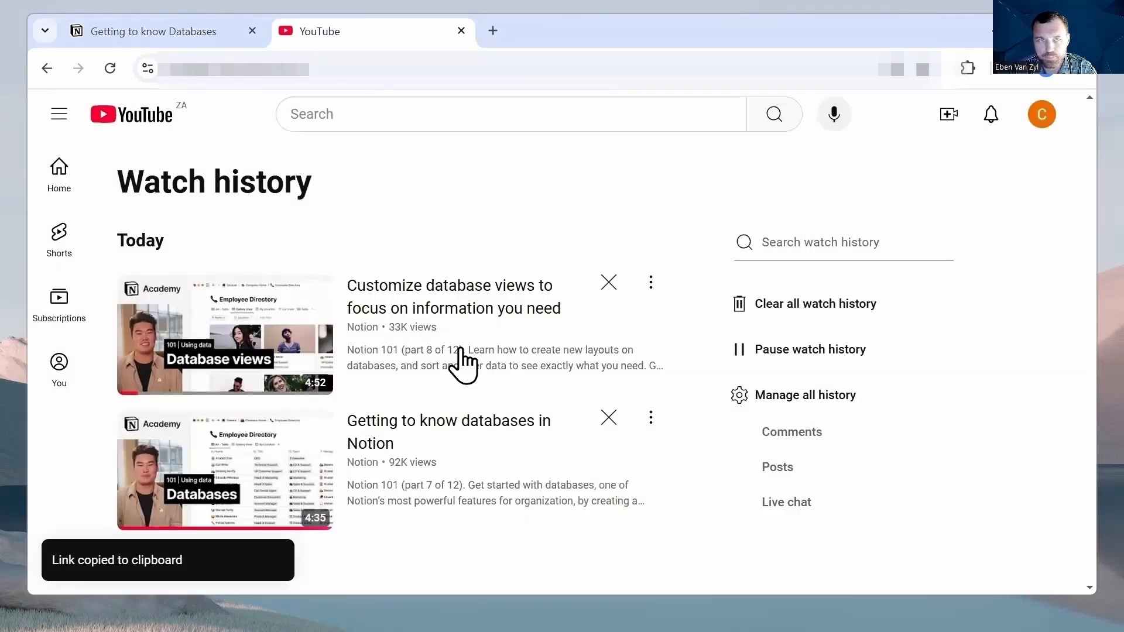
click(149, 32)
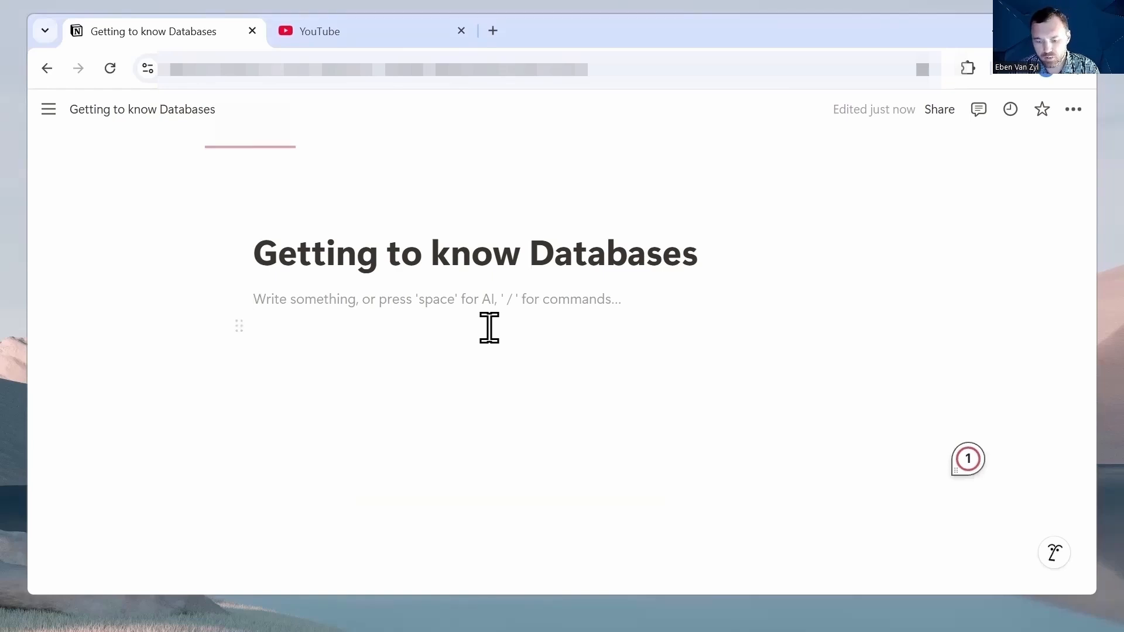
Insert a web bookmark block under the page title using the copied video link
text(/)
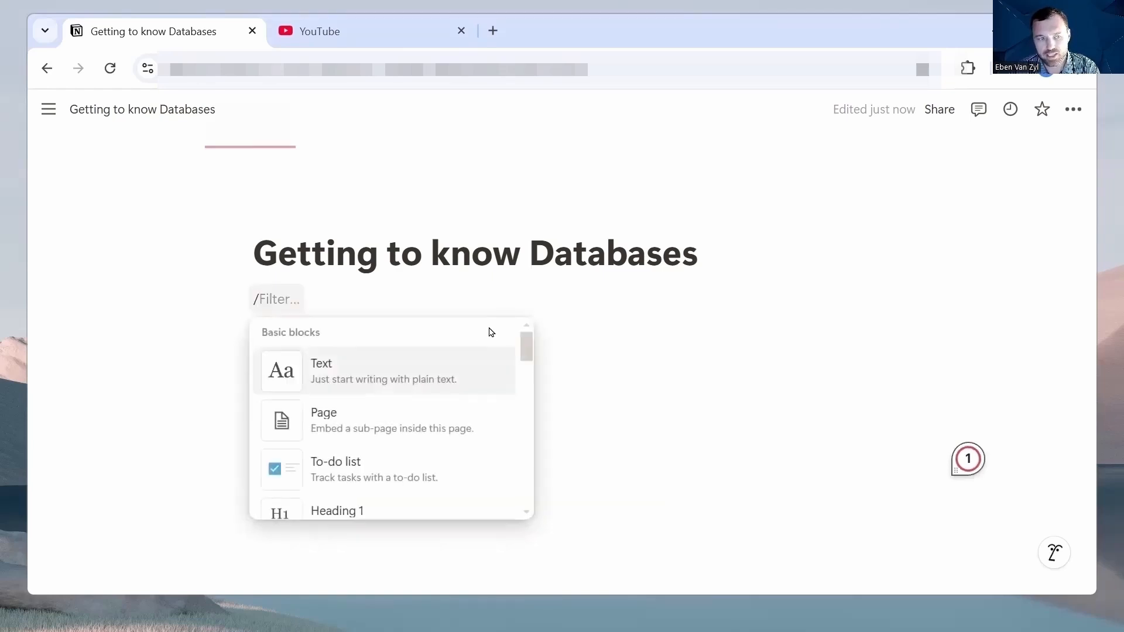
key(BackSpace)
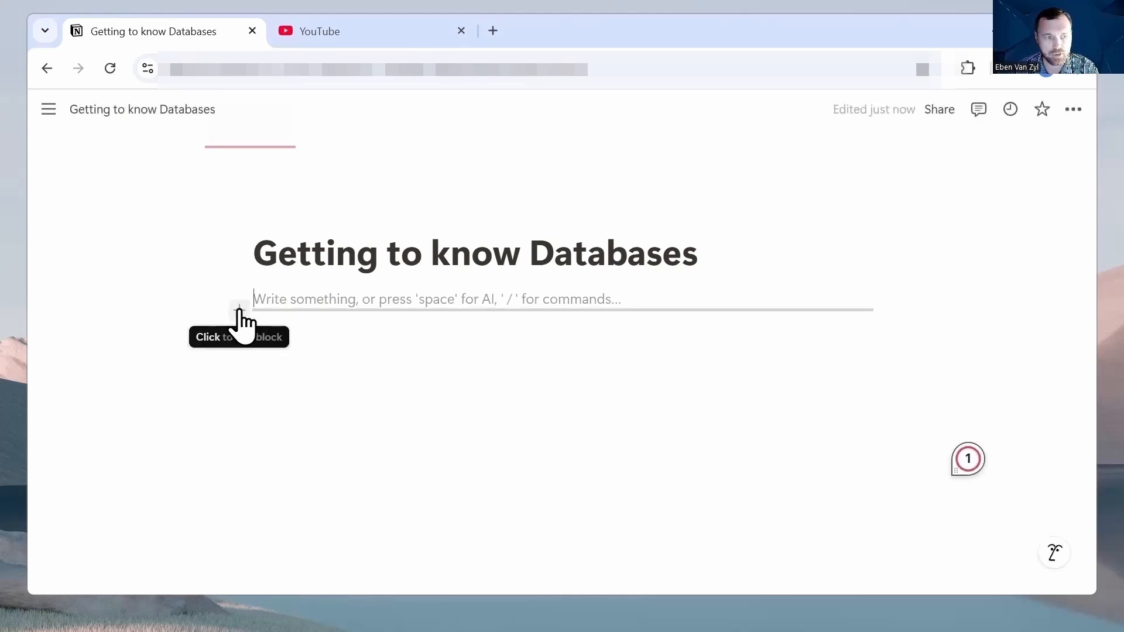
click(240, 310)
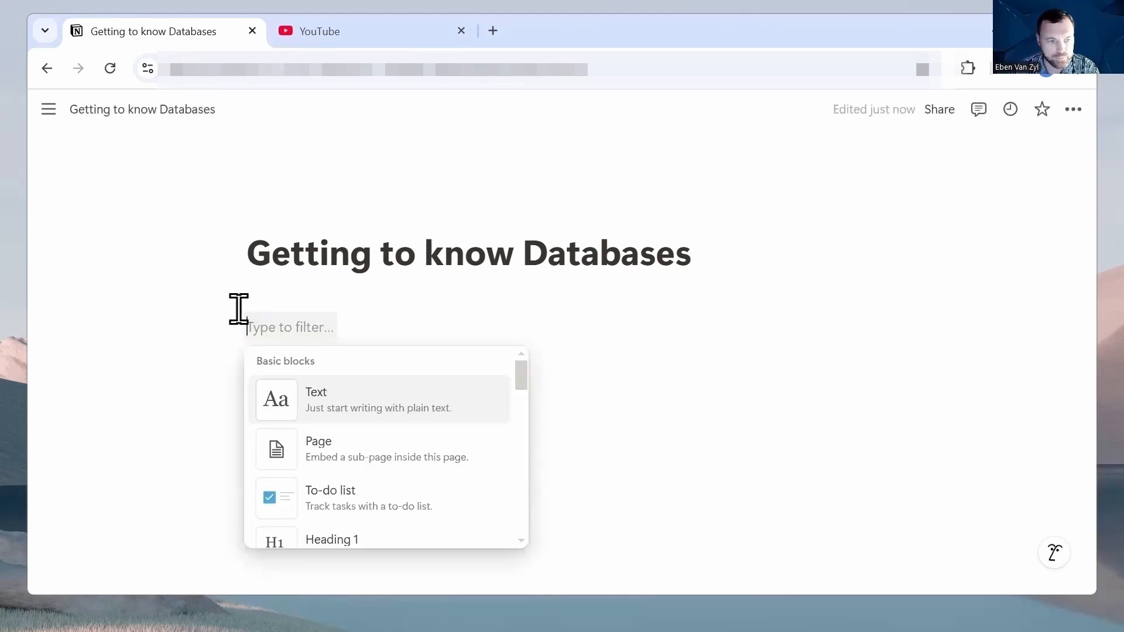
drag(522, 382, 523, 510)
scroll(523, 508, down, 1)
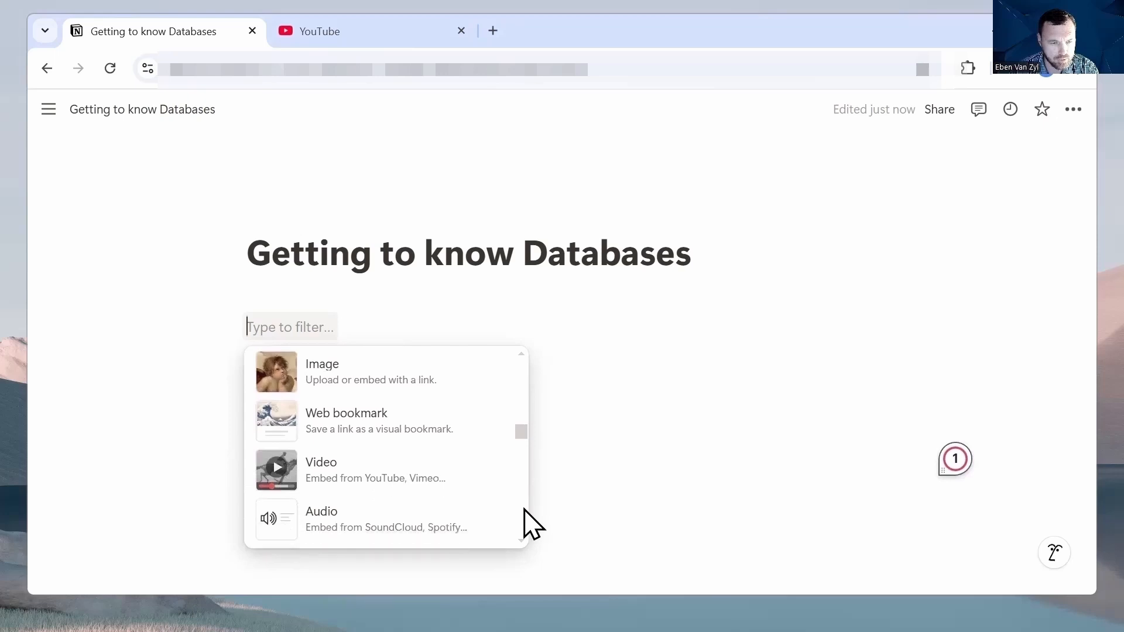
click(351, 433)
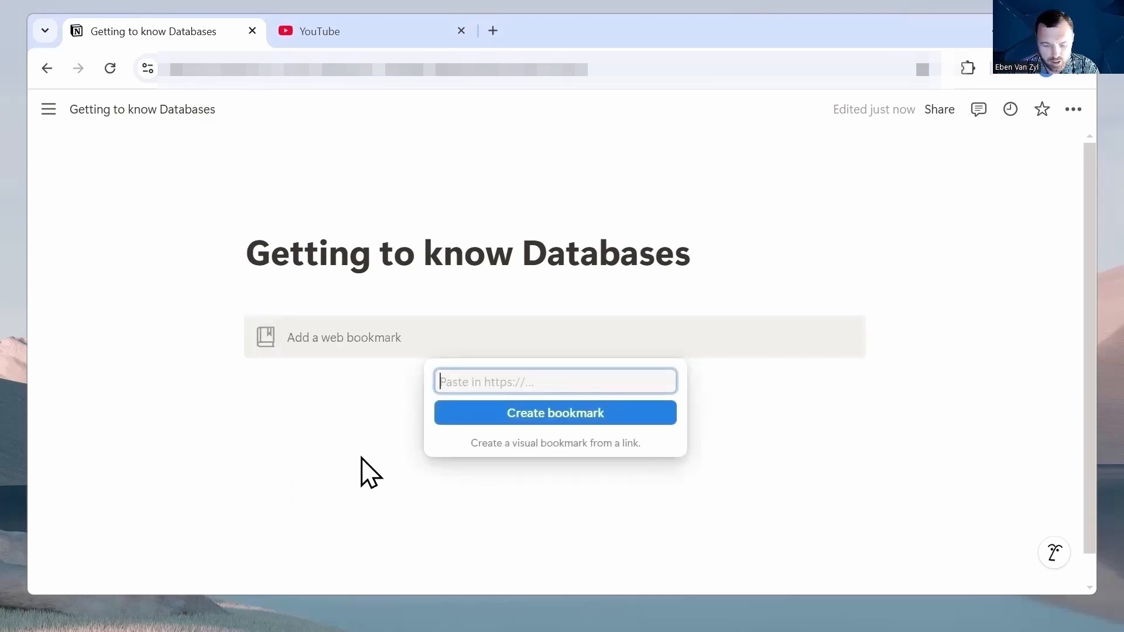
key(ctrl+v)
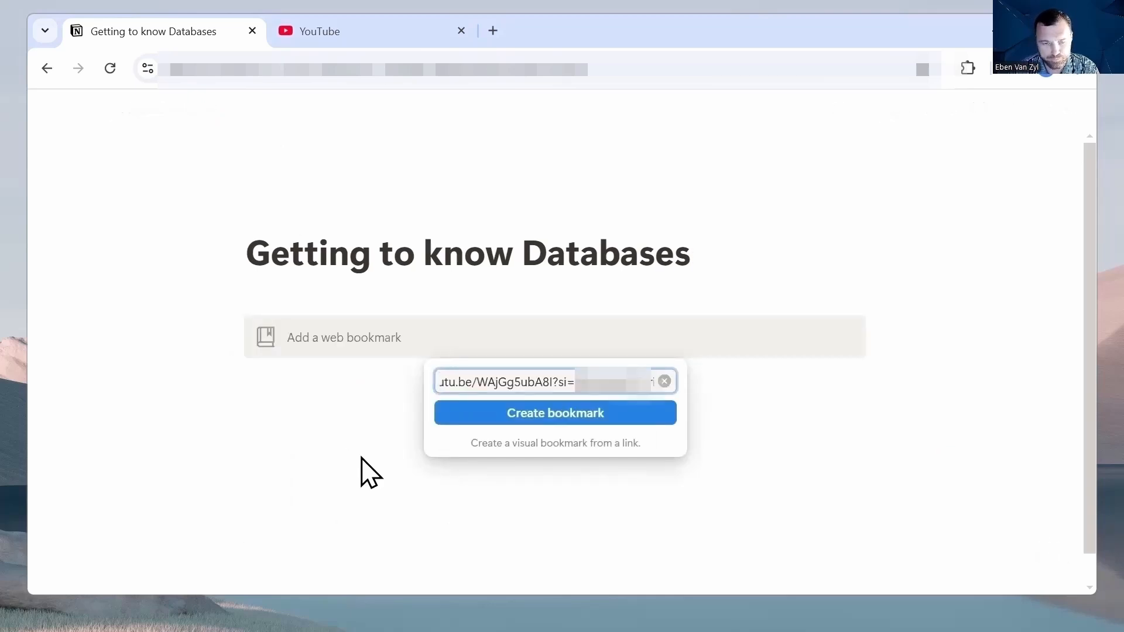
click(521, 413)
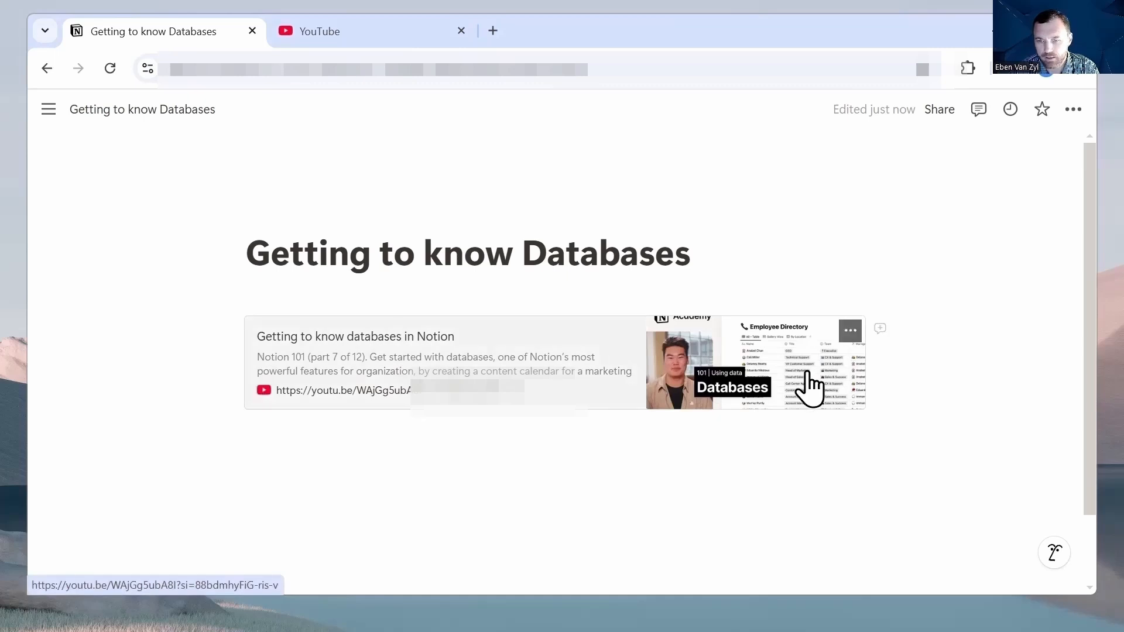
Paste the copied video link below the bookmark as a mention
click(396, 438)
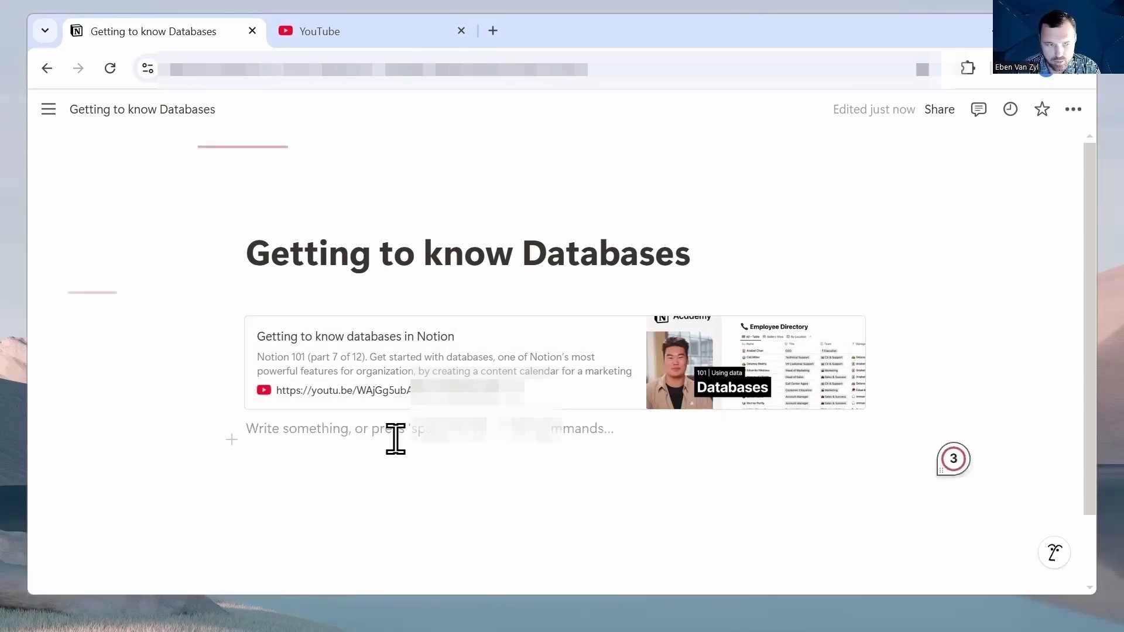
key(ctrl+v)
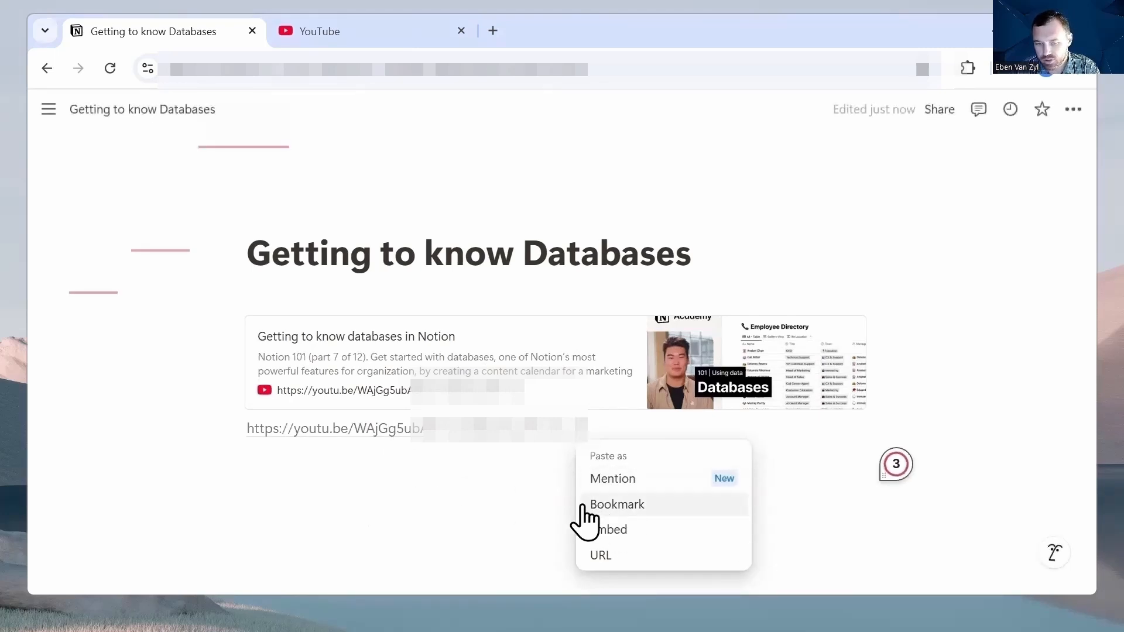
click(622, 483)
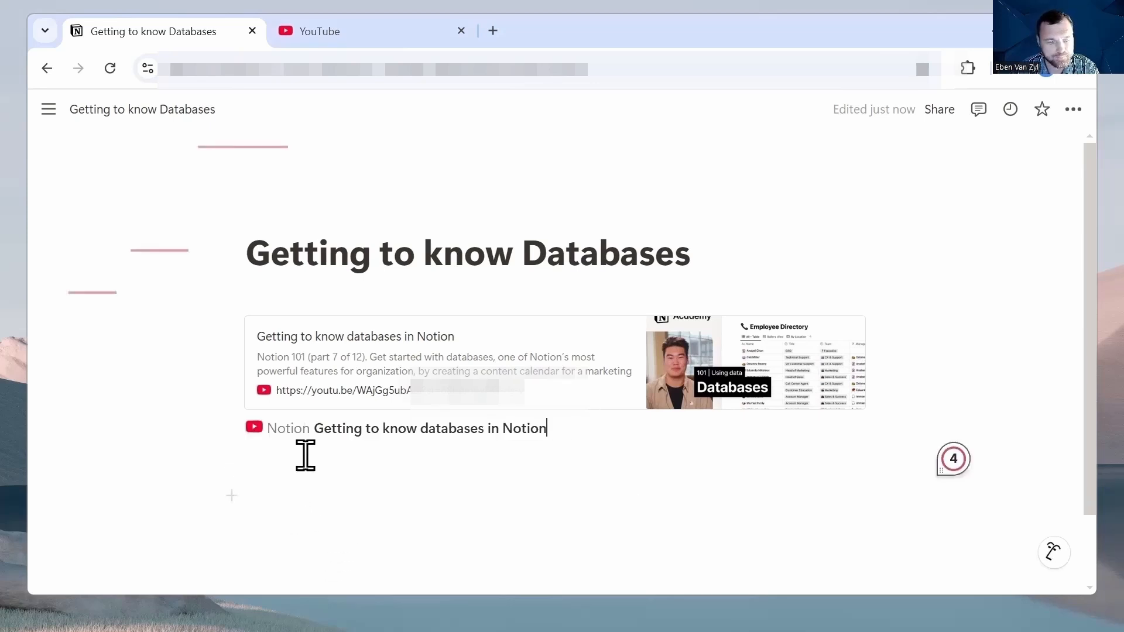
Paste the copied video link on a new line below the mention as an embed
key(Return)
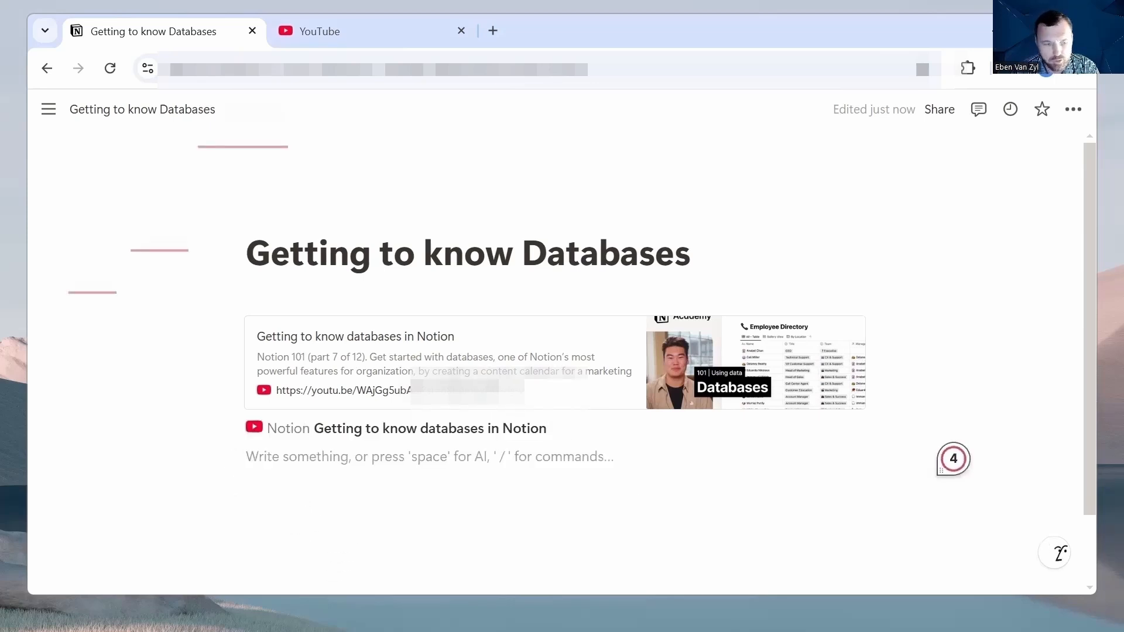
key(ctrl+v)
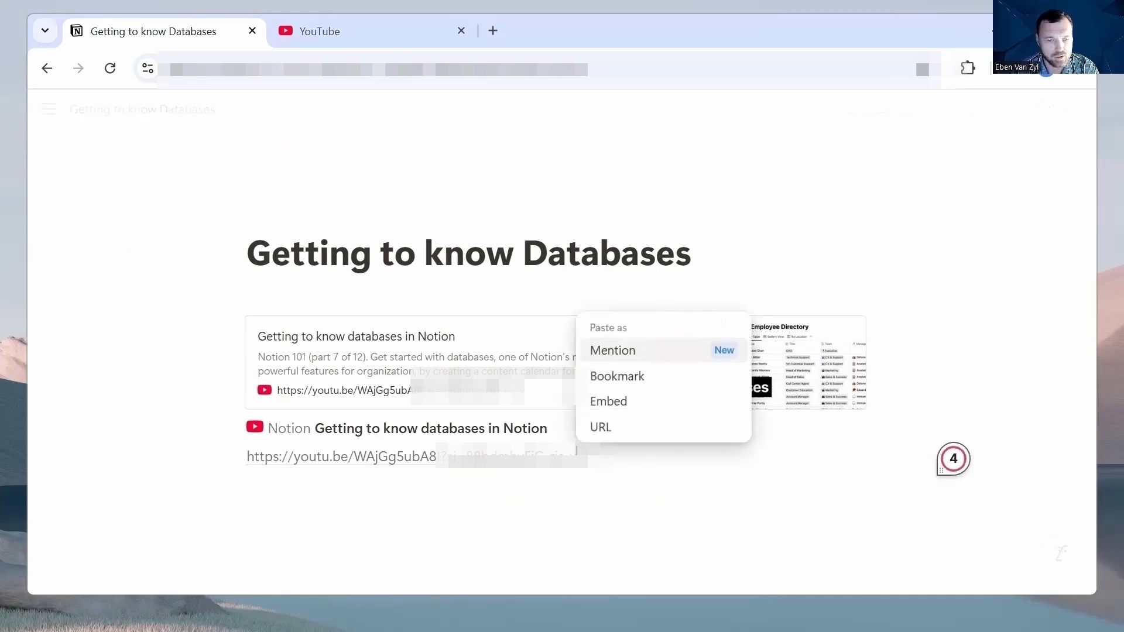
click(609, 401)
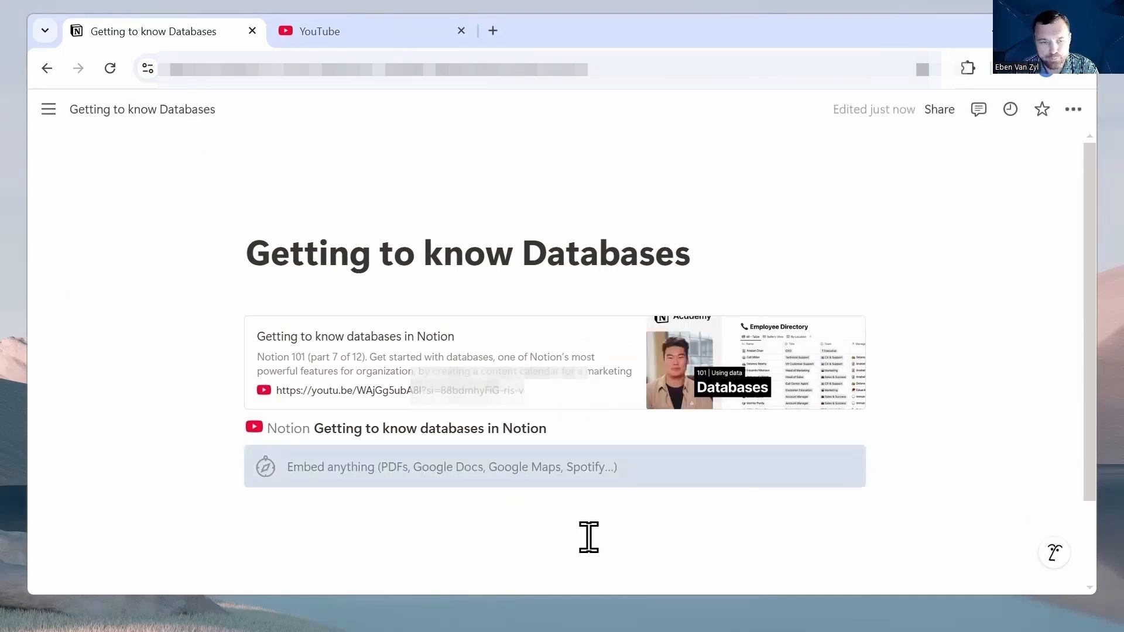
scroll(758, 418, down, 2)
scroll(757, 418, down, 4)
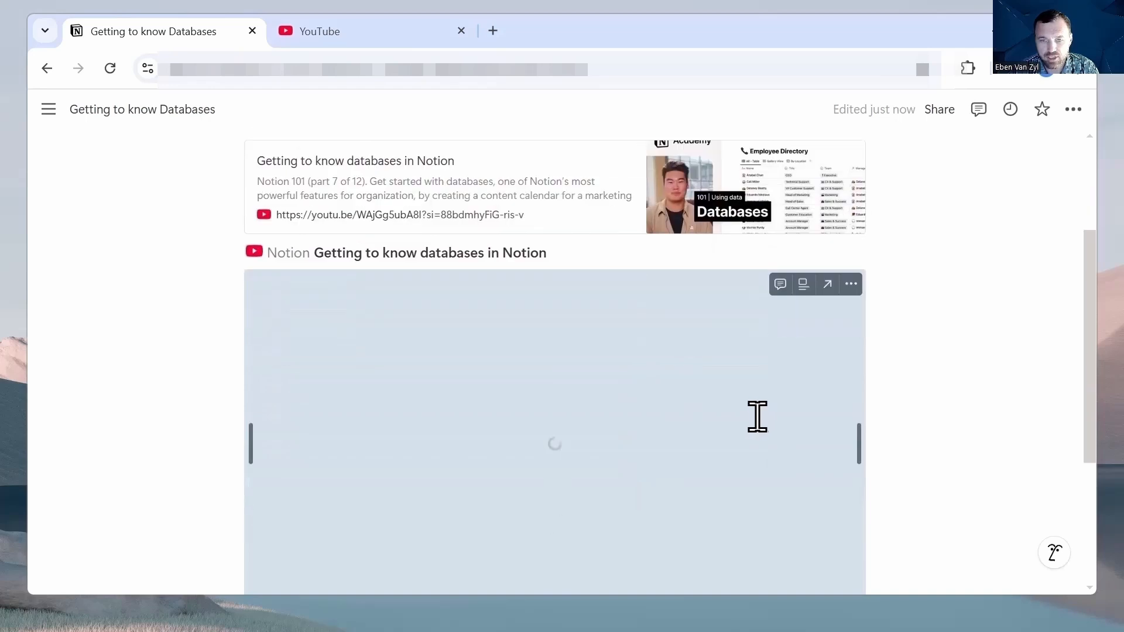
scroll(757, 415, up, 2)
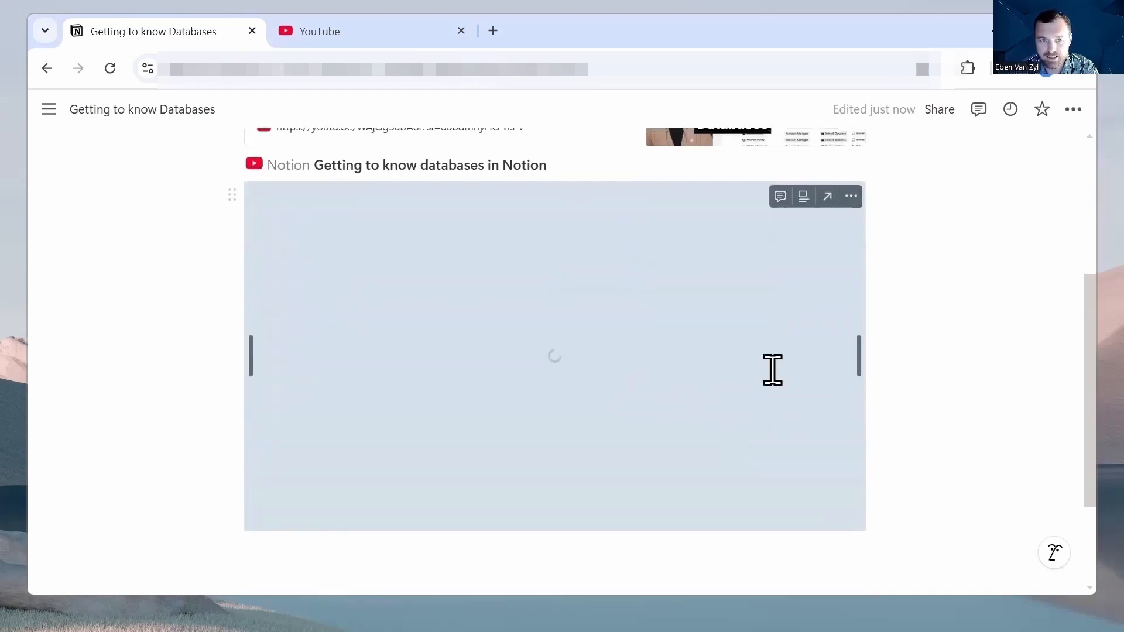
scroll(773, 382, down, 2)
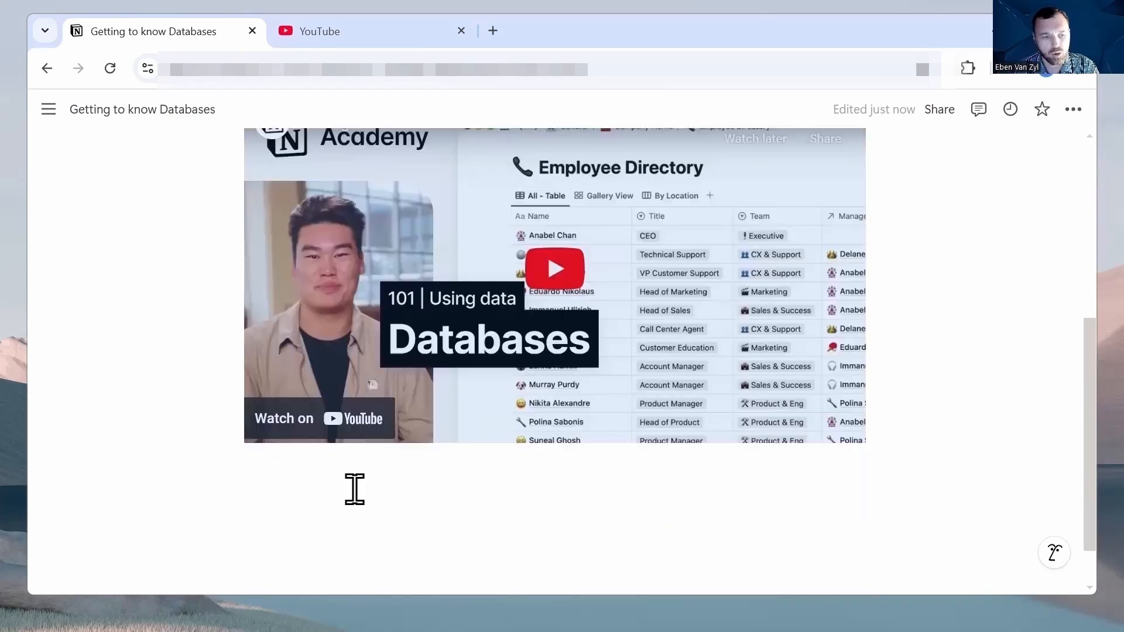
Paste the copied video link below the embedded video as a plain URL and start an empty line under it
click(354, 490)
key(ctrl+v)
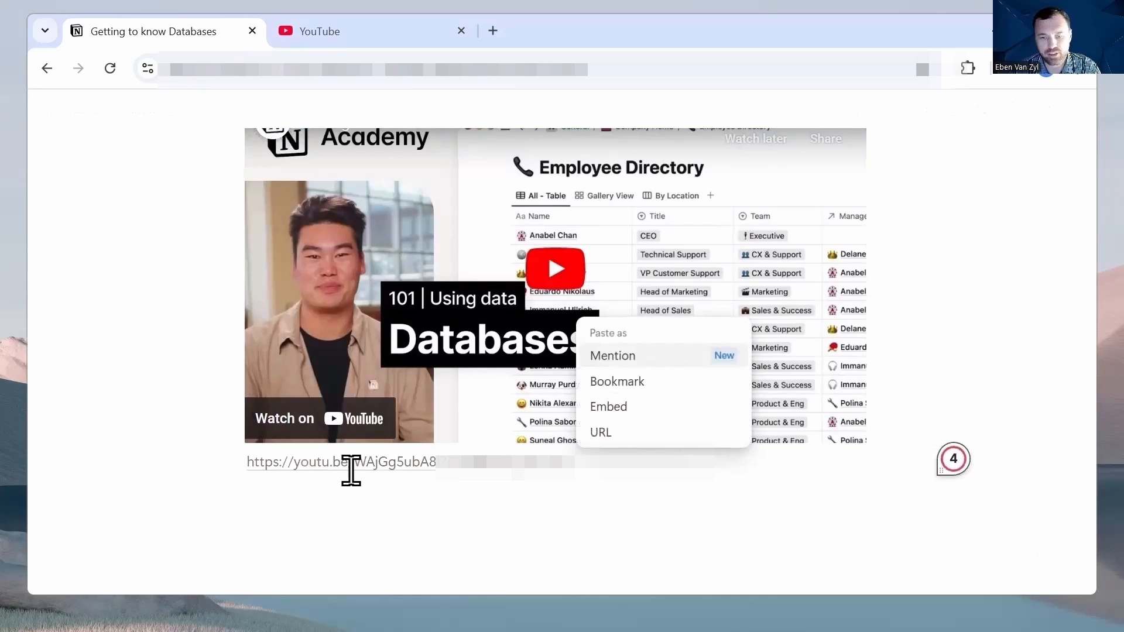
click(600, 433)
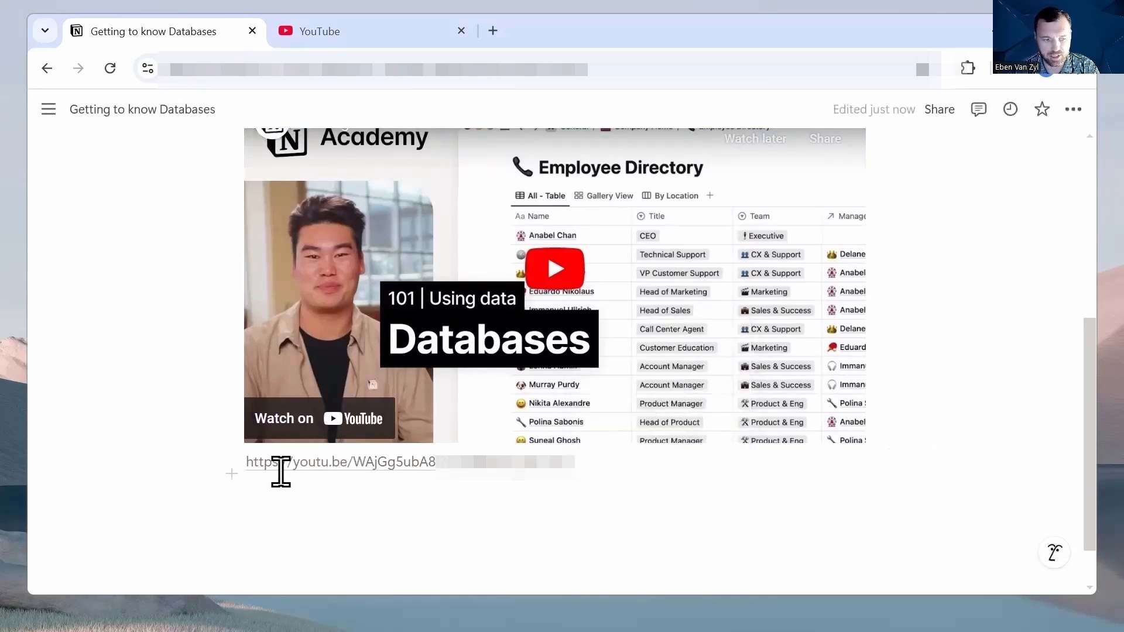
click(369, 524)
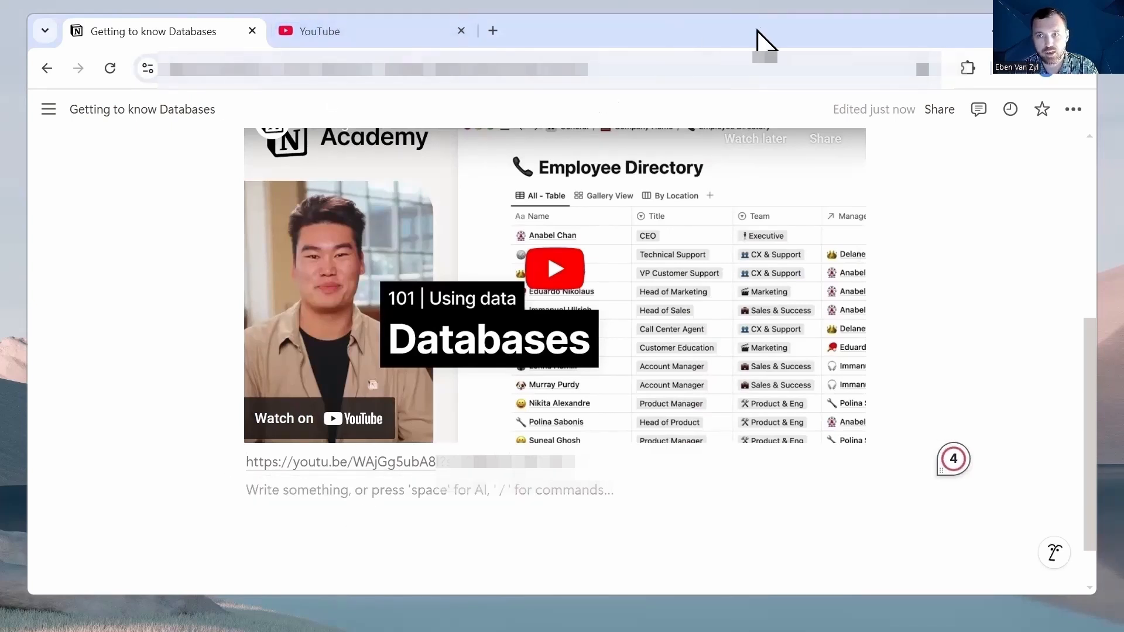
Delete the bookmark, mention, embedded video and URL so that only the page title is left
scroll(690, 384, up, 2)
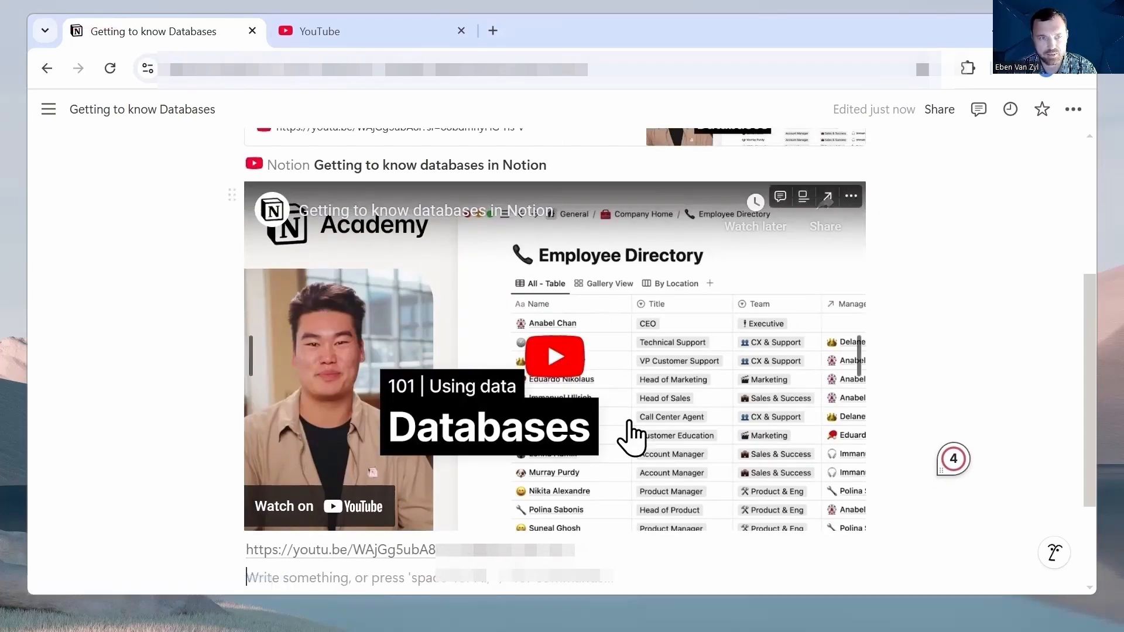
scroll(480, 422, up, 2)
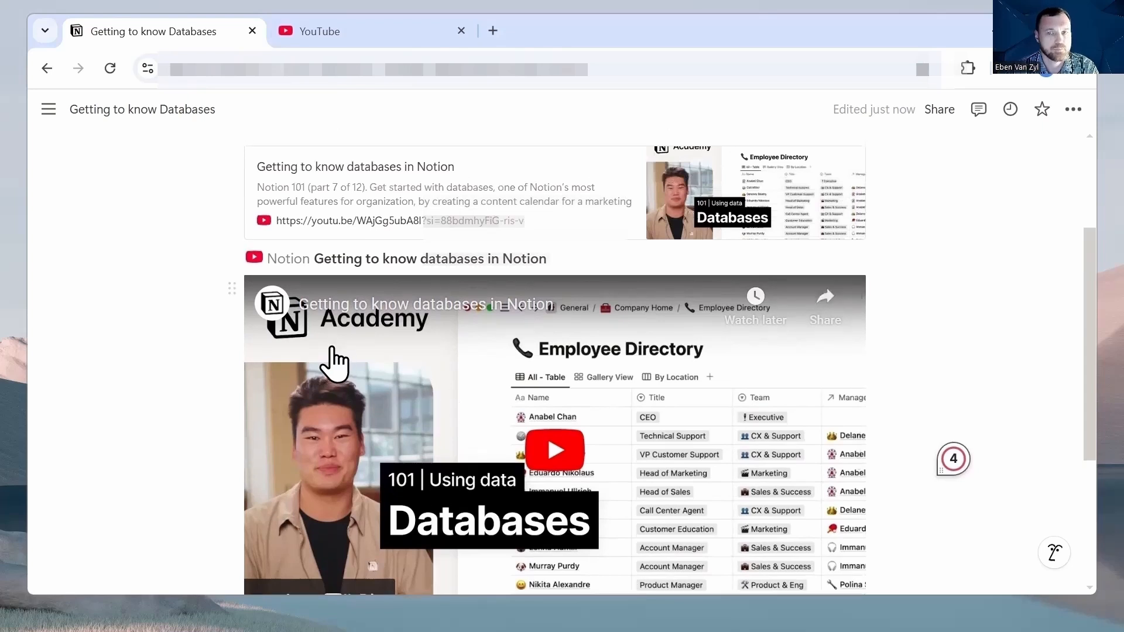
scroll(334, 364, up, 4)
drag(174, 299, 331, 412)
scroll(586, 358, up, 3)
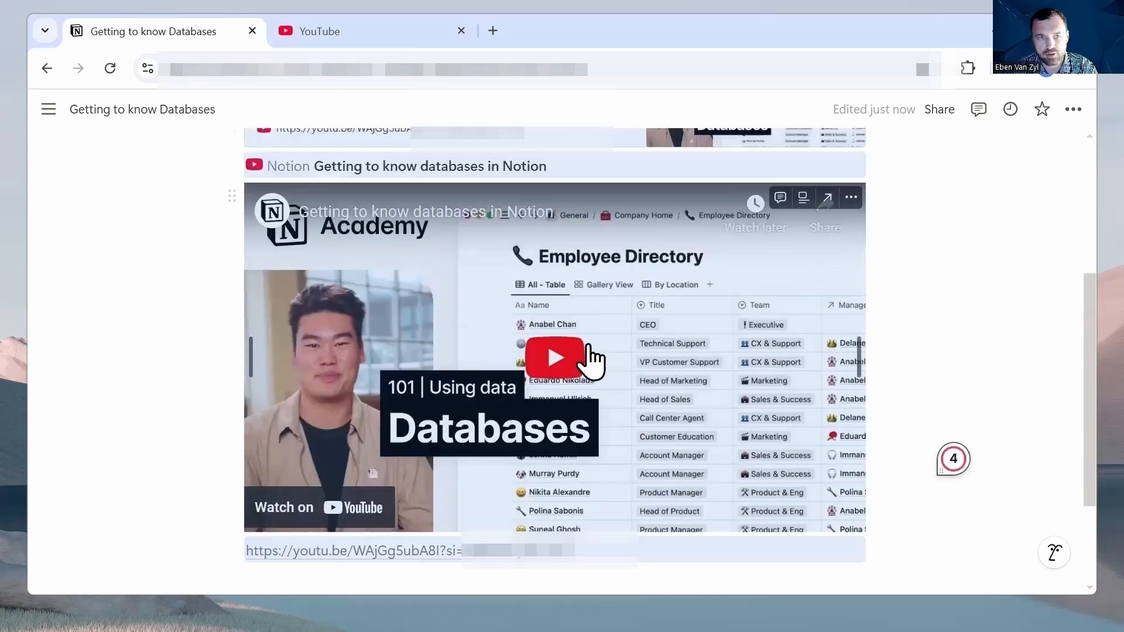
scroll(589, 358, up, 2)
key(BackSpace)
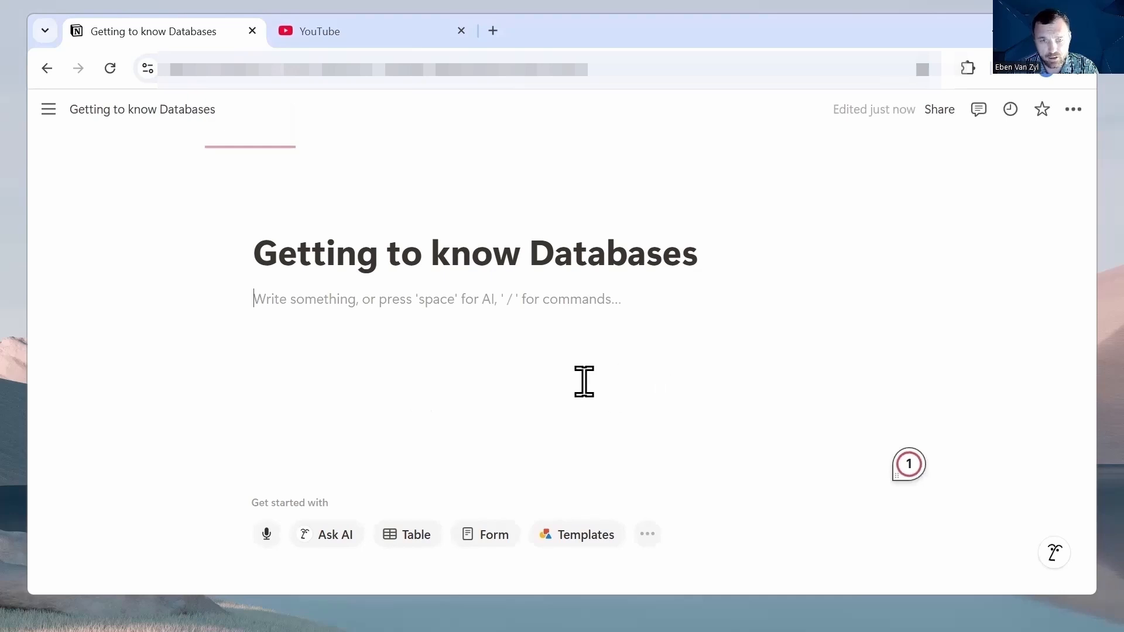
Add a video block under the page title and embed the copied YouTube link in it
text(/)
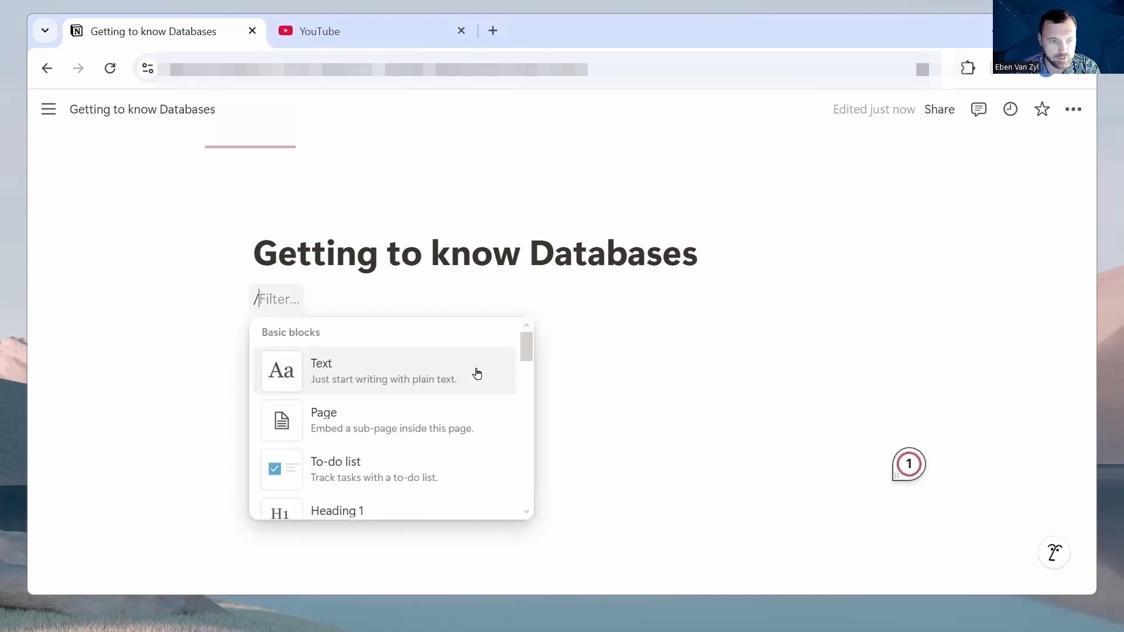
drag(531, 347, 535, 480)
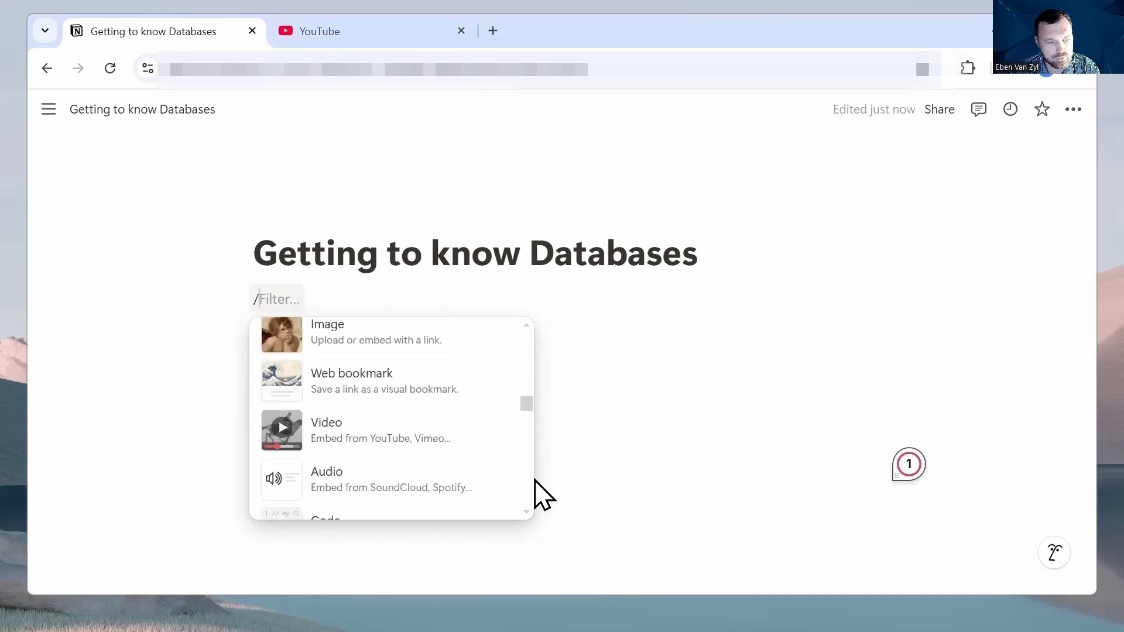
scroll(533, 481, down, 1)
scroll(532, 481, up, 2)
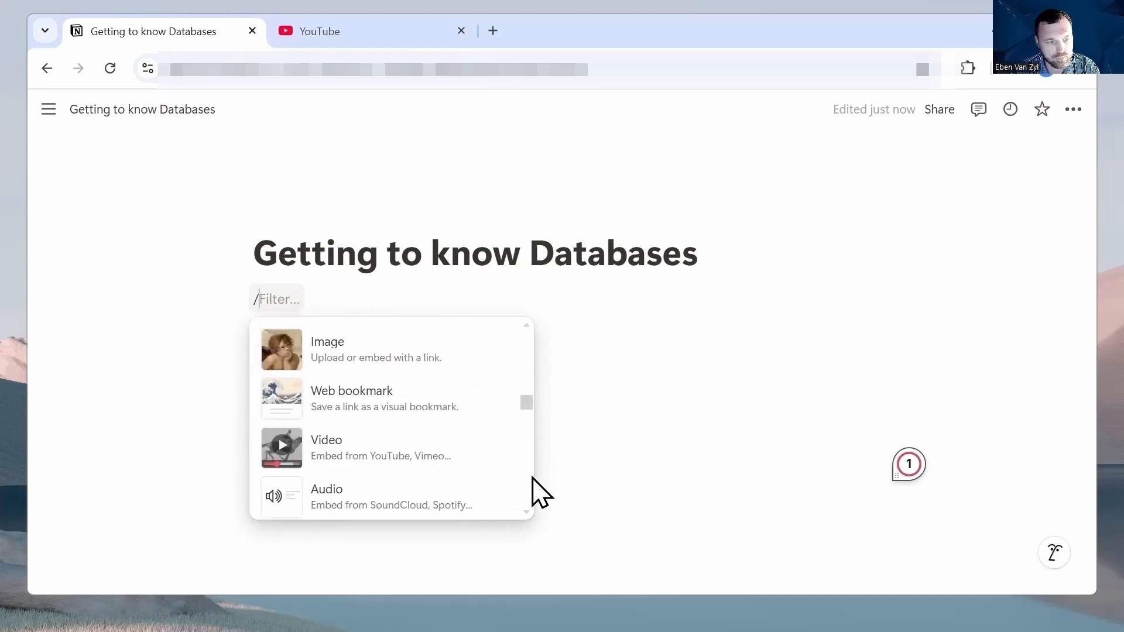
click(378, 459)
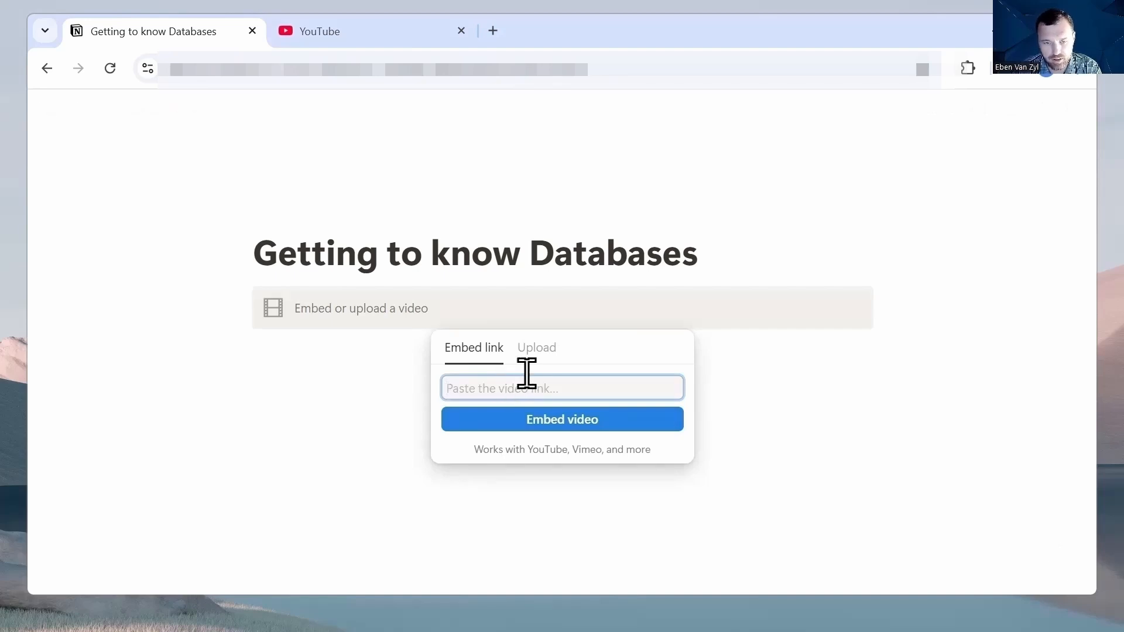
key(ctrl+v)
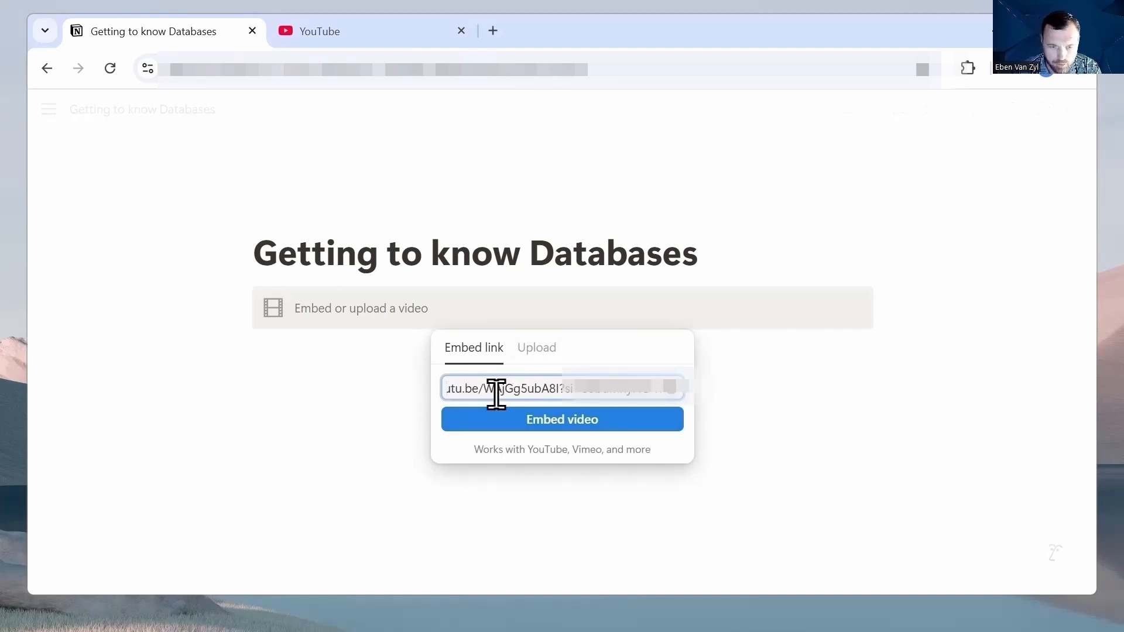
click(510, 413)
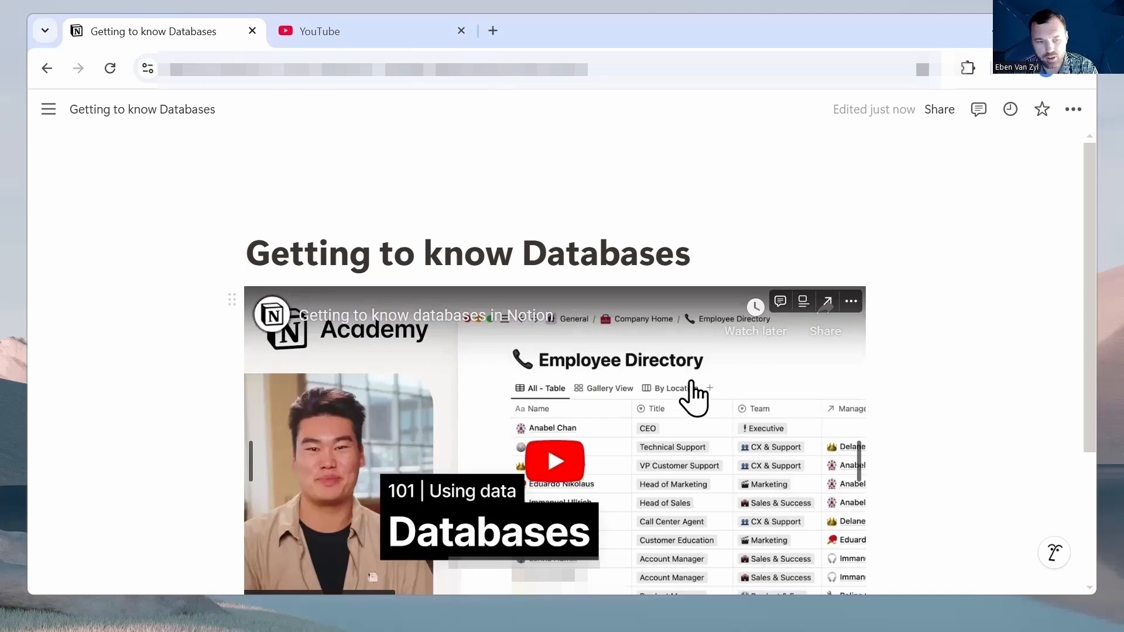
Start an empty line below the embedded video and bring up the list of insertable blocks there
scroll(692, 398, down, 3)
click(420, 515)
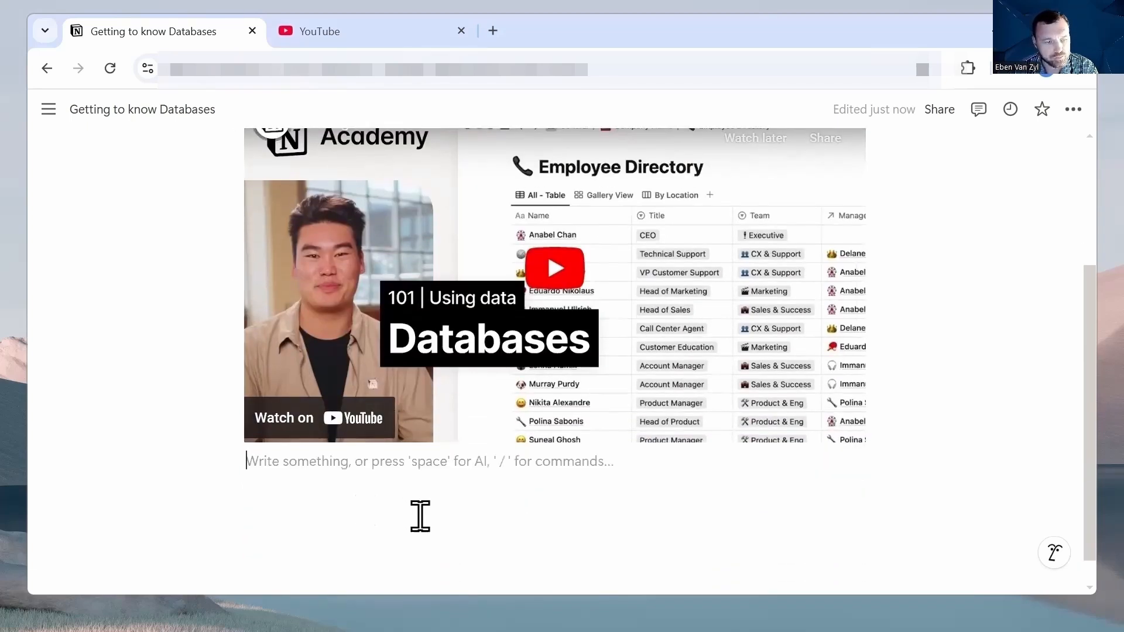
scroll(419, 516, down, 5)
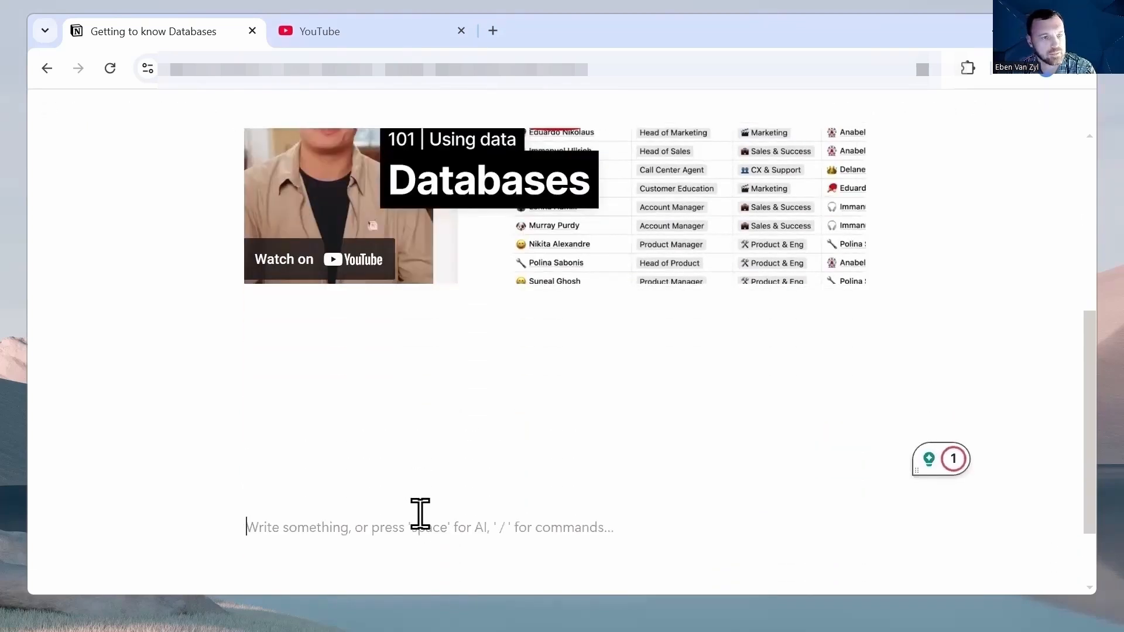
click(380, 221)
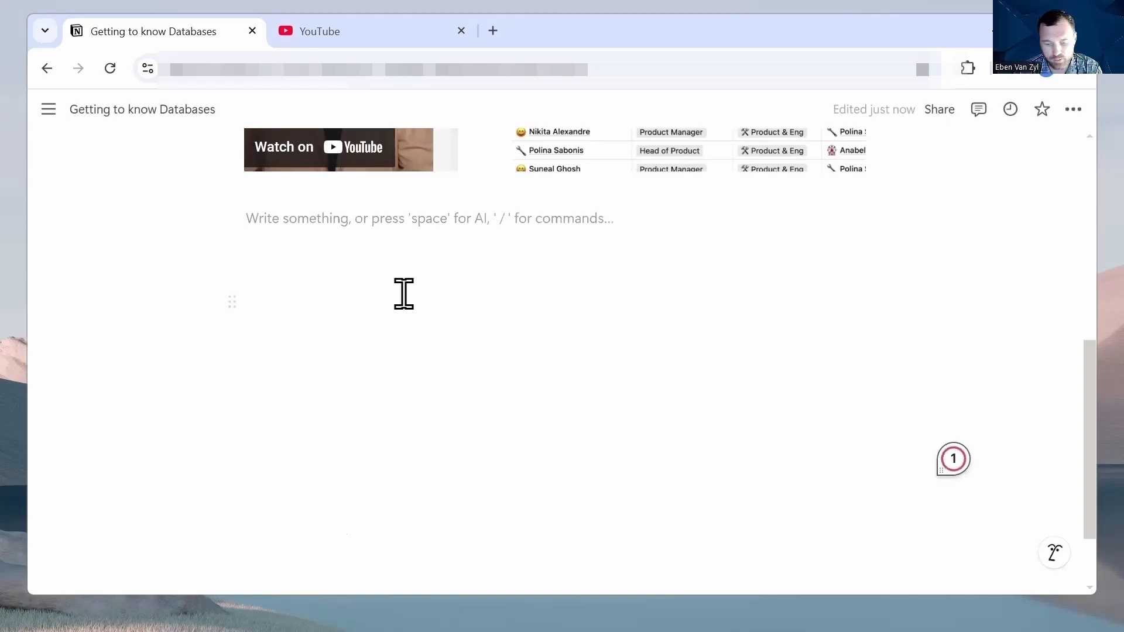
text(/)
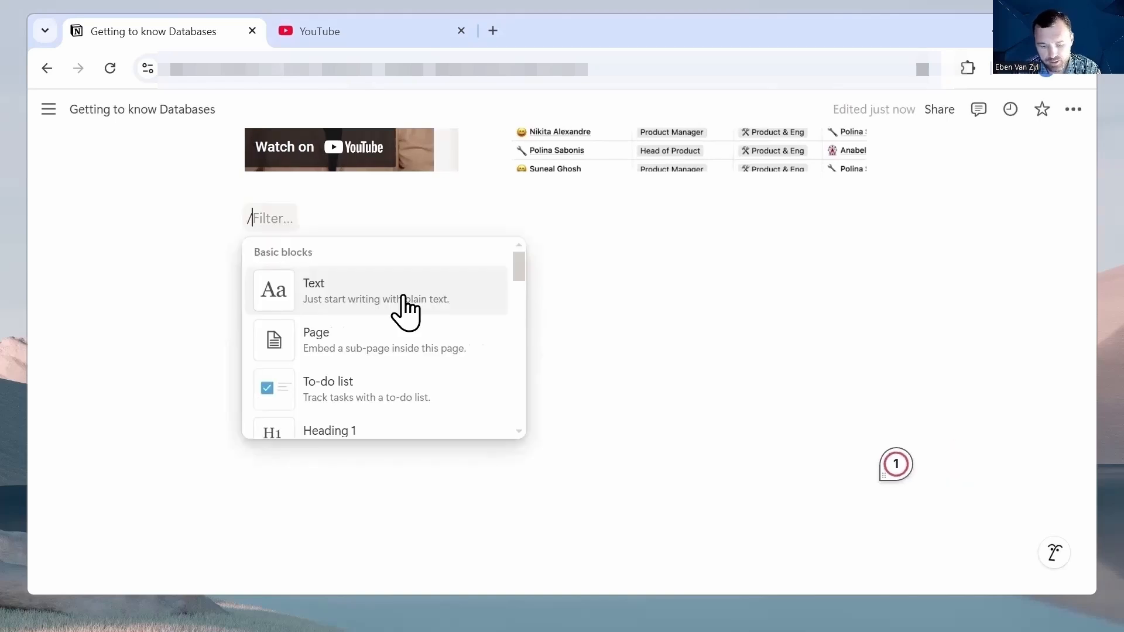
text(tab)
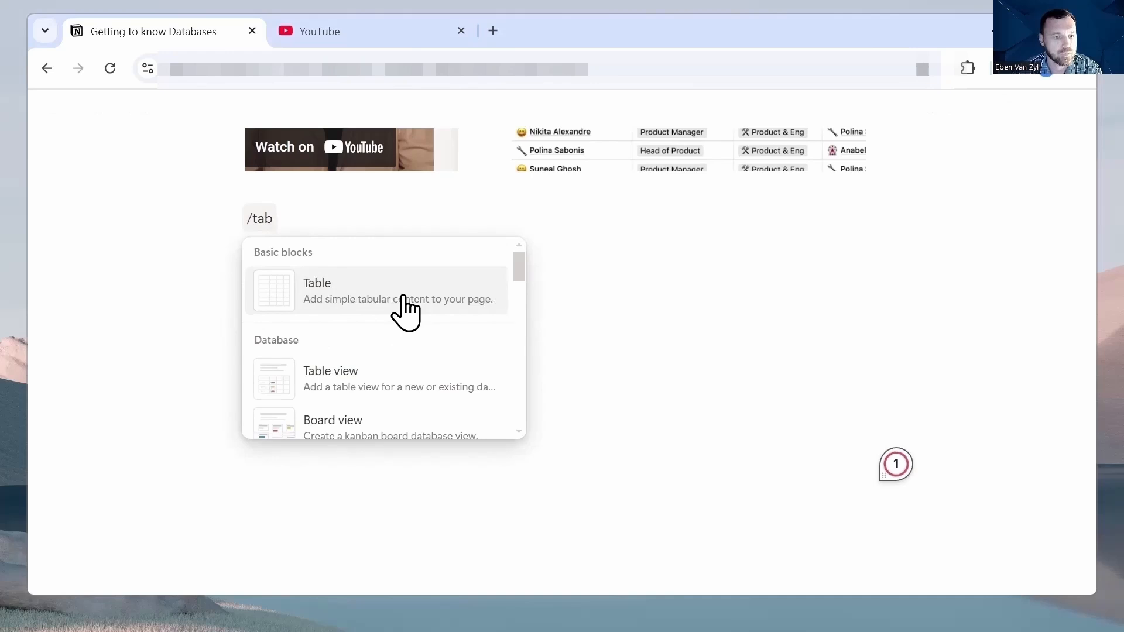
key(BackSpace)
key(BackSpace)
key(BackSpace)
Insert an inline database below the video and title it INBOX dB
drag(514, 316, 508, 369)
scroll(508, 369, down, 6)
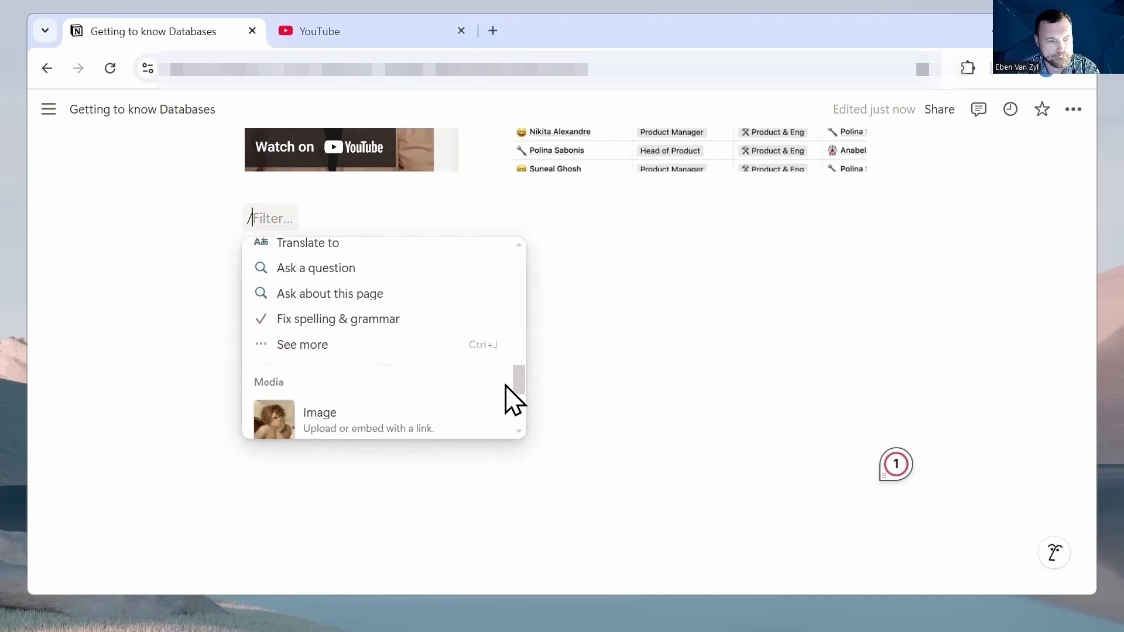
scroll(505, 416, down, 5)
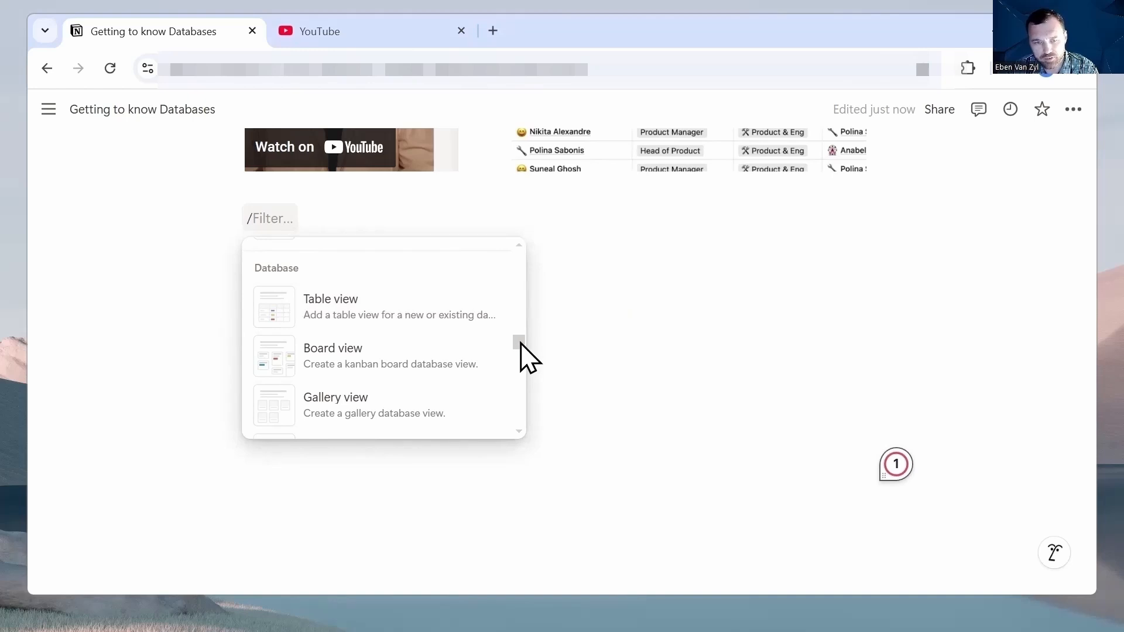
drag(520, 345, 525, 350)
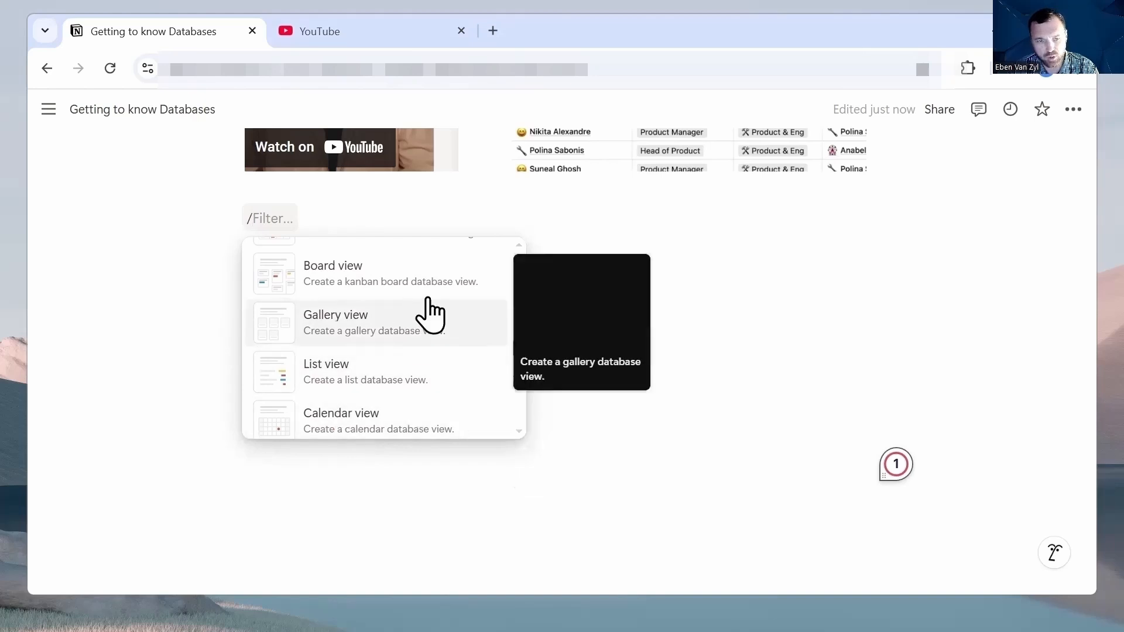
drag(519, 347, 520, 354)
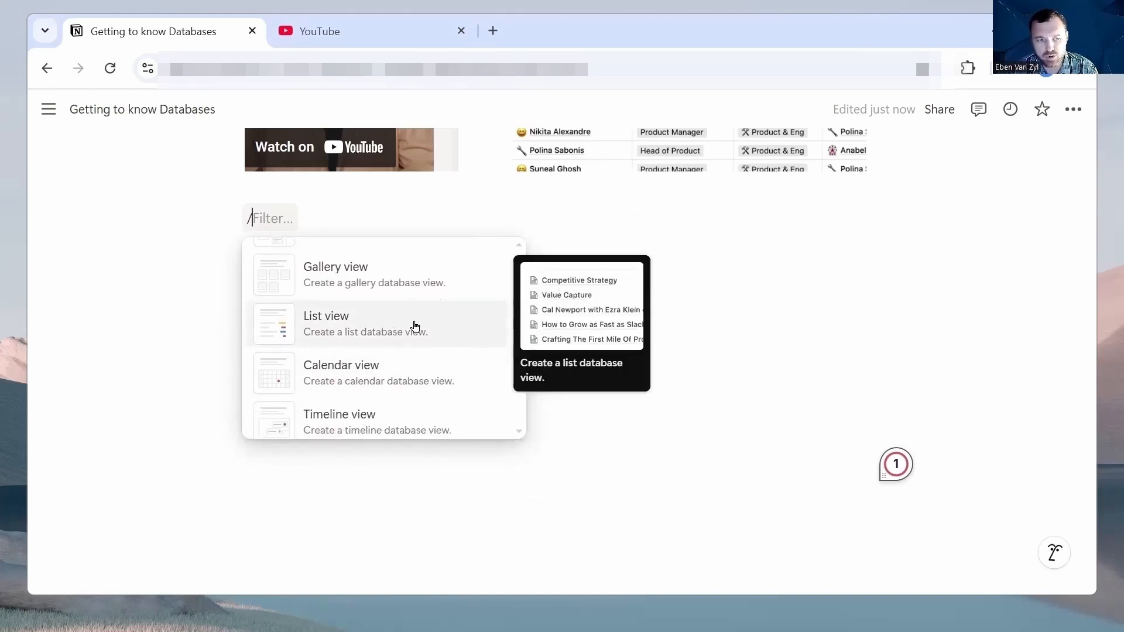
drag(522, 353, 531, 378)
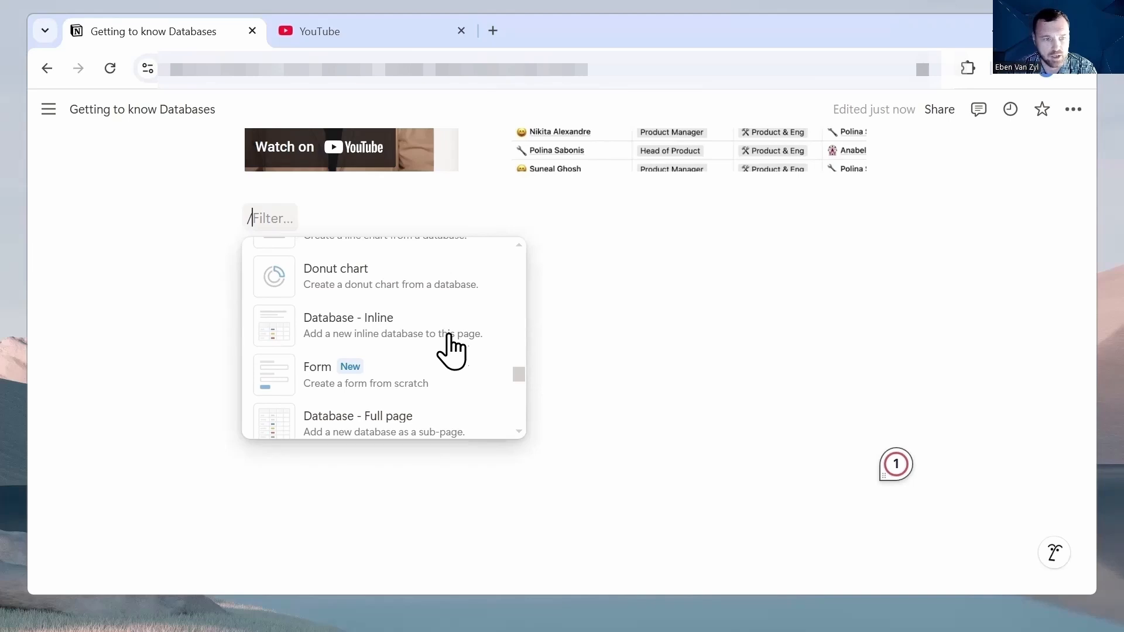
click(363, 334)
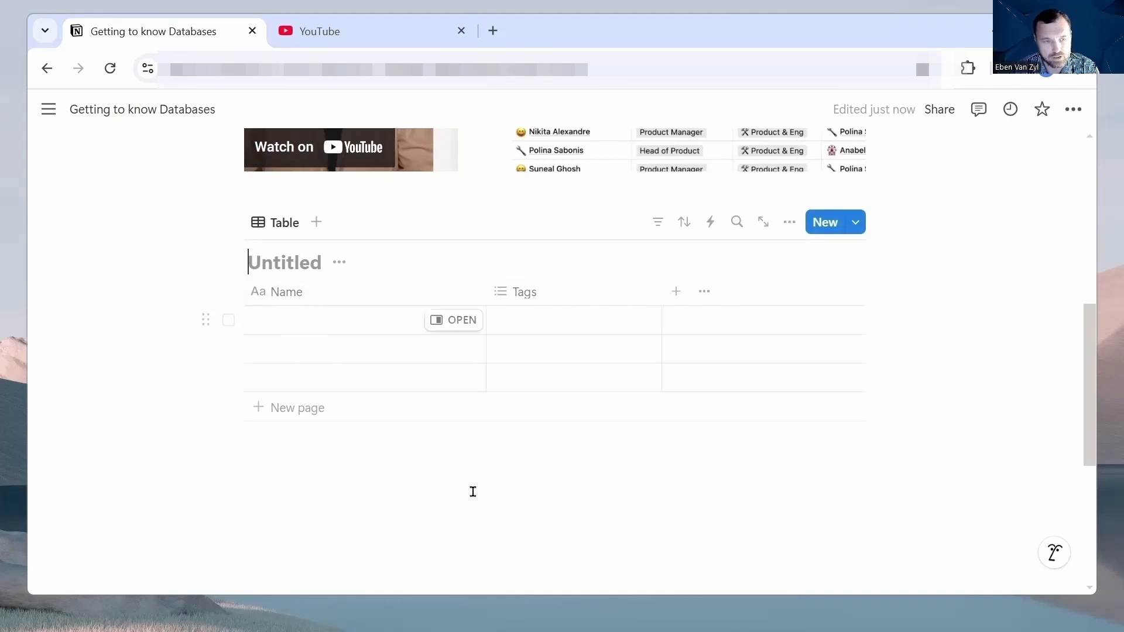
text(INBOX dB)
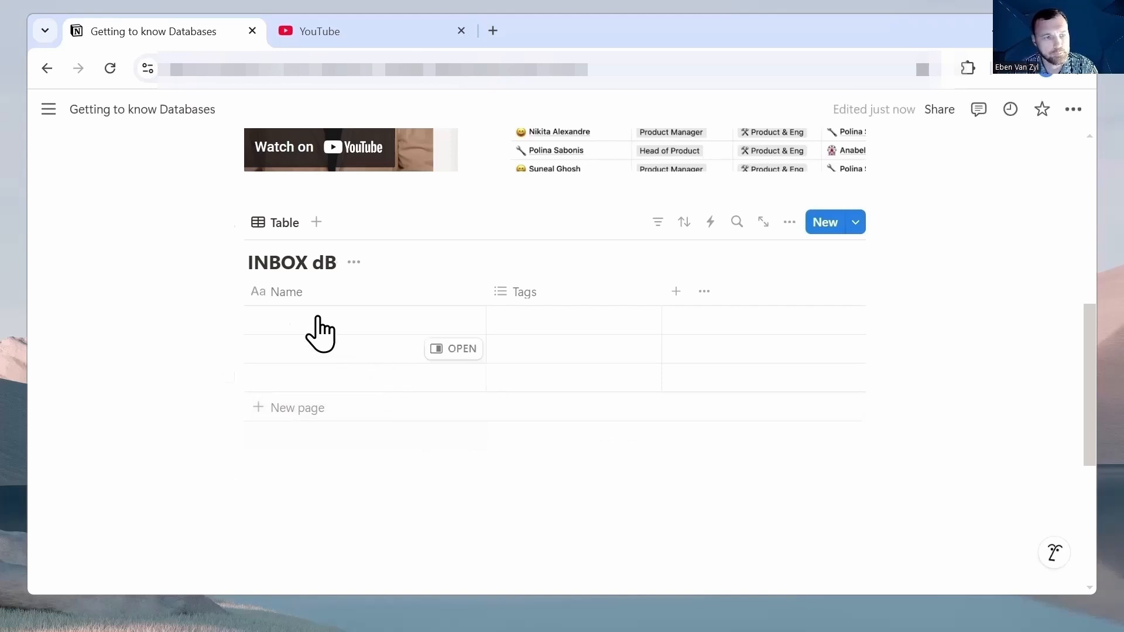
Rename the Name column of the INBOX dB database to Task
click(298, 296)
drag(346, 332, 279, 324)
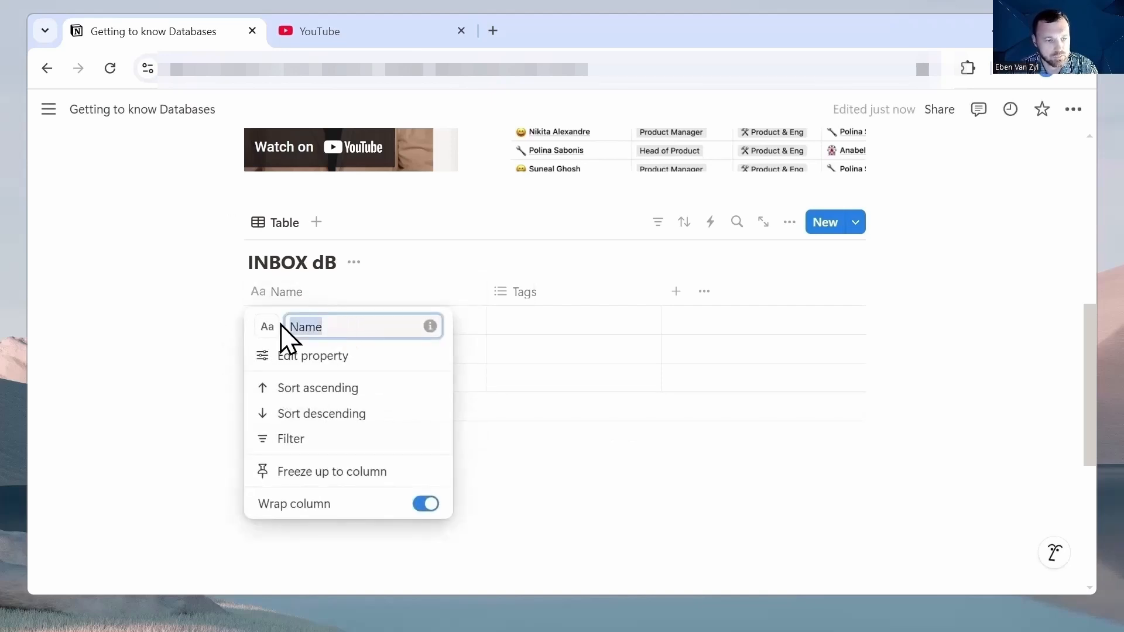
text(Task)
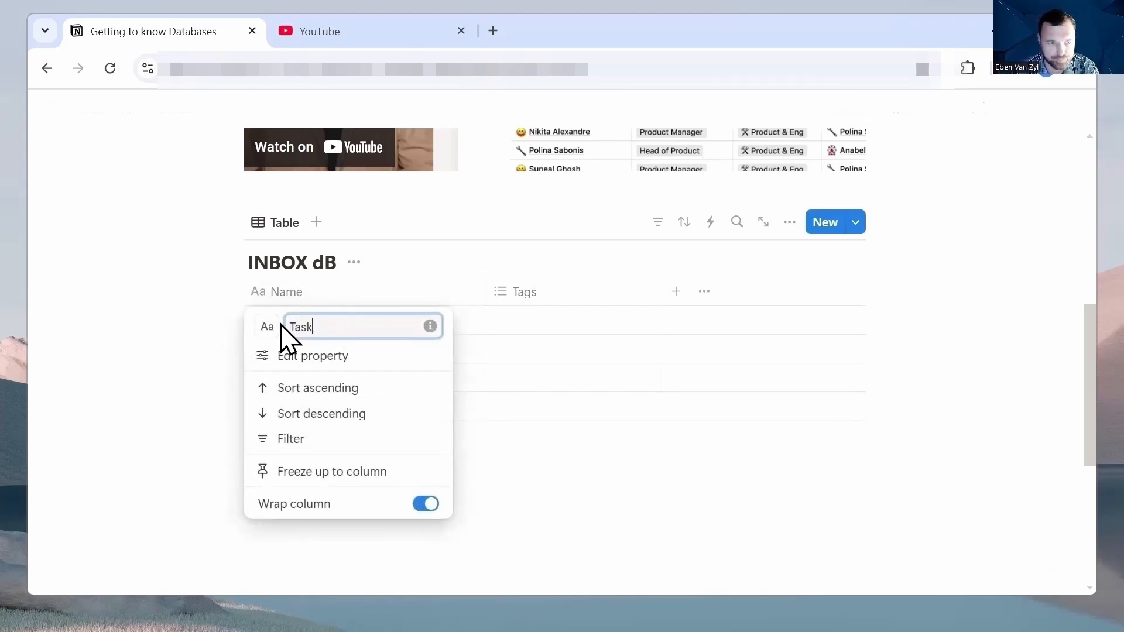
click(423, 279)
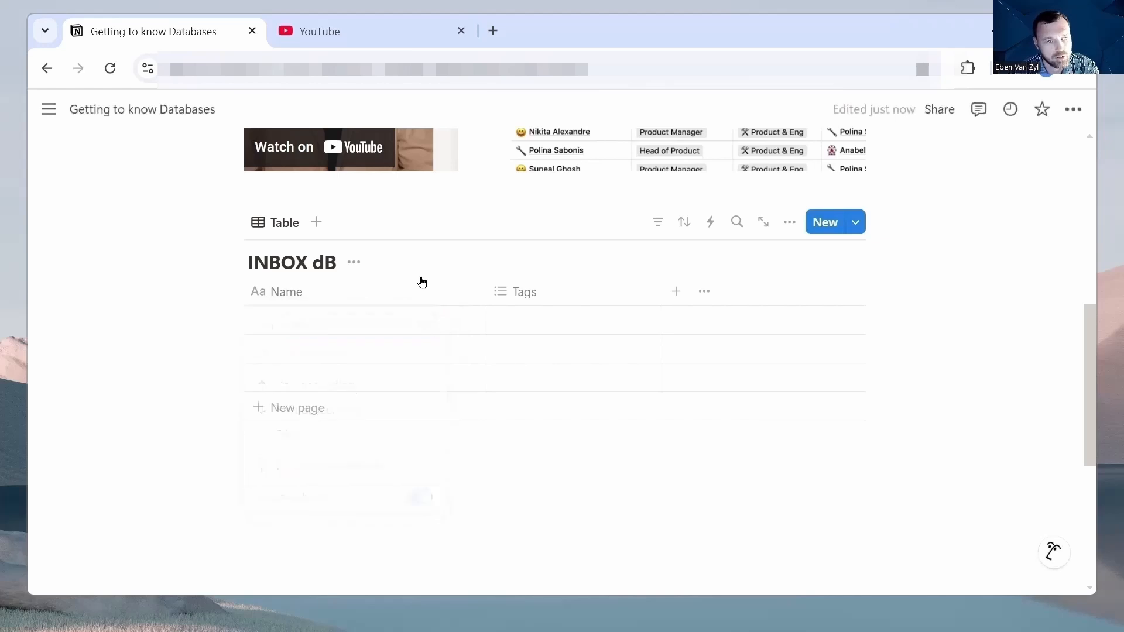
Fill the three rows of the Task column with Sketch, Quote and Cut
click(358, 323)
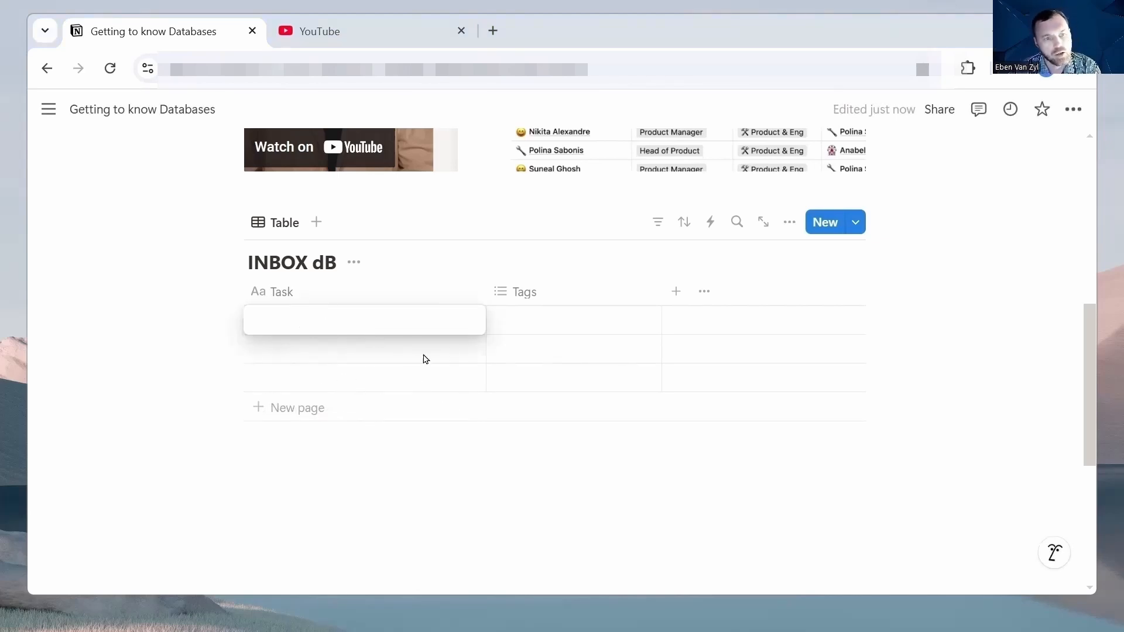
text(Sketch)
key(Return)
click(307, 351)
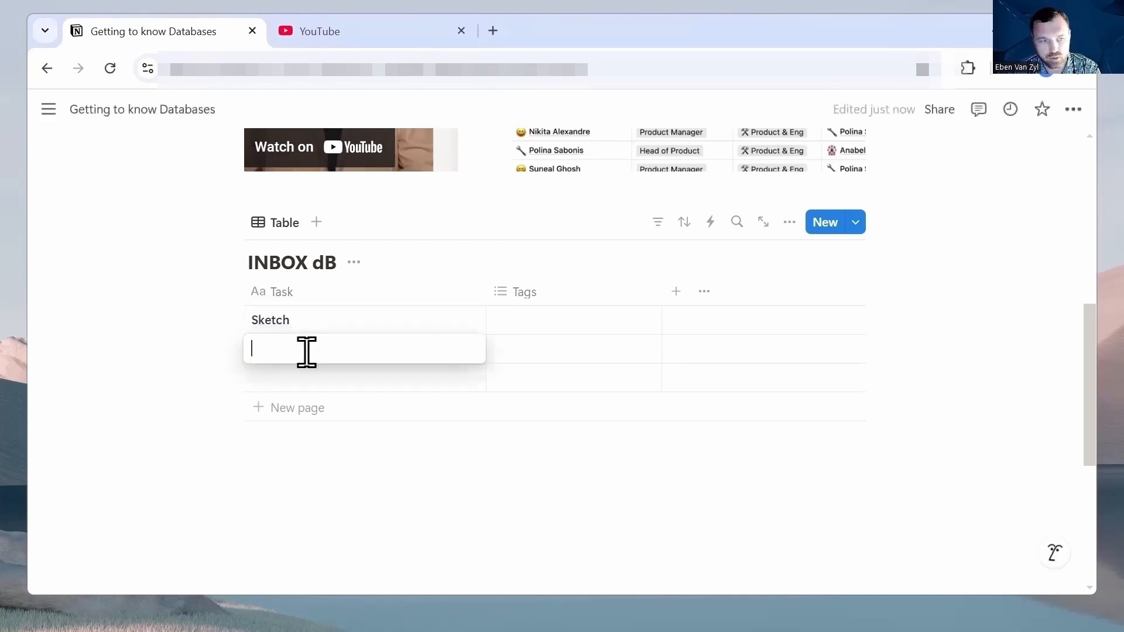
text(Quote)
key(Return)
click(348, 378)
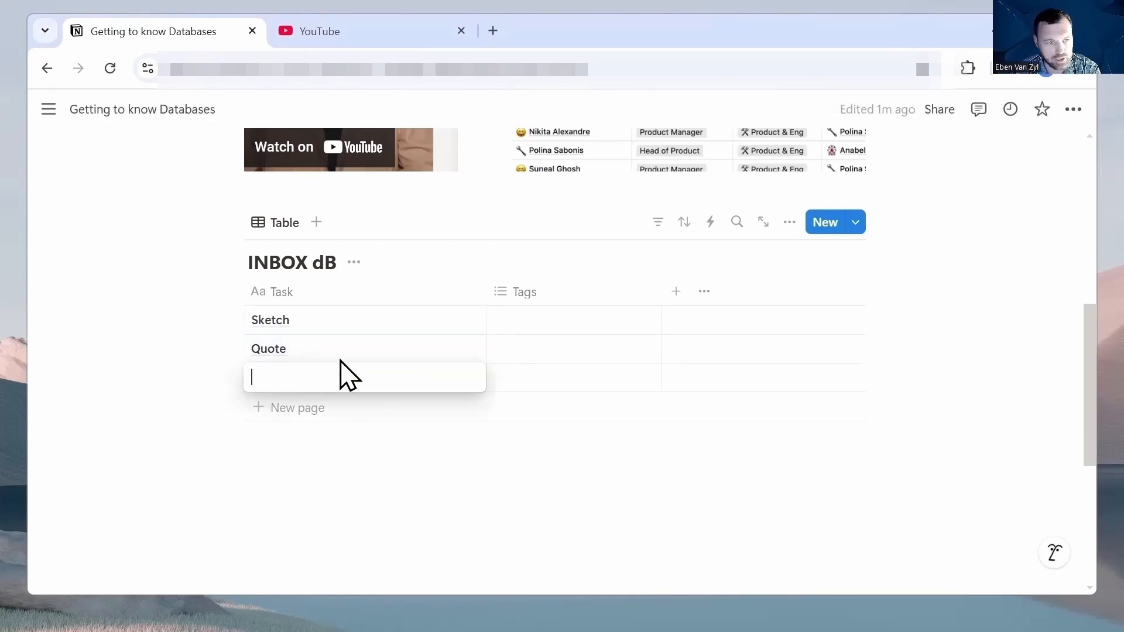
text(Cut)
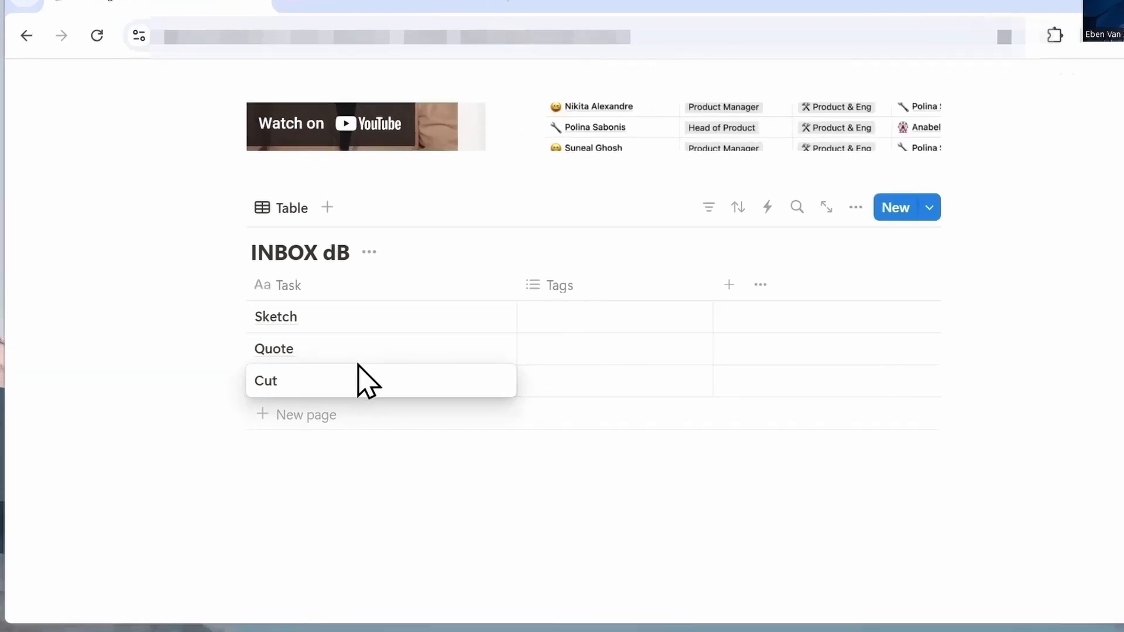
key(Return)
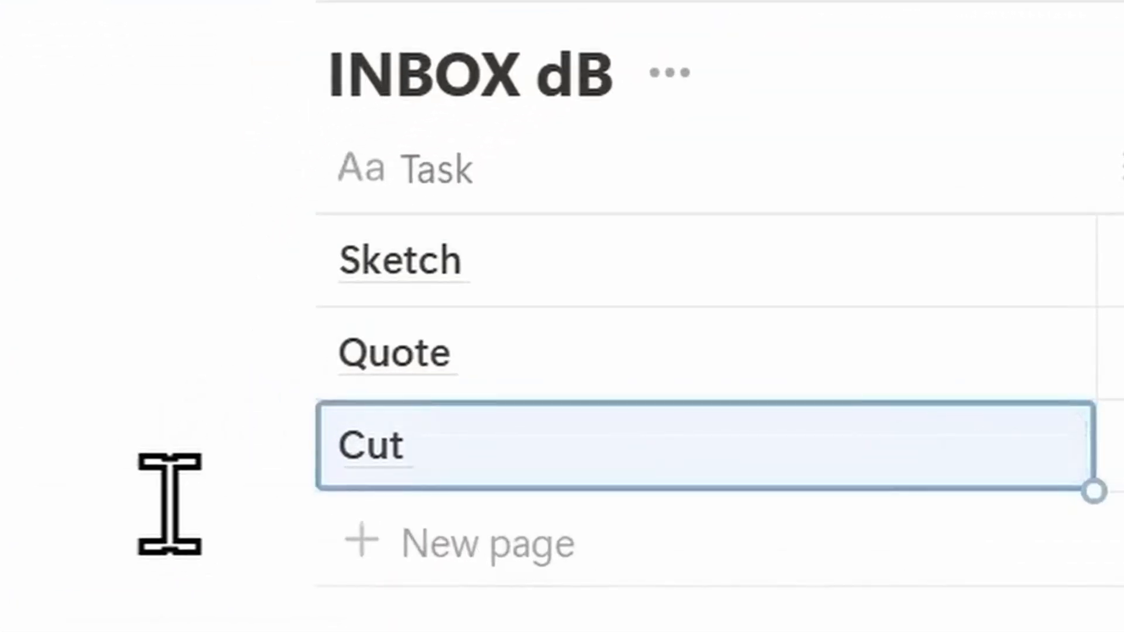
Move the Cut row above the Quote row and leave no row selected
drag(176, 449, 206, 318)
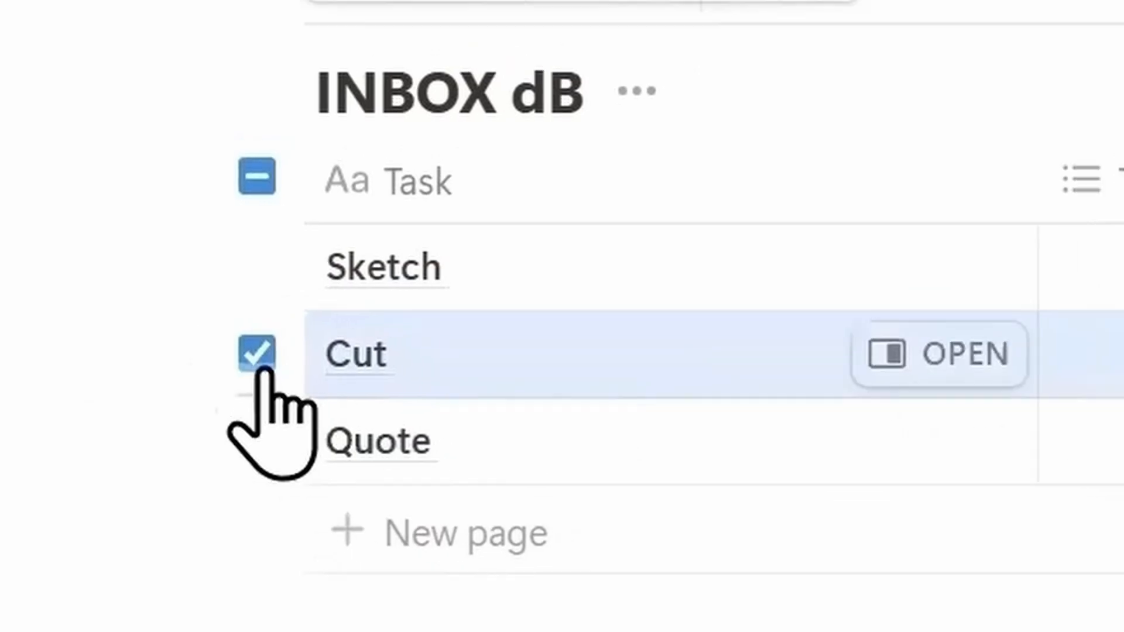
click(262, 352)
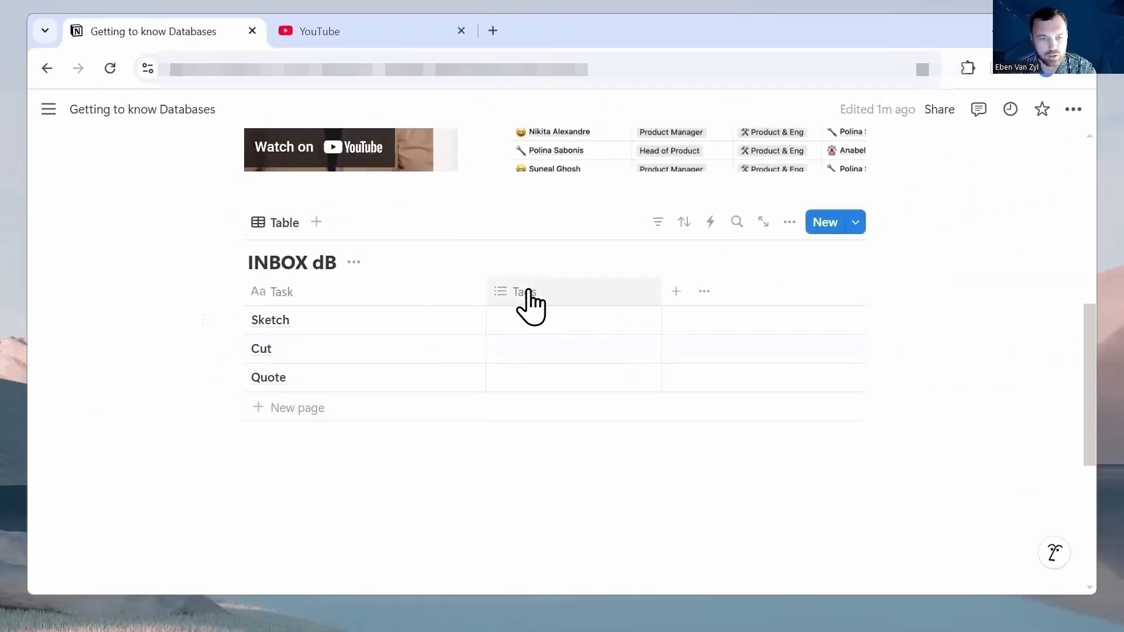
Create the tags A, B, C and D and assign all four to the Sketch task
click(529, 326)
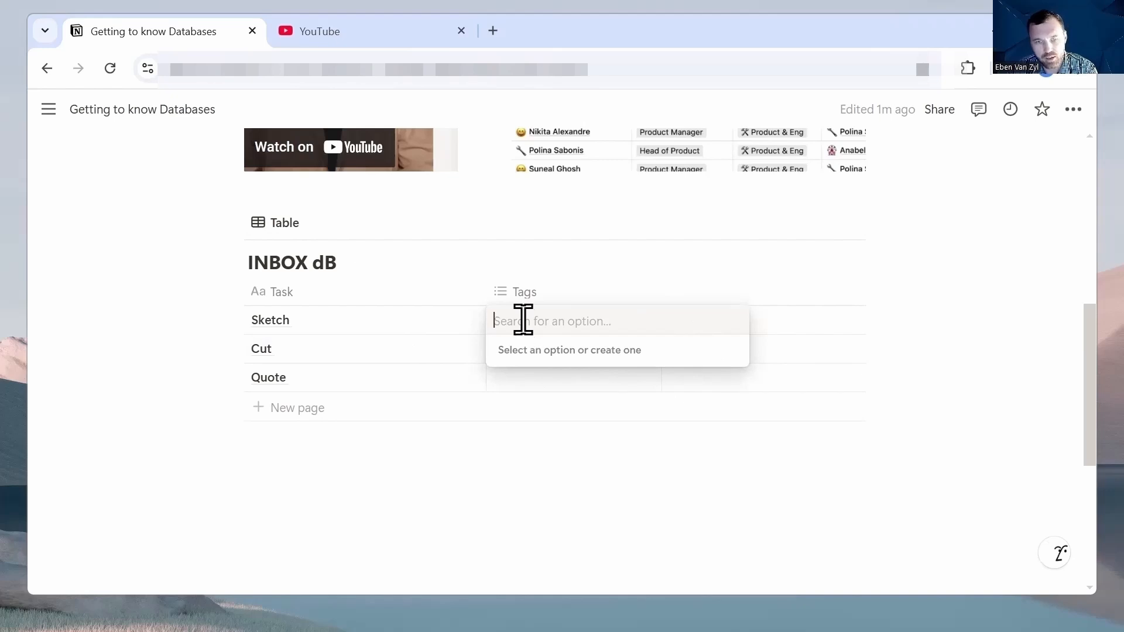
text(A)
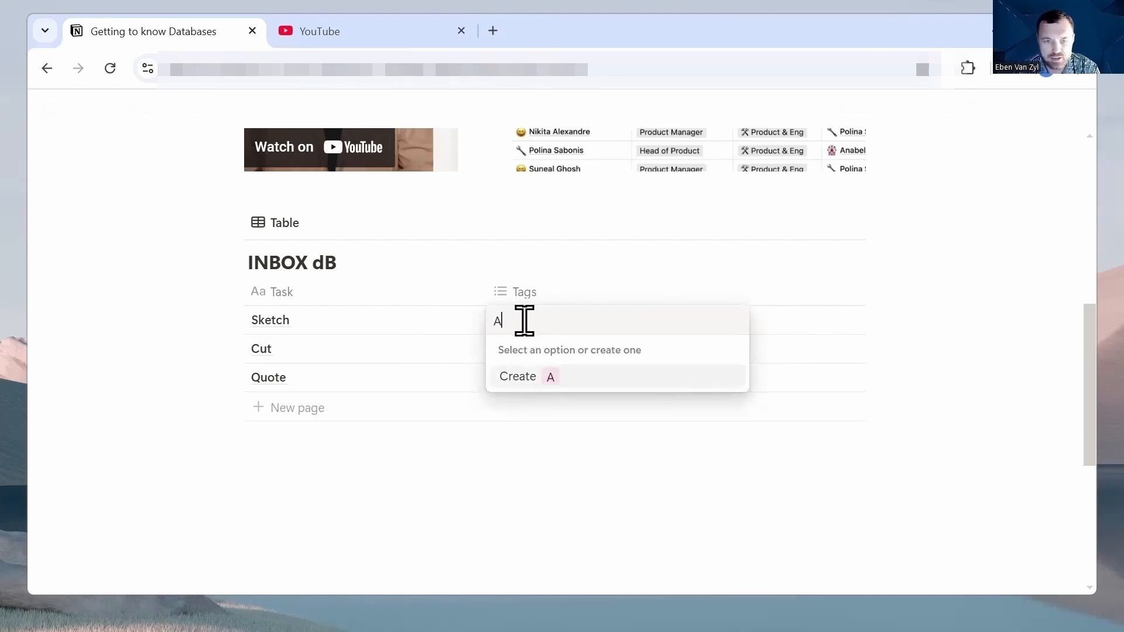
click(551, 377)
text(B)
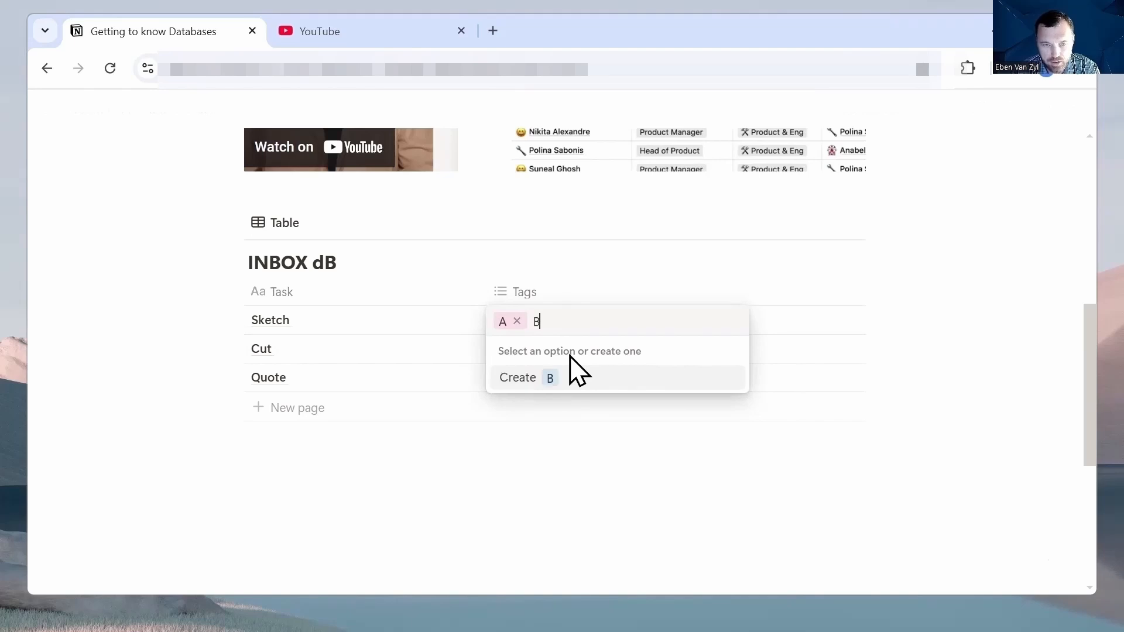
click(559, 378)
text(C)
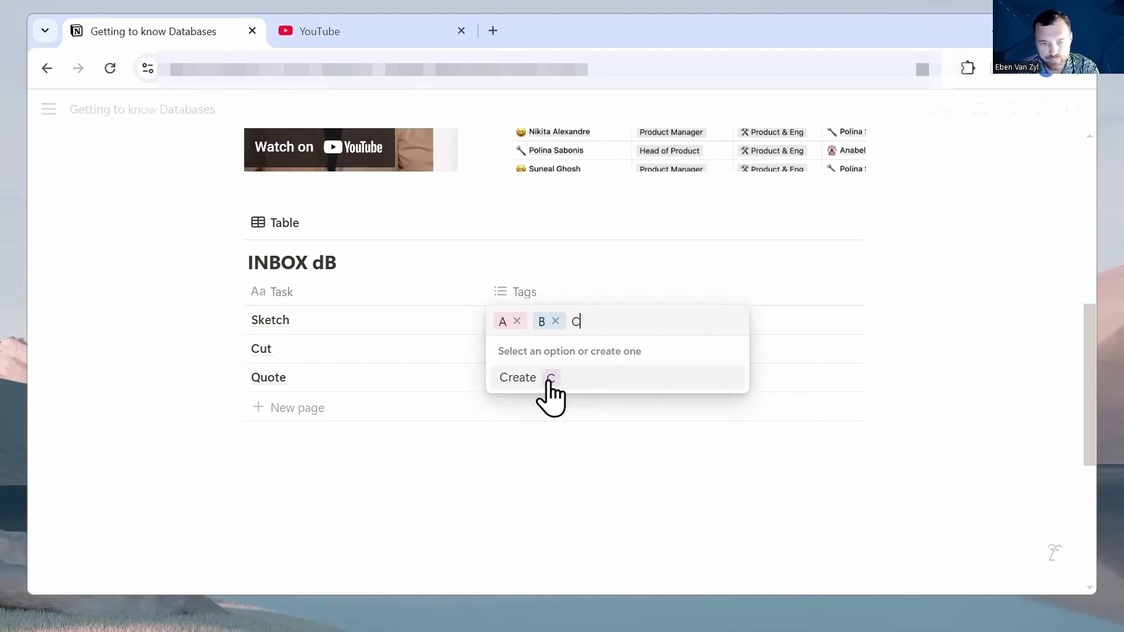
click(549, 382)
text(D)
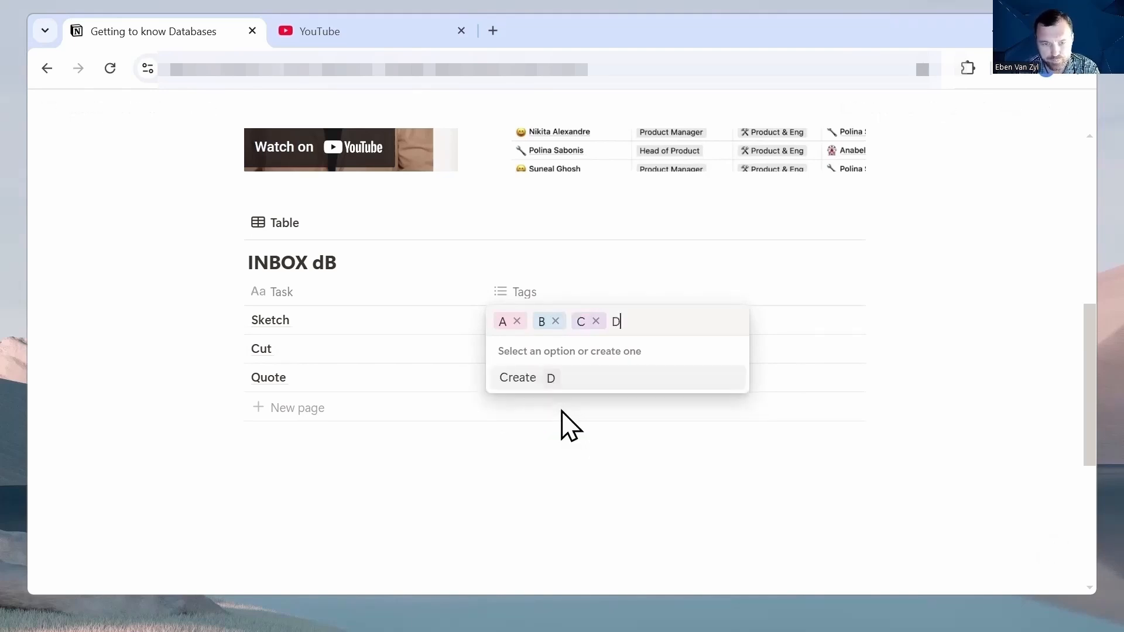
click(549, 381)
click(584, 508)
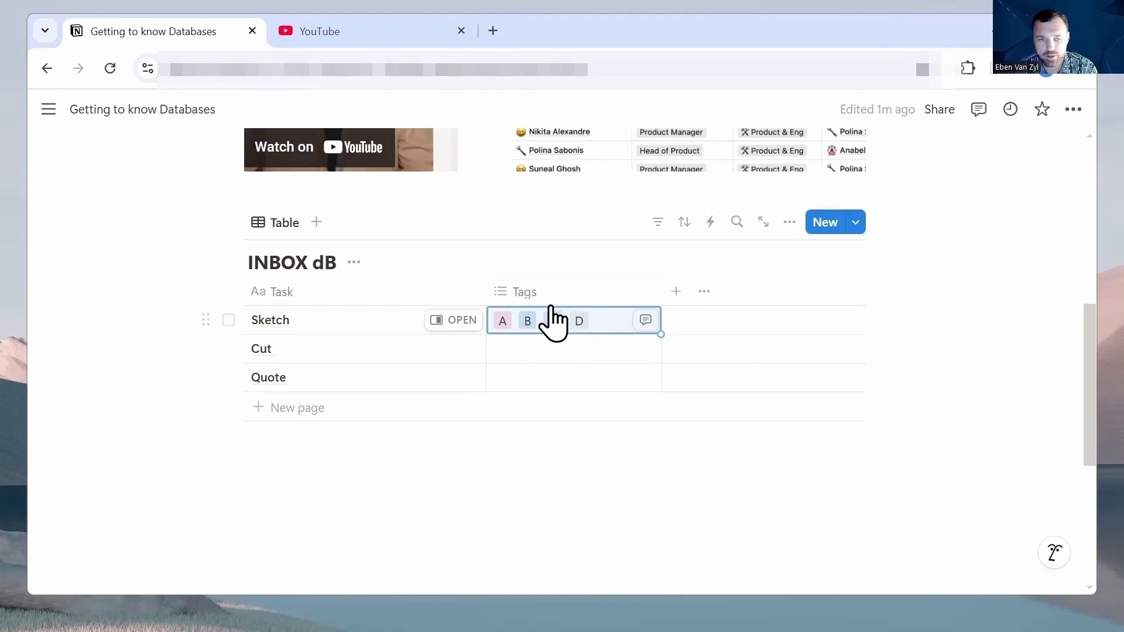
Change the Tags property's type from Multi-select to Select and close its settings
click(523, 293)
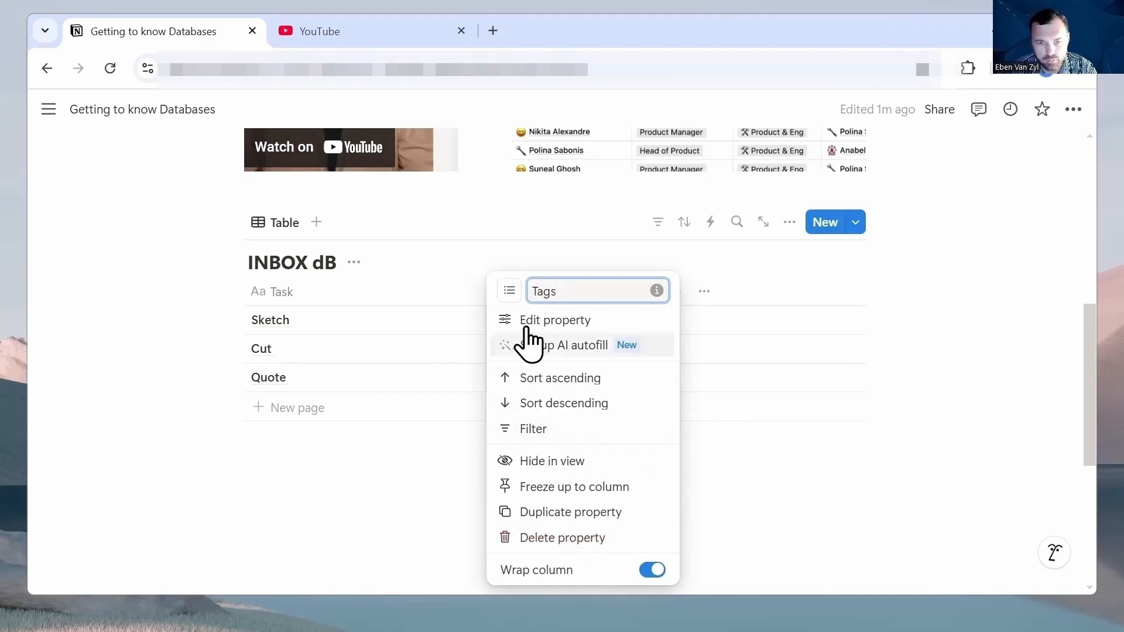
click(559, 321)
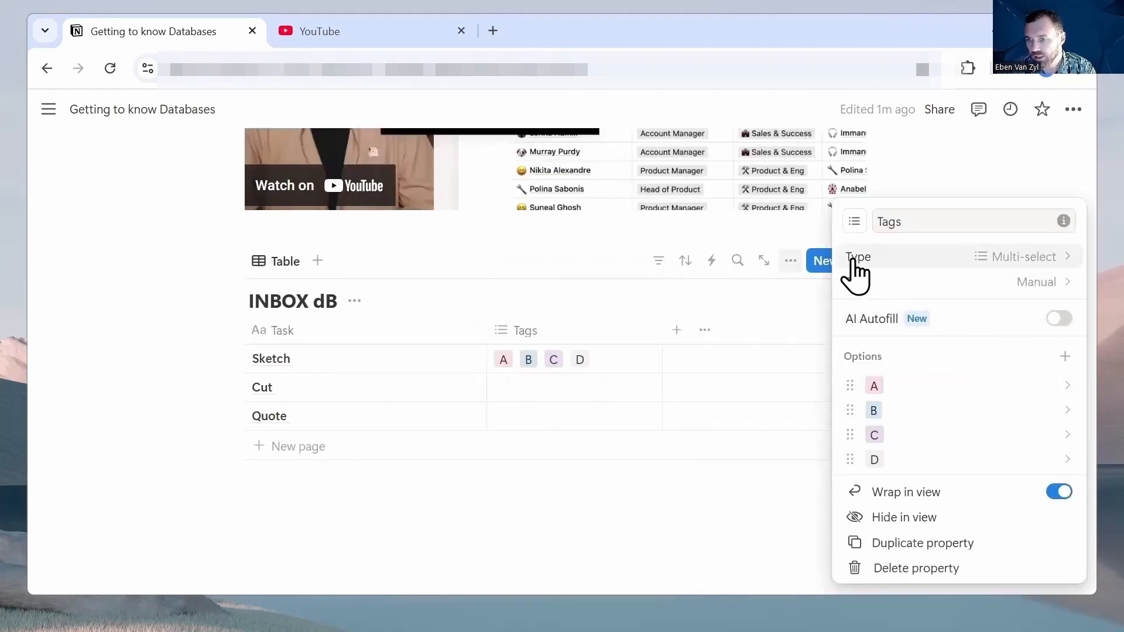
click(1029, 261)
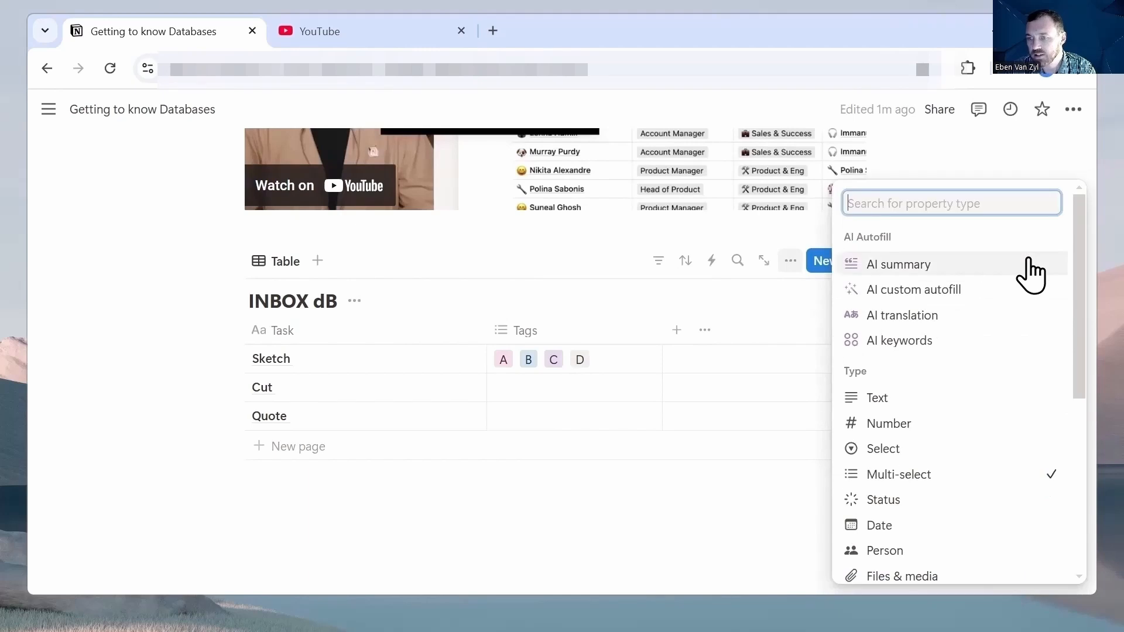
click(880, 454)
click(517, 381)
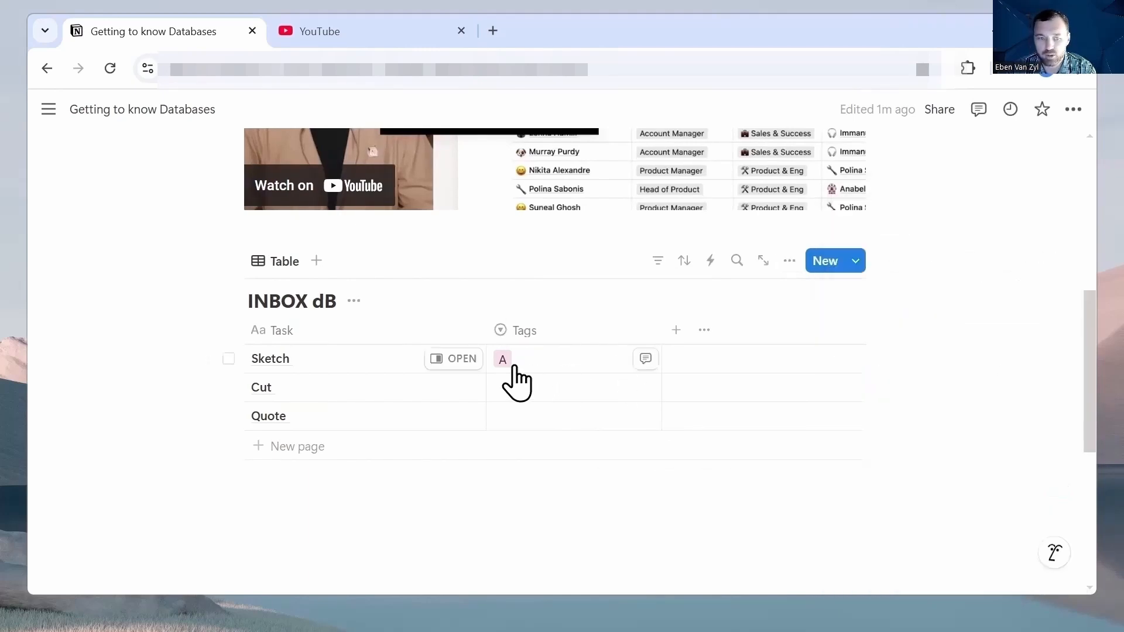
Switch the Sketch task's tag to B and after that to C, closing the option list
click(529, 361)
click(532, 444)
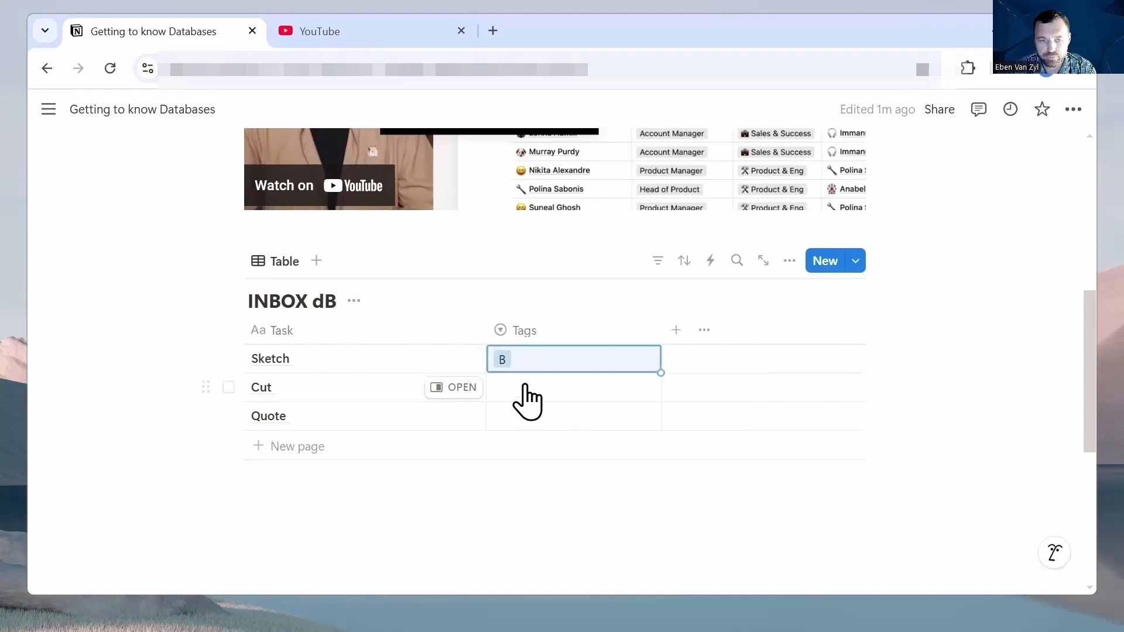
click(535, 364)
click(530, 469)
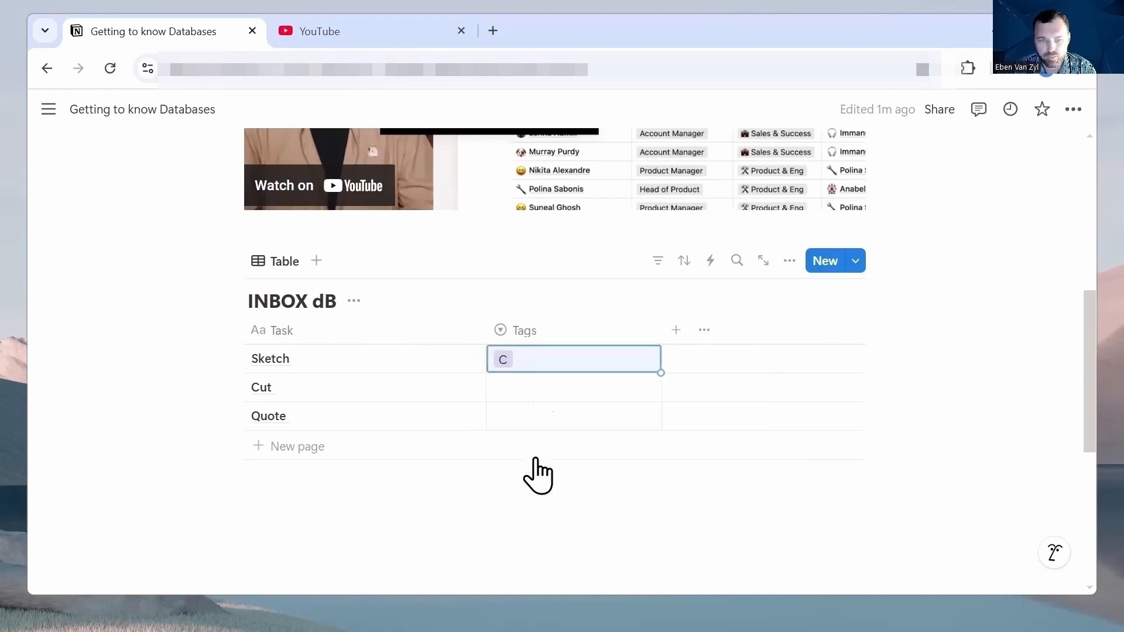
click(561, 369)
key(Escape)
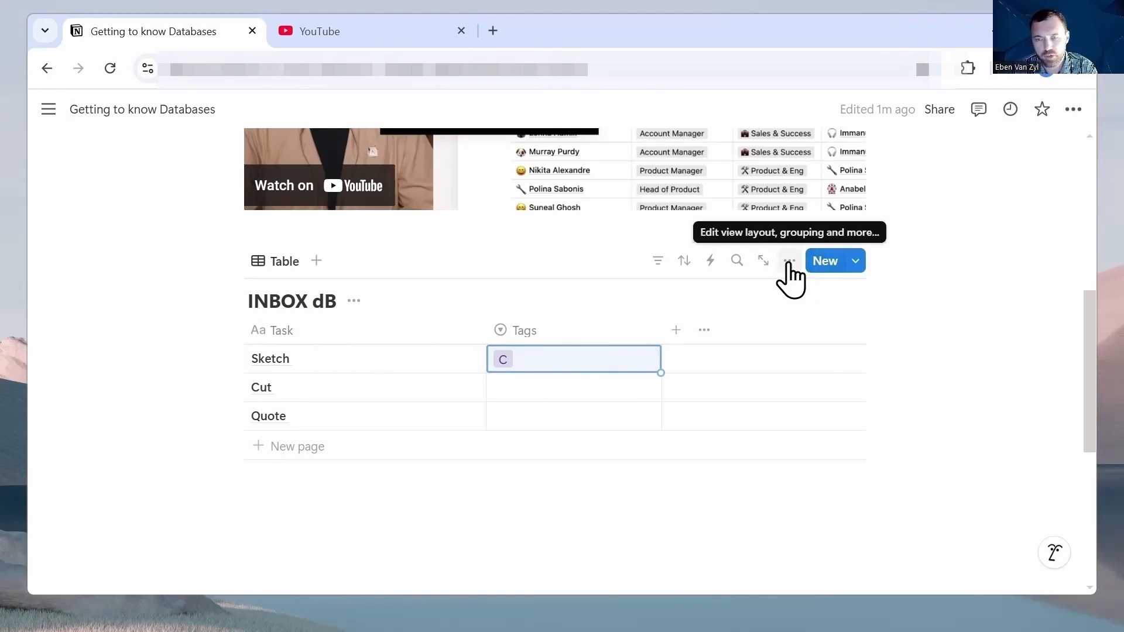
Duplicate the Table view of INBOX dB as Can ban View and set its layout to Board
click(277, 268)
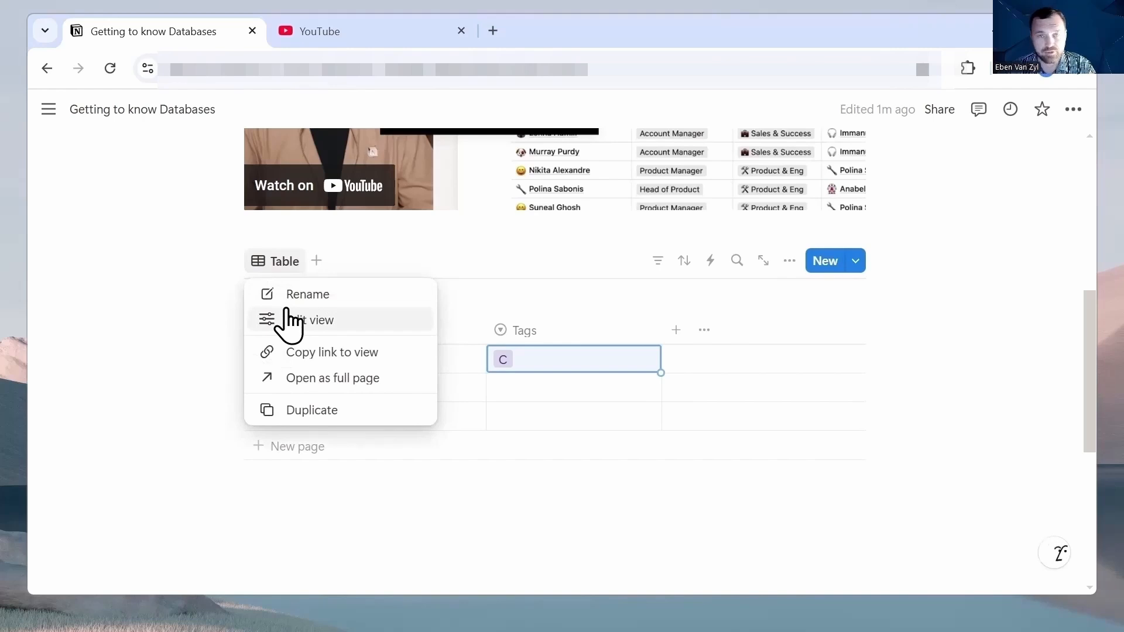
click(313, 411)
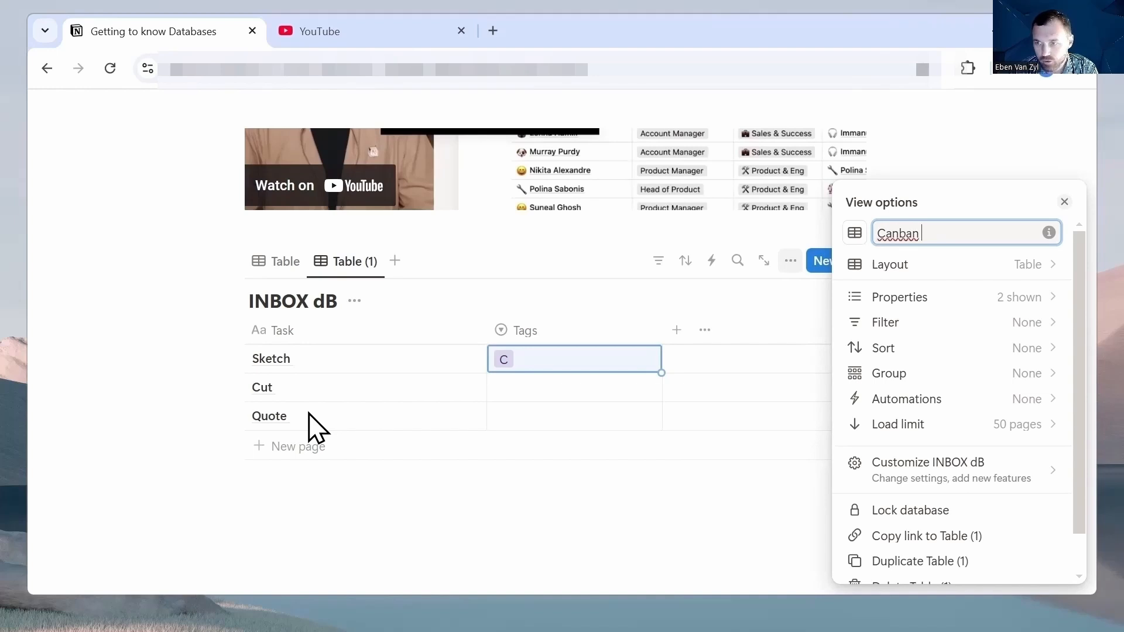
text(Can ban View)
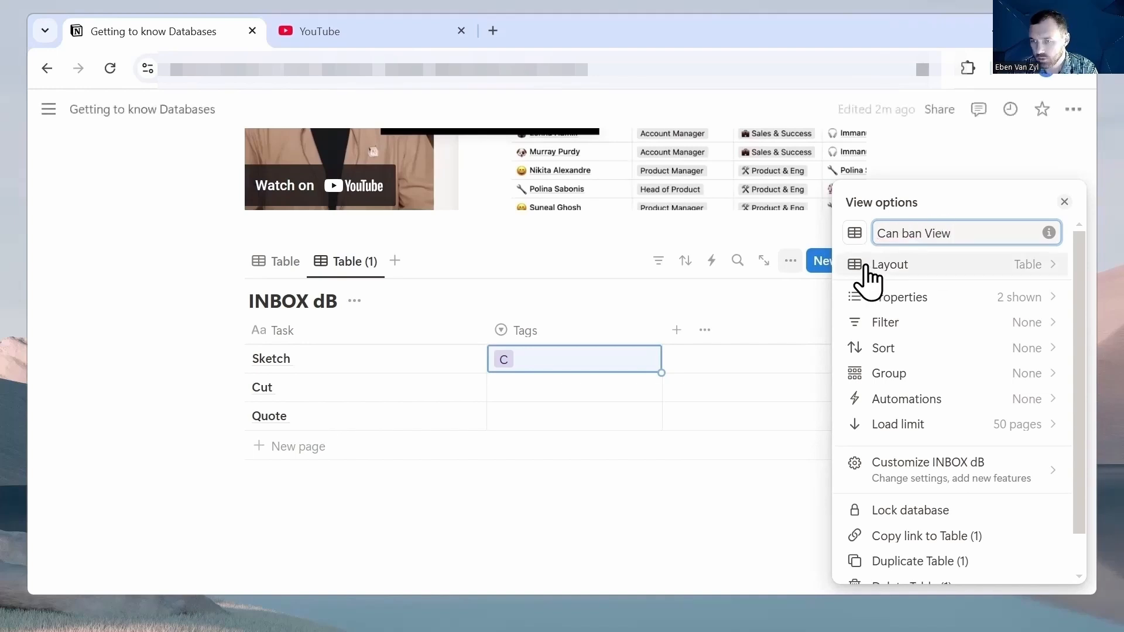
click(1028, 282)
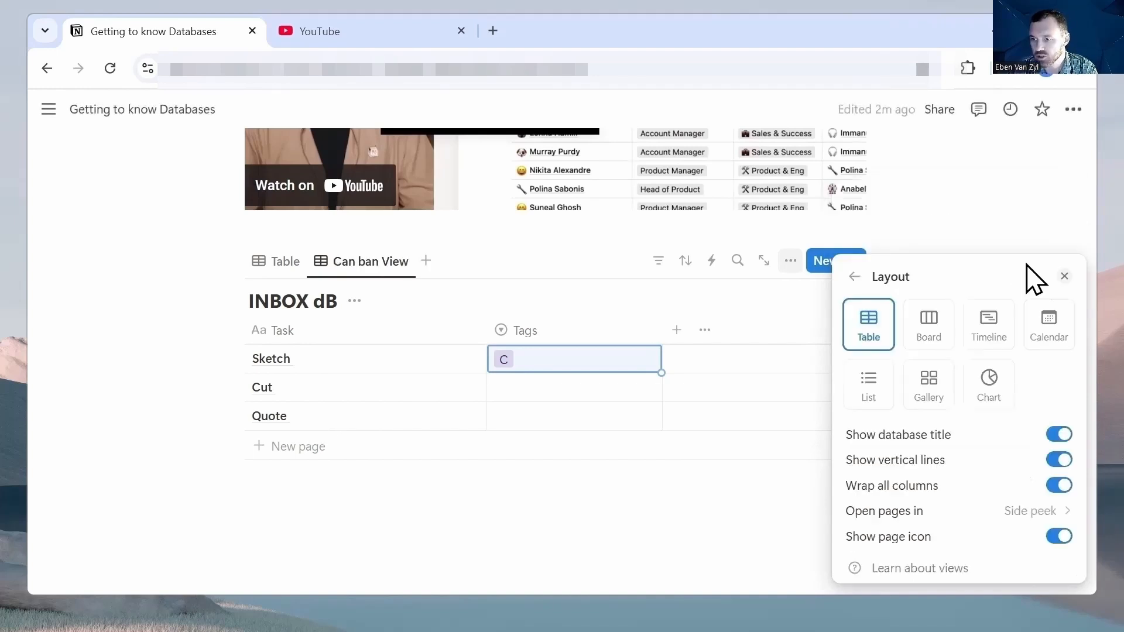
click(929, 326)
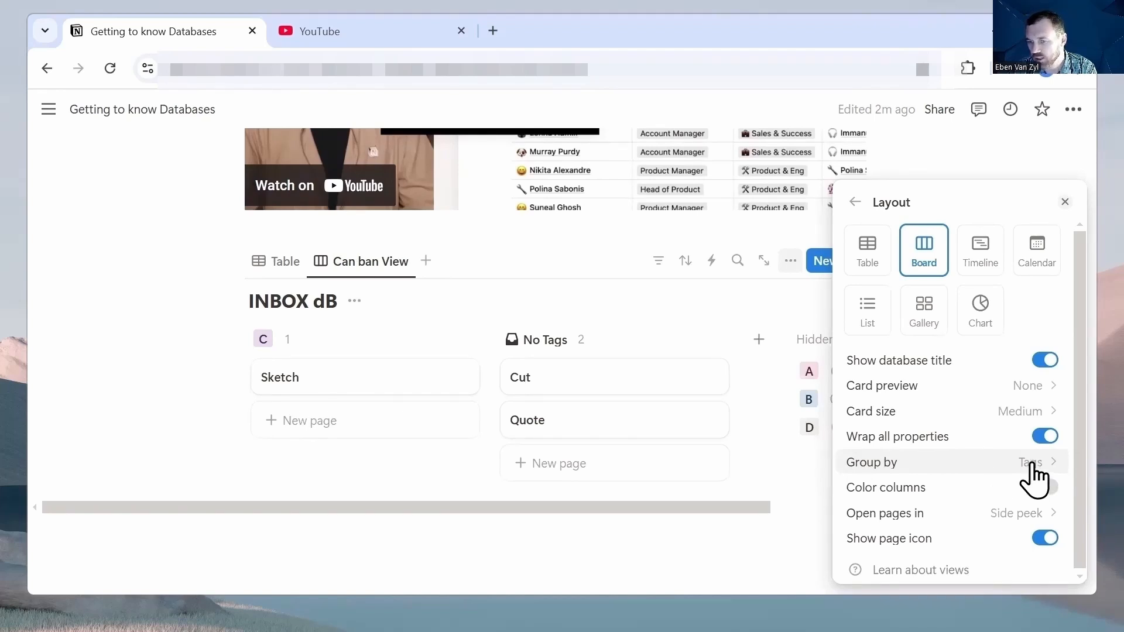
click(721, 275)
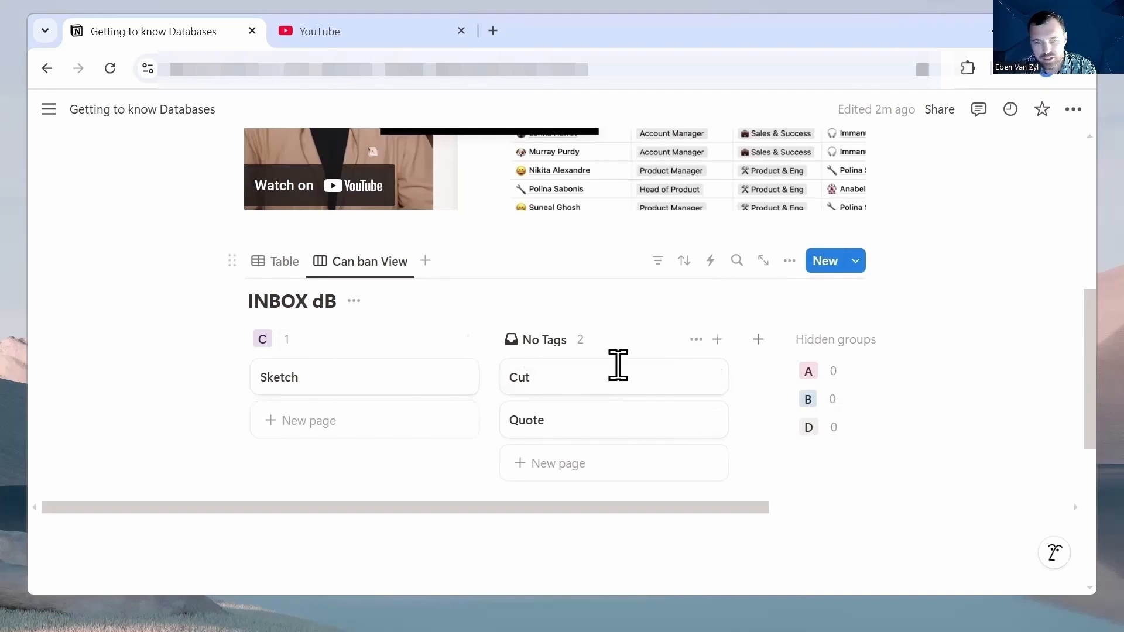
Show the hidden groups A, B and D as columns on the Can ban View board
click(808, 374)
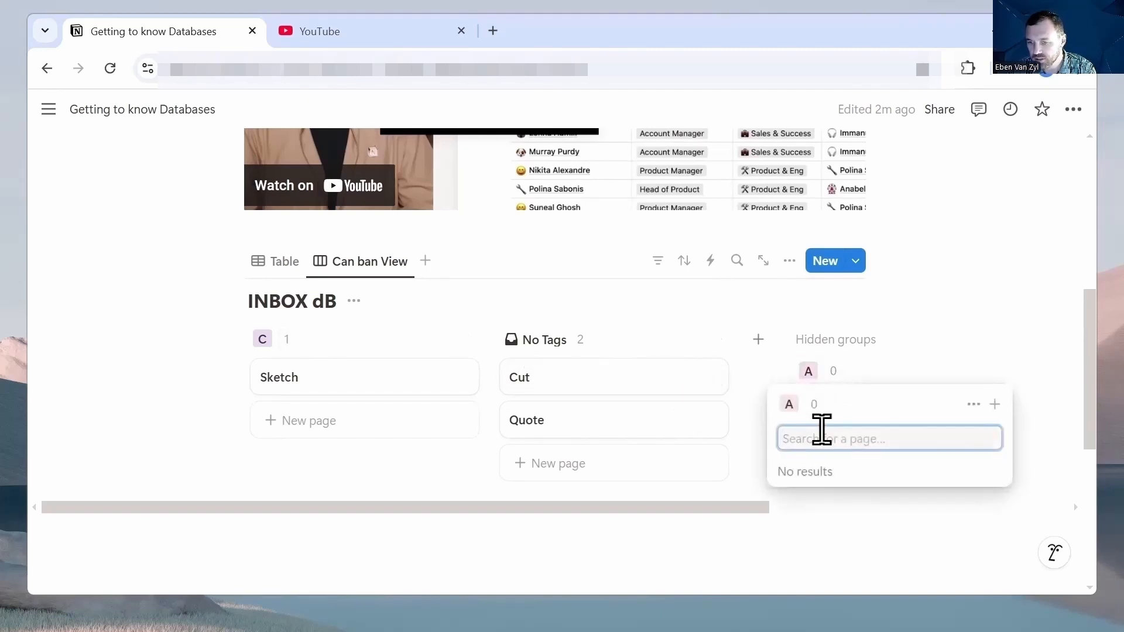
click(974, 406)
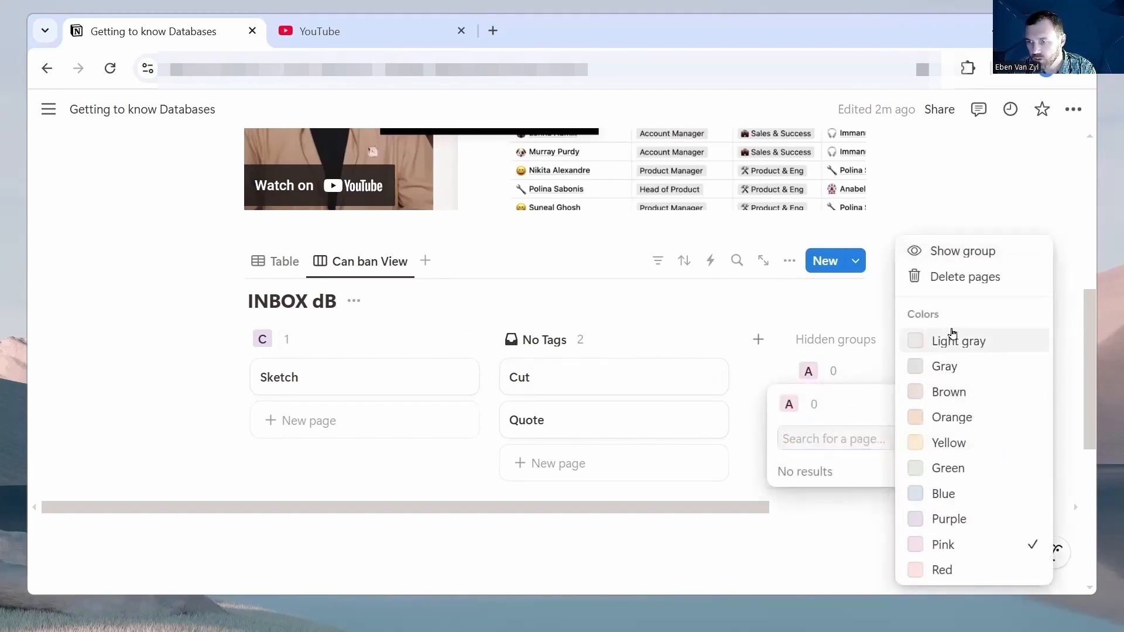
click(957, 252)
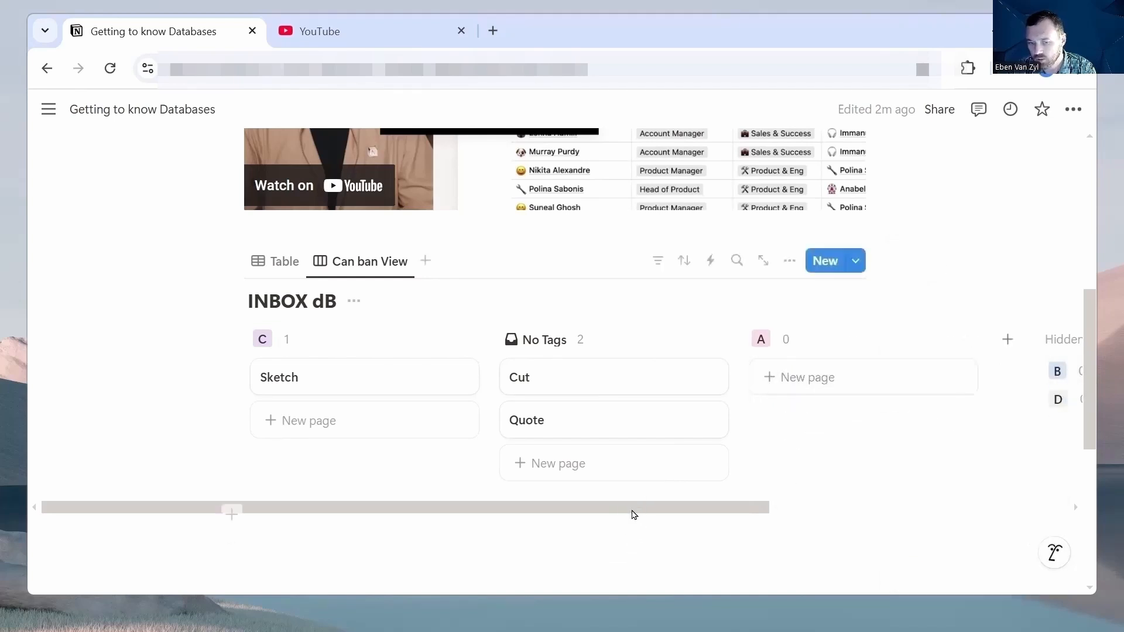
drag(632, 507, 767, 523)
click(832, 371)
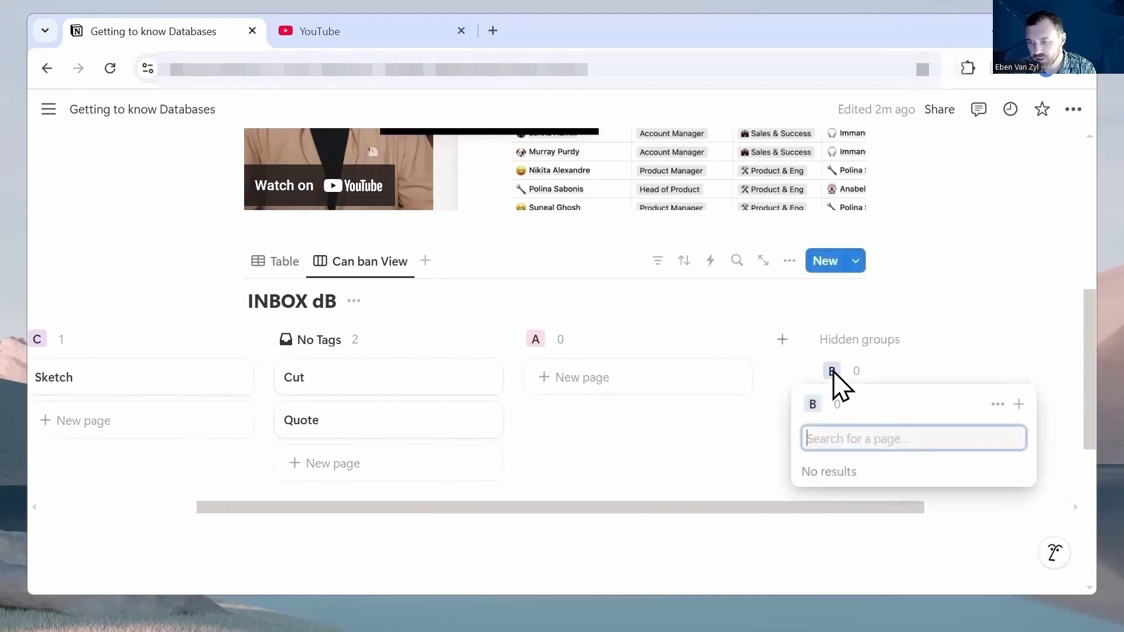
click(997, 404)
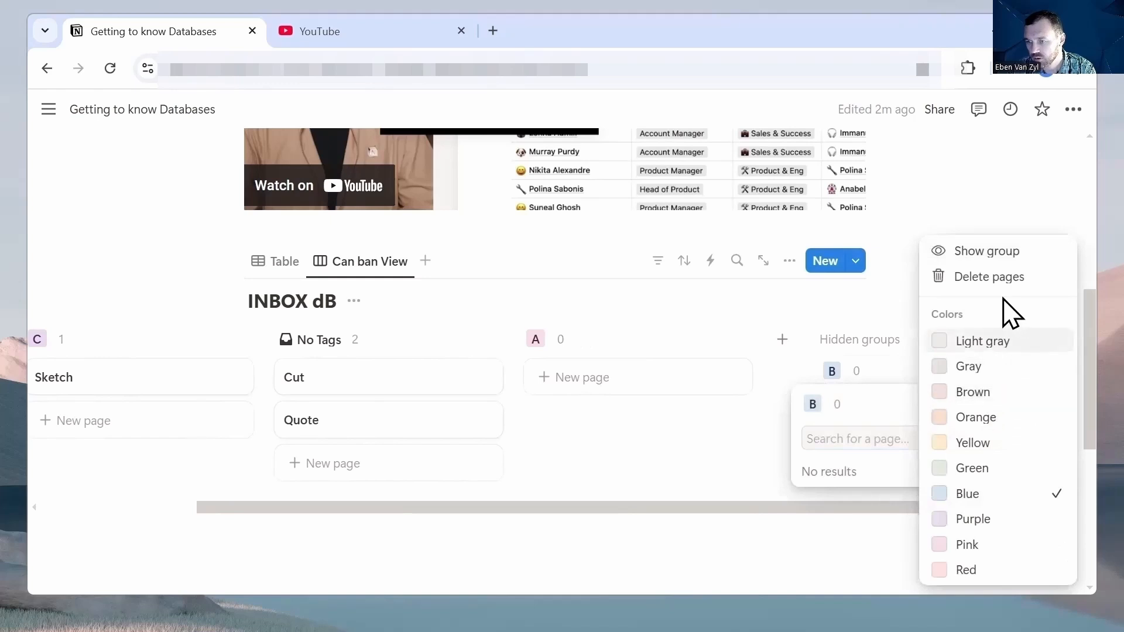
click(996, 253)
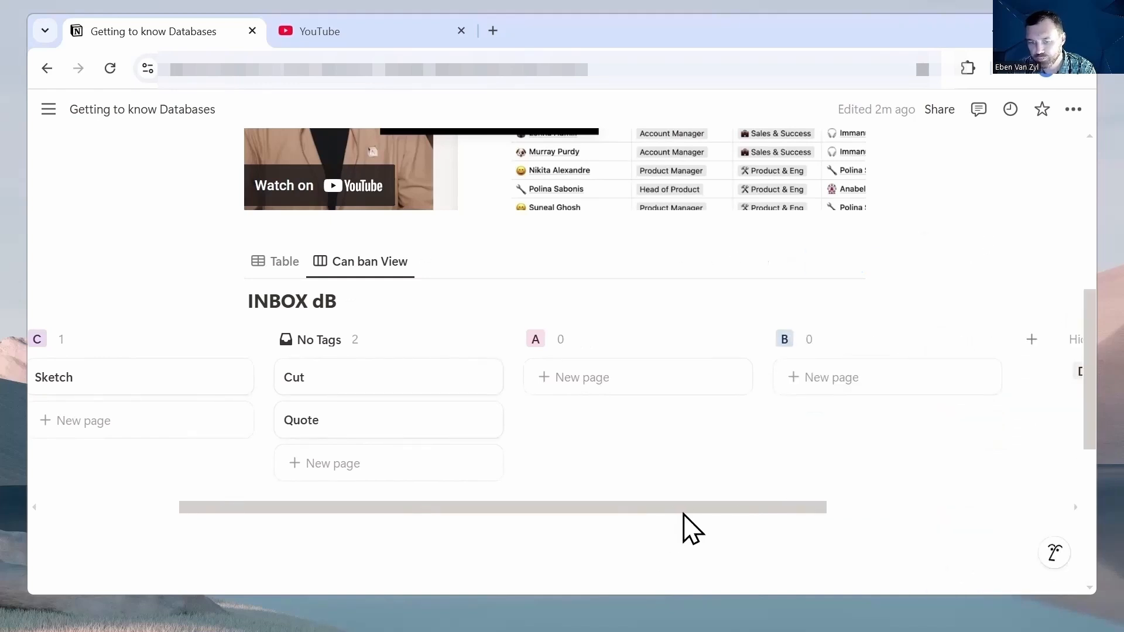
scroll(692, 527, right, 5)
click(803, 379)
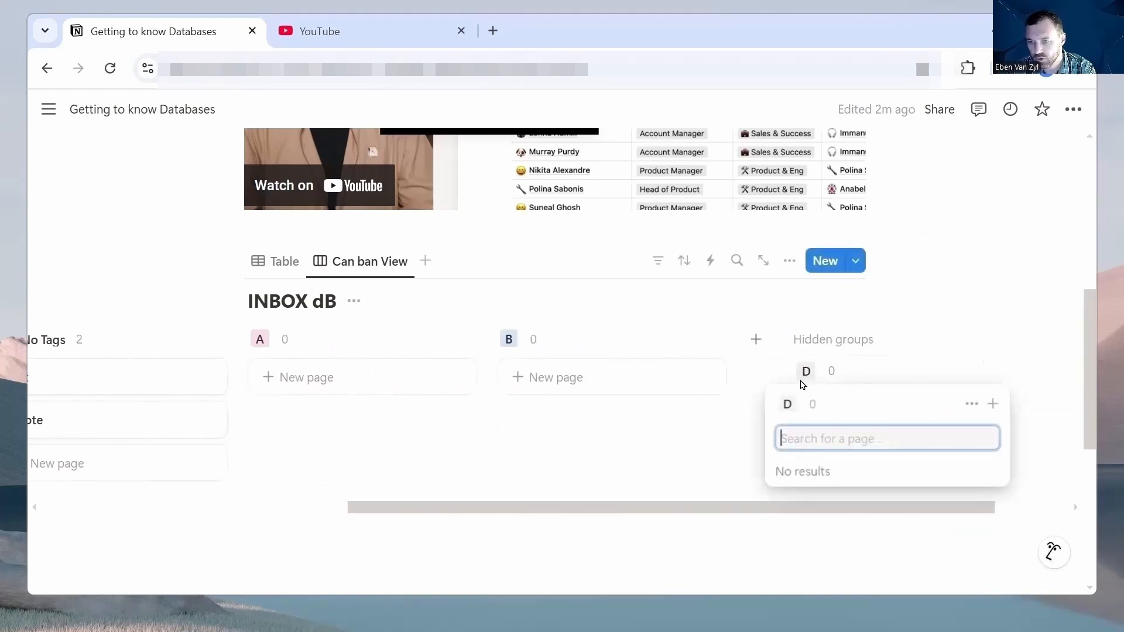
click(971, 404)
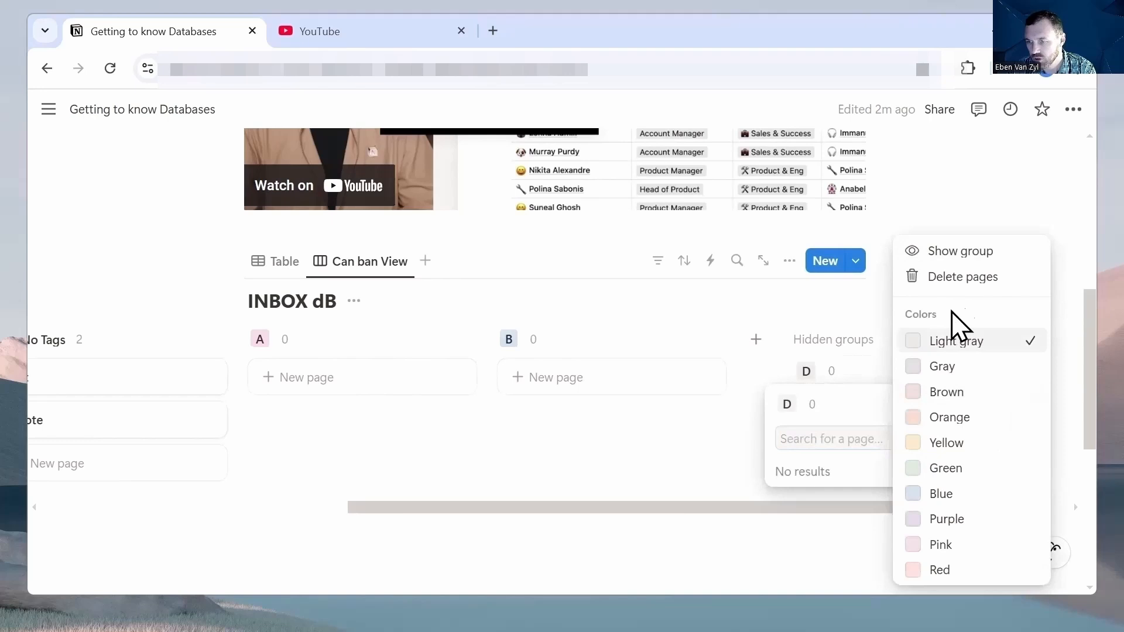
click(953, 258)
Reorder the board columns so No Tags comes first and C sits between B and D
mouse_move(583, 507)
mouse_down()
mouse_move(472, 487)
mouse_move(253, 487)
mouse_up()
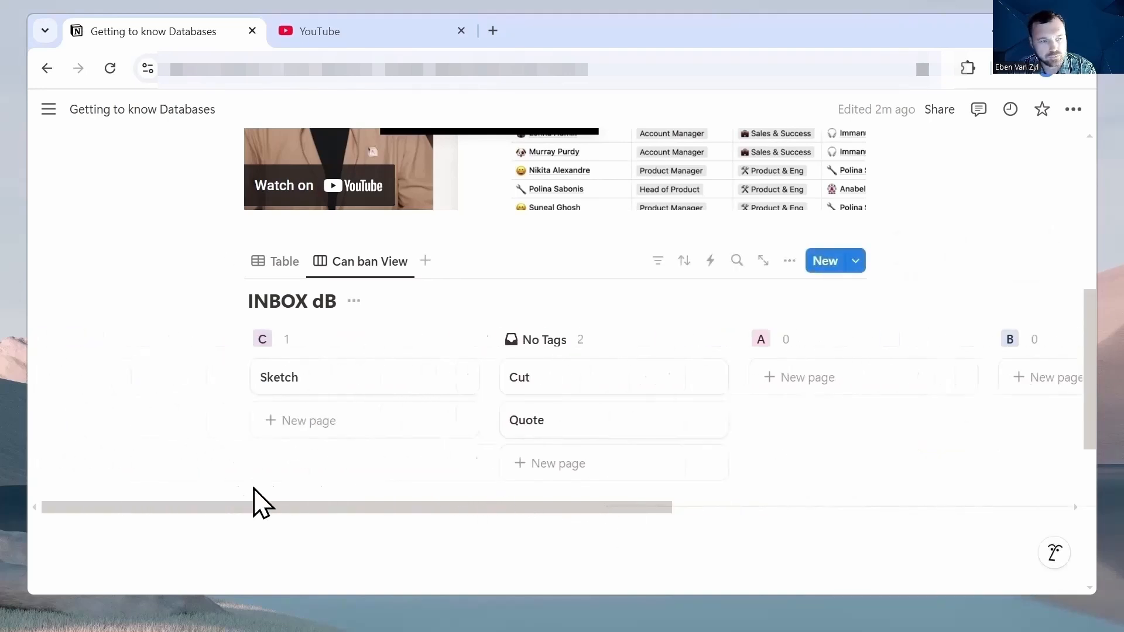
drag(525, 340, 306, 338)
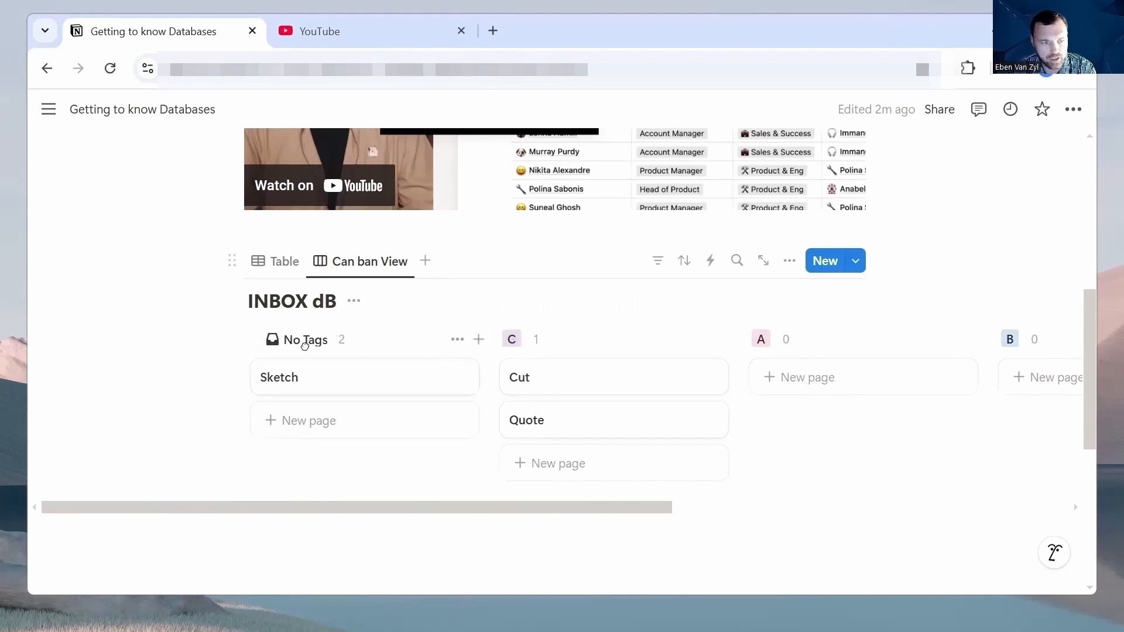
mouse_move(512, 341)
mouse_down()
mouse_move(1004, 352)
mouse_move(819, 347)
mouse_move(931, 355)
mouse_up()
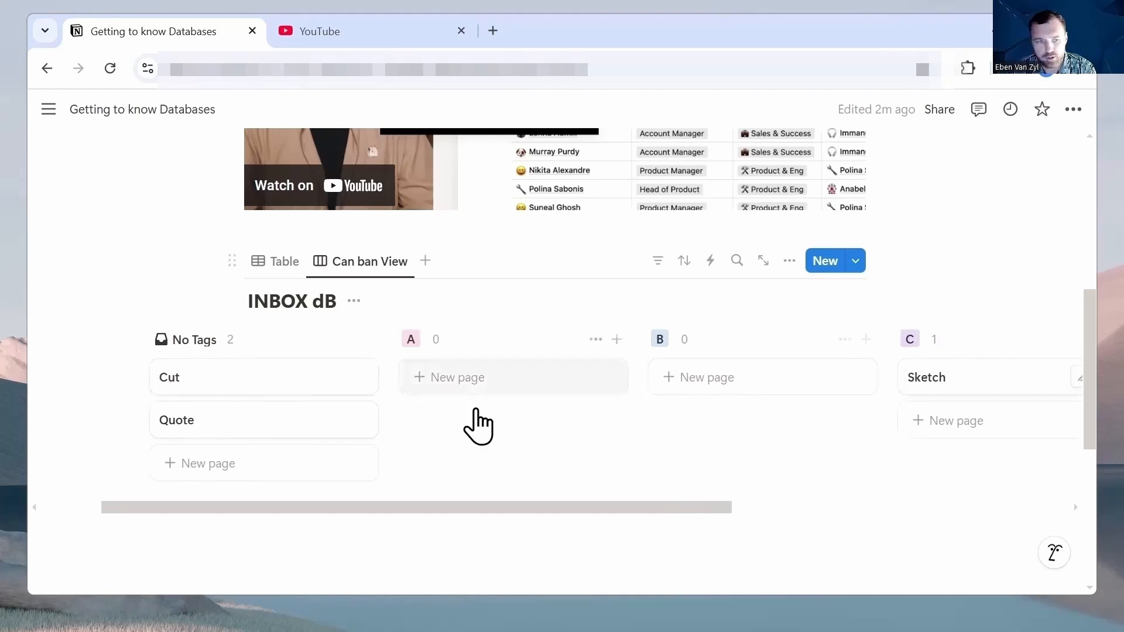
scroll(350, 499, right, 5)
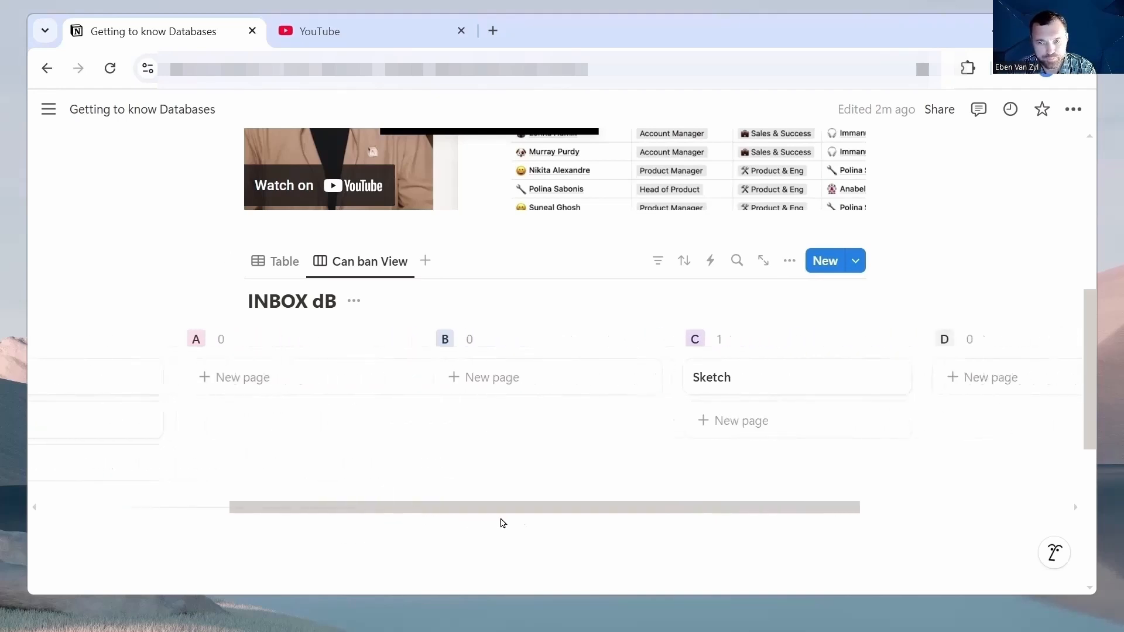
scroll(552, 517, left, 5)
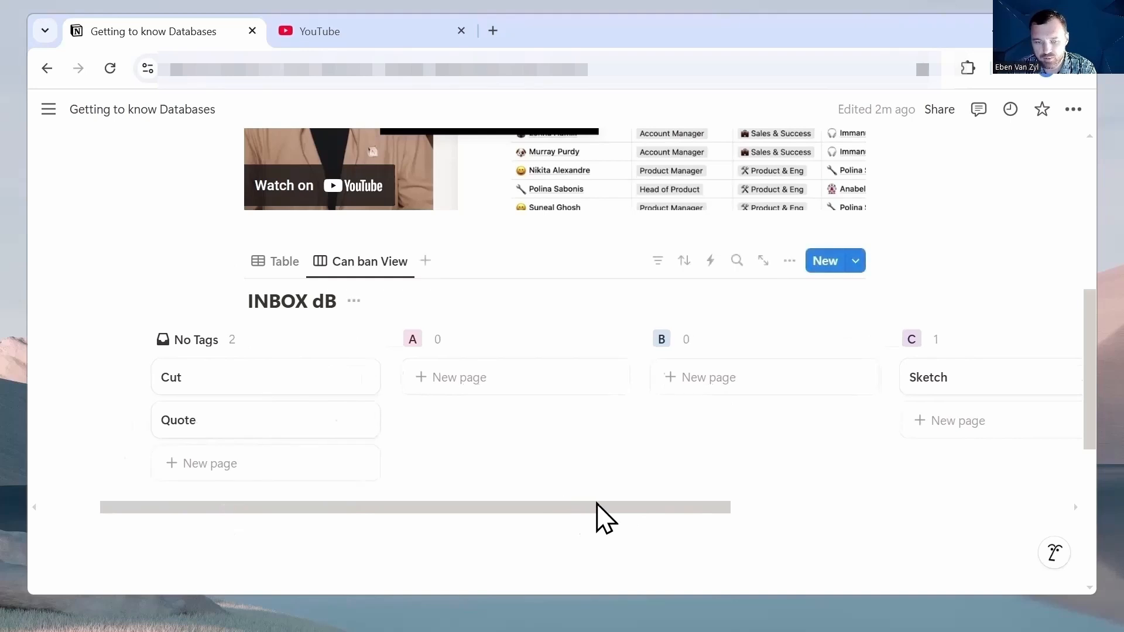
Move the Cut card from No Tags through groups A and C into group D
drag(603, 516, 521, 483)
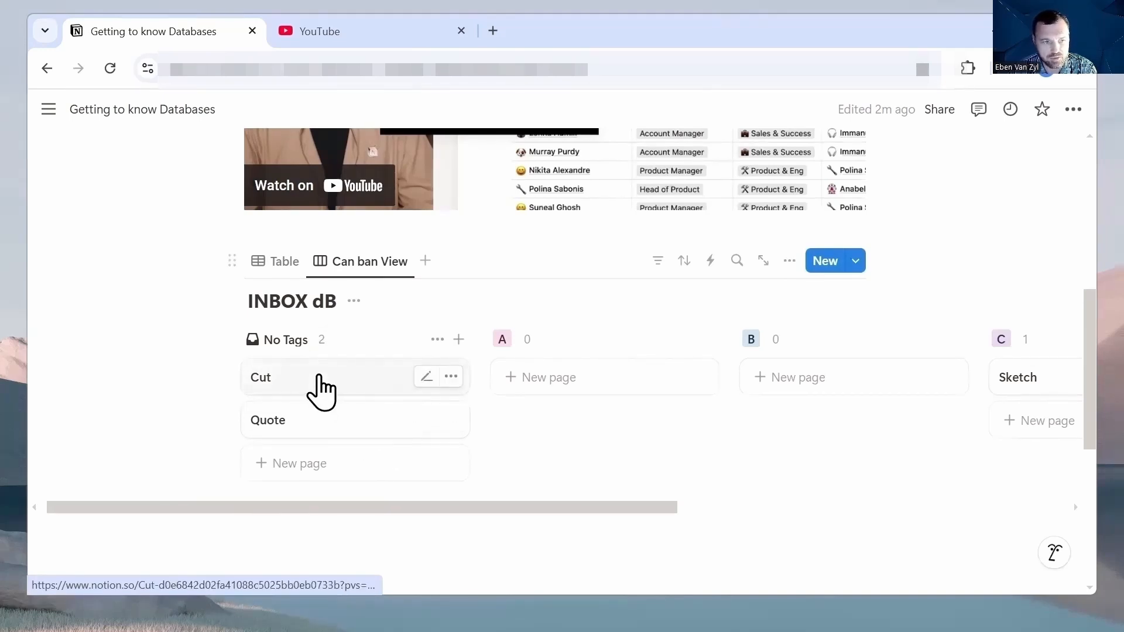
drag(318, 387, 565, 381)
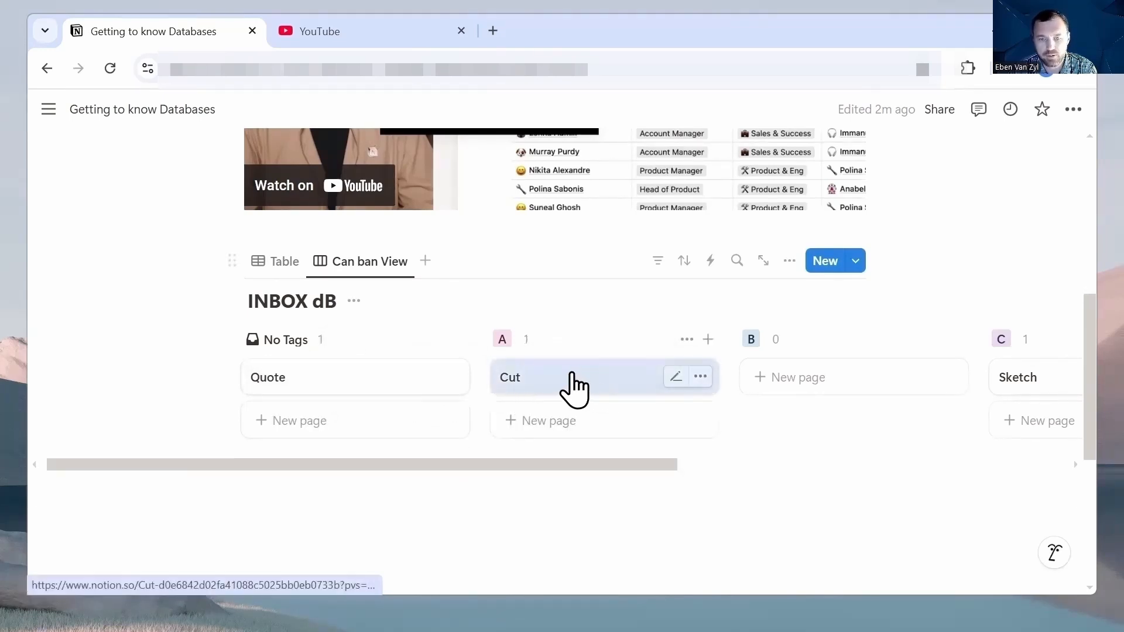
mouse_move(570, 376)
mouse_down()
mouse_move(904, 378)
mouse_move(635, 393)
mouse_up()
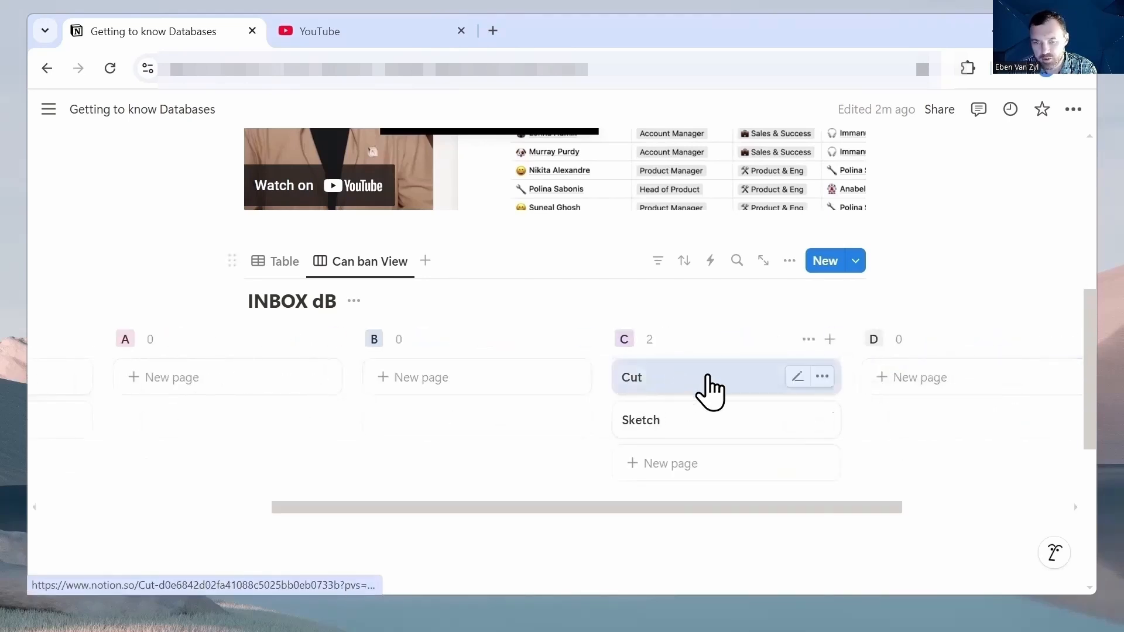
drag(710, 389, 885, 379)
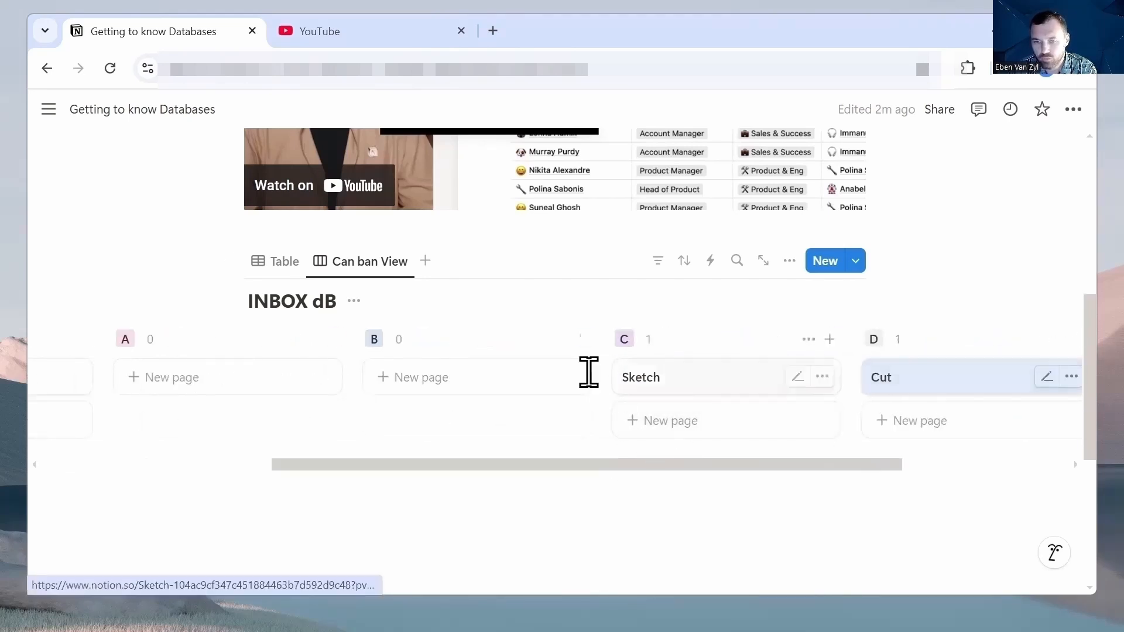
Look over all the board's groups and compare the tasks' tags in the Table view
drag(609, 466, 310, 466)
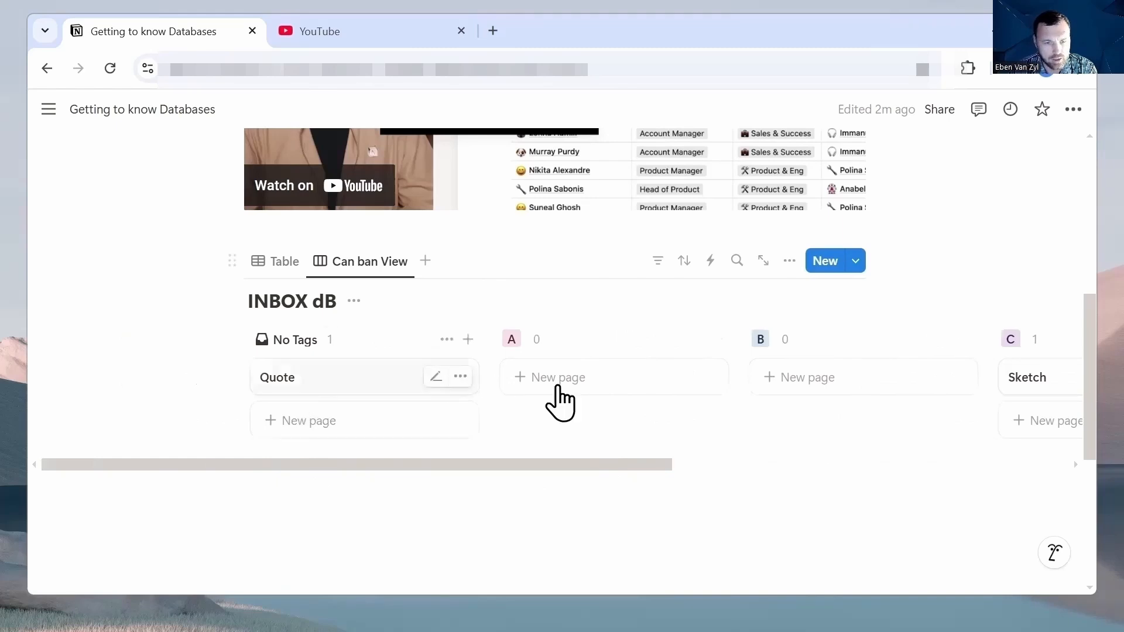
drag(456, 465, 761, 463)
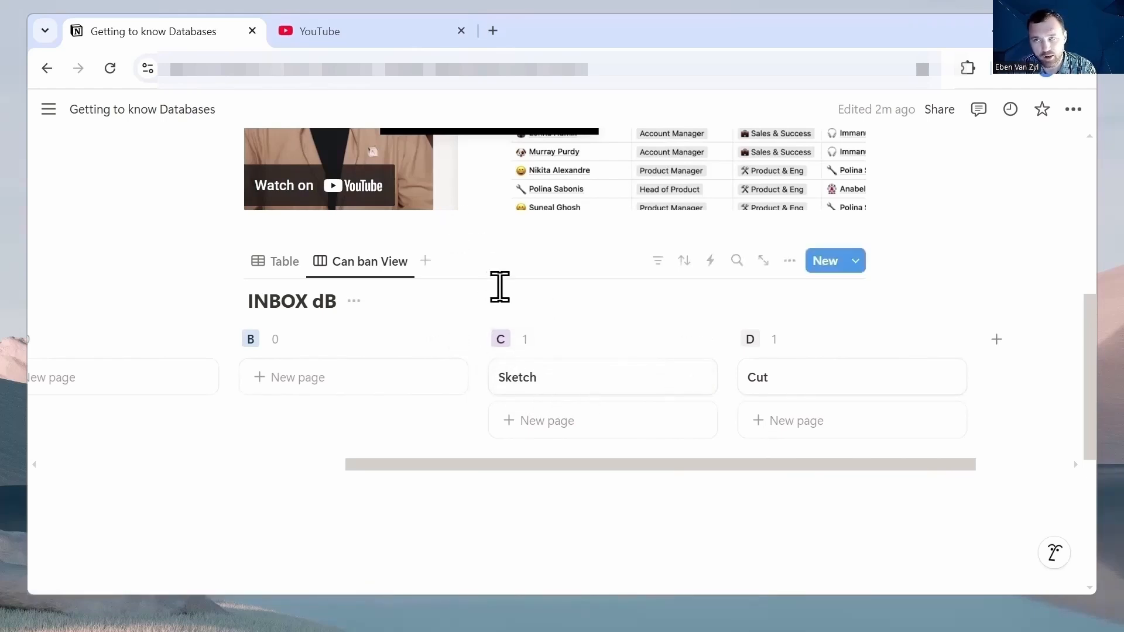
click(282, 262)
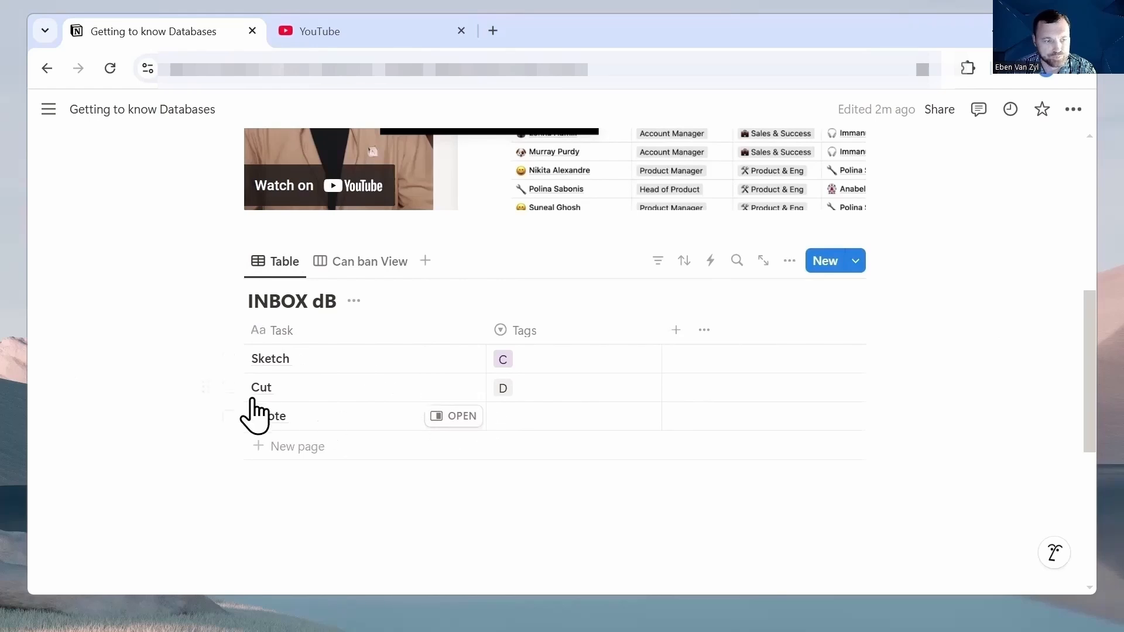
Move the Quote card from No Tags to group A in Can ban View and return to the Table view
click(350, 265)
drag(637, 469, 568, 485)
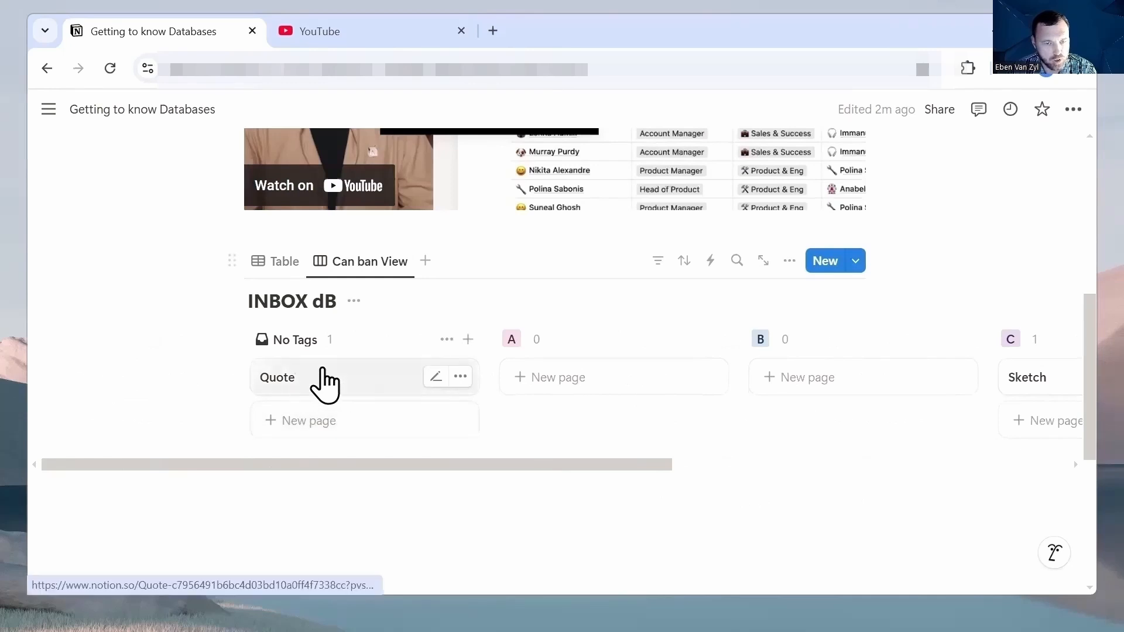
drag(318, 381, 580, 381)
click(280, 264)
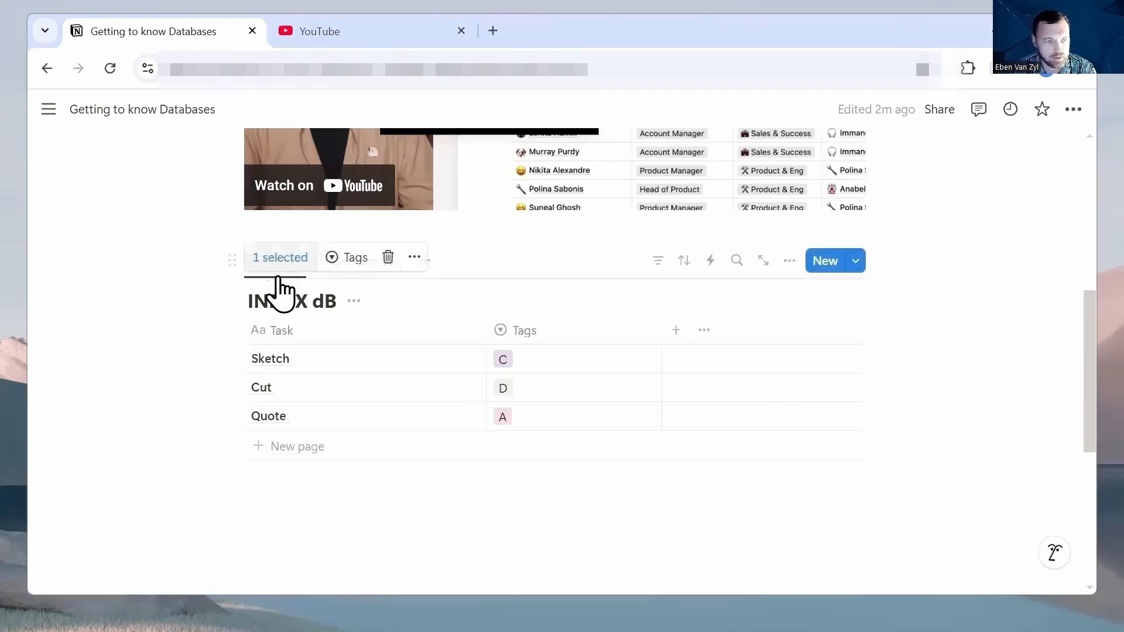
Set the Quote task's tag to B, check its group in Can ban View and return to the Table view
click(506, 417)
click(527, 500)
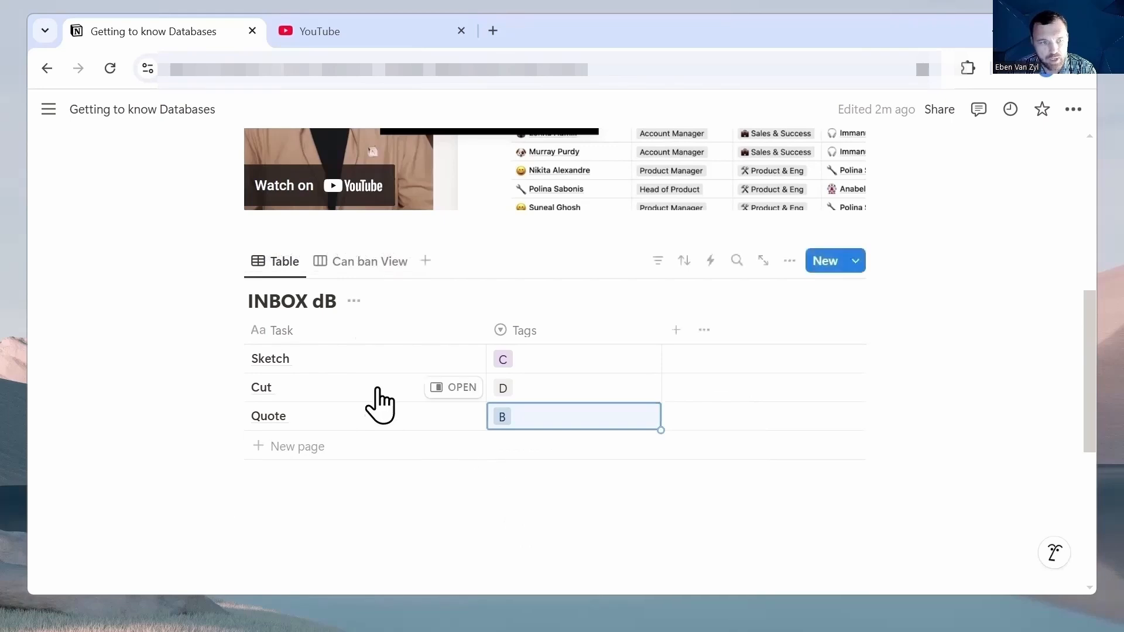
click(370, 265)
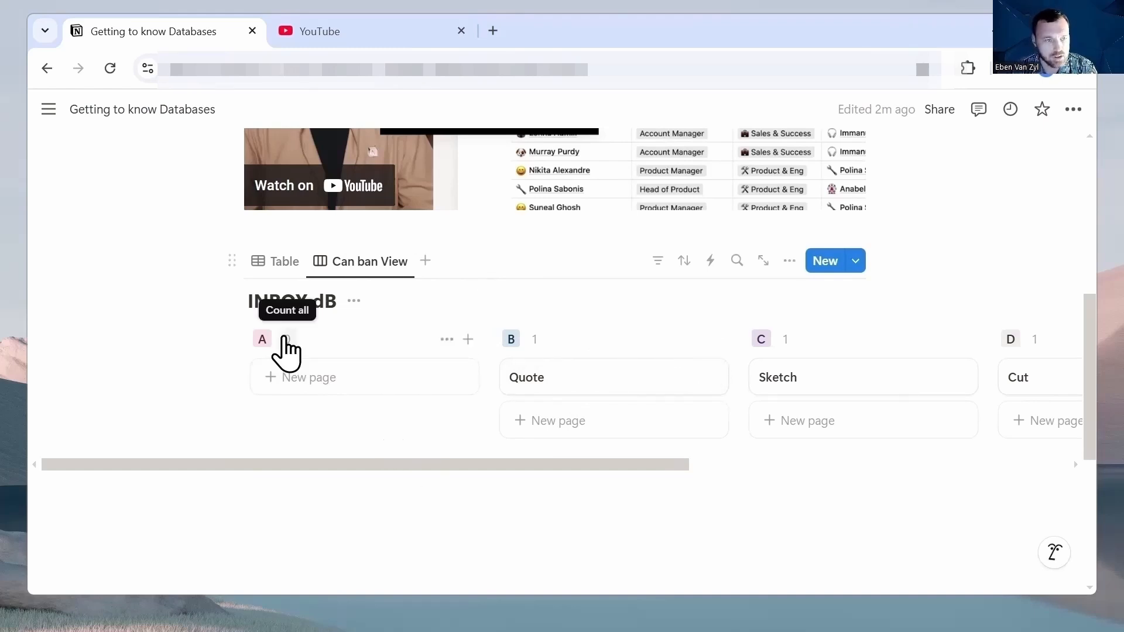
click(278, 262)
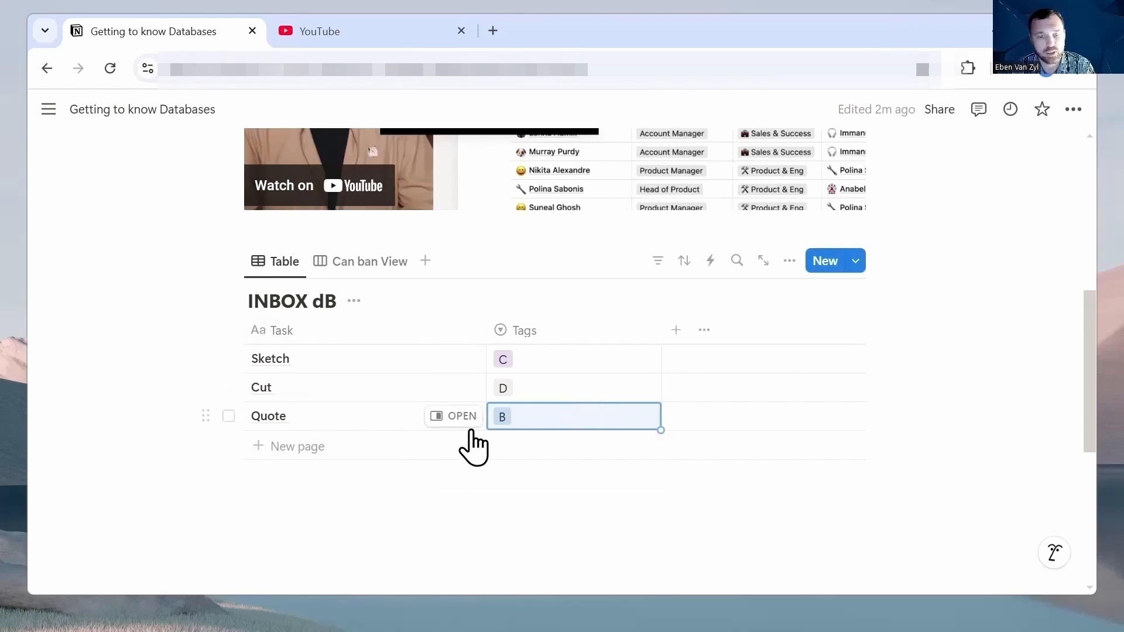
Insert a new inline table database below INBOX dB and title it Contacts
scroll(477, 427, down, 3)
scroll(301, 271, up, 2)
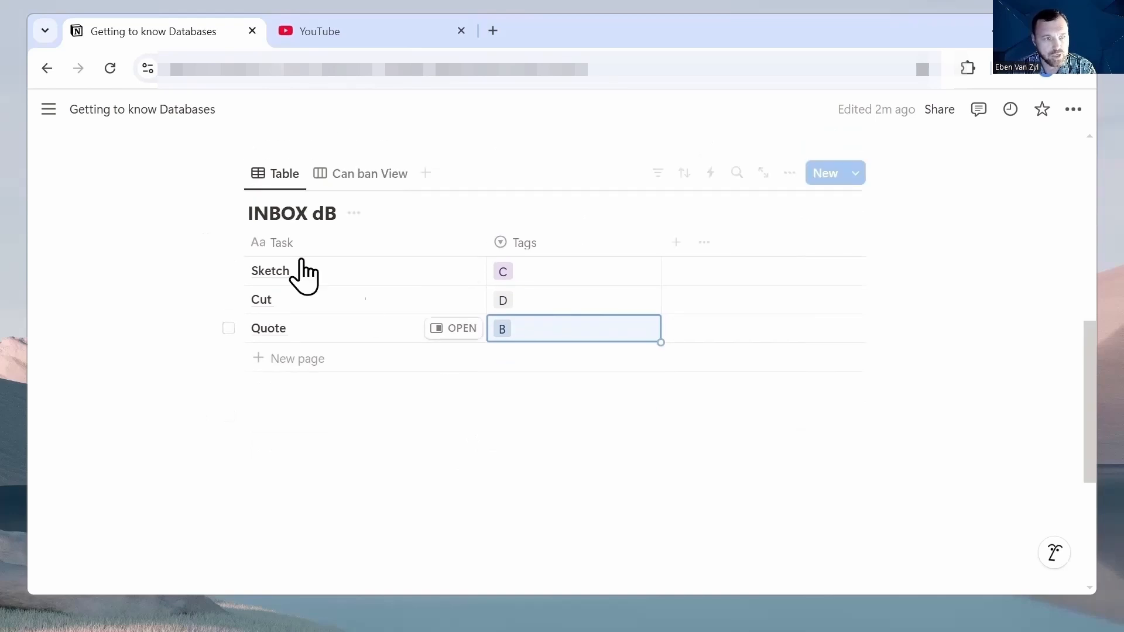
scroll(345, 427, down, 2)
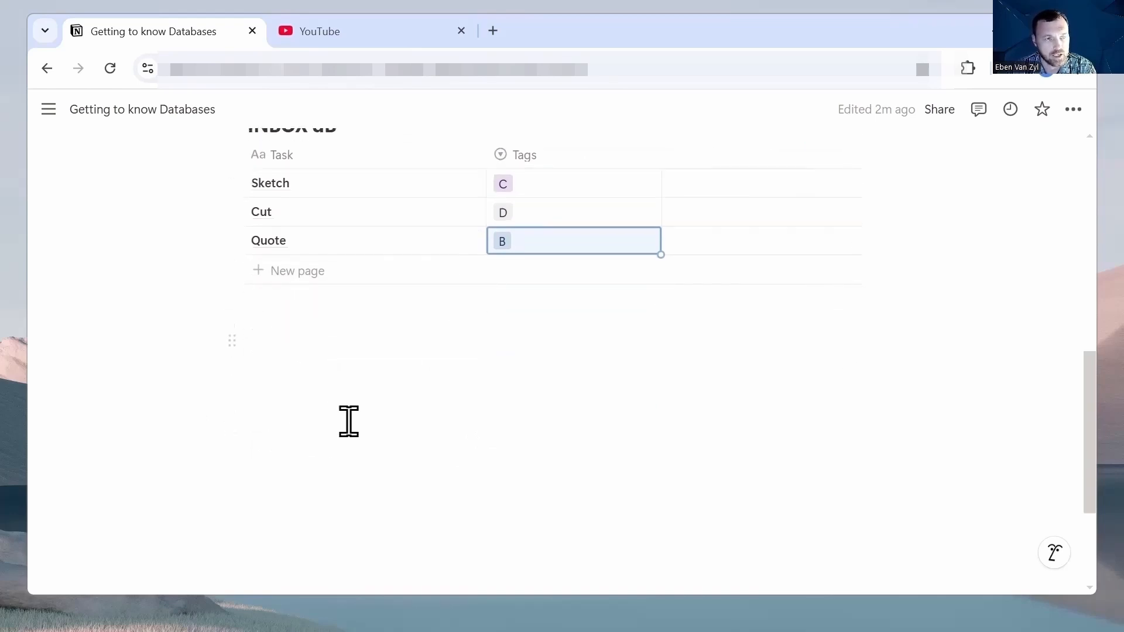
click(323, 351)
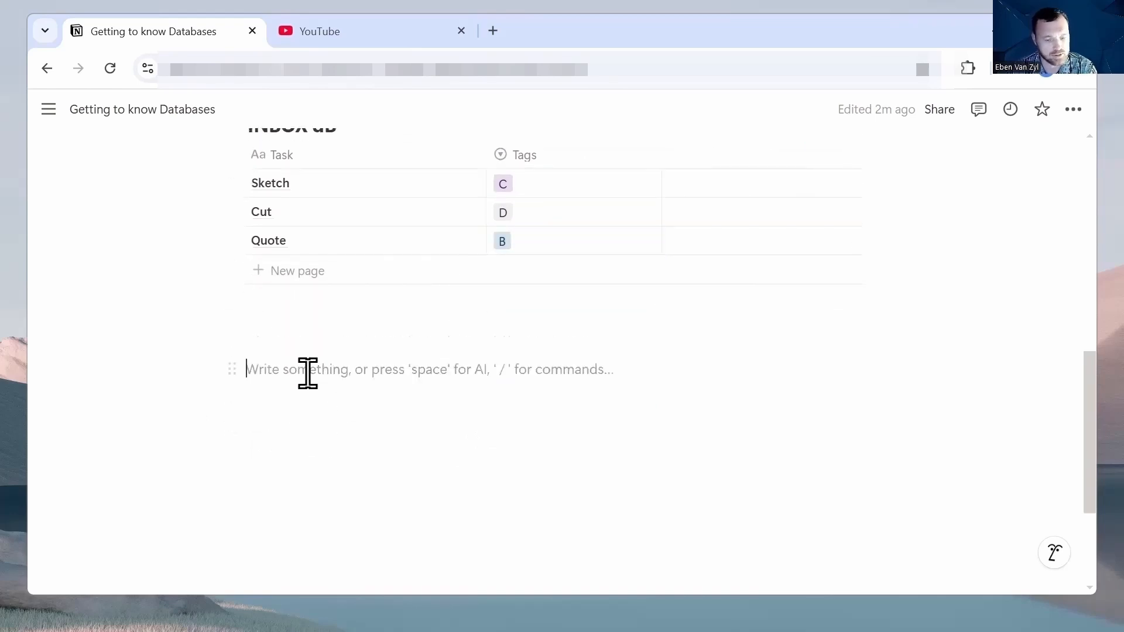
text(/tab)
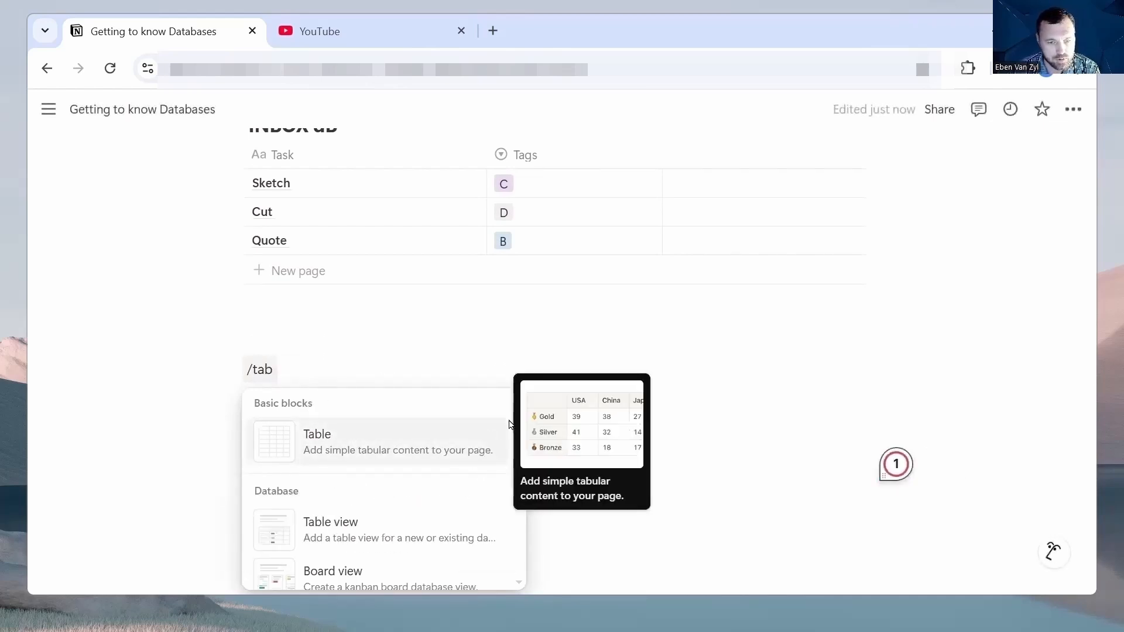
drag(524, 427, 502, 496)
click(372, 469)
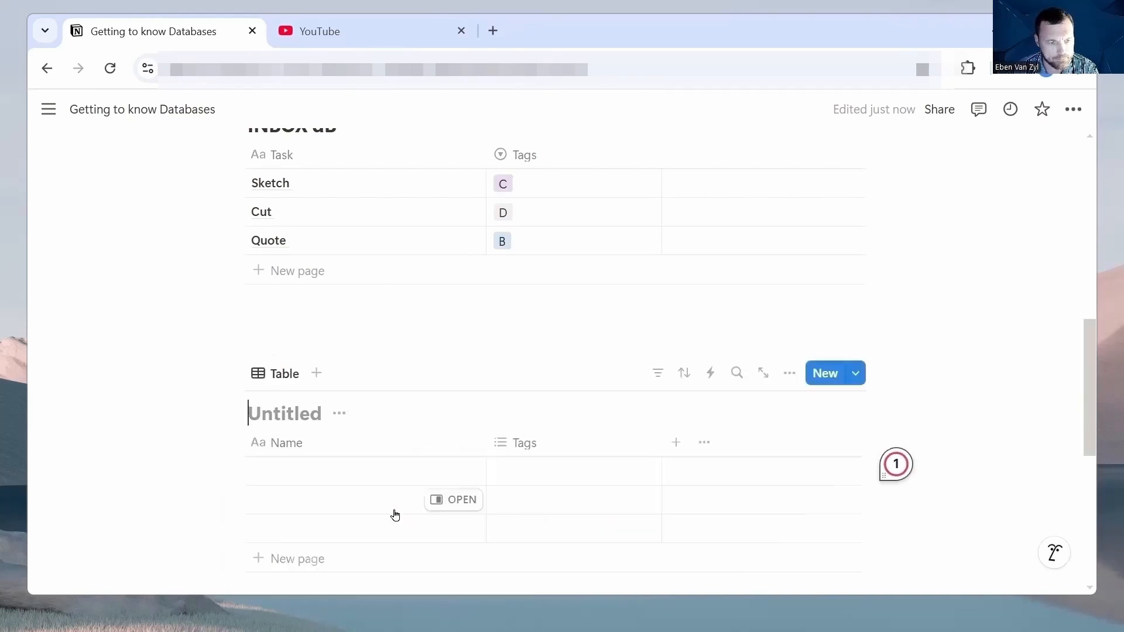
text(Contacts)
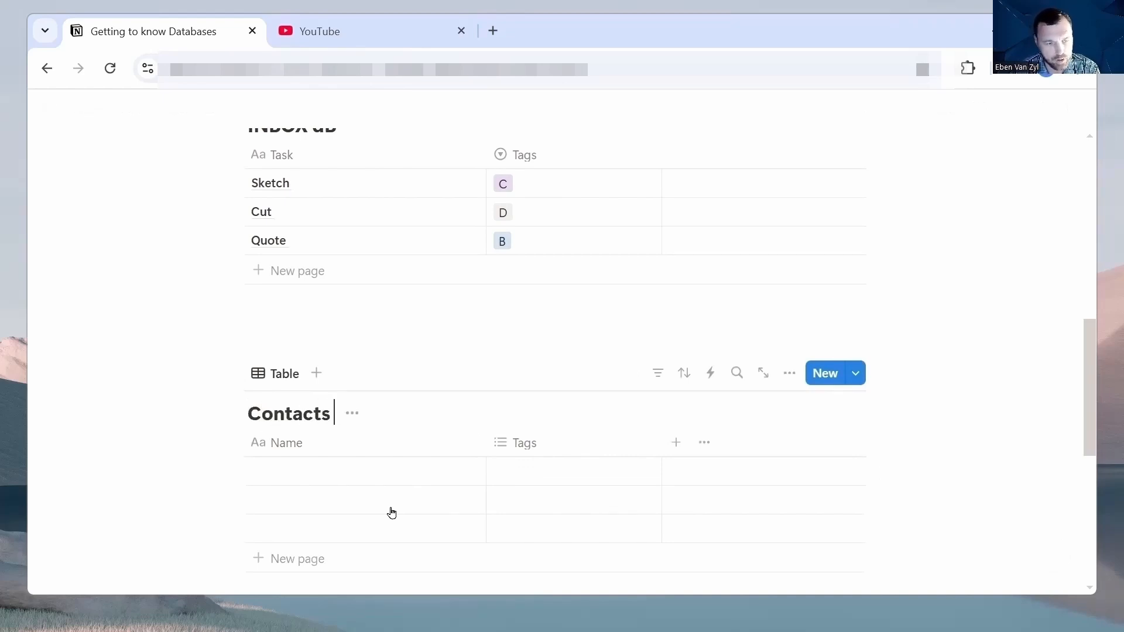
Fill the Contacts database's Name column with three people's first names and a fourth entry, Welder
click(337, 474)
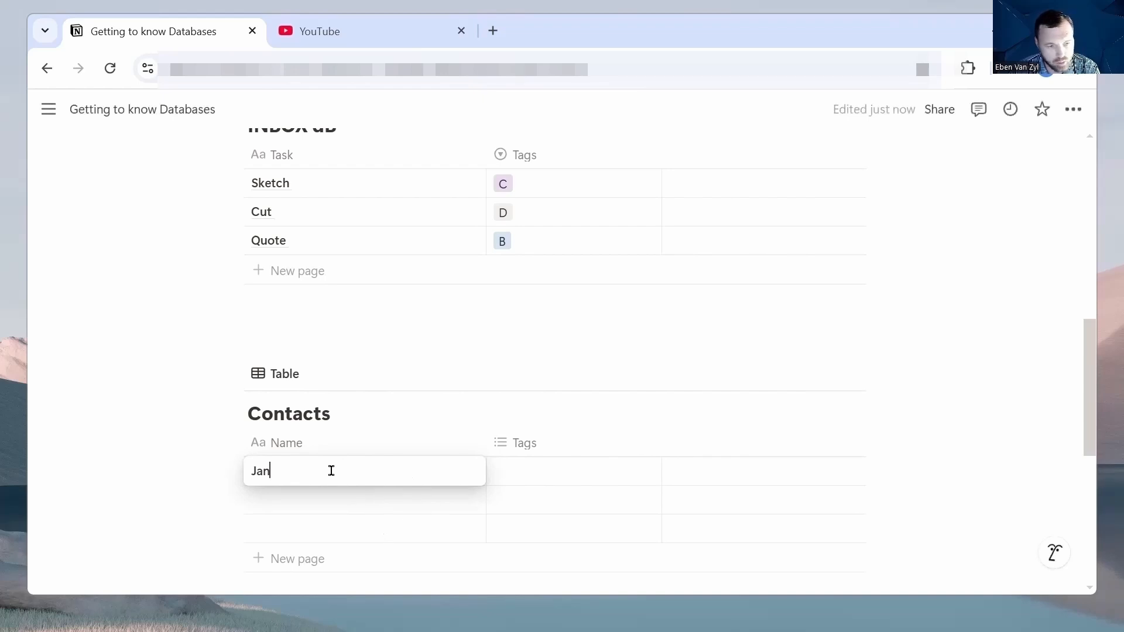
text(James)
click(302, 504)
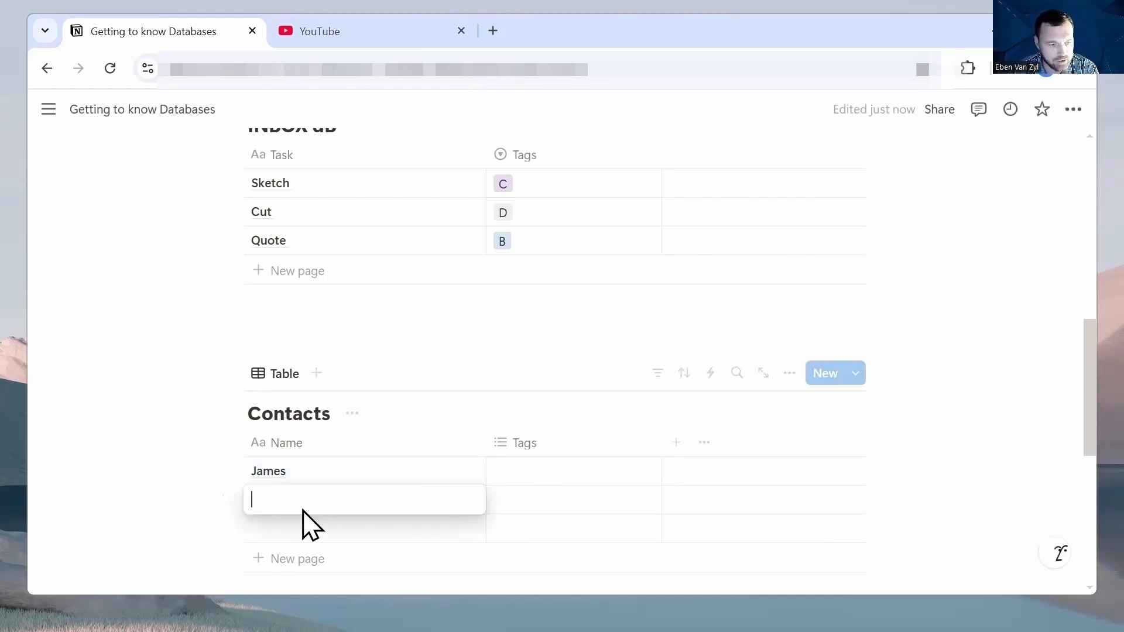
text(Obrey)
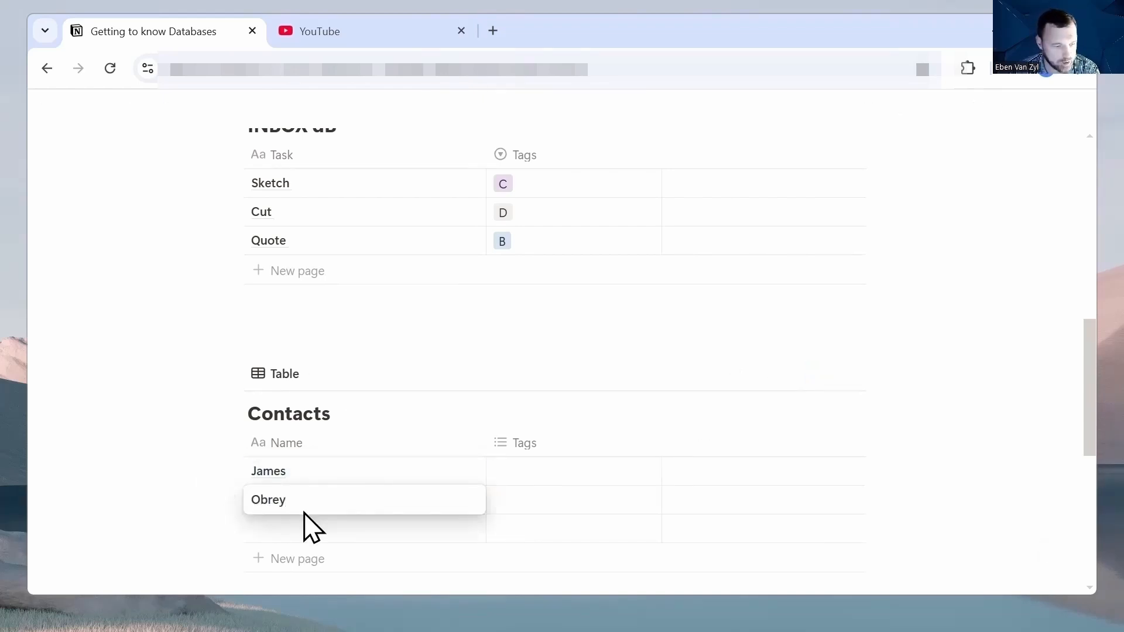
key(Return)
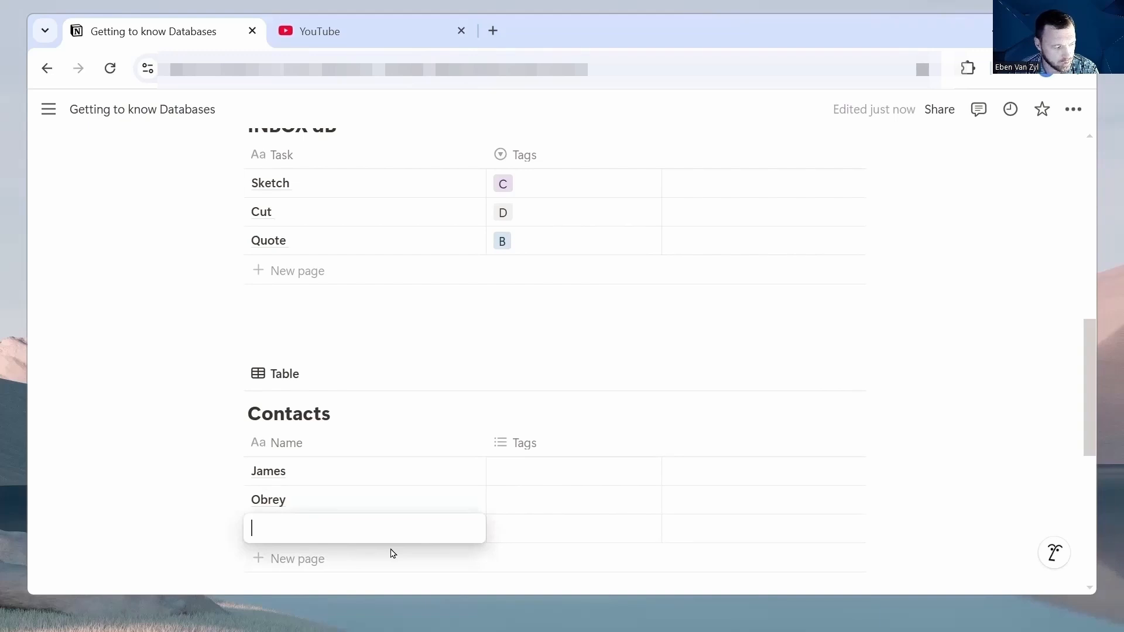
text(Chrmaine)
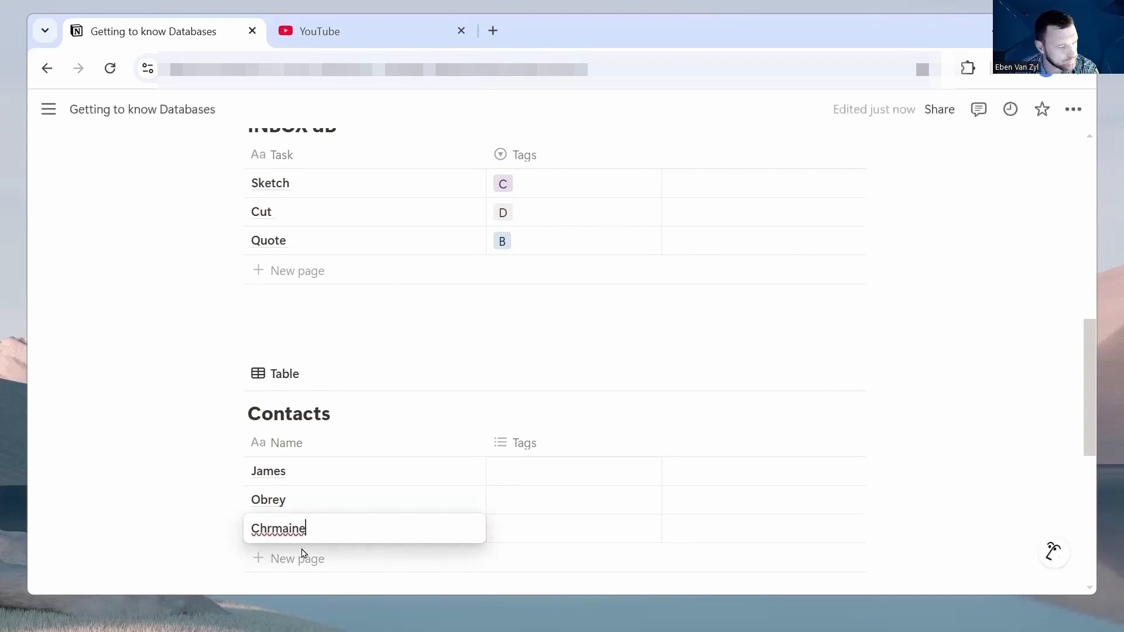
click(309, 561)
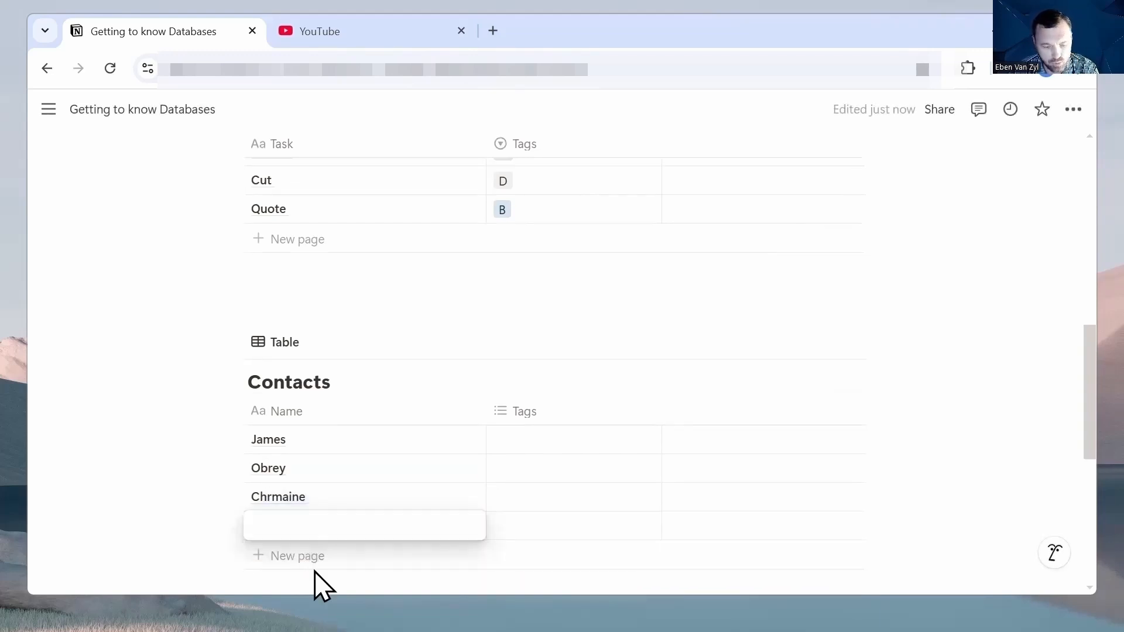
text(Welder)
key(Return)
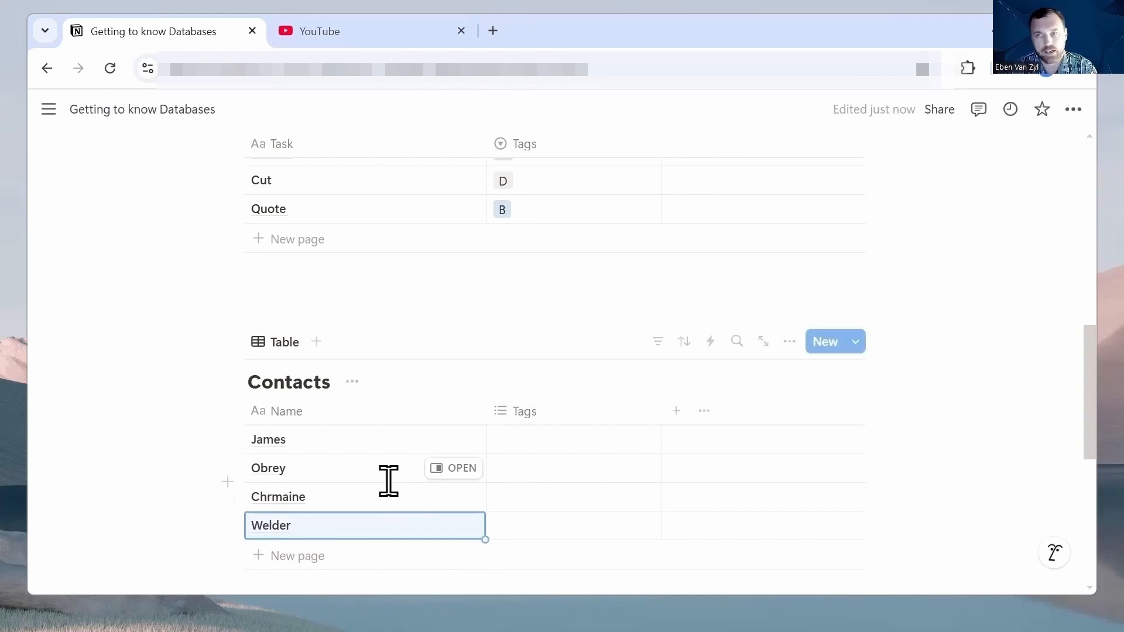
Add a two-way Relation property named Contacts to INBOX dB, linked to the Contacts database with no limit
scroll(478, 310, up, 3)
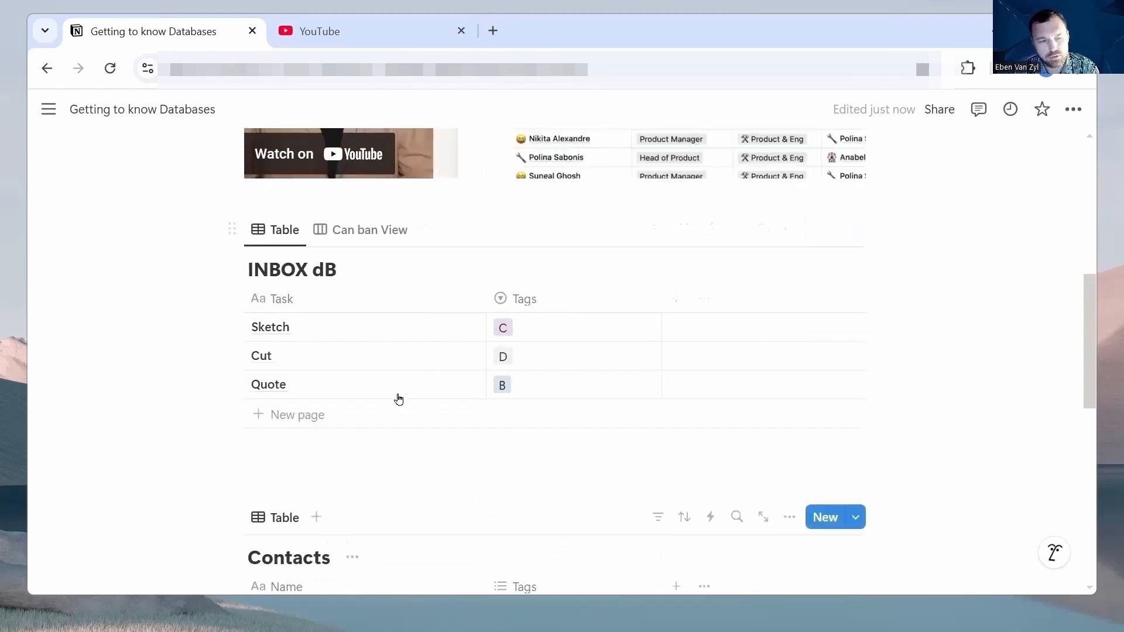
scroll(399, 399, down, 2)
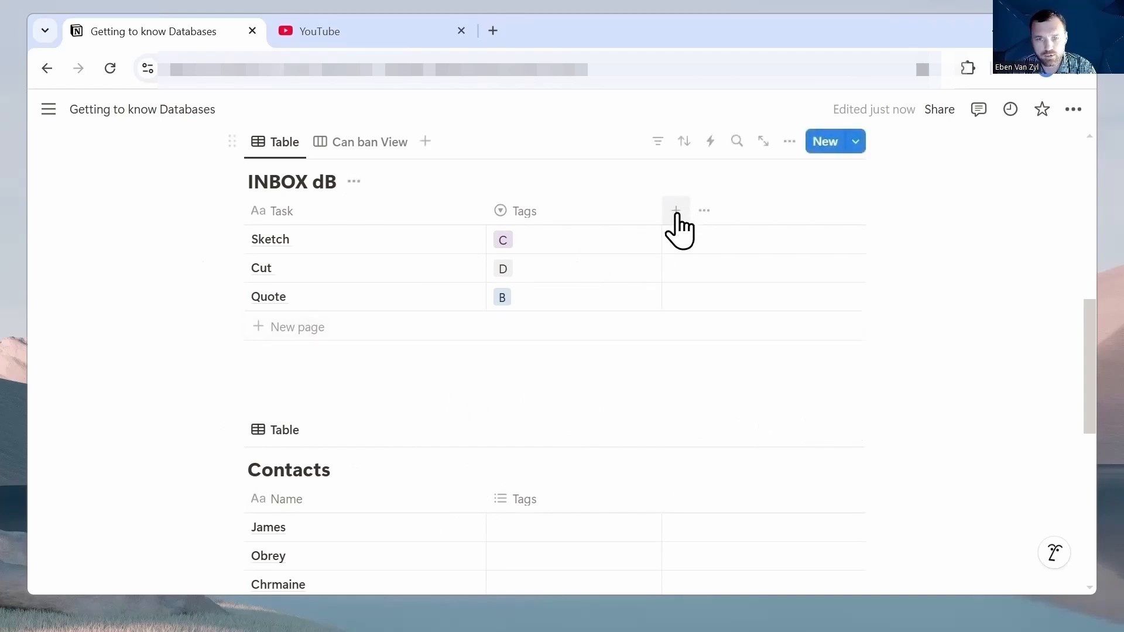
click(677, 212)
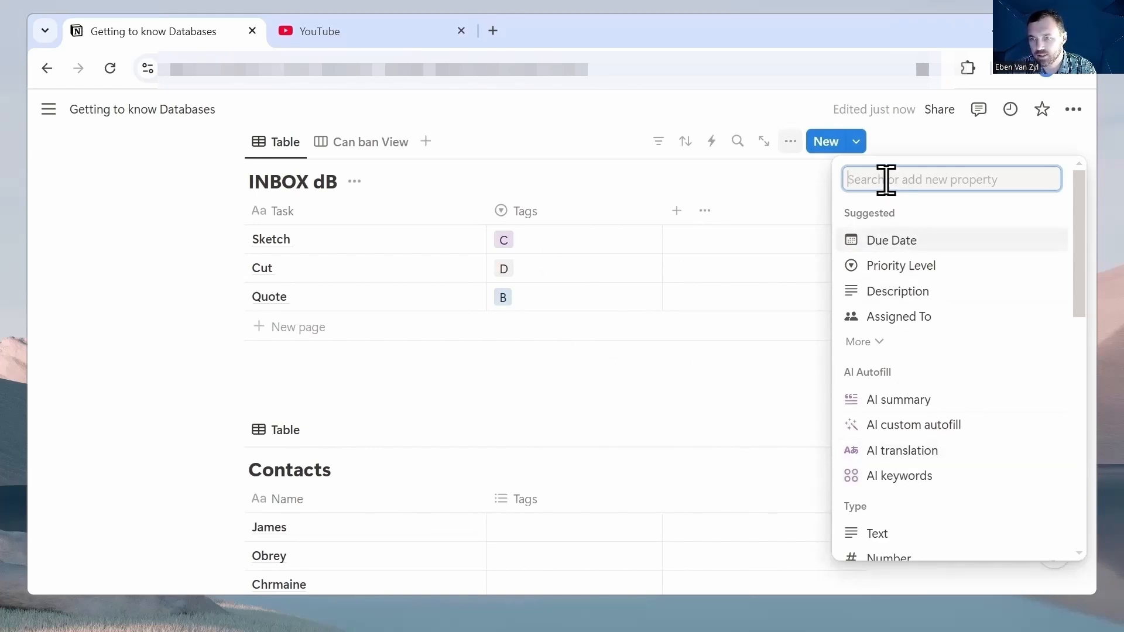
text(relat)
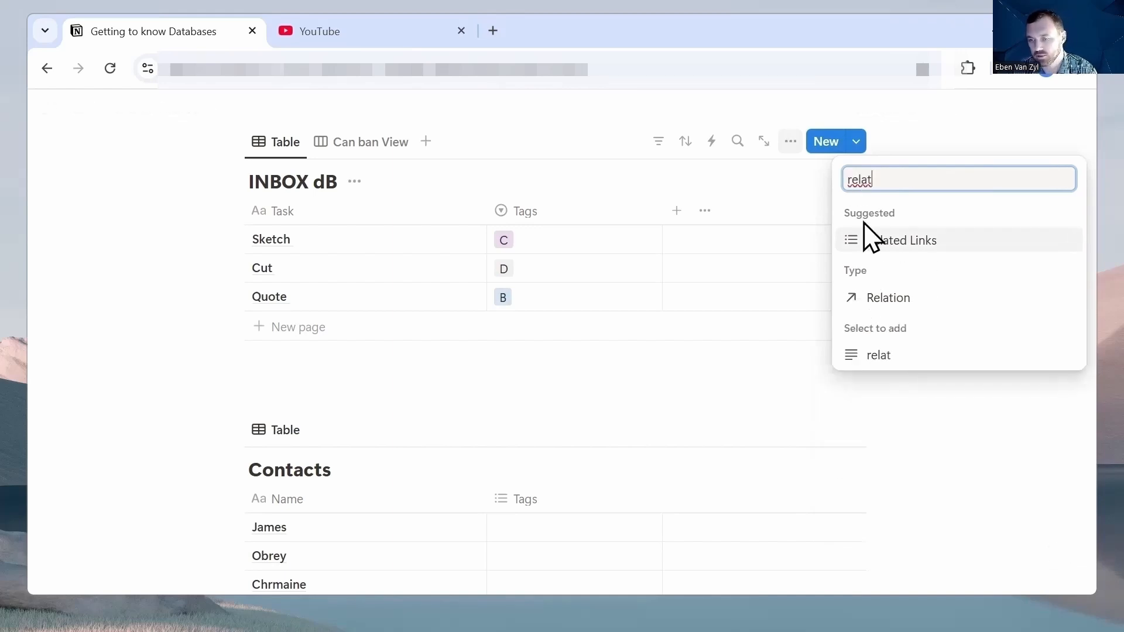
click(879, 298)
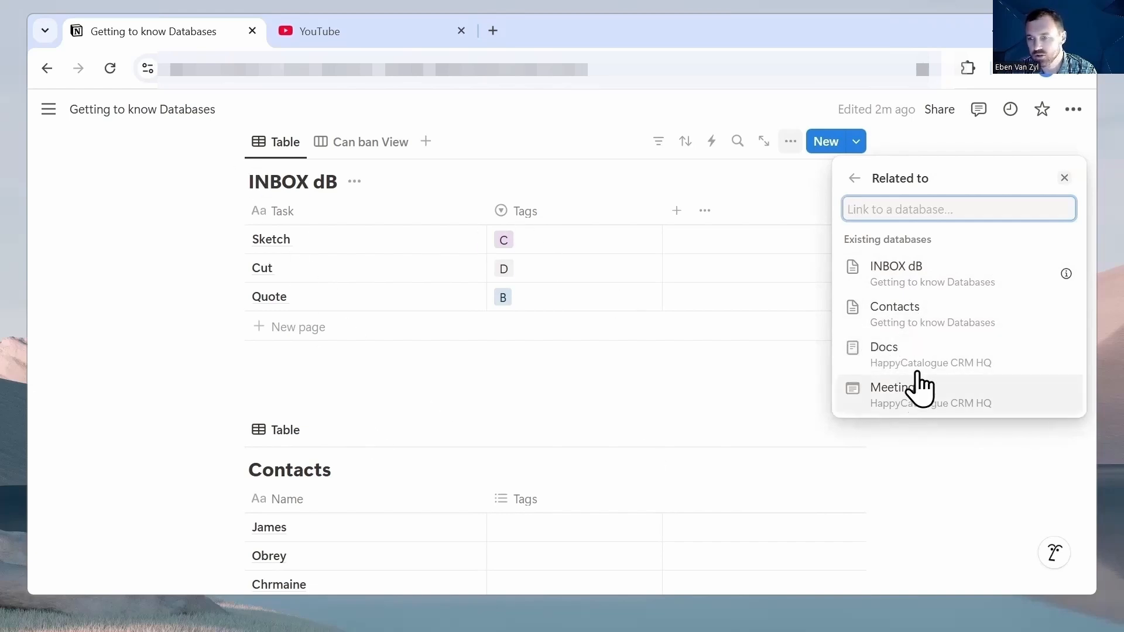
click(898, 328)
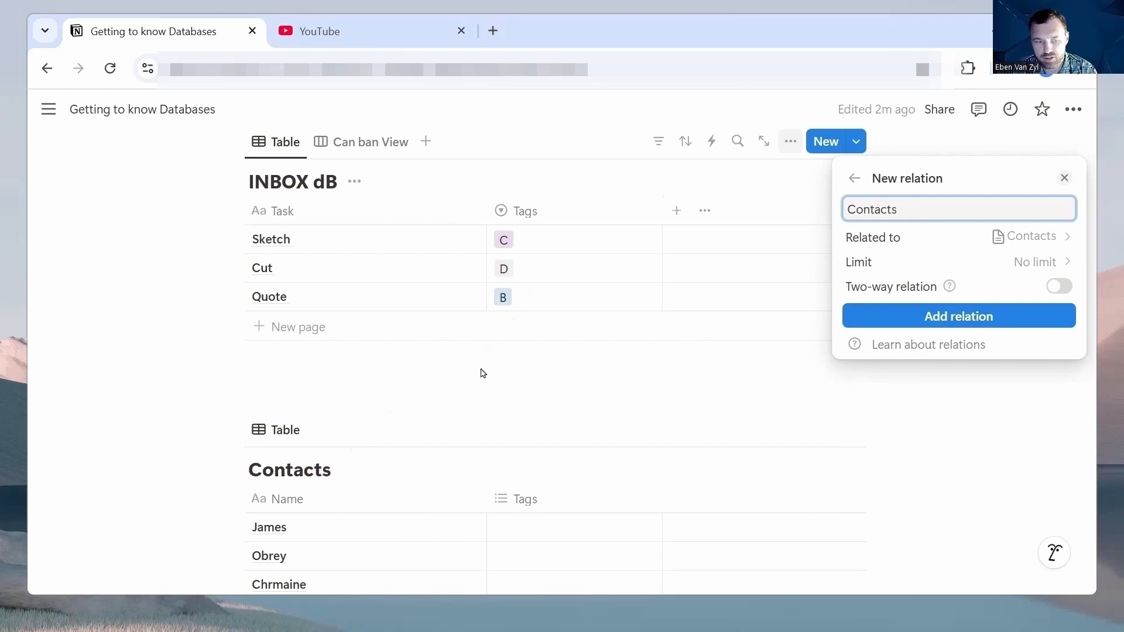
click(1059, 285)
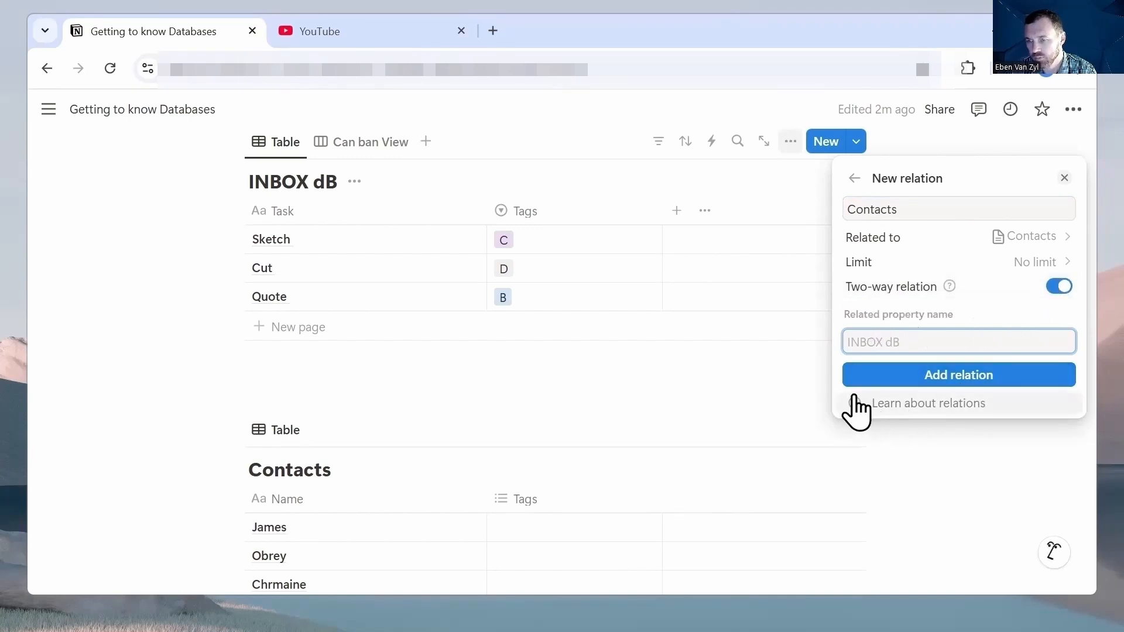
click(944, 378)
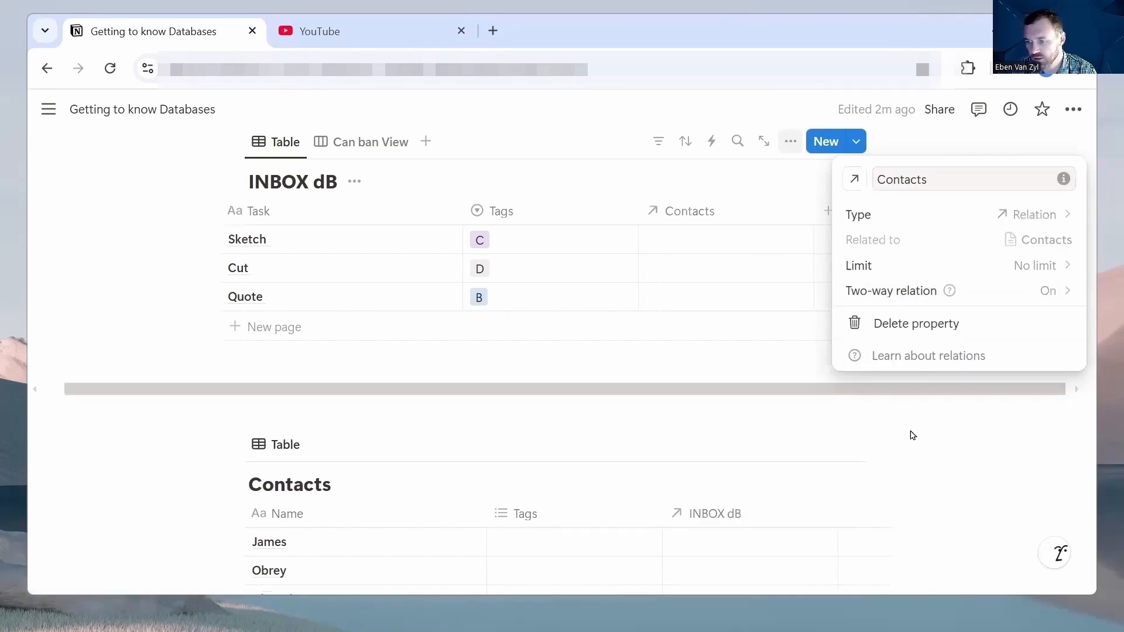
click(774, 357)
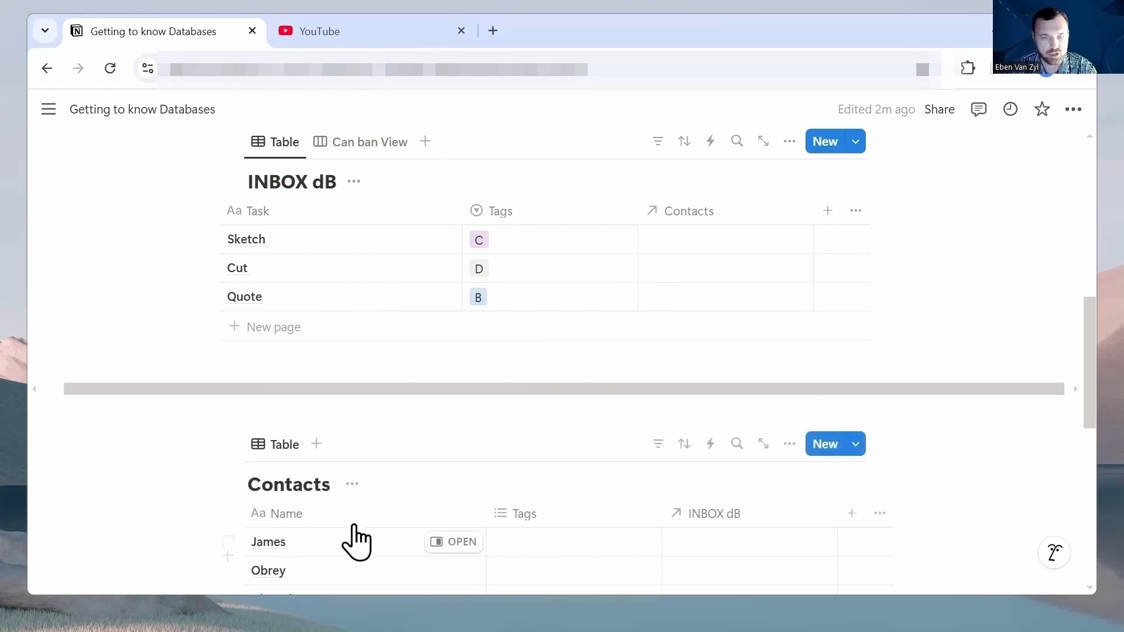
Link the Sketch task to the first contact and check the reciprocal entry in the Contacts database
click(717, 243)
text(Jam)
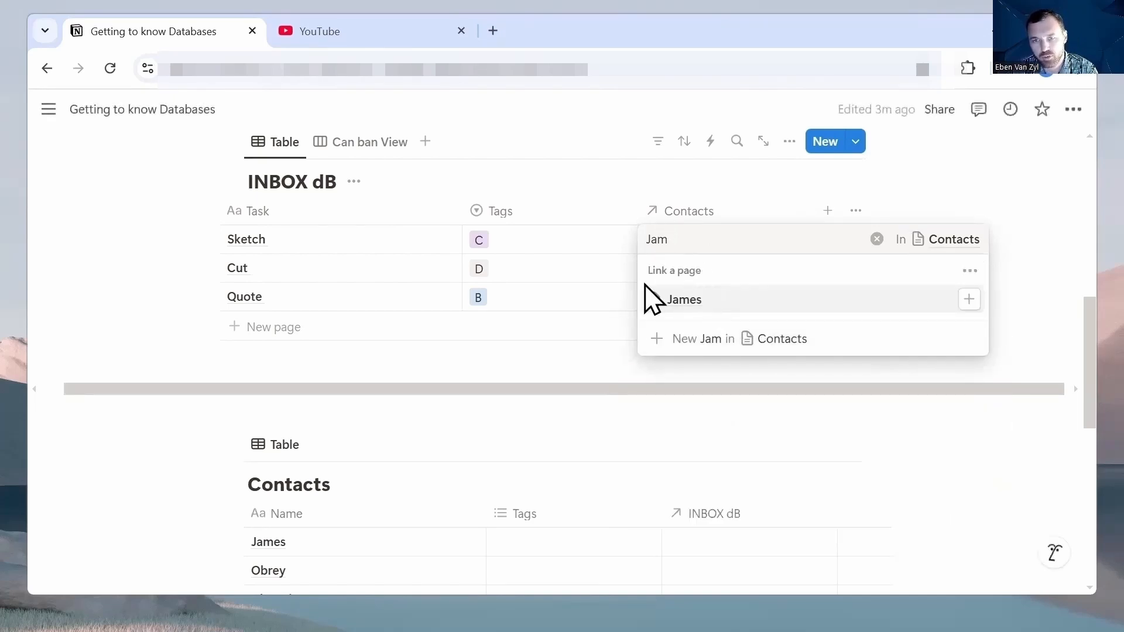
click(681, 304)
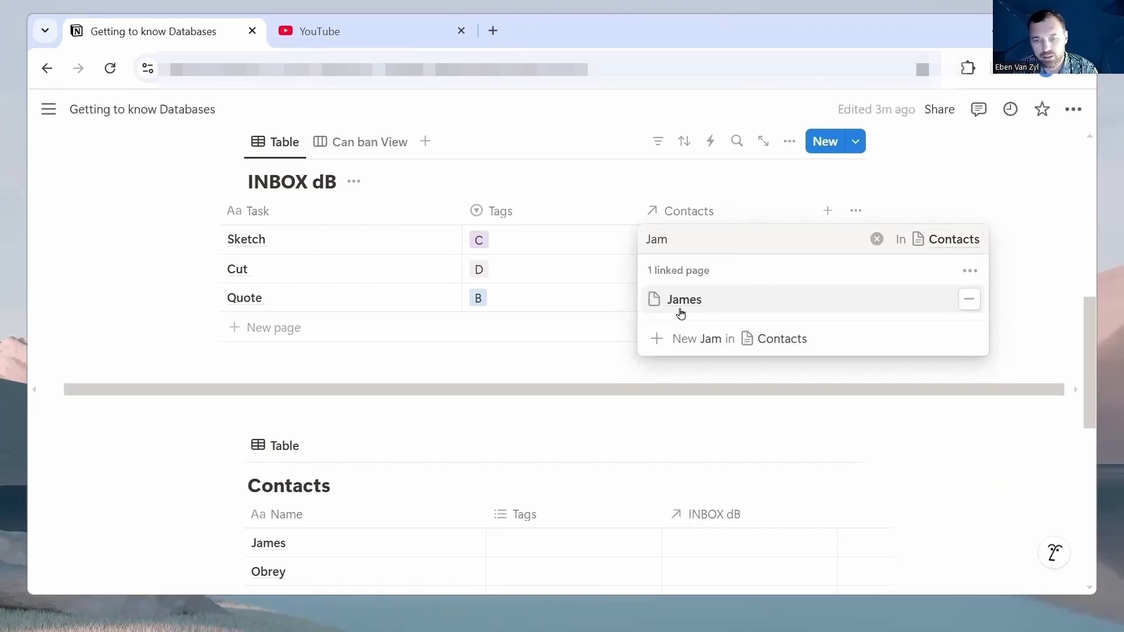
key(Escape)
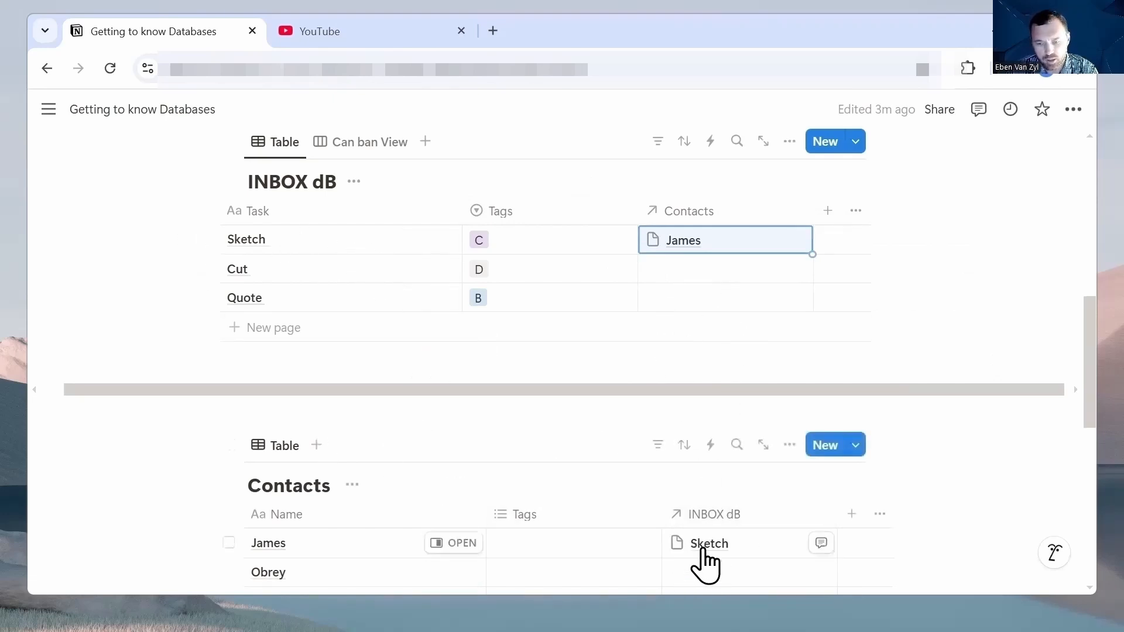
scroll(452, 471, down, 2)
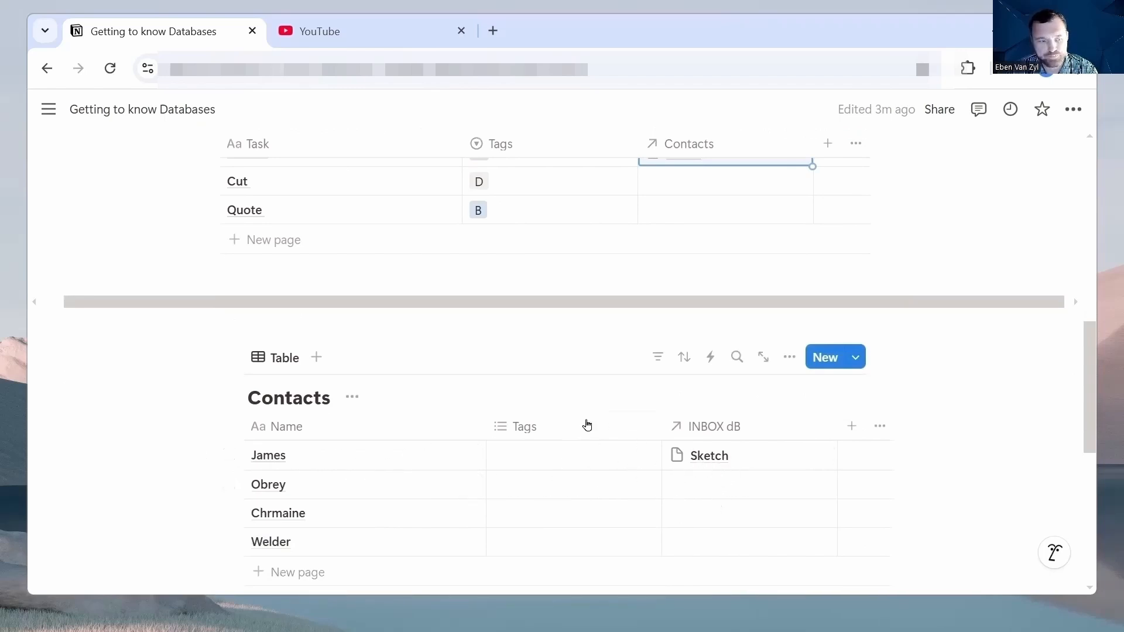
scroll(527, 468, up, 2)
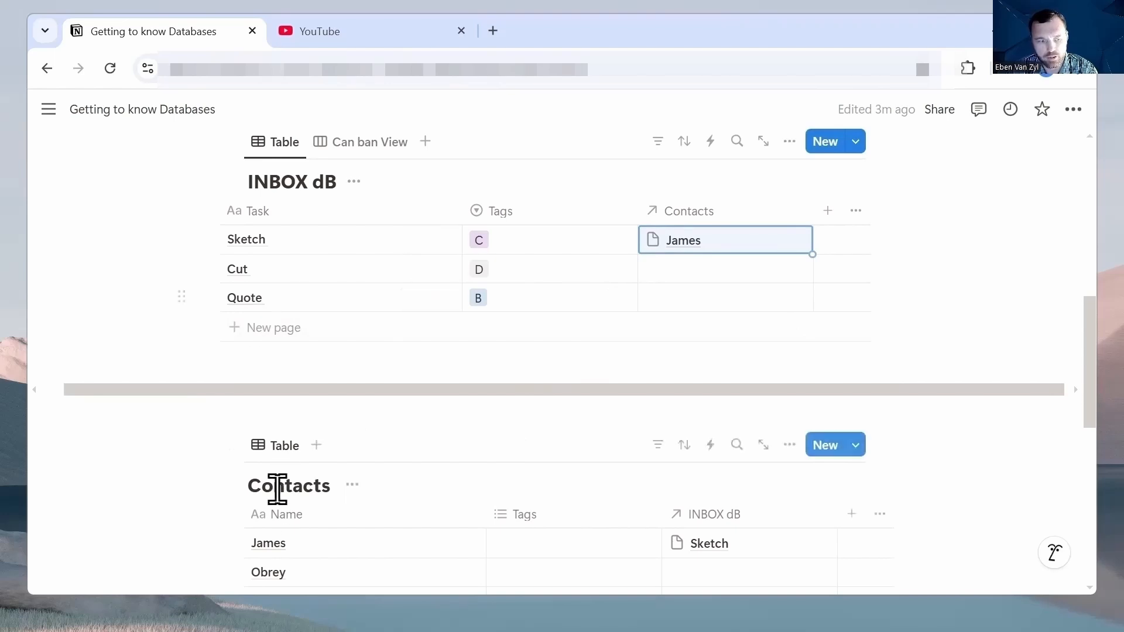
scroll(456, 550, down, 2)
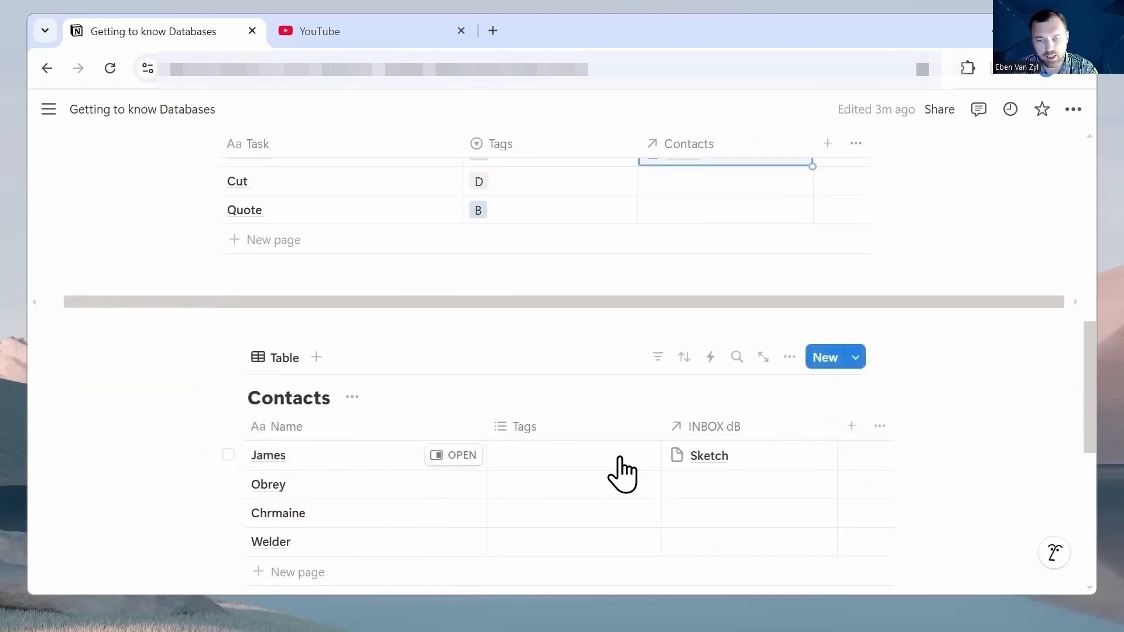
Link the Cut task to the same first contact and check that contact's INBOX dB relation
scroll(534, 366, up, 2)
click(708, 274)
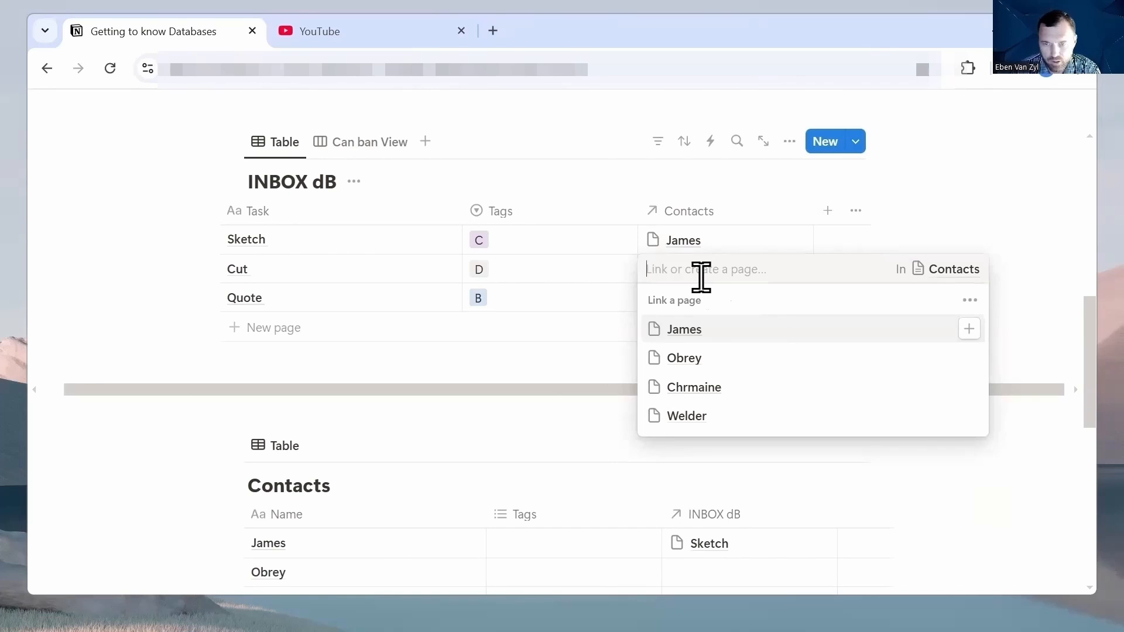
click(686, 331)
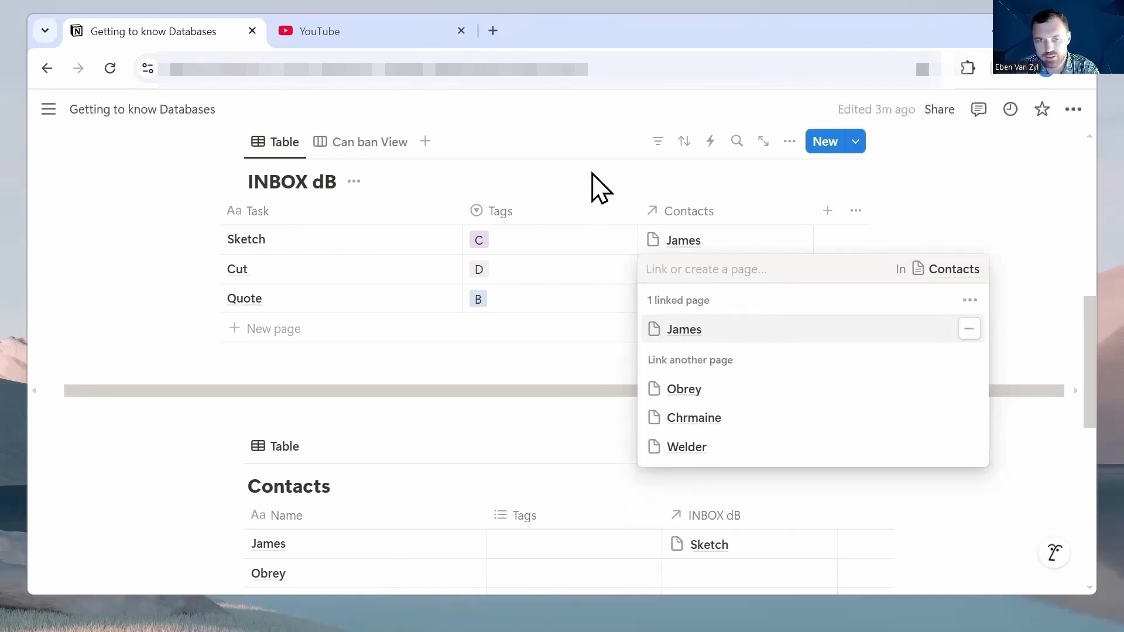
key(Escape)
scroll(627, 441, down, 3)
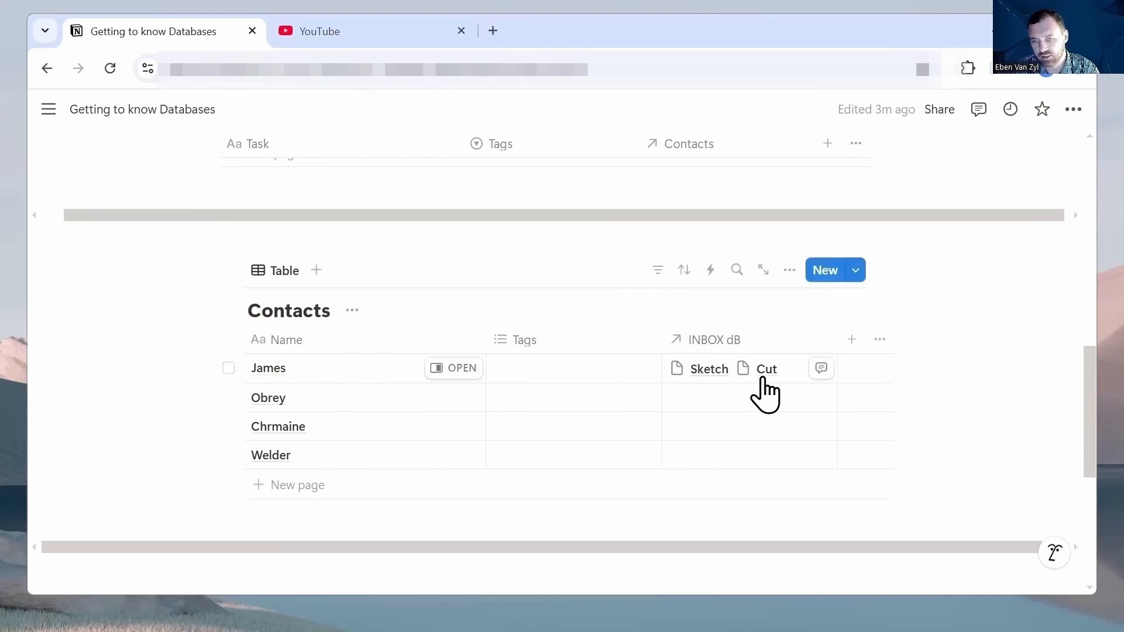
scroll(592, 368, up, 3)
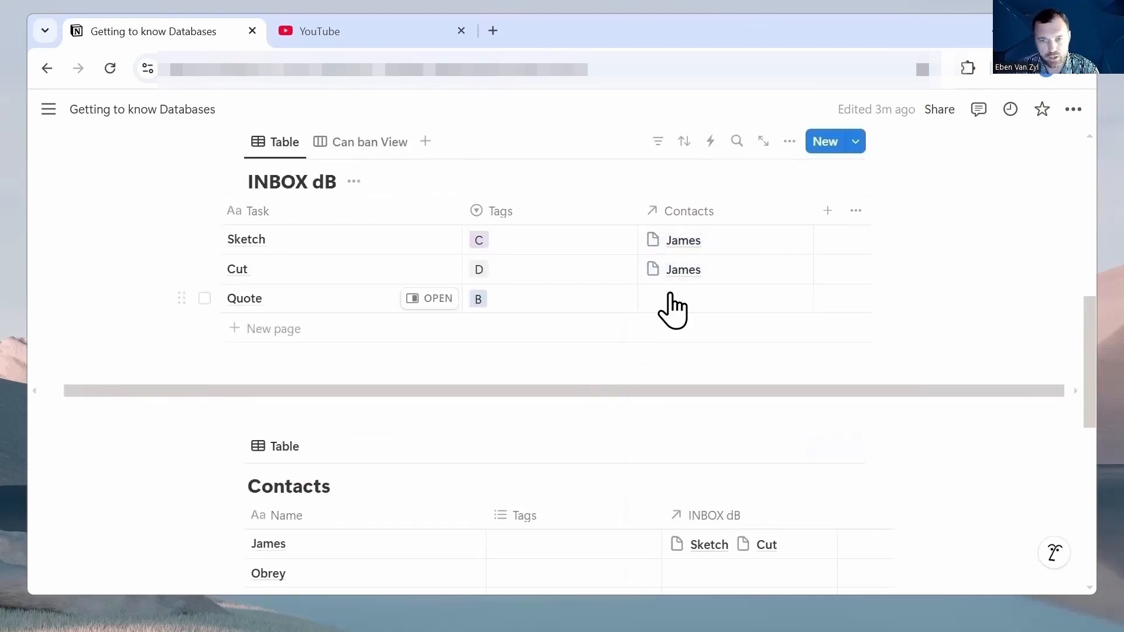
Link the Quote task to the first contact and check that contact's INBOX dB relation
click(672, 311)
text(ja)
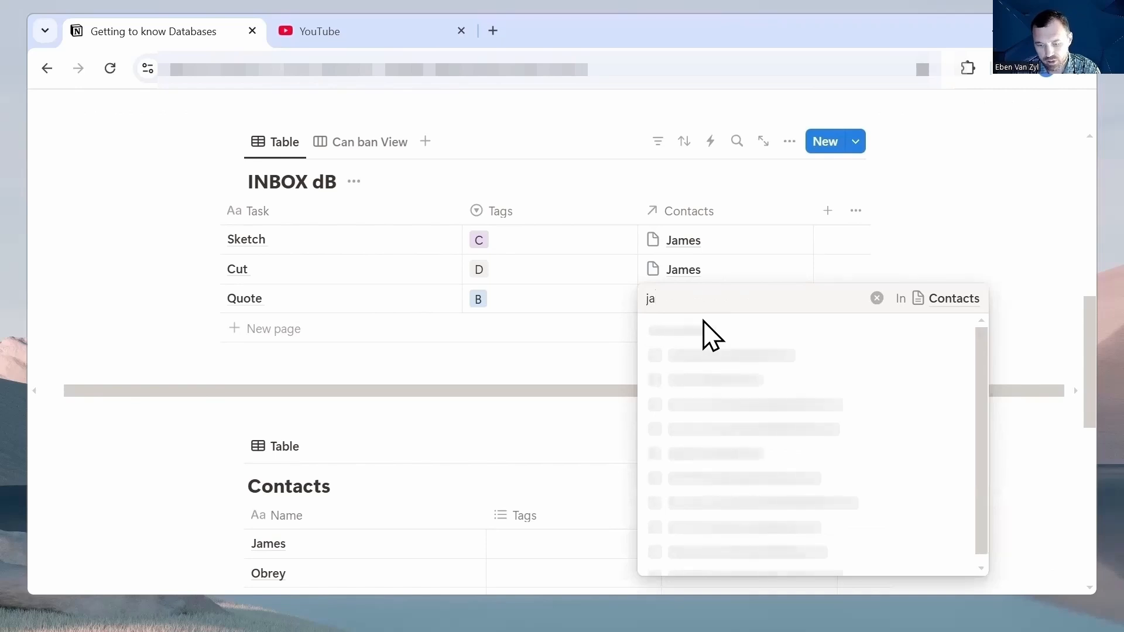
text(m)
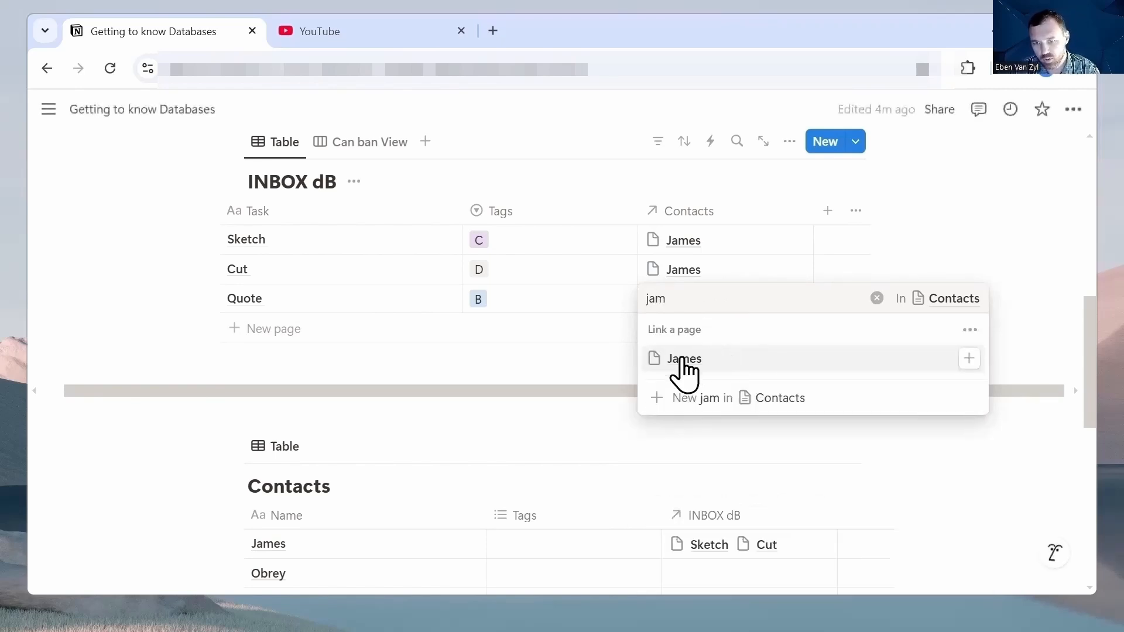
click(749, 360)
click(604, 452)
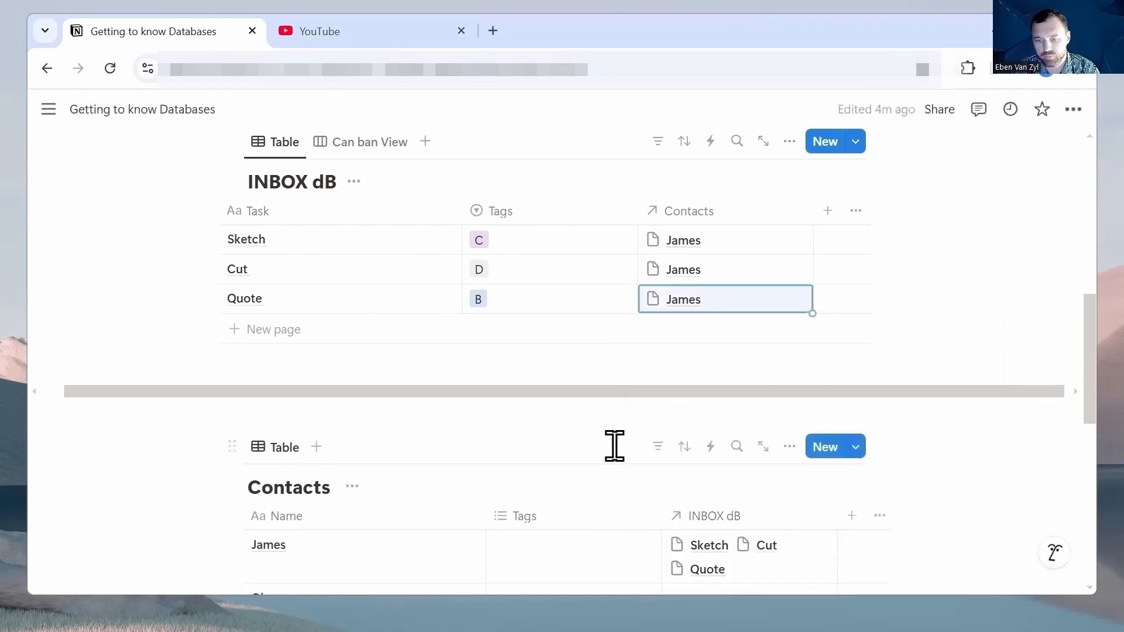
scroll(728, 444, down, 3)
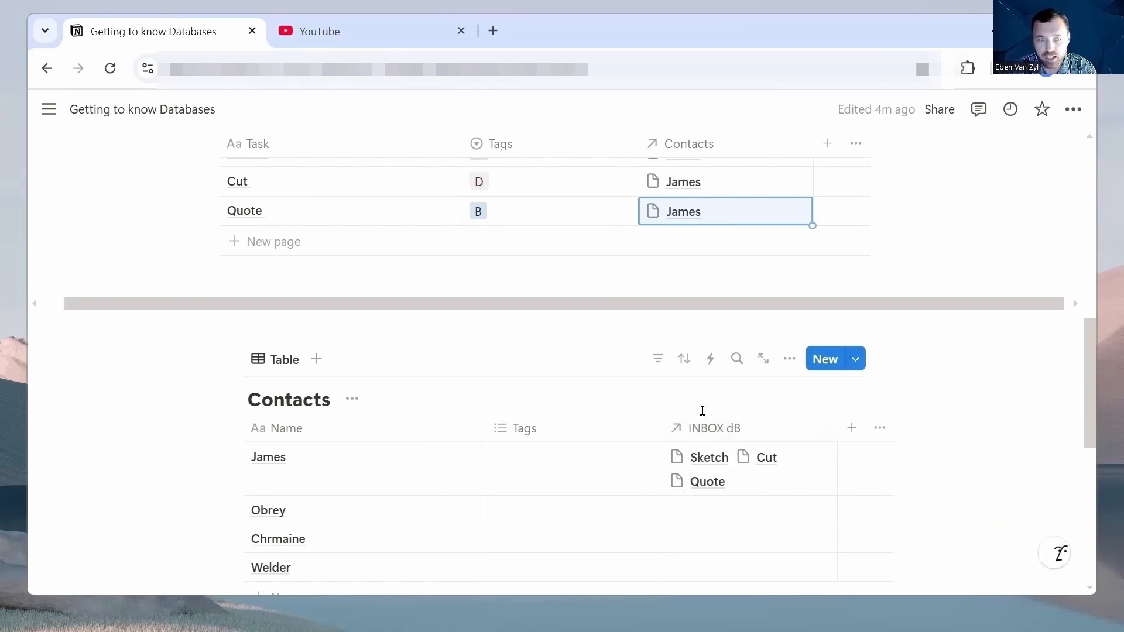
scroll(735, 455, up, 2)
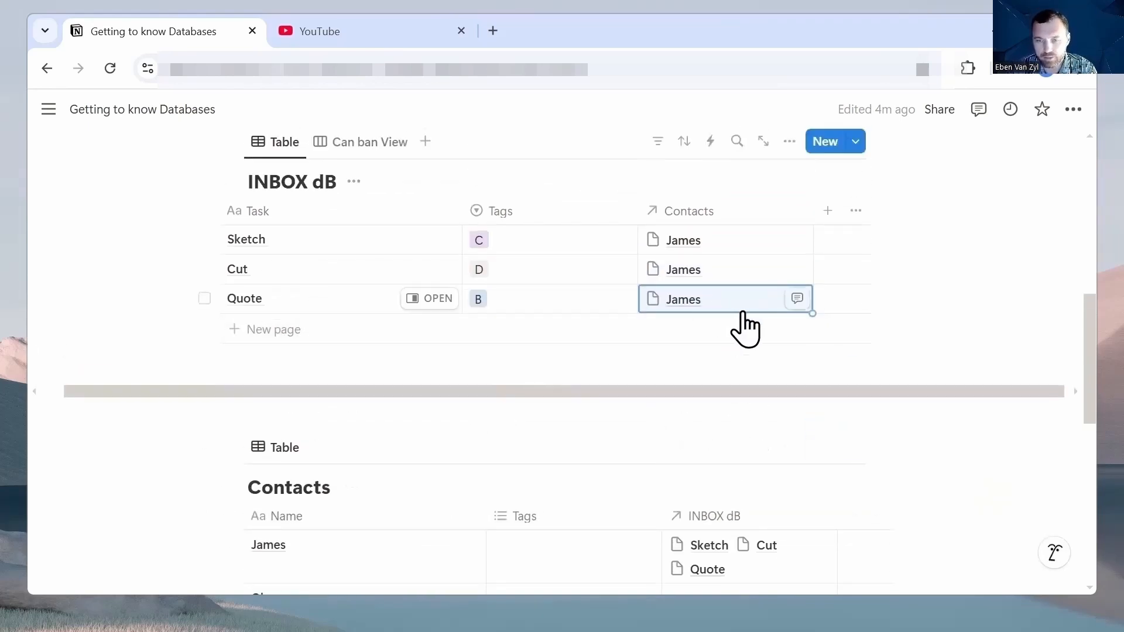
Remove the linked contact from the Quote task
click(717, 322)
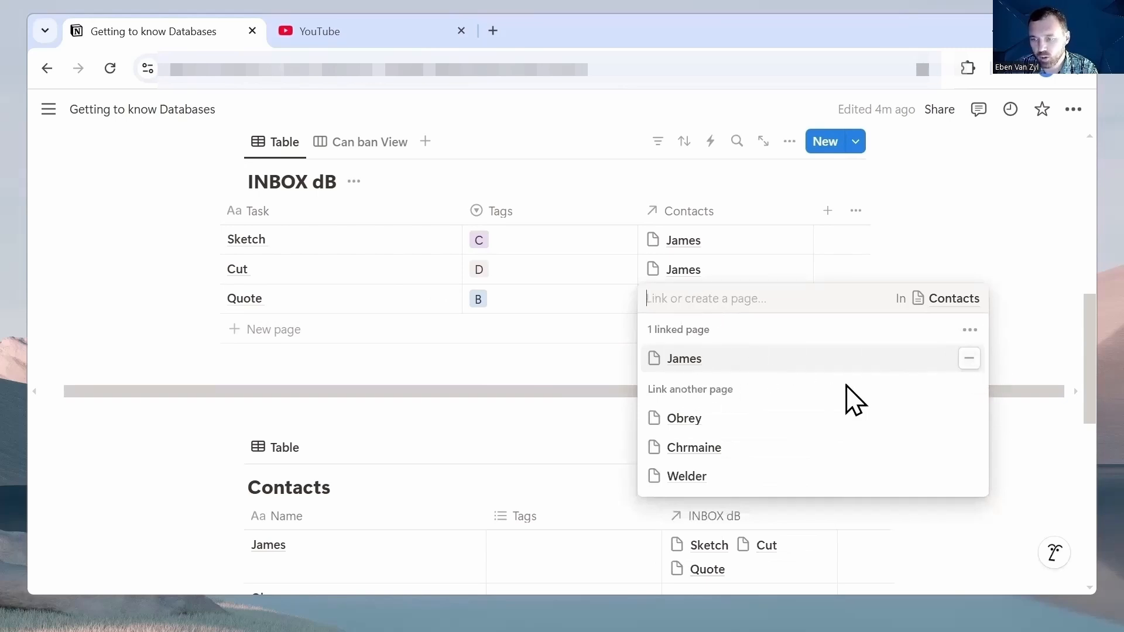
click(969, 358)
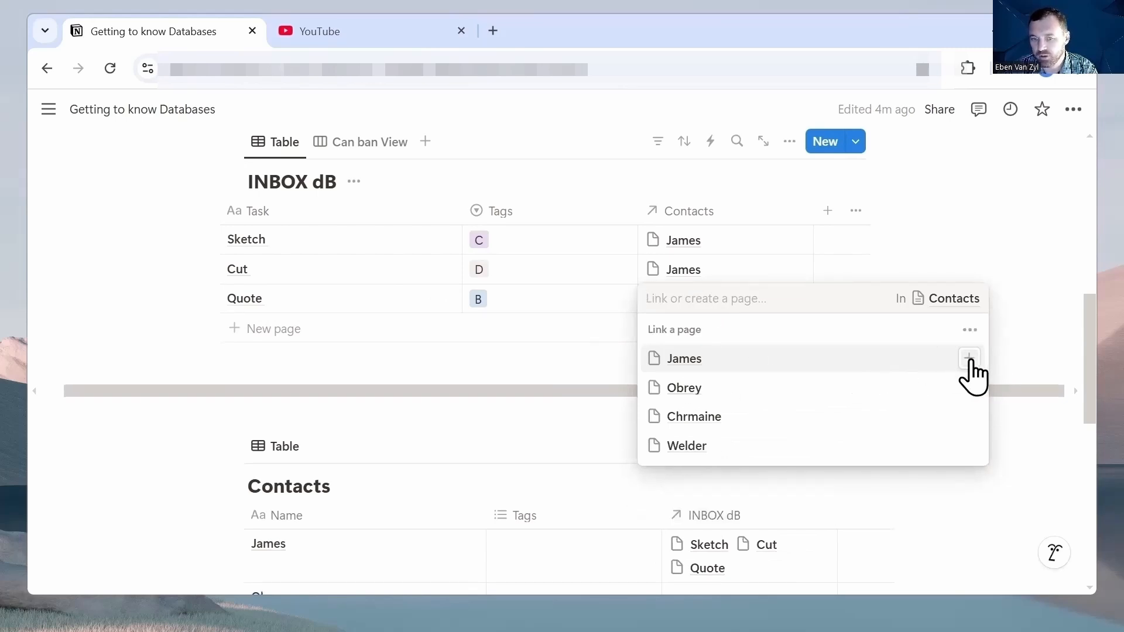
key(Escape)
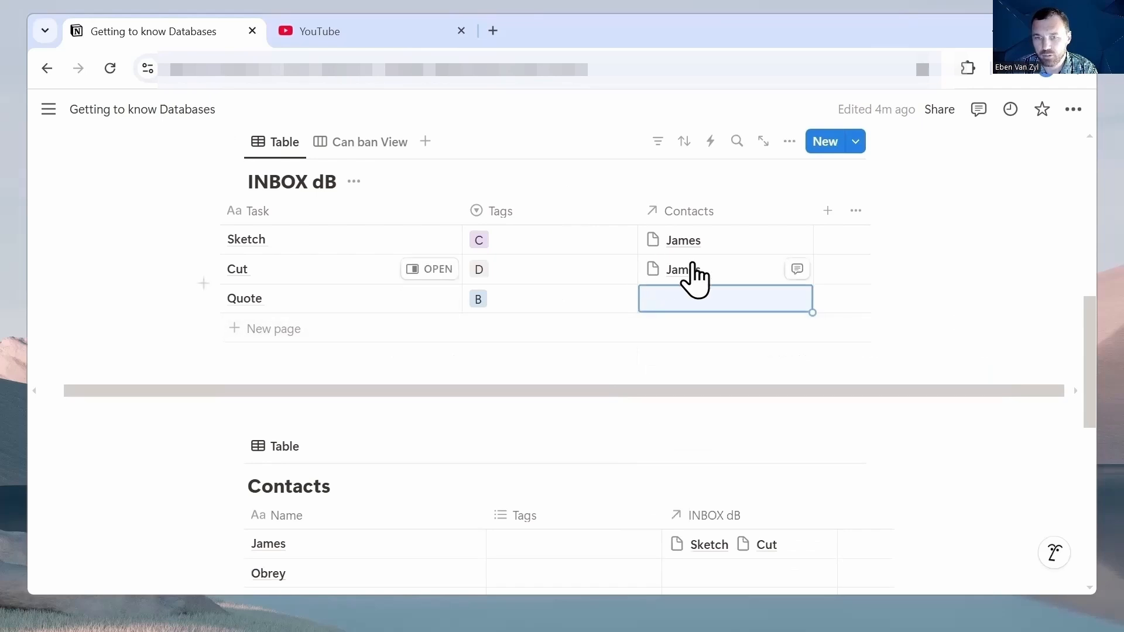
Replace the Cut task's linked contact with the second contact and check the reciprocal entry in the Contacts database
click(724, 268)
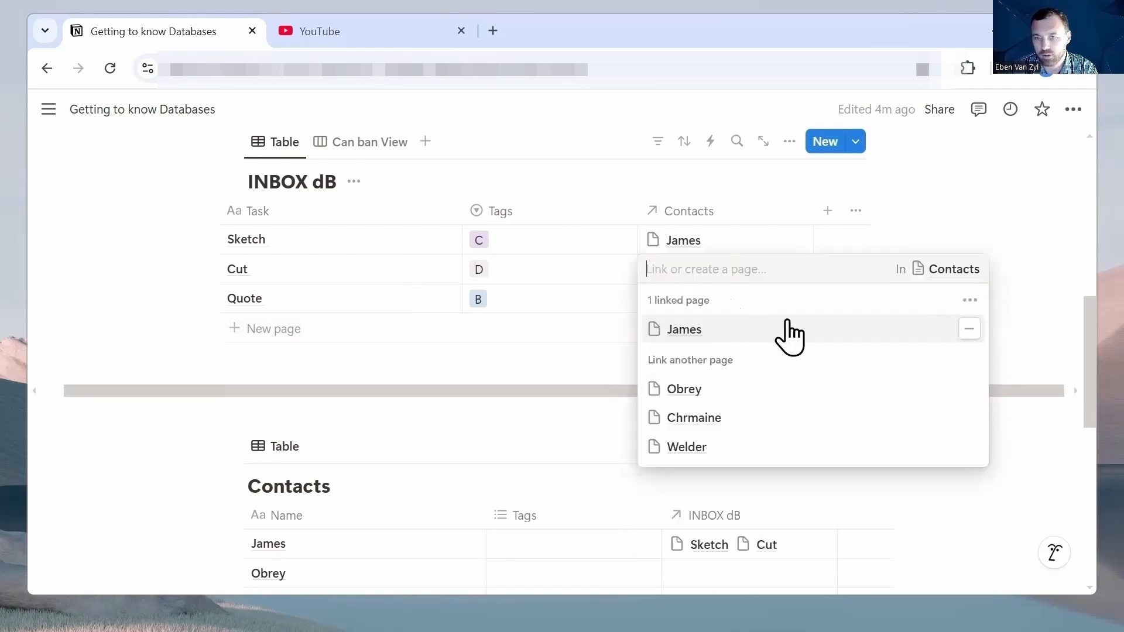
click(969, 331)
key(Escape)
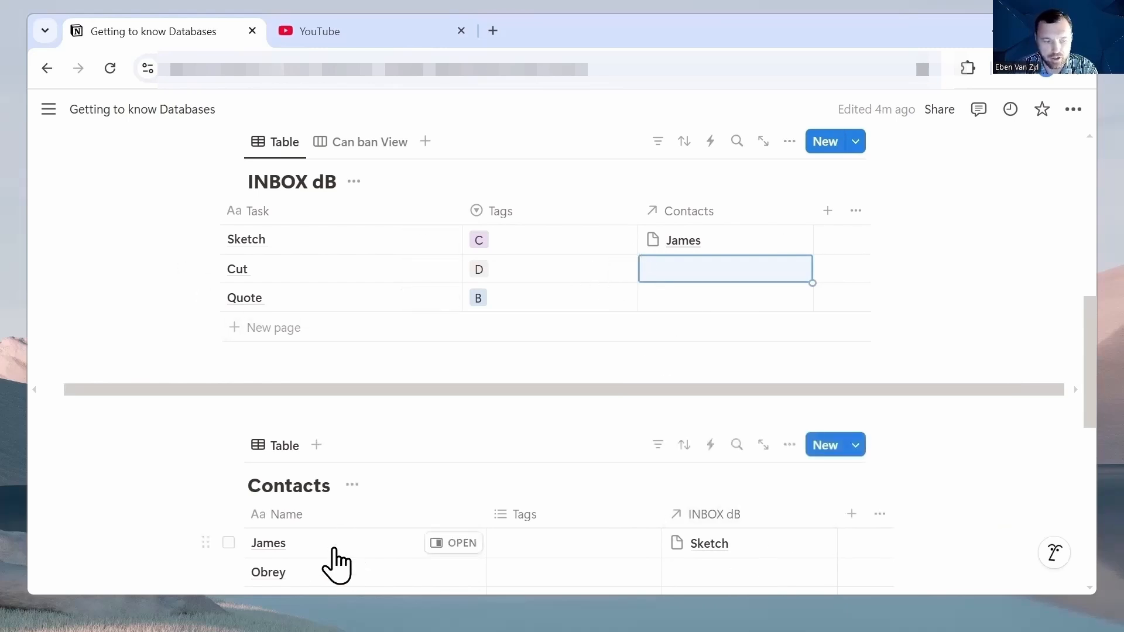
scroll(295, 532, down, 1)
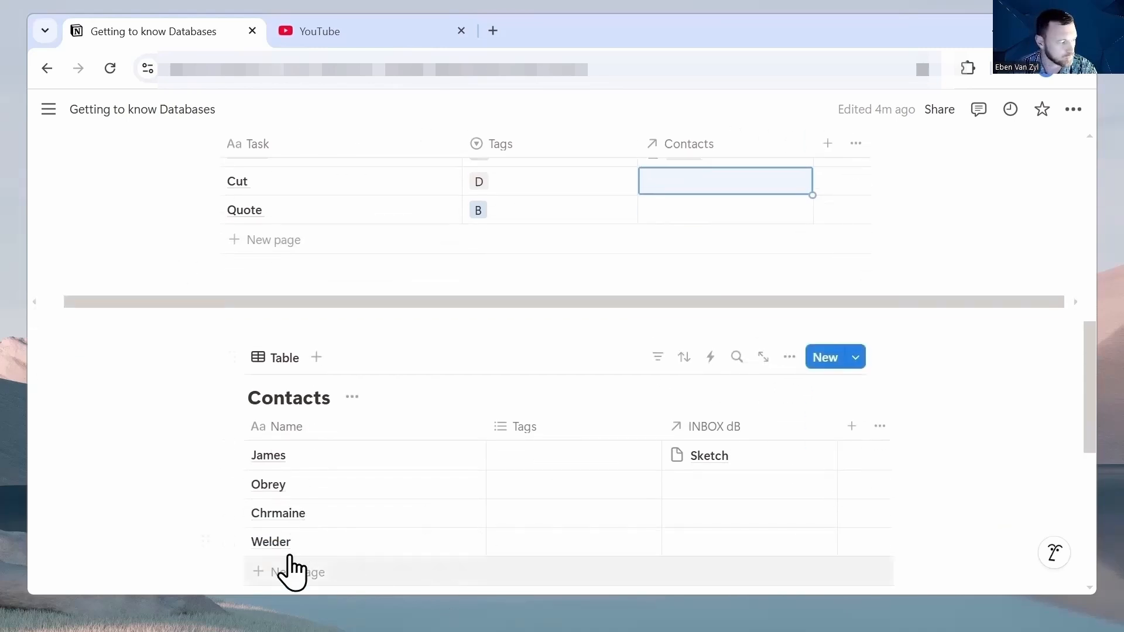
text(obr)
key(Return)
scroll(808, 501, down, 2)
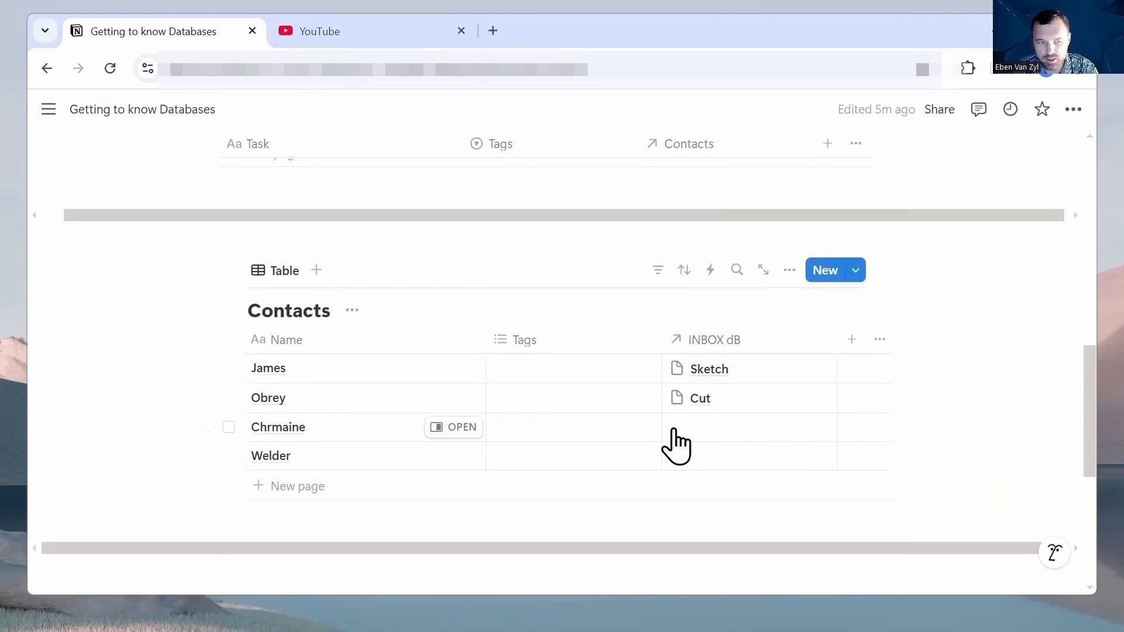
scroll(667, 470, up, 1)
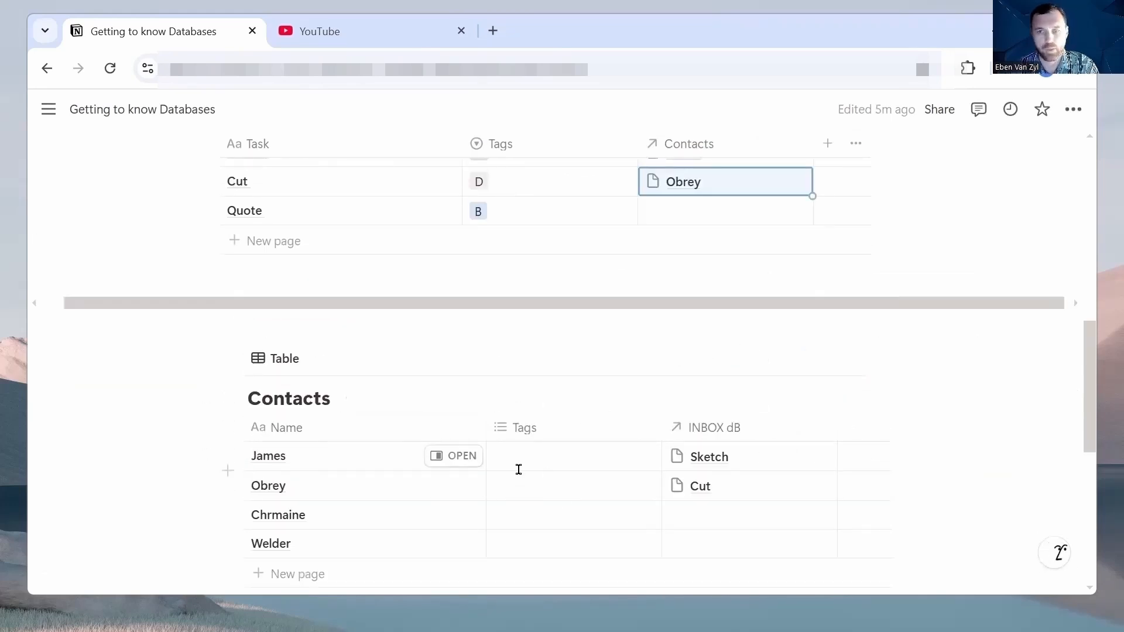
scroll(551, 504, up, 1)
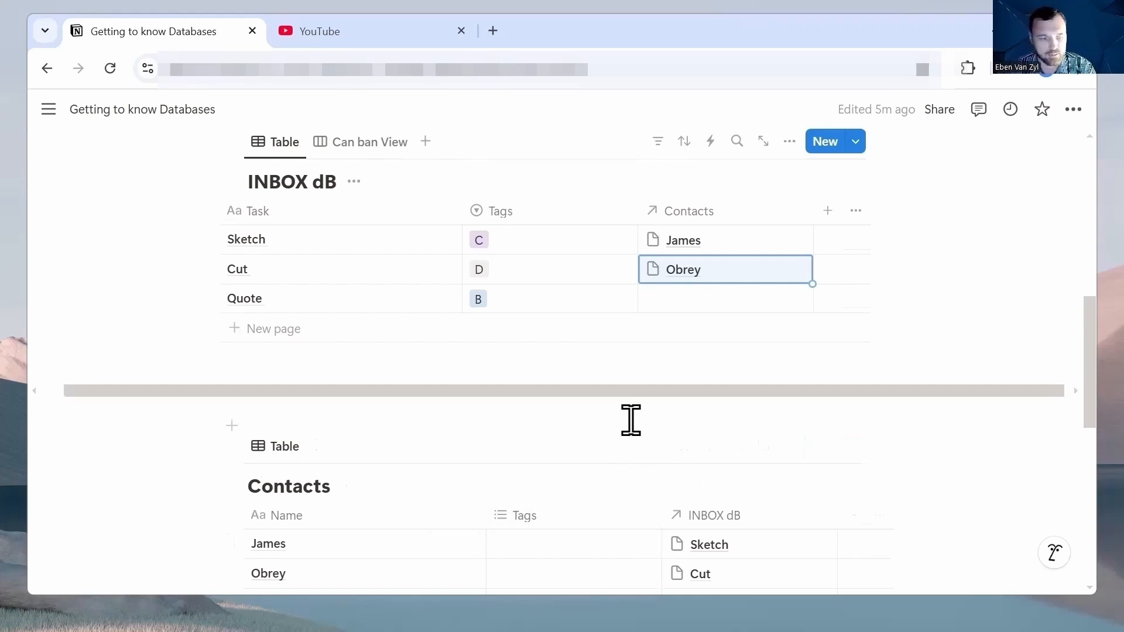
Open the first contact's record as a full page and create a Contacts template titled Tasks from it
scroll(629, 425, down, 3)
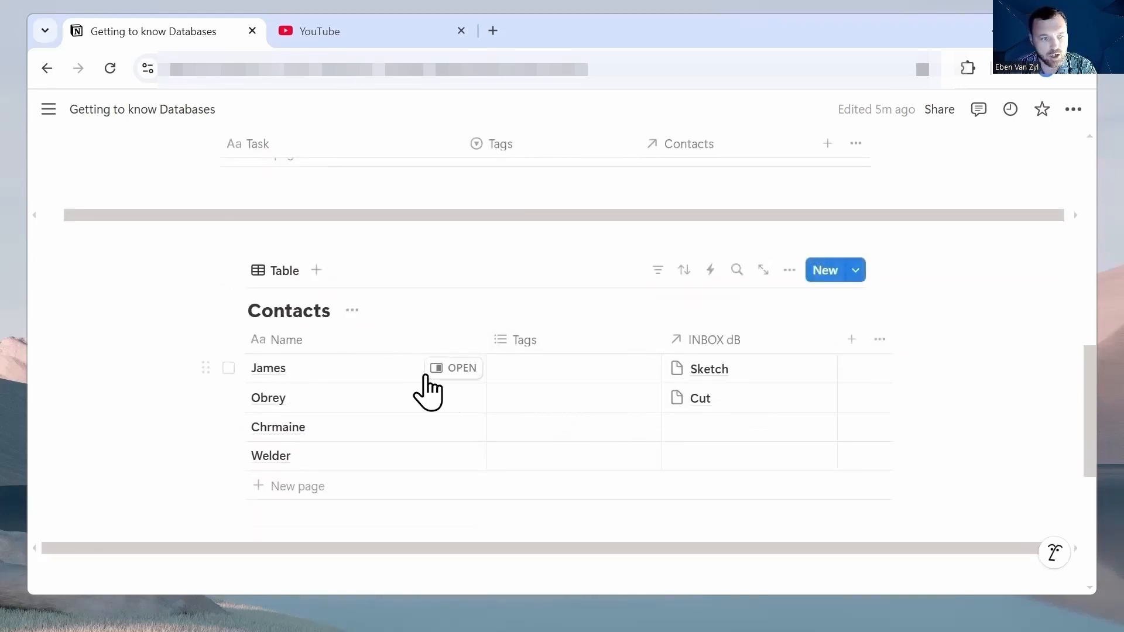
click(451, 370)
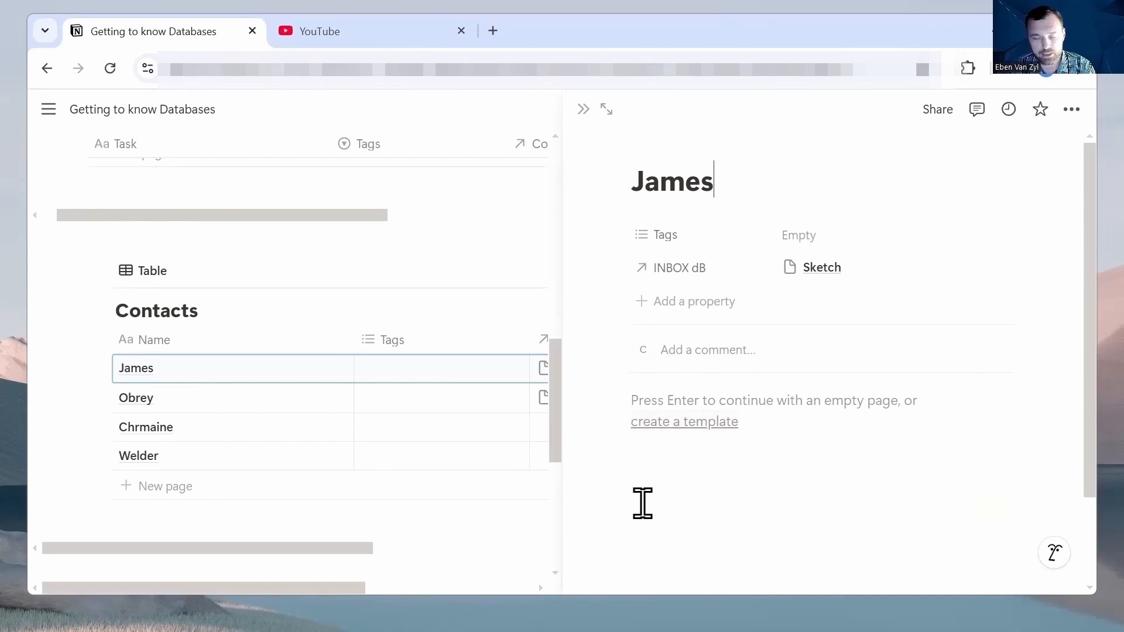
click(607, 112)
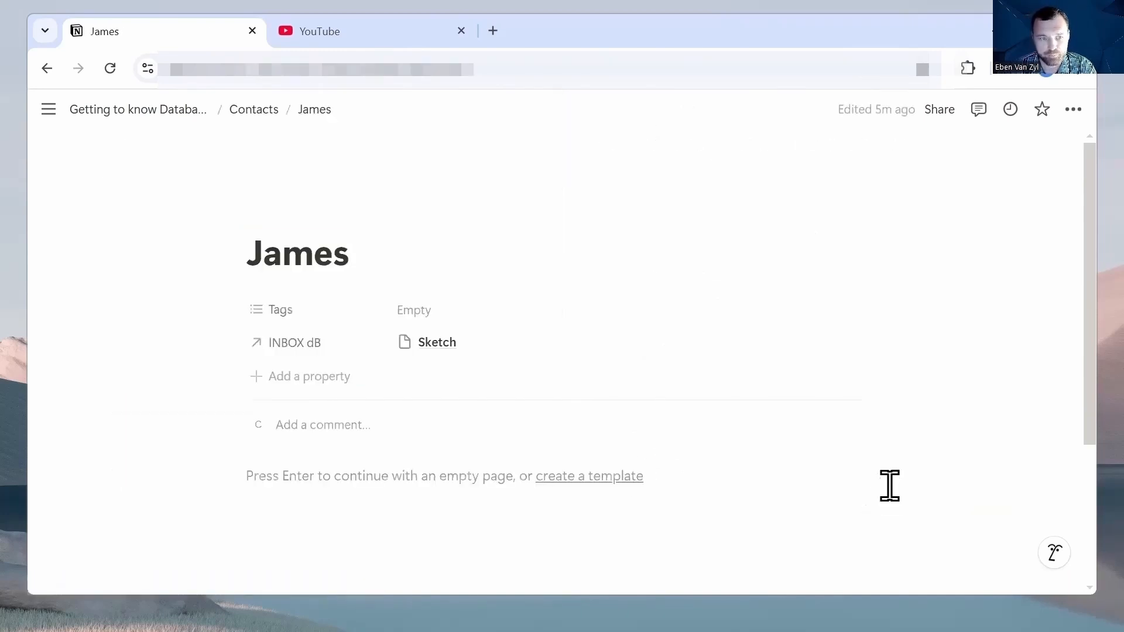
scroll(893, 477, down, 3)
click(576, 310)
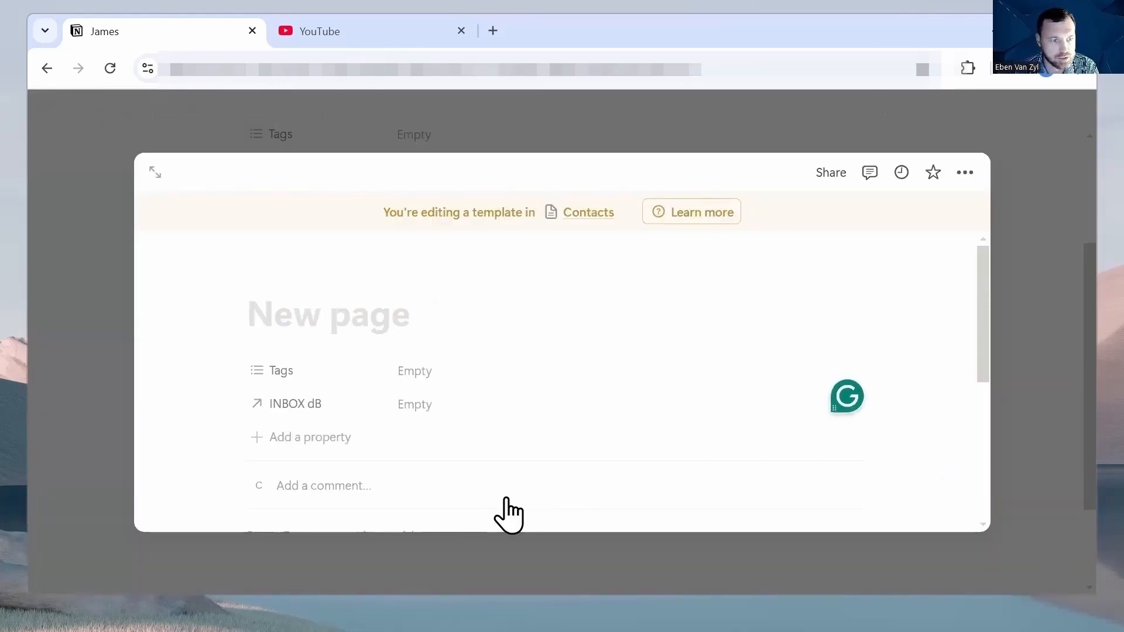
text(Tasks)
Add several blank lines to the body of the Tasks template
scroll(508, 515, down, 3)
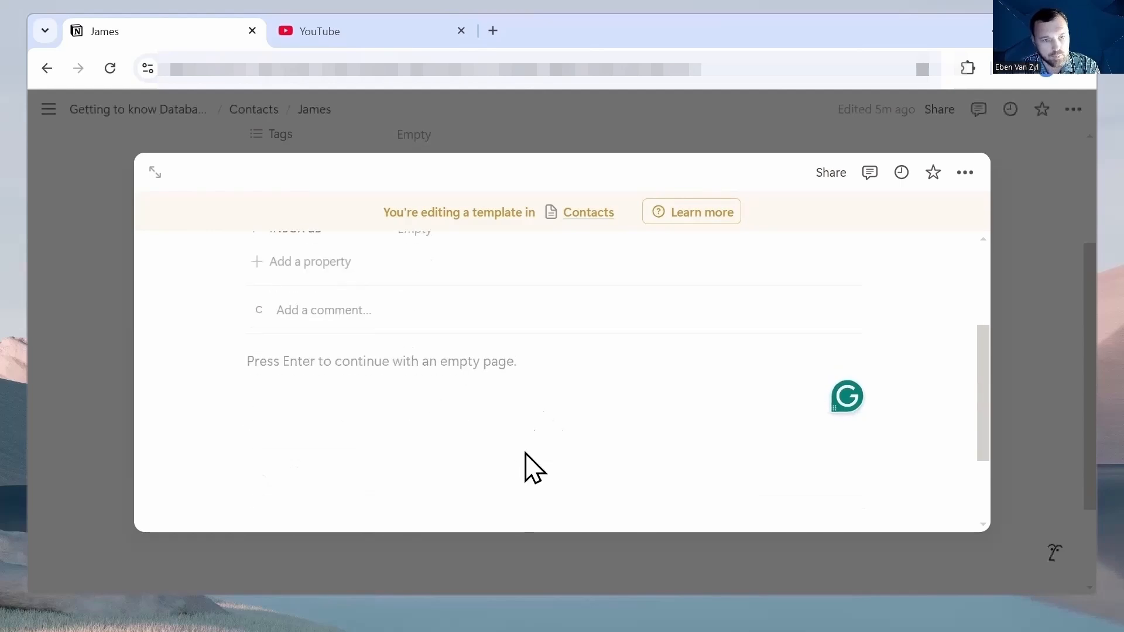
scroll(415, 447, up, 2)
click(414, 448)
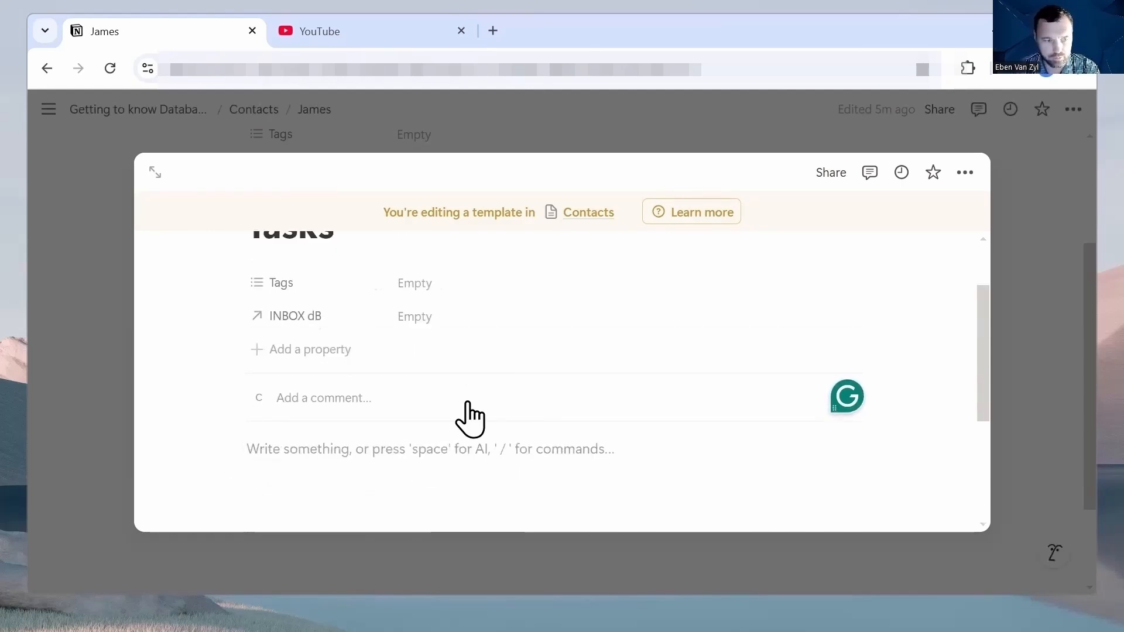
text(/)
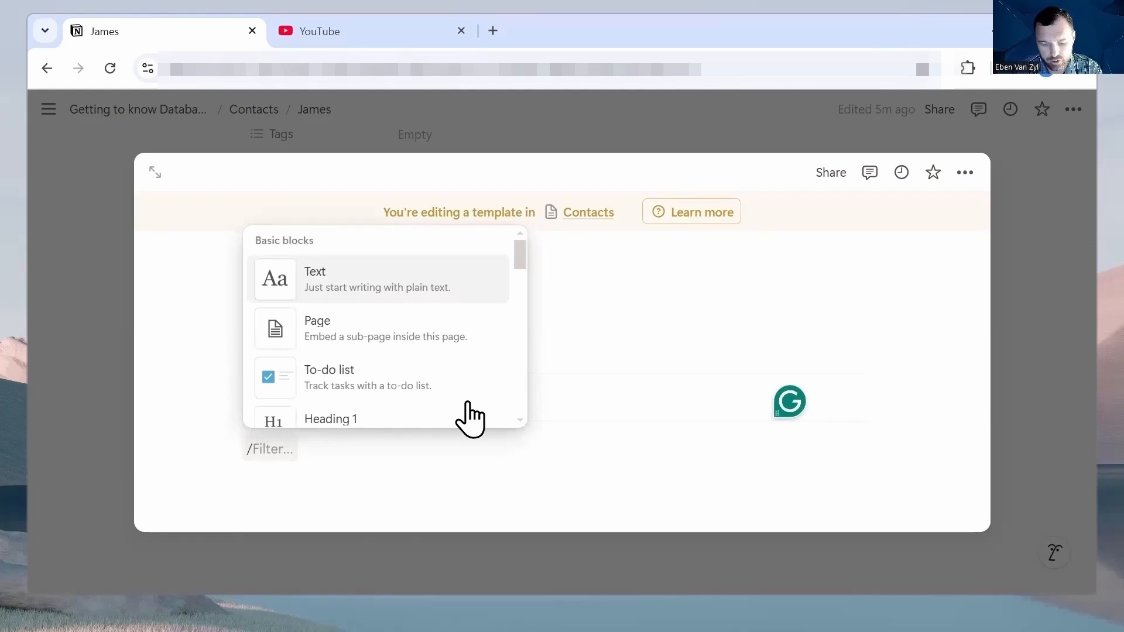
text(ta)
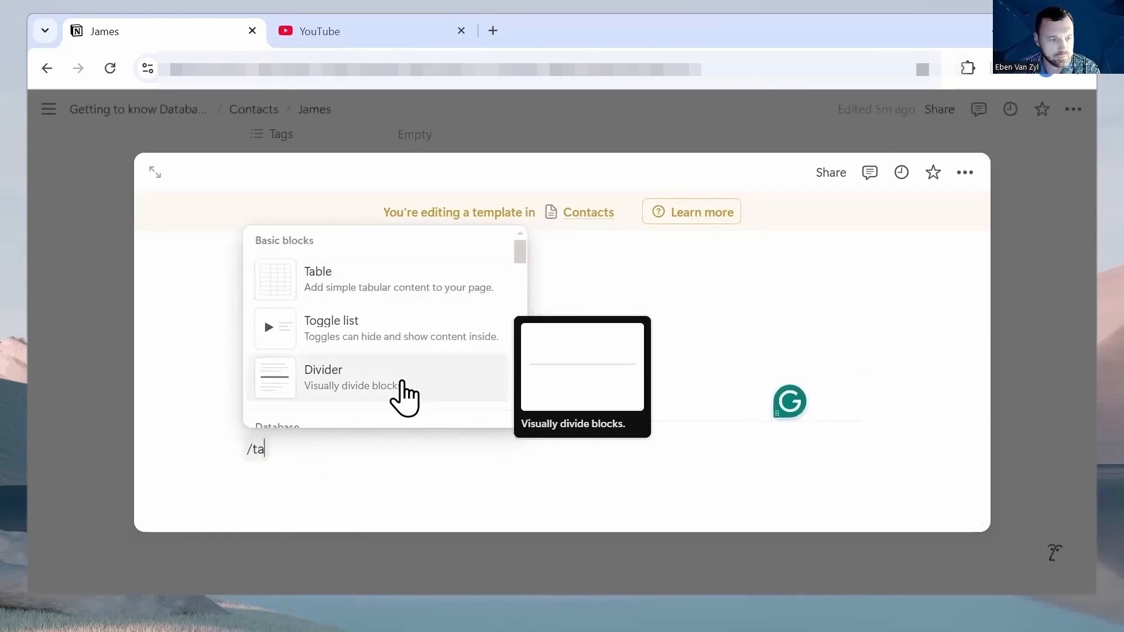
key(BackSpace)
key(BackSpace)
key(BackSpace)
key(Return)
key(Return)
key(Return)
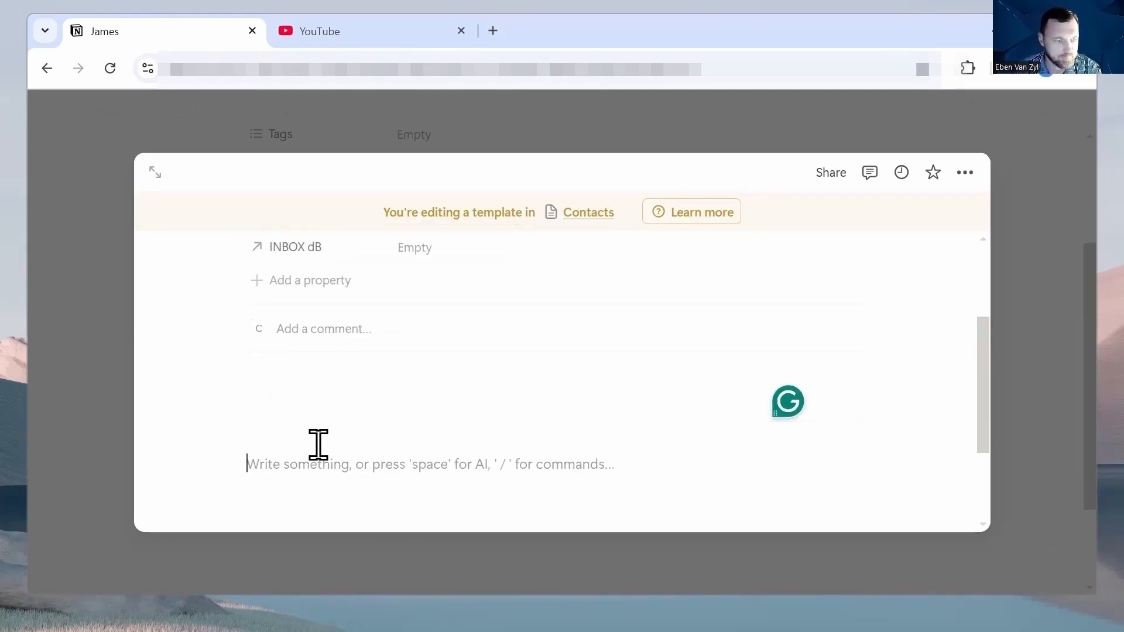
click(311, 411)
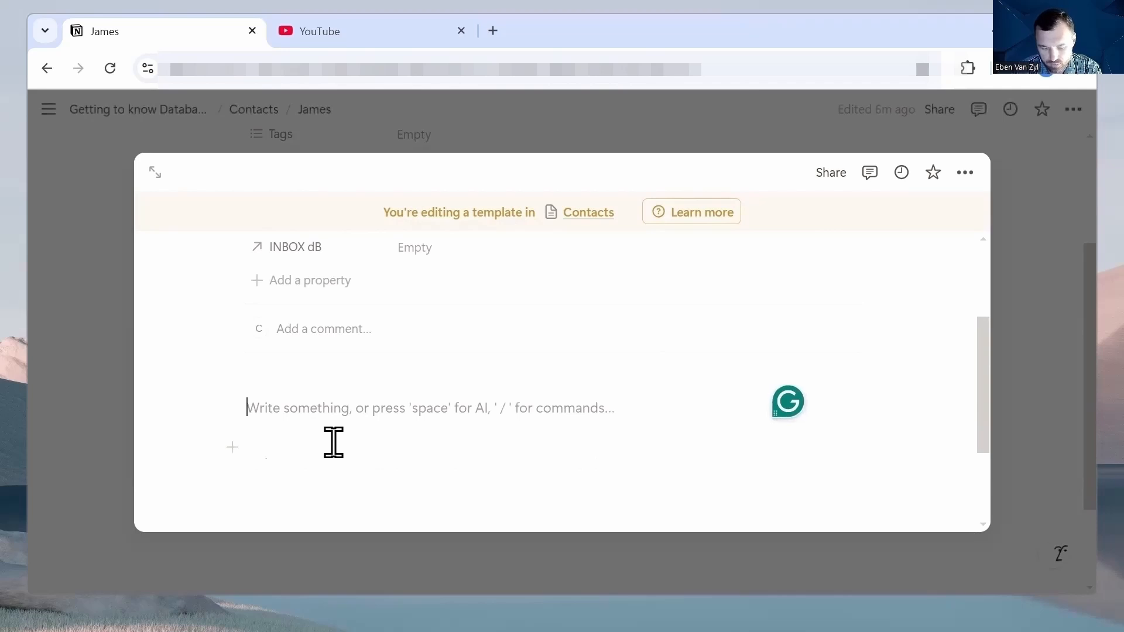
Insert a table view linked to the existing INBOX dB database in the template body
text(/tab)
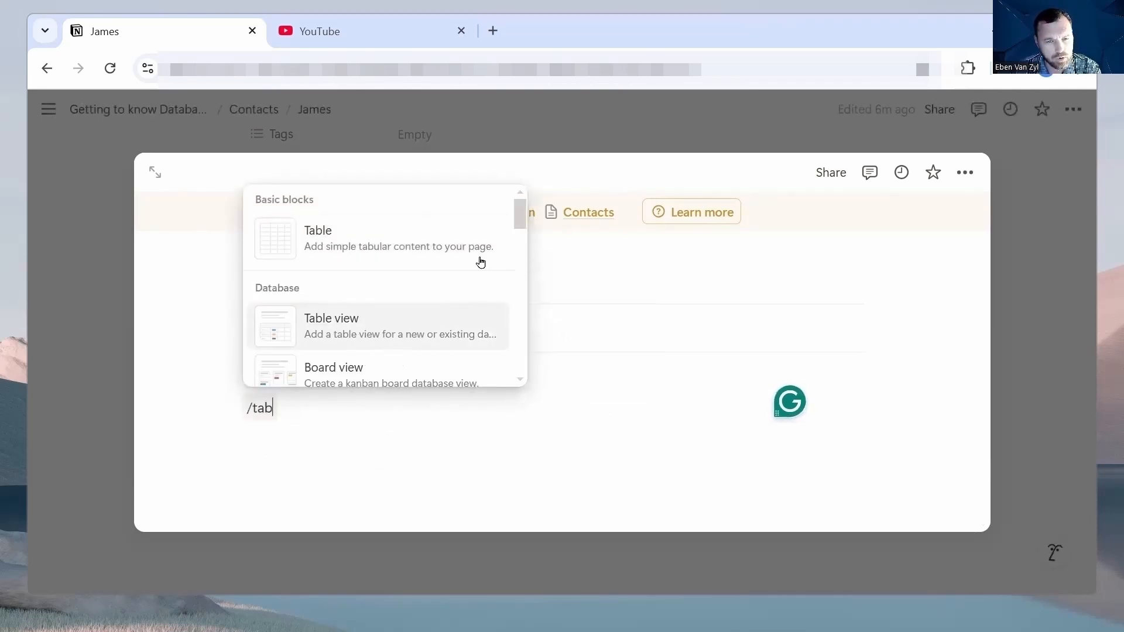
drag(521, 212, 507, 234)
scroll(507, 233, up, 2)
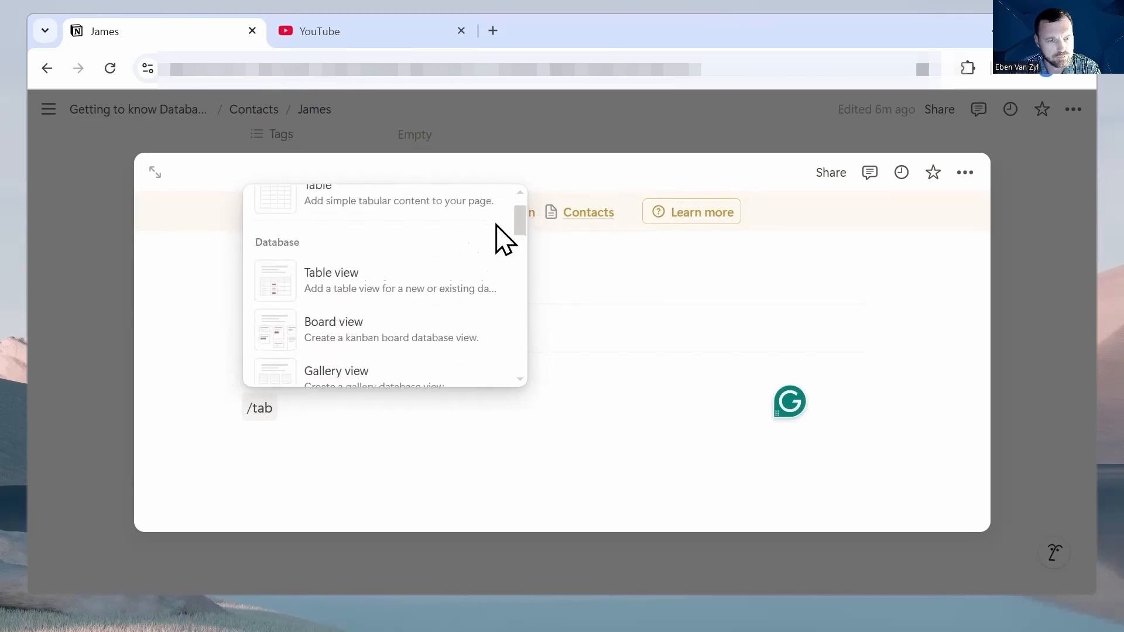
click(339, 291)
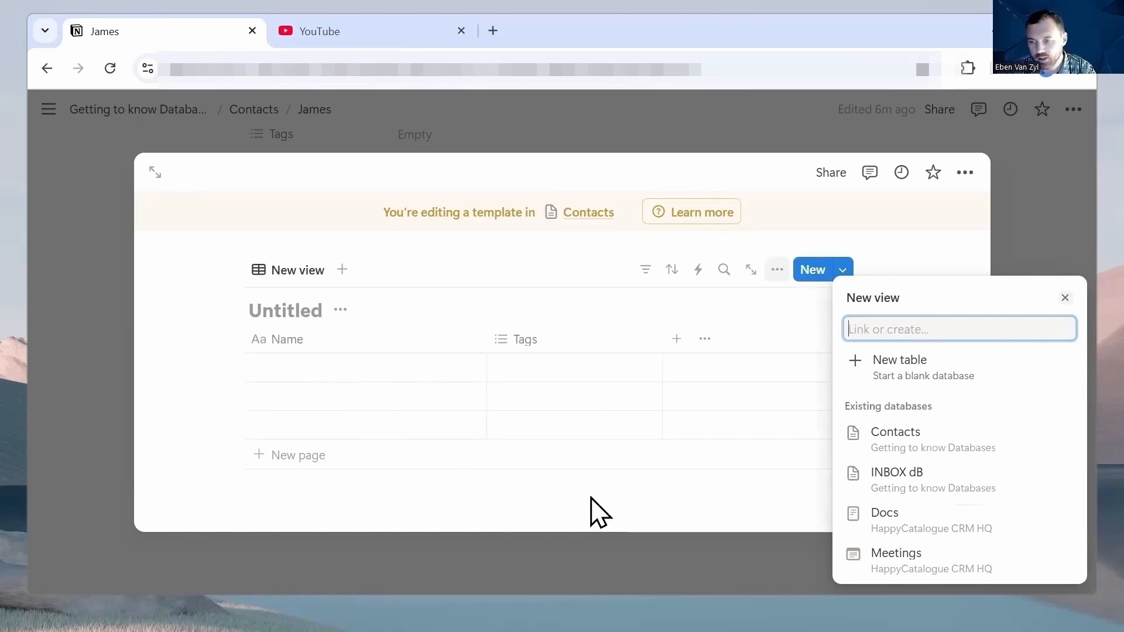
click(891, 480)
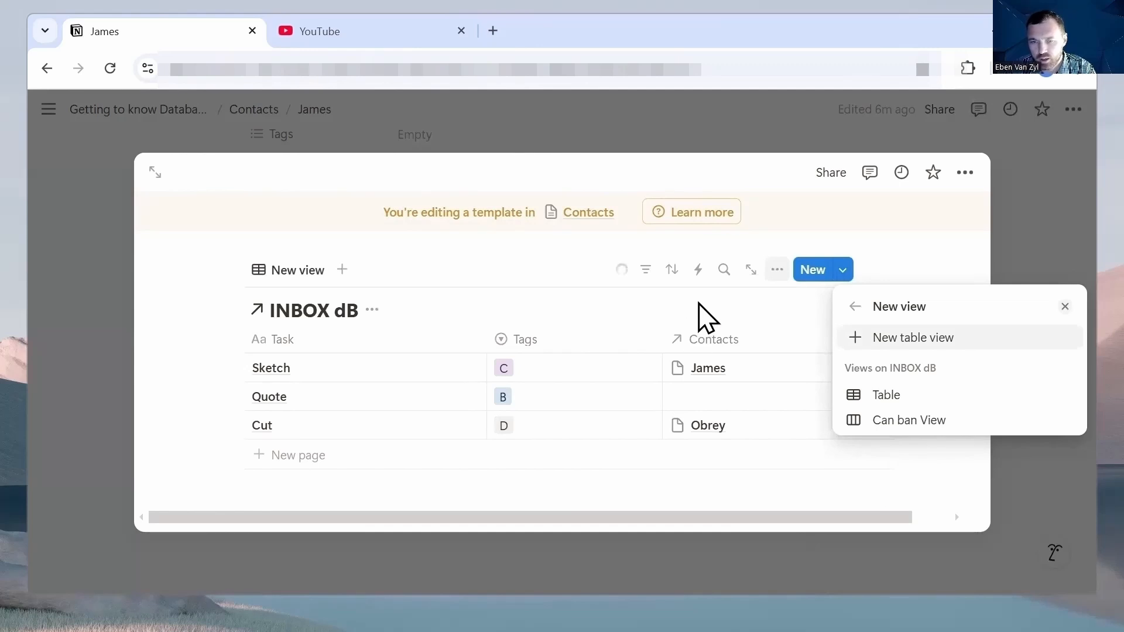
click(700, 319)
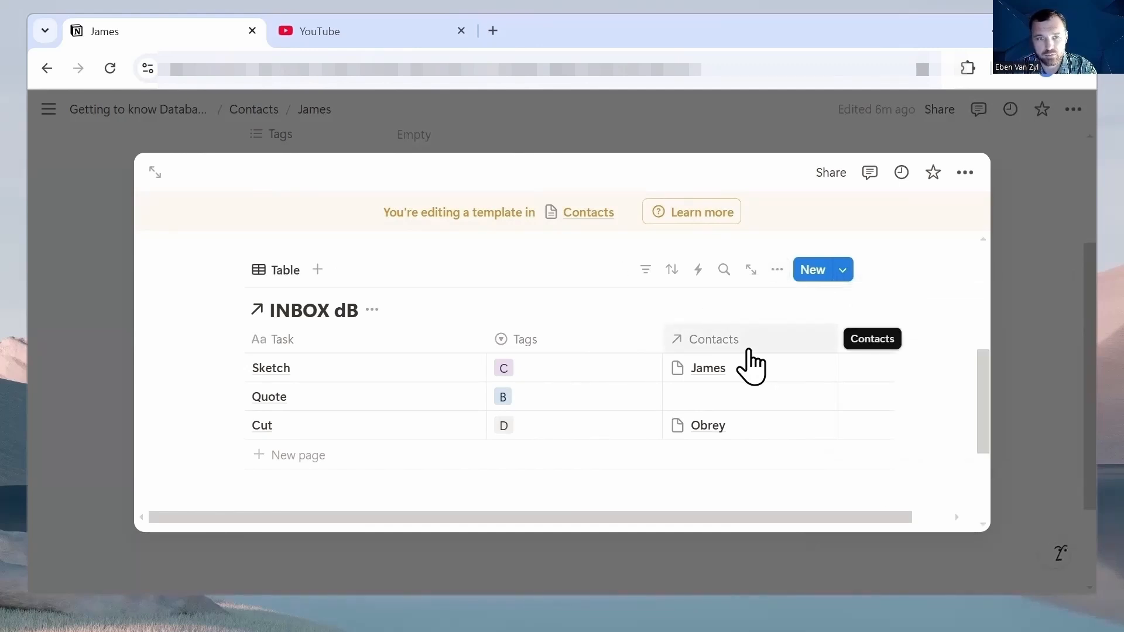
Filter the linked INBOX dB table so that Contacts contains the Tasks template itself
scroll(512, 304, up, 3)
scroll(520, 311, down, 5)
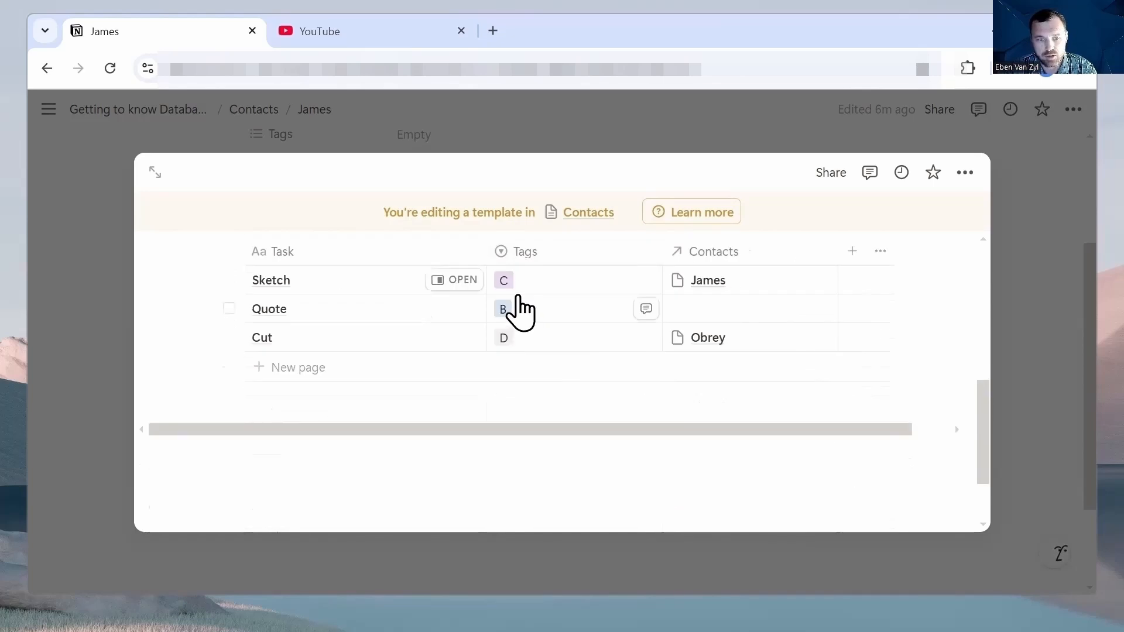
scroll(520, 310, up, 5)
scroll(517, 291, down, 5)
scroll(522, 311, up, 4)
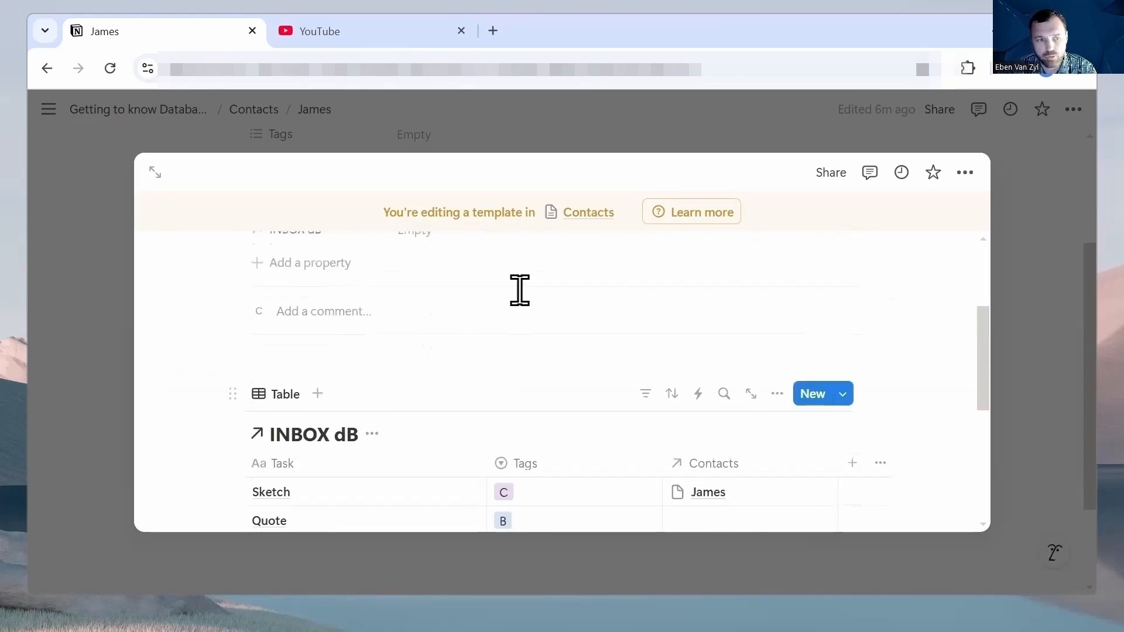
scroll(520, 291, up, 3)
scroll(517, 288, down, 5)
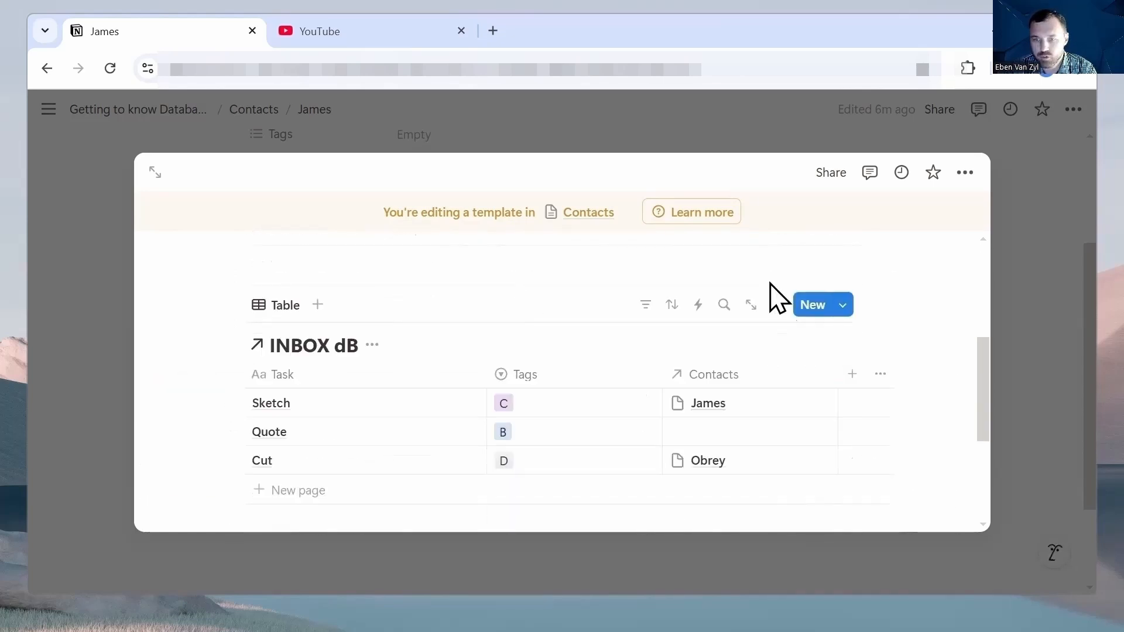
click(784, 315)
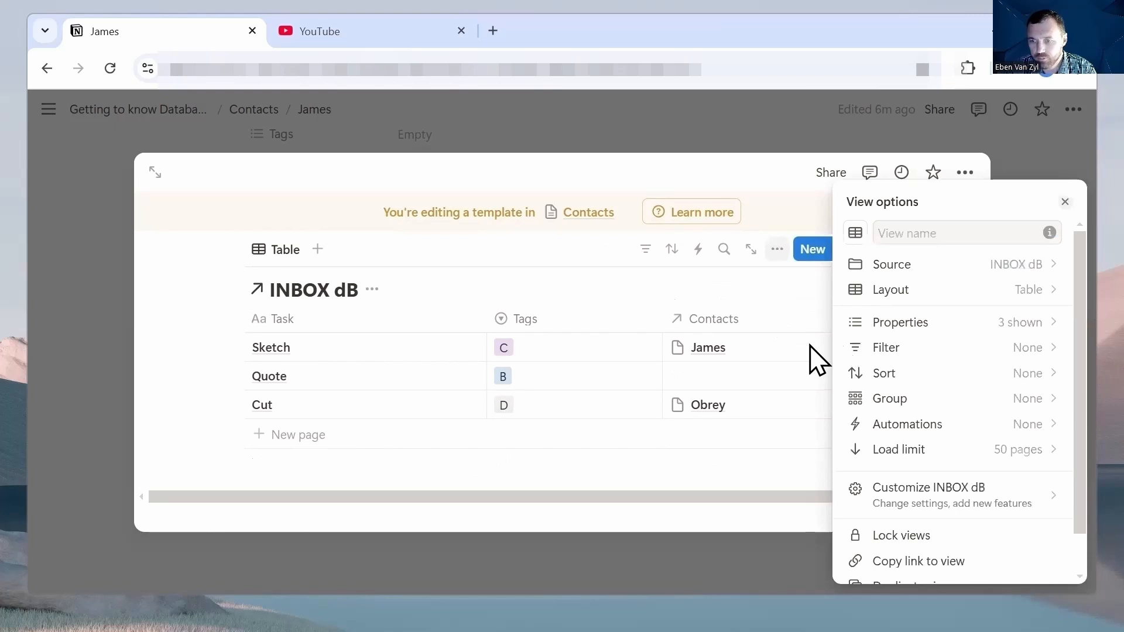
click(918, 346)
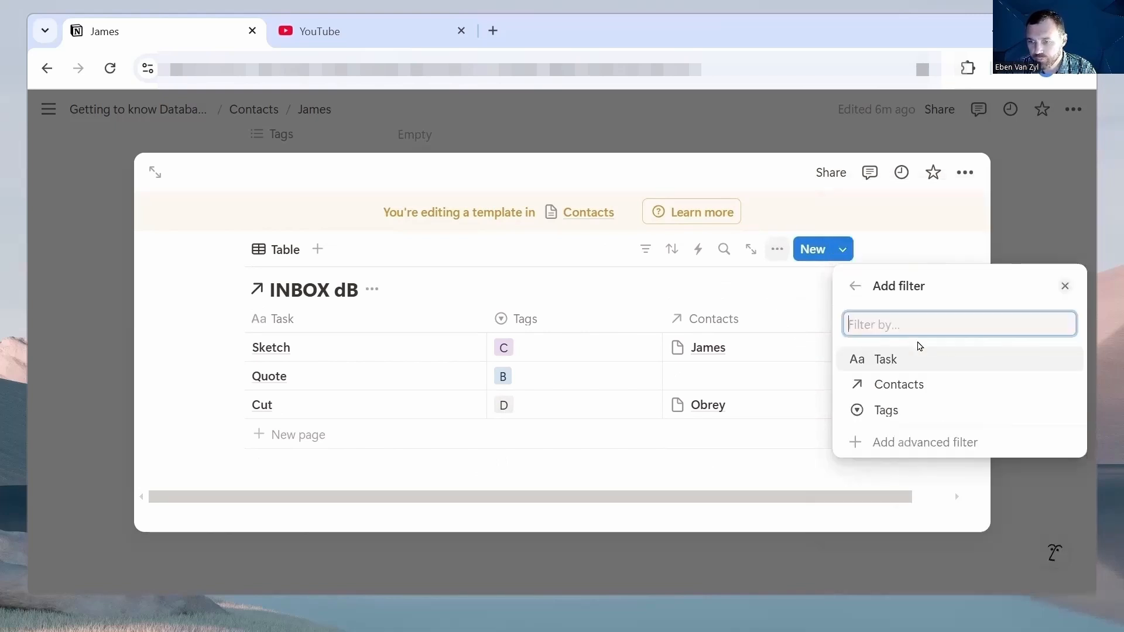
click(898, 385)
click(913, 321)
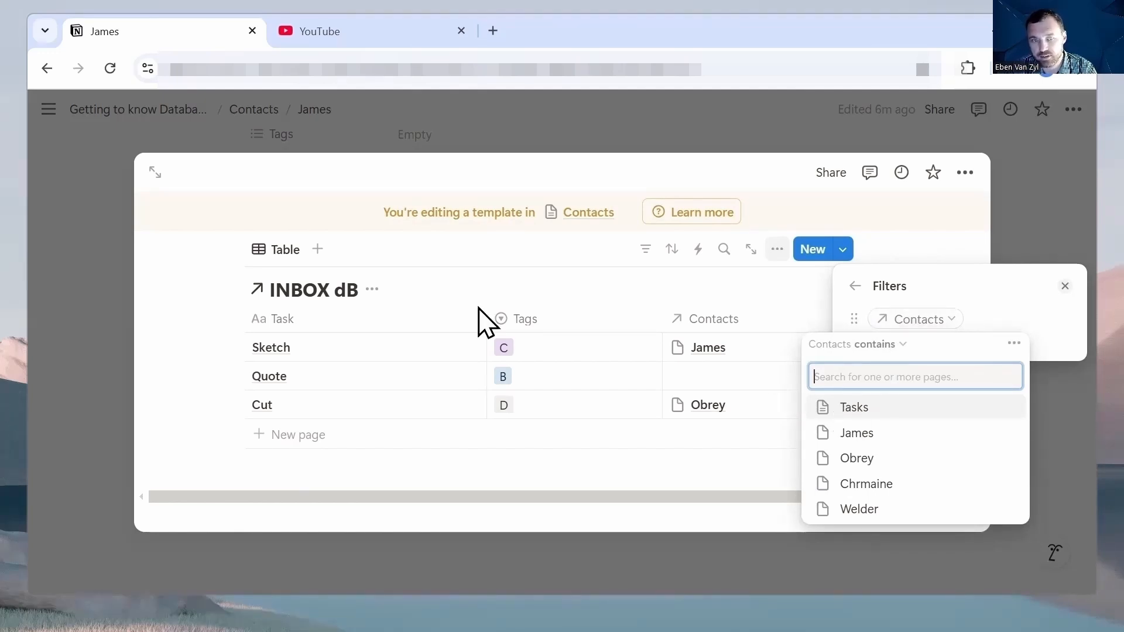
click(852, 408)
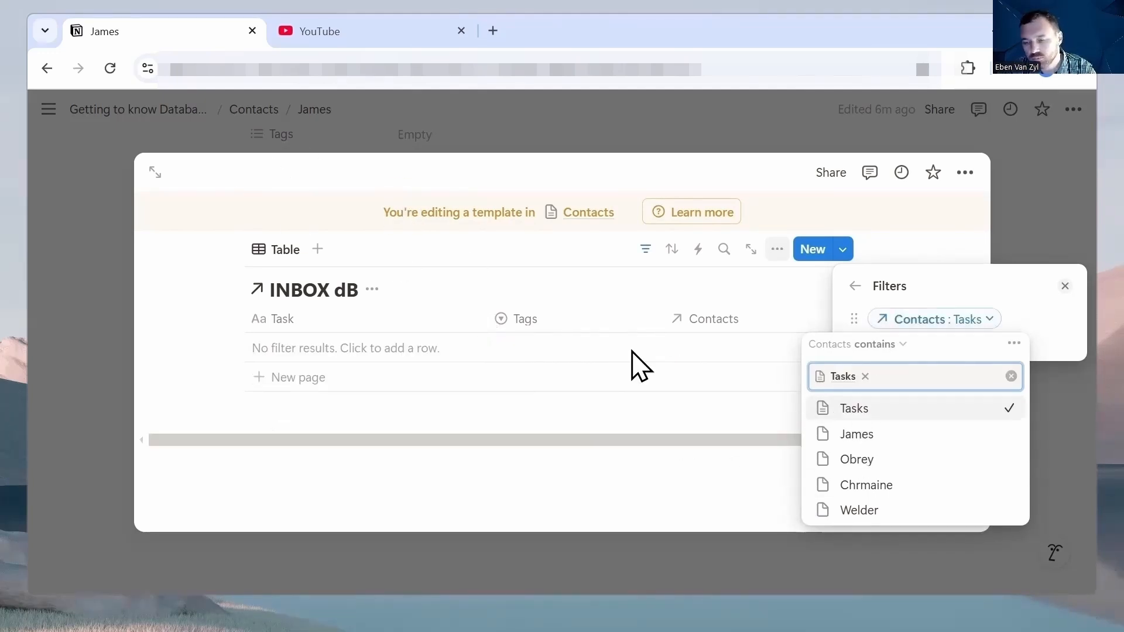
click(943, 251)
Rename the Tasks template as Contacts Template
scroll(462, 288, up, 5)
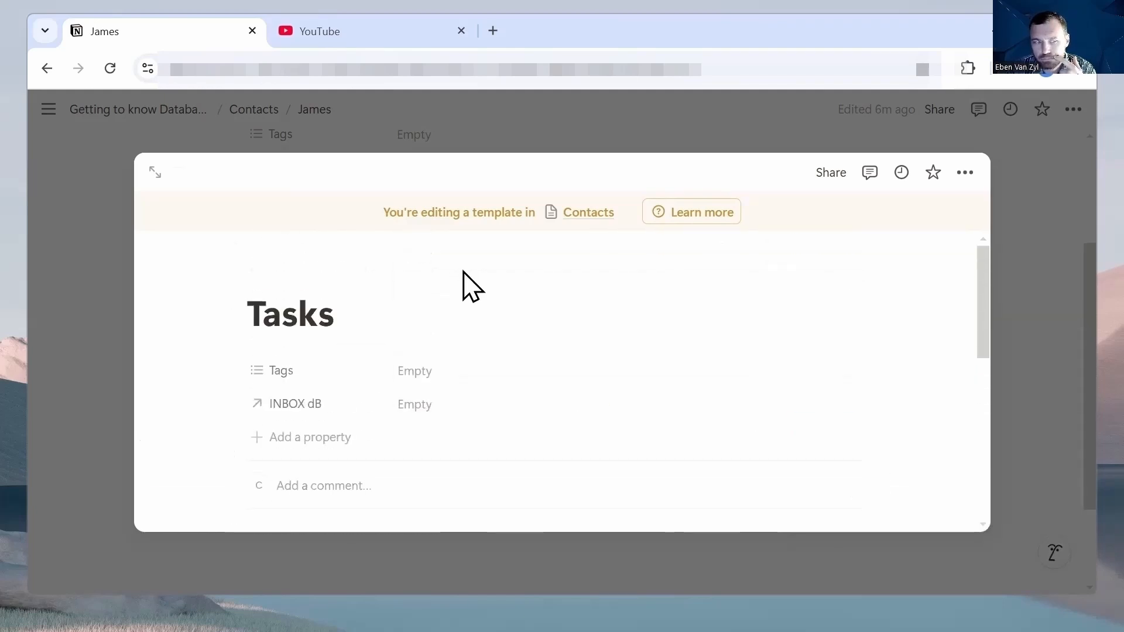
drag(353, 315, 191, 310)
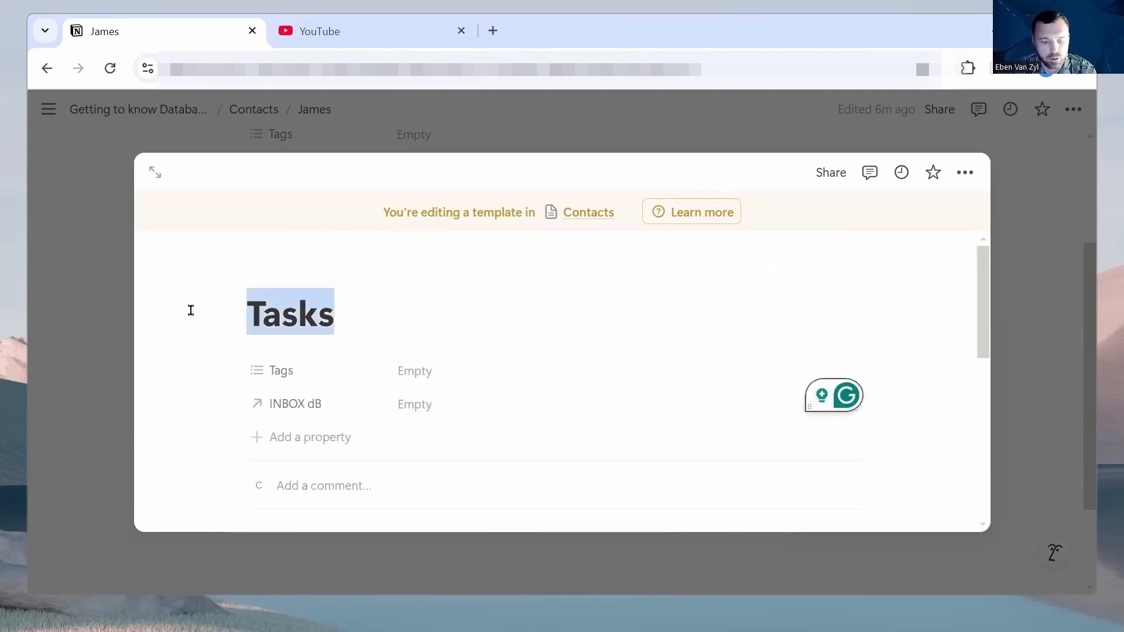
text(Contacts Template)
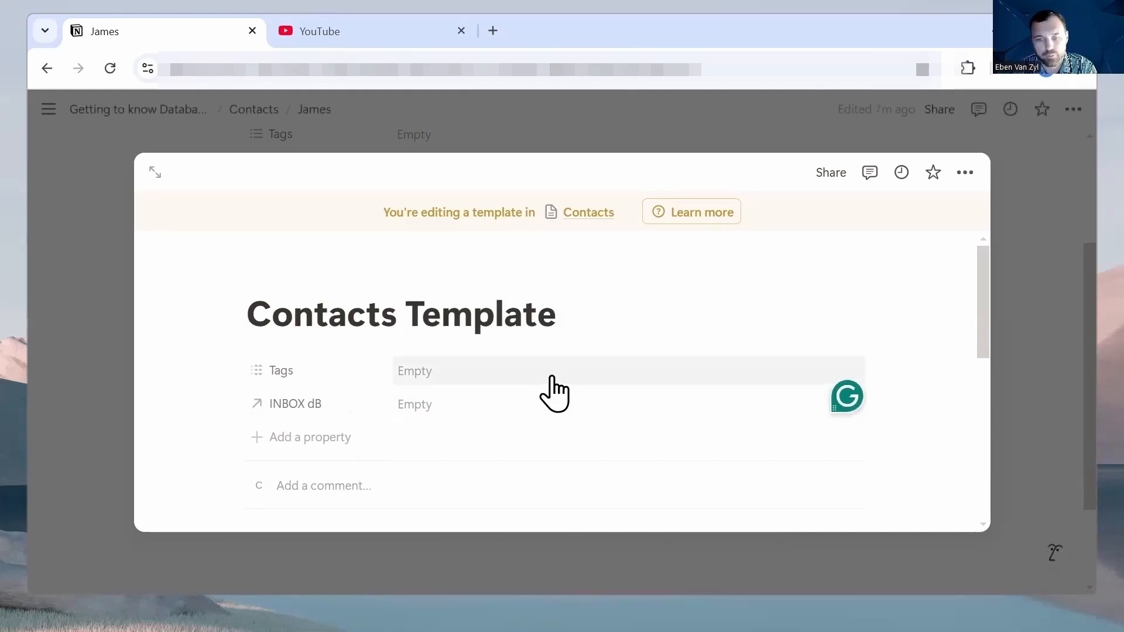
Check which page the Contacts filter of the template's INBOX dB table refers to
scroll(553, 393, down, 7)
scroll(555, 381, up, 3)
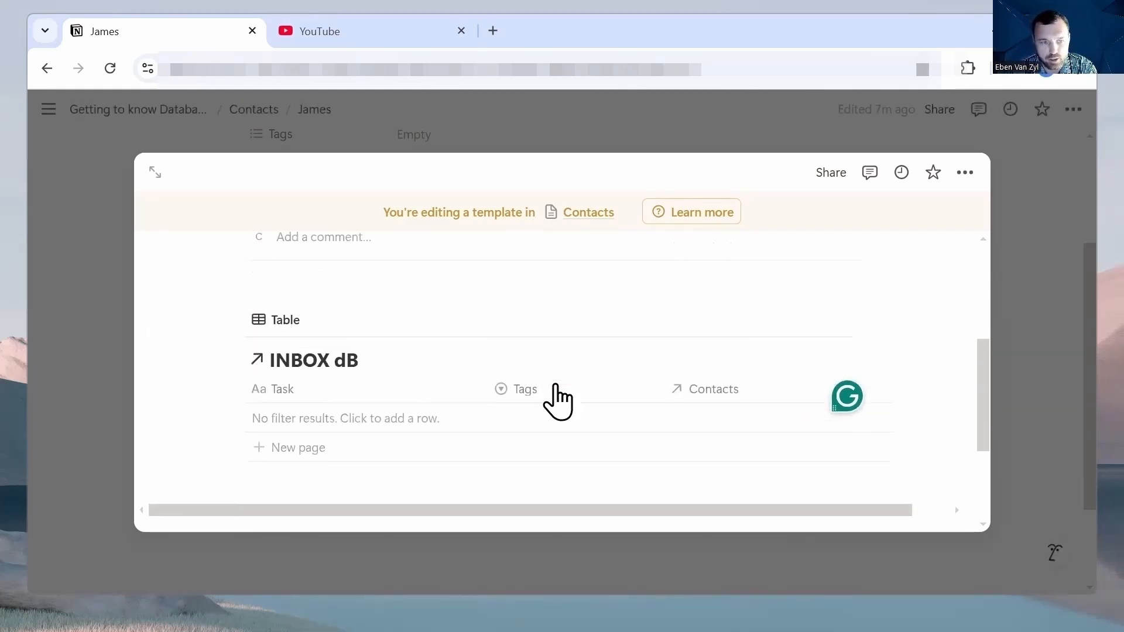
click(779, 321)
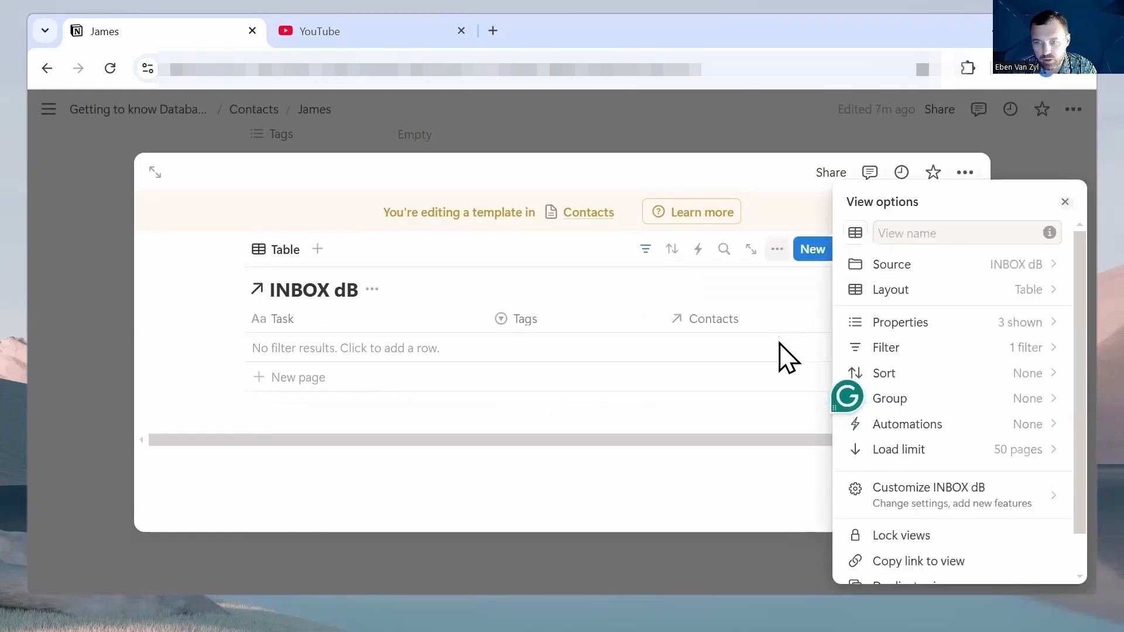
click(890, 349)
click(995, 321)
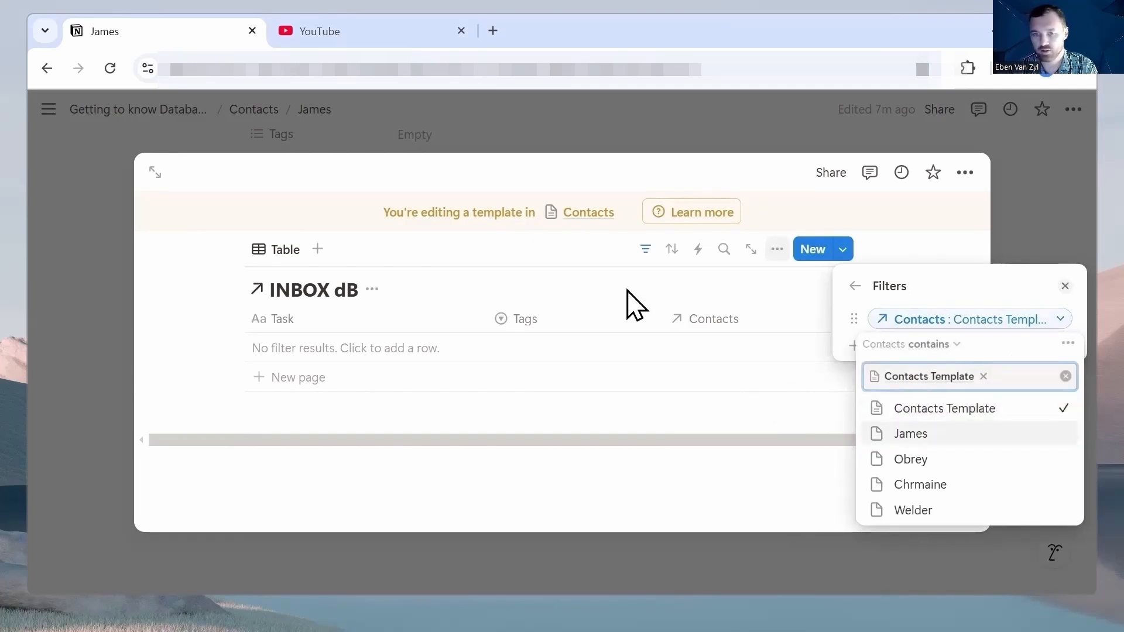
click(600, 308)
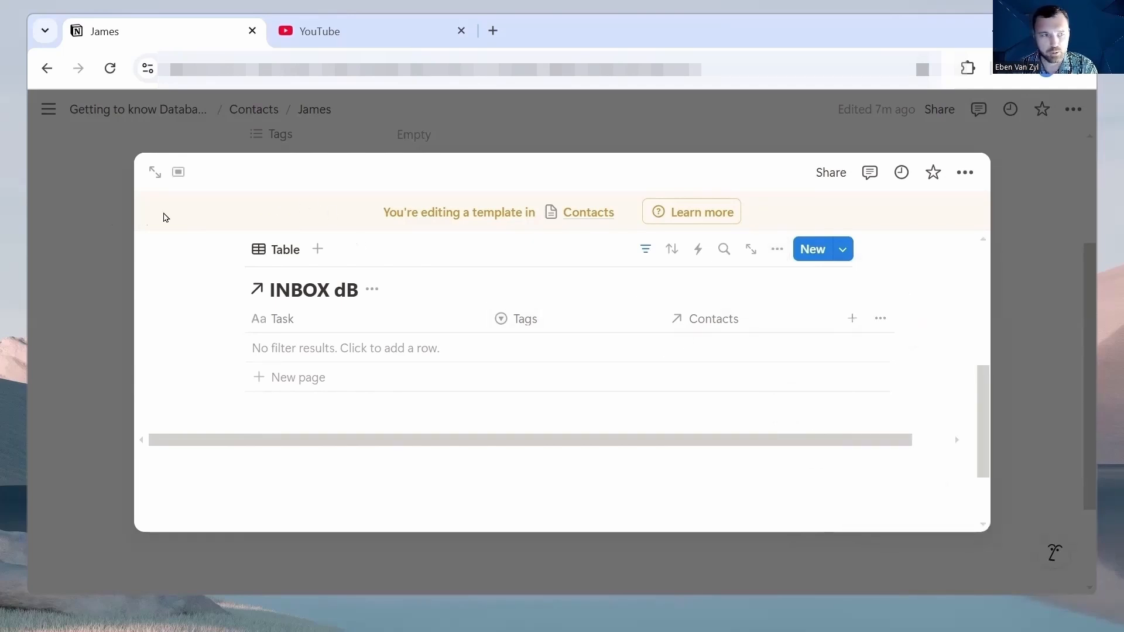
Close the template editor and apply Contacts Template to the first contact's page
click(99, 221)
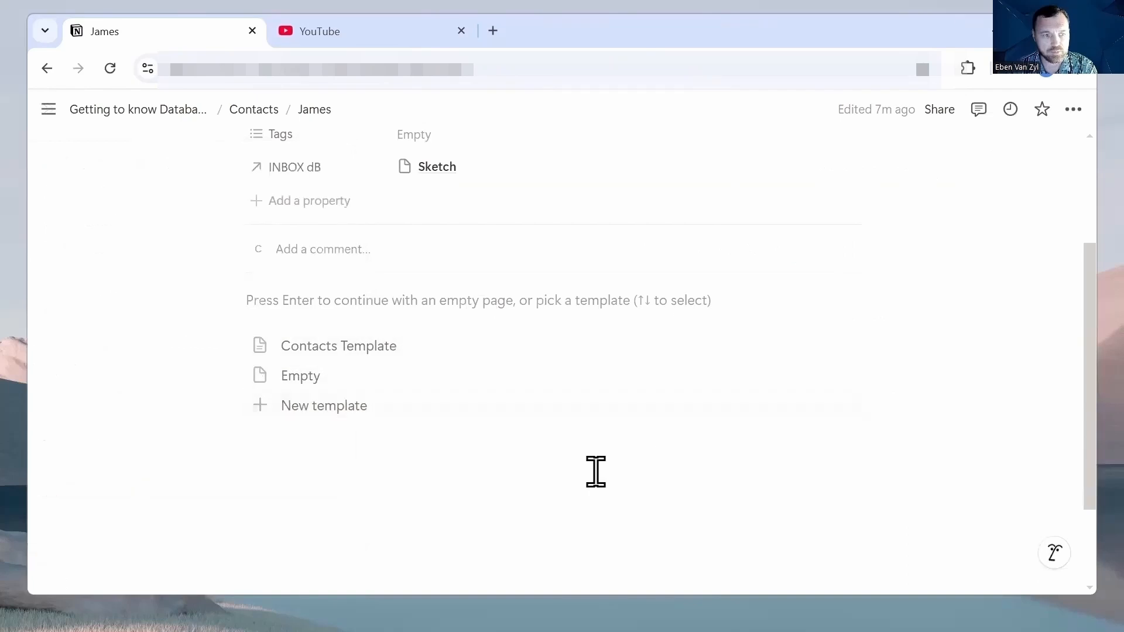
scroll(472, 368, up, 3)
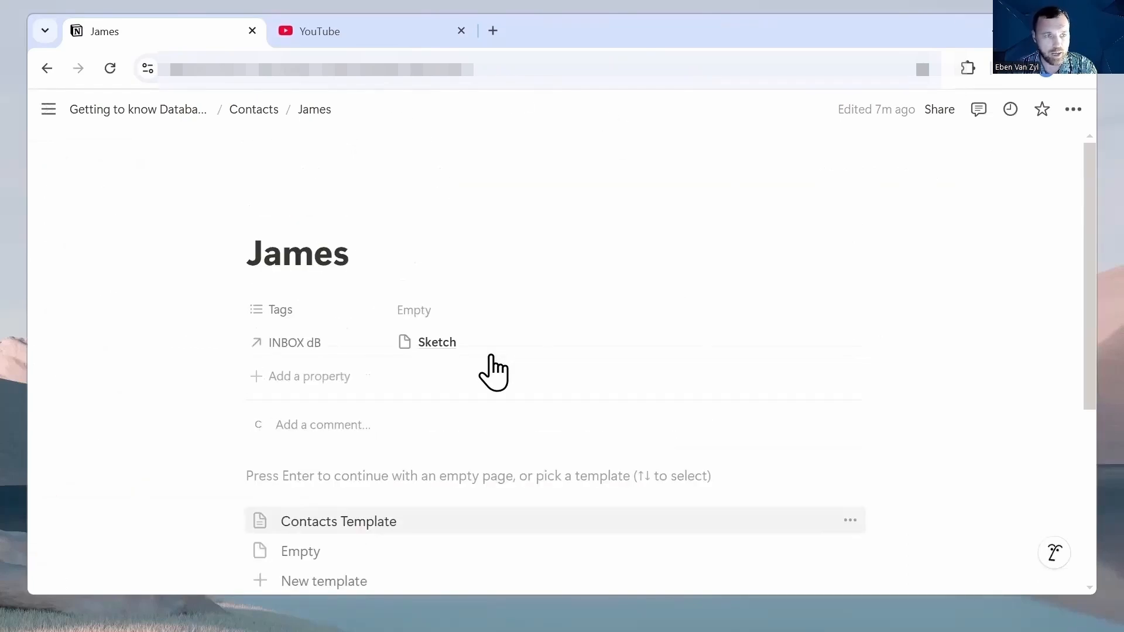
scroll(608, 430, down, 2)
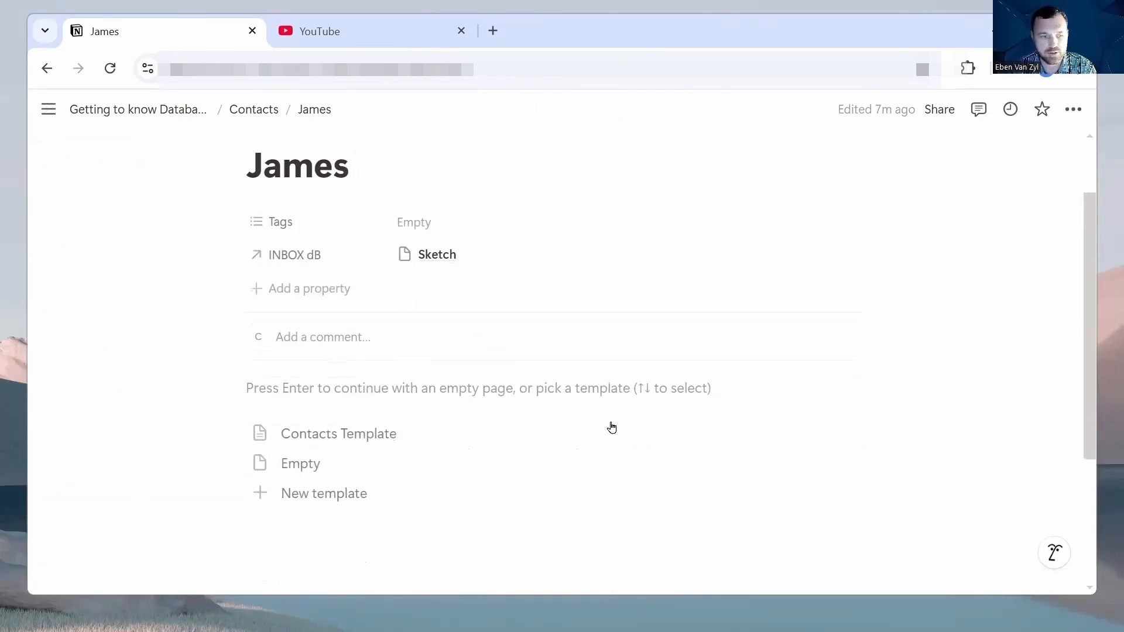
scroll(580, 430, down, 2)
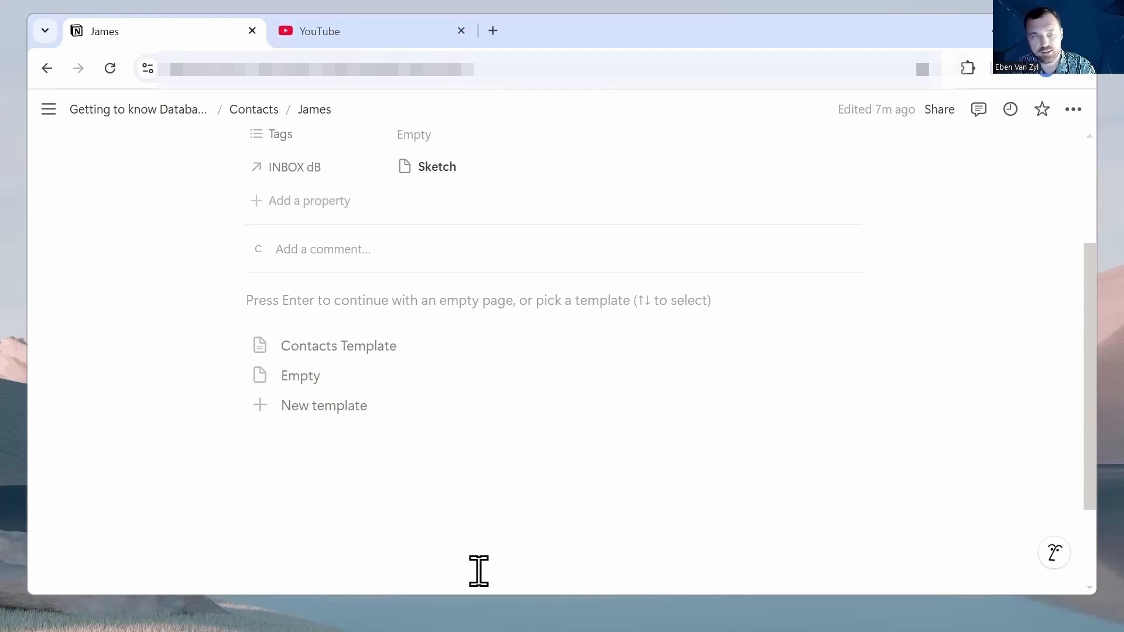
click(339, 351)
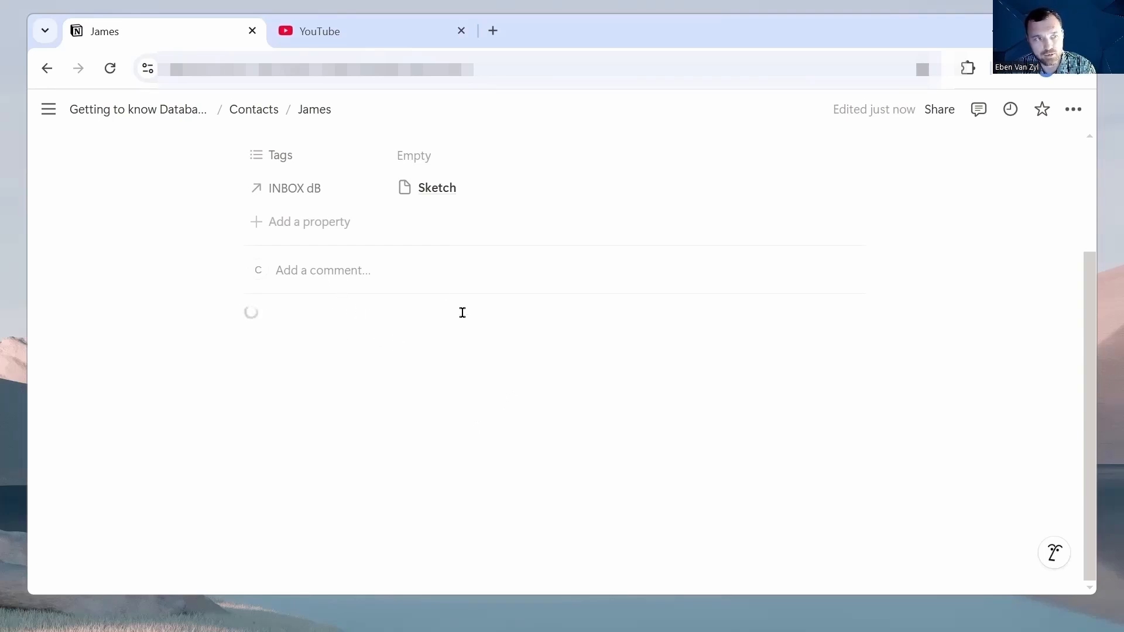
click(48, 70)
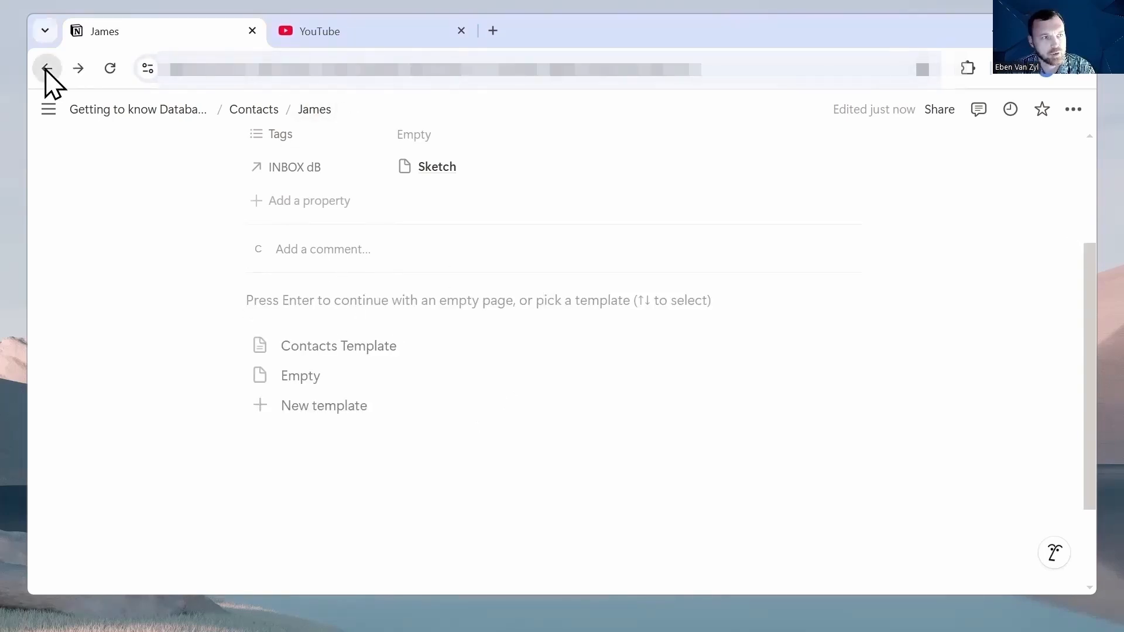
click(79, 69)
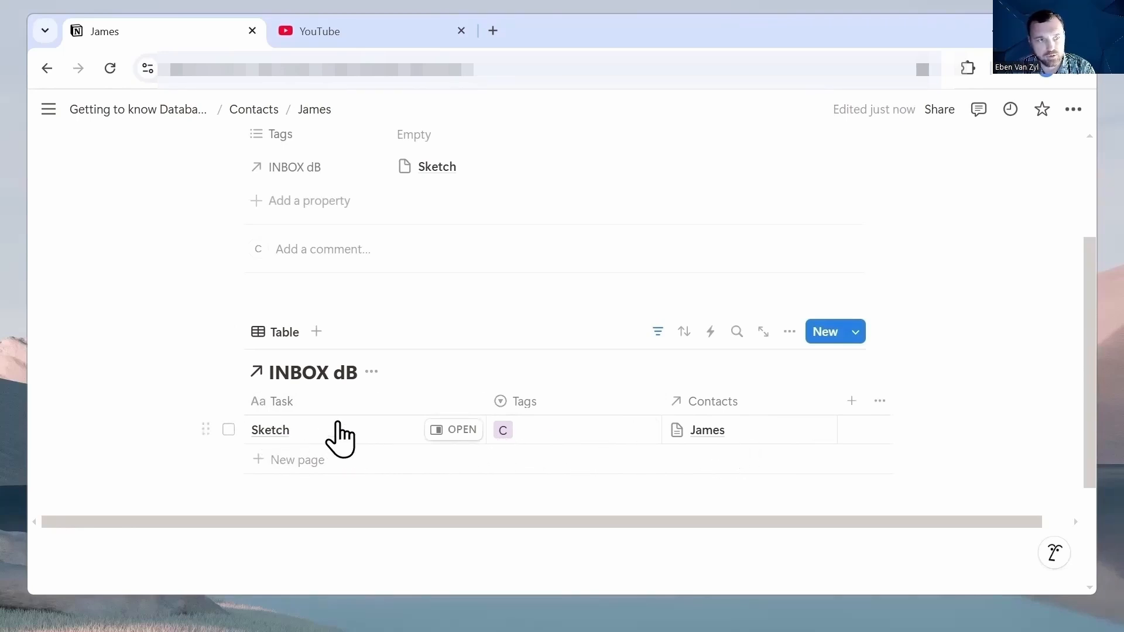
Return to the Getting to know Databases page and hide the sidebar at its INBOX dB table
click(47, 69)
click(71, 159)
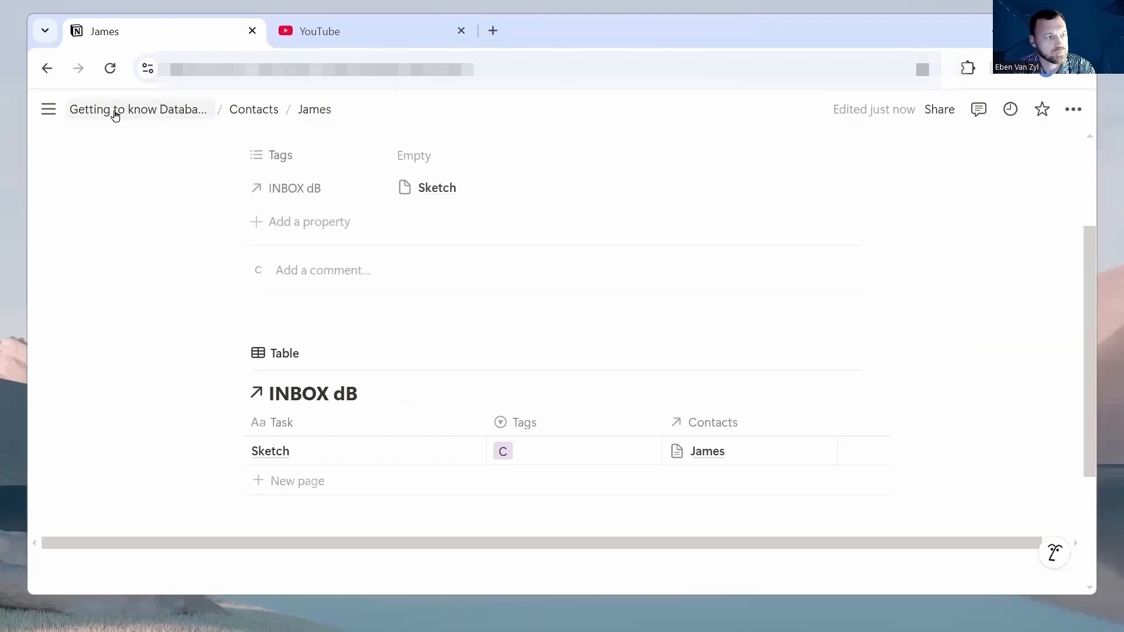
mouse_move(47, 108)
click(119, 110)
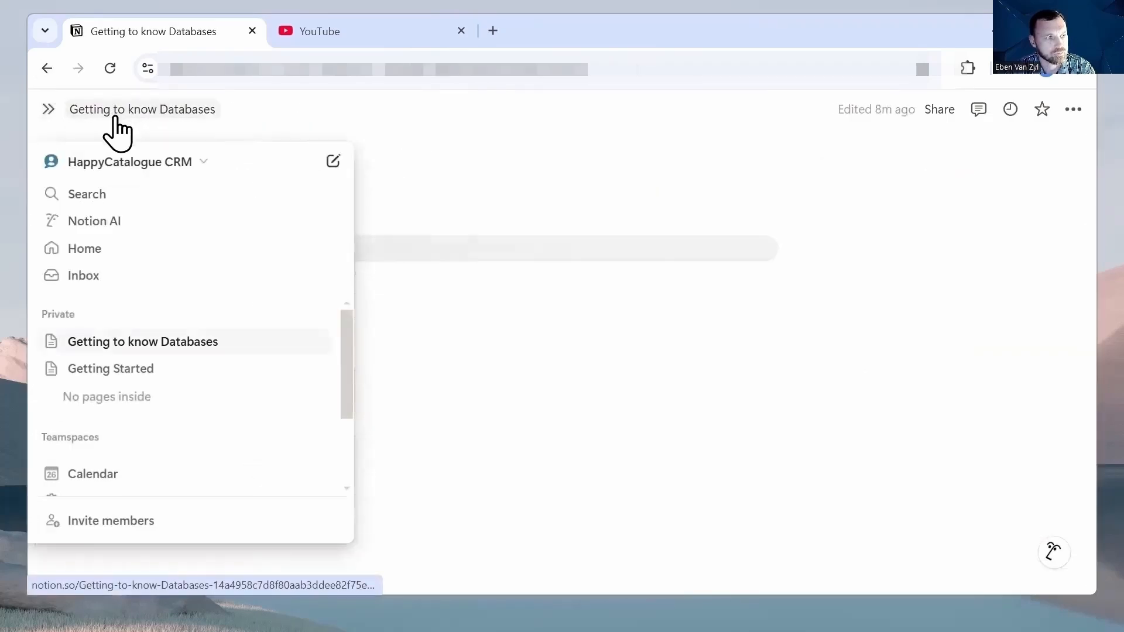
click(48, 109)
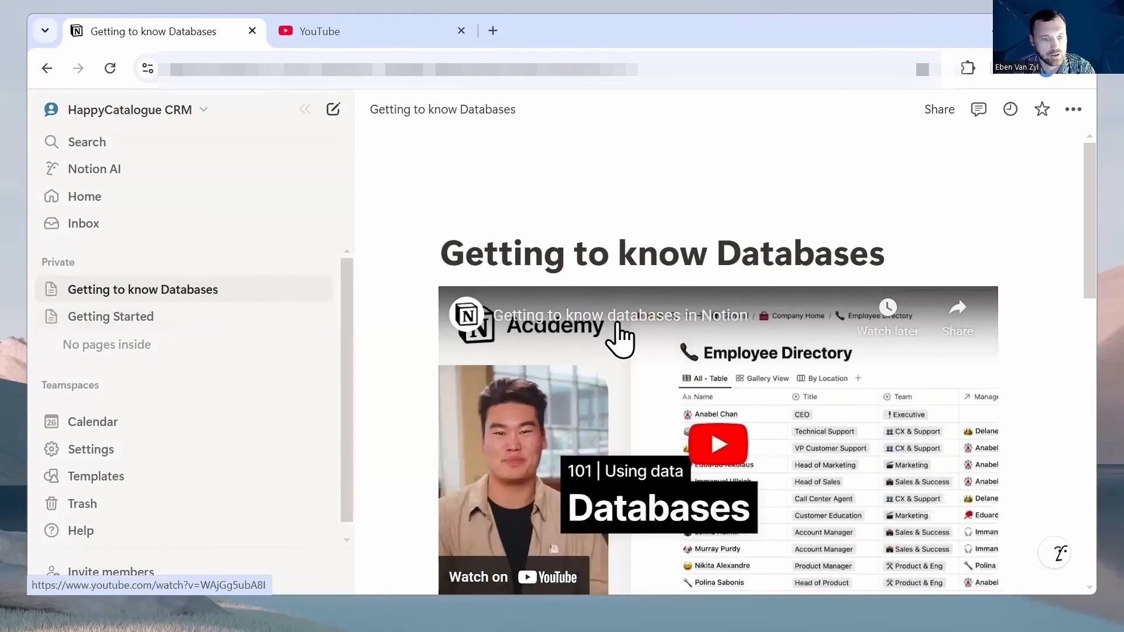
scroll(707, 322, down, 3)
scroll(707, 322, down, 5)
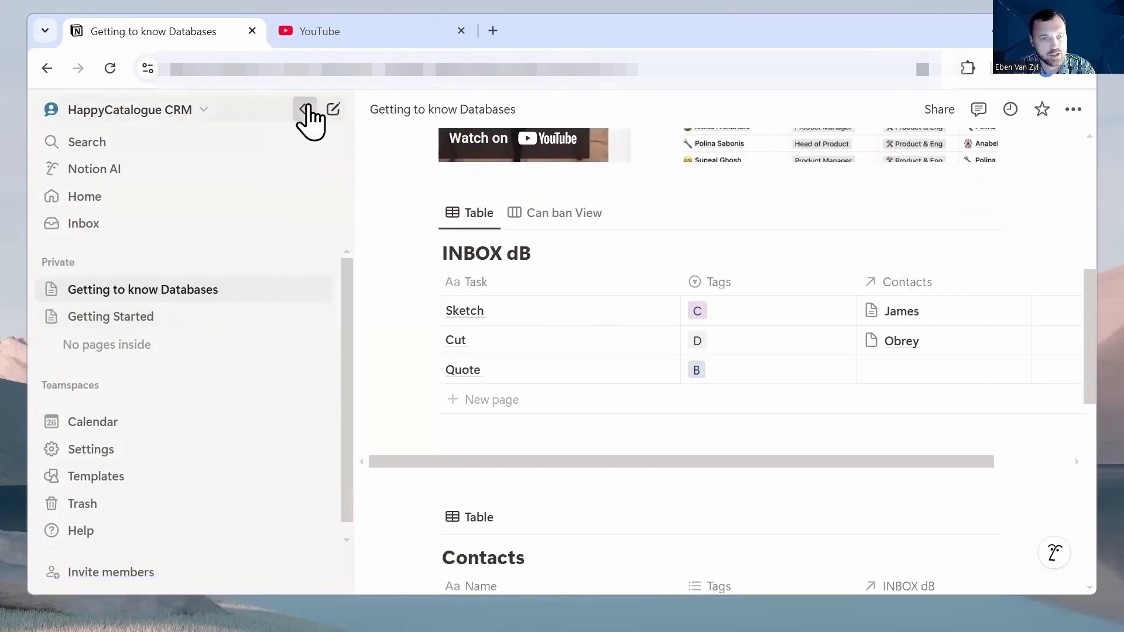
click(308, 112)
Link the Quote task in INBOX dB to the first contact
scroll(732, 381, down, 3)
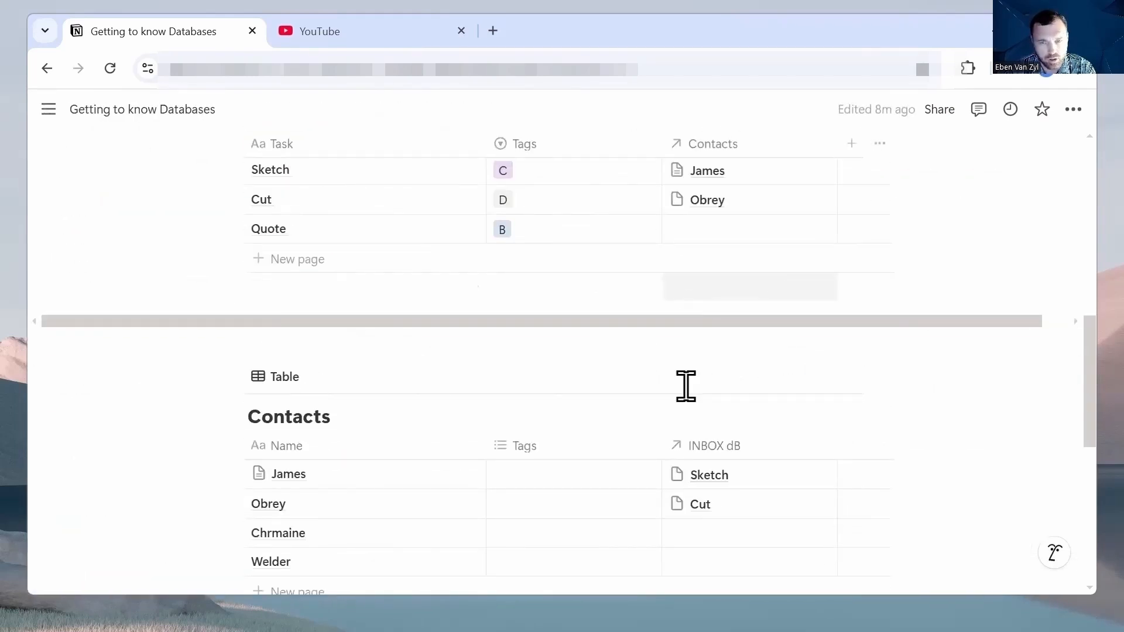
scroll(433, 427, down, 2)
scroll(434, 410, up, 3)
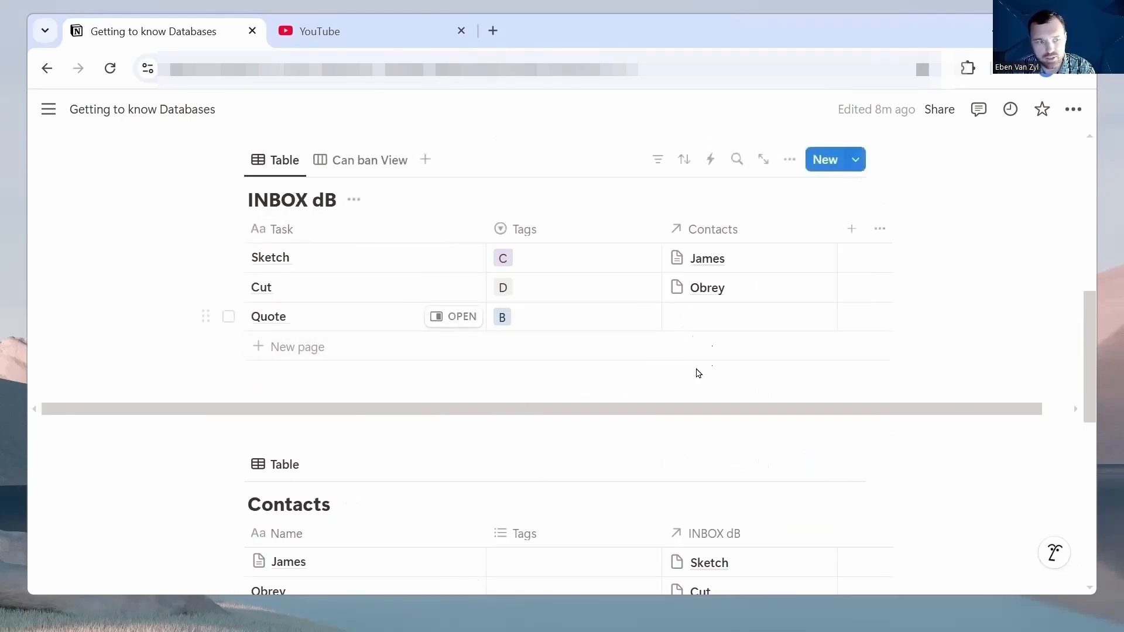
click(697, 316)
text(jame)
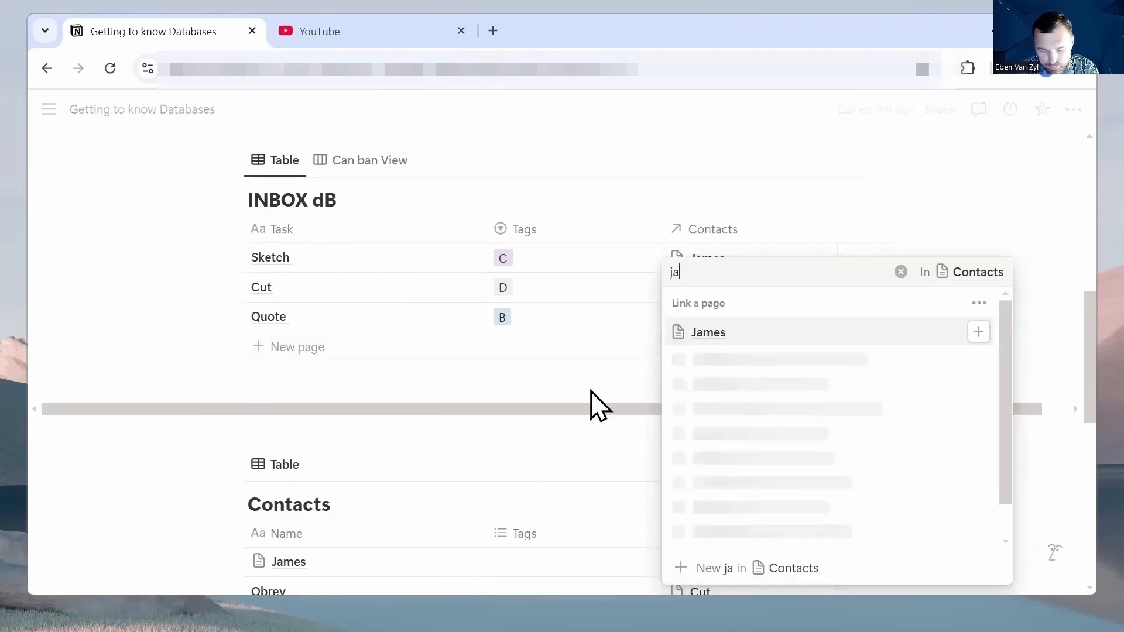
click(538, 178)
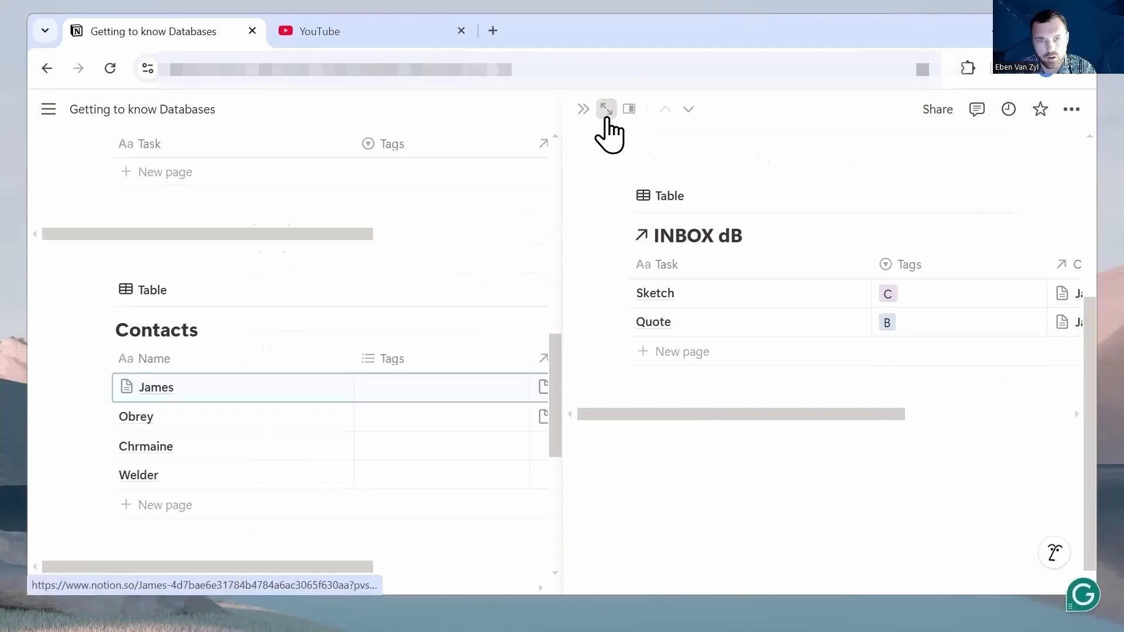
Open the first contact's record as a full page and review the tasks in its filtered INBOX dB table
click(607, 111)
scroll(685, 482, down, 2)
scroll(689, 485, down, 3)
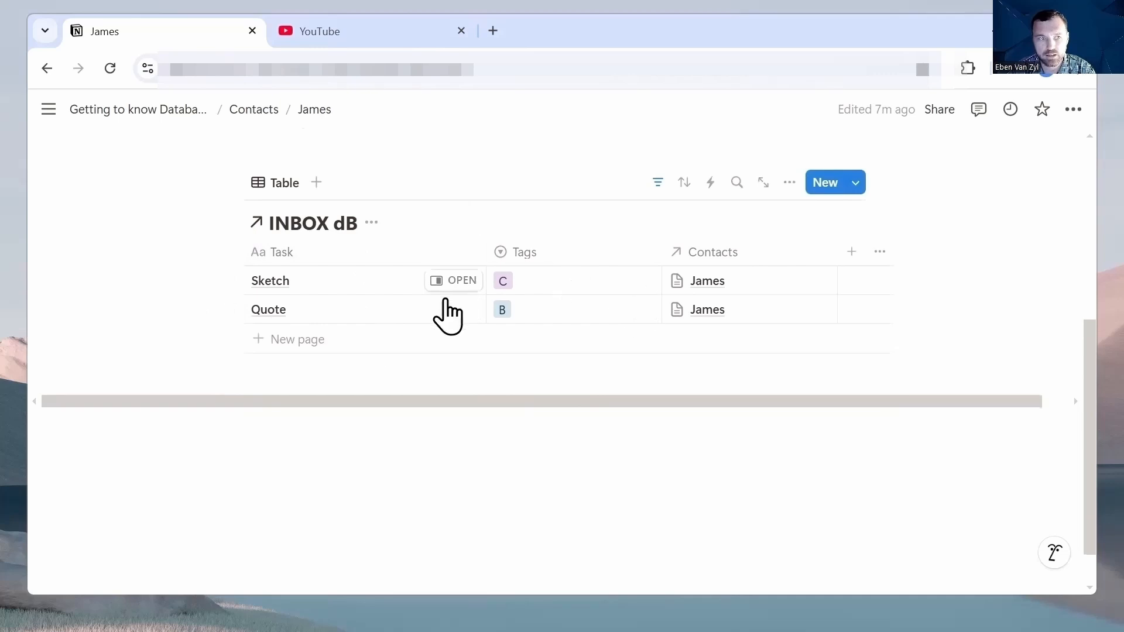
scroll(447, 314, up, 4)
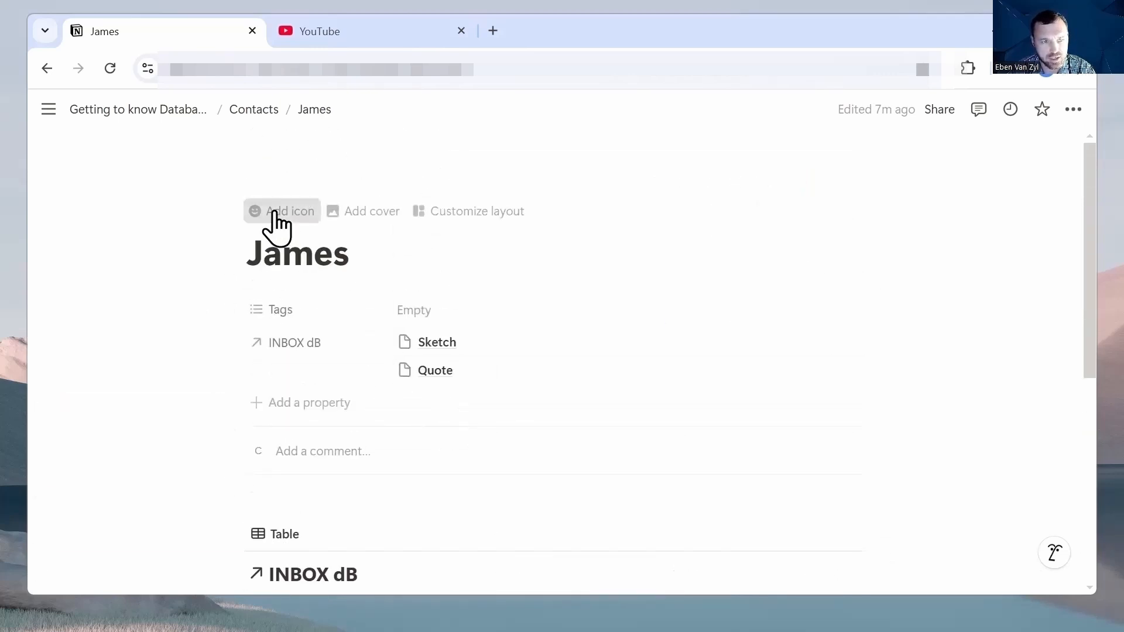
Give the first contact's page a winking face emoji icon and check it in the INBOX dB table
click(275, 212)
click(280, 302)
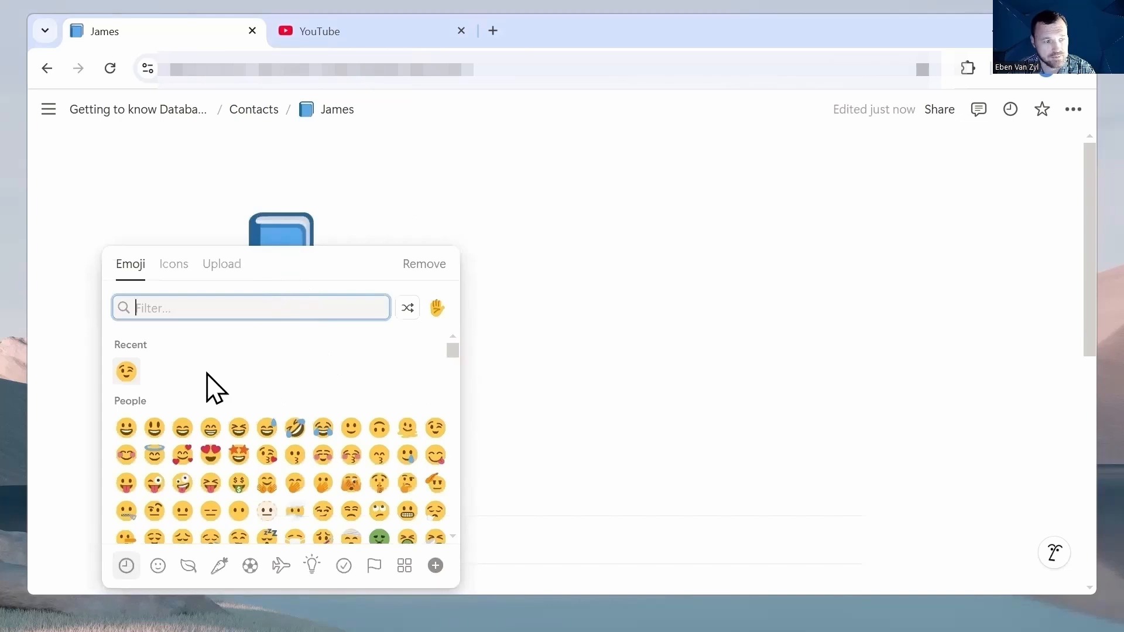
click(127, 371)
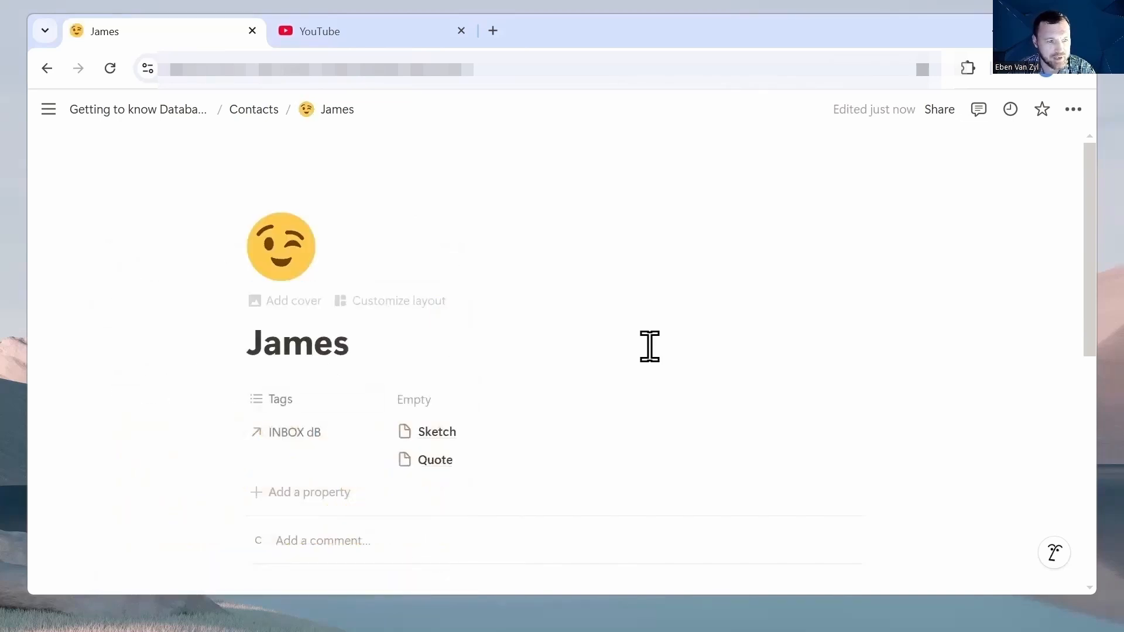
scroll(580, 341, down, 6)
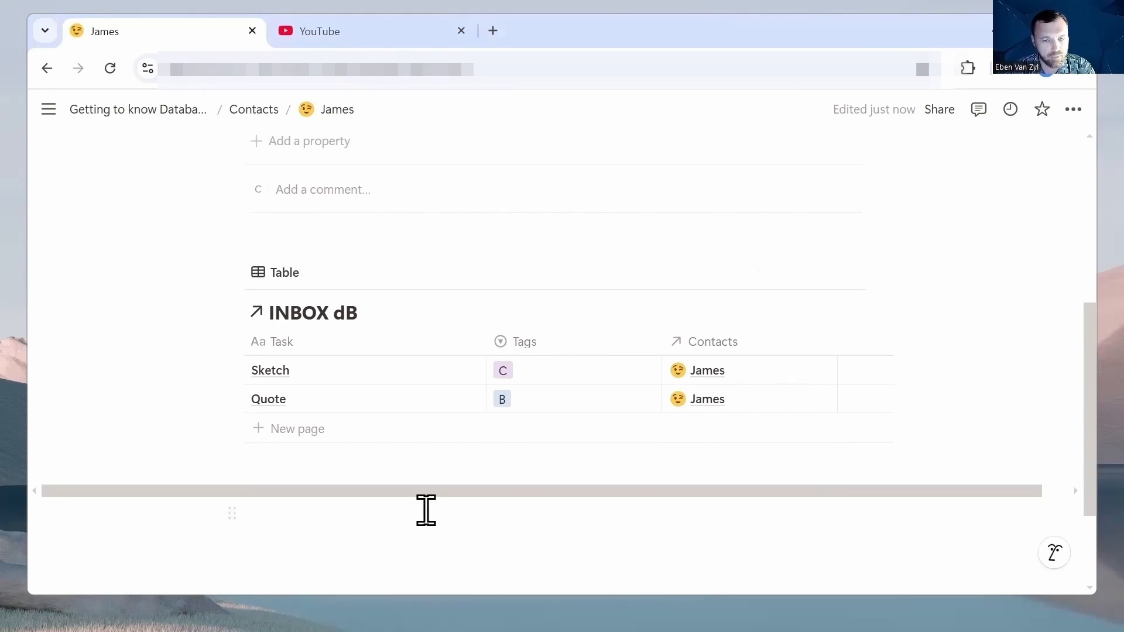
scroll(402, 469, up, 4)
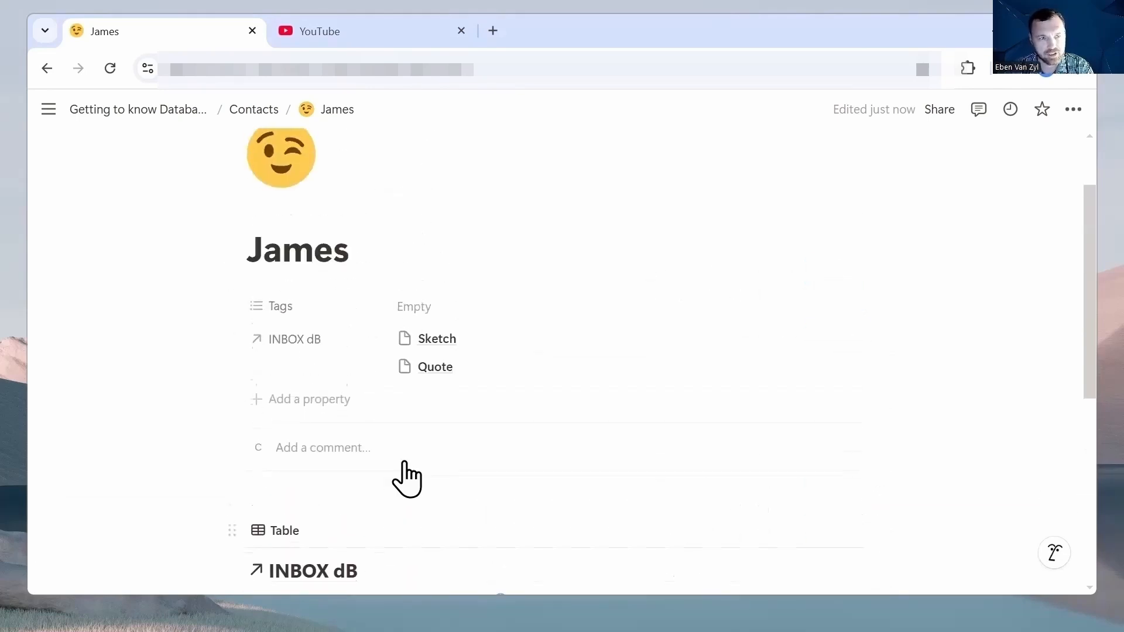
Duplicate the INBOX dB table view on the first contact's page, name the copy Work Flow, and set its layout to Board
scroll(407, 478, down, 3)
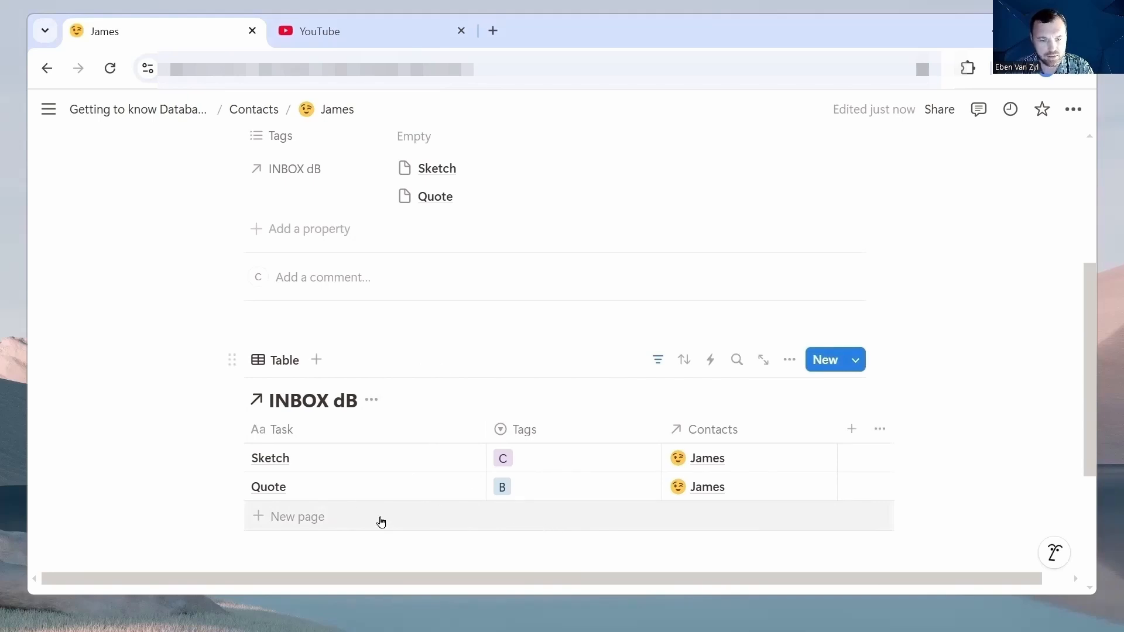
click(280, 358)
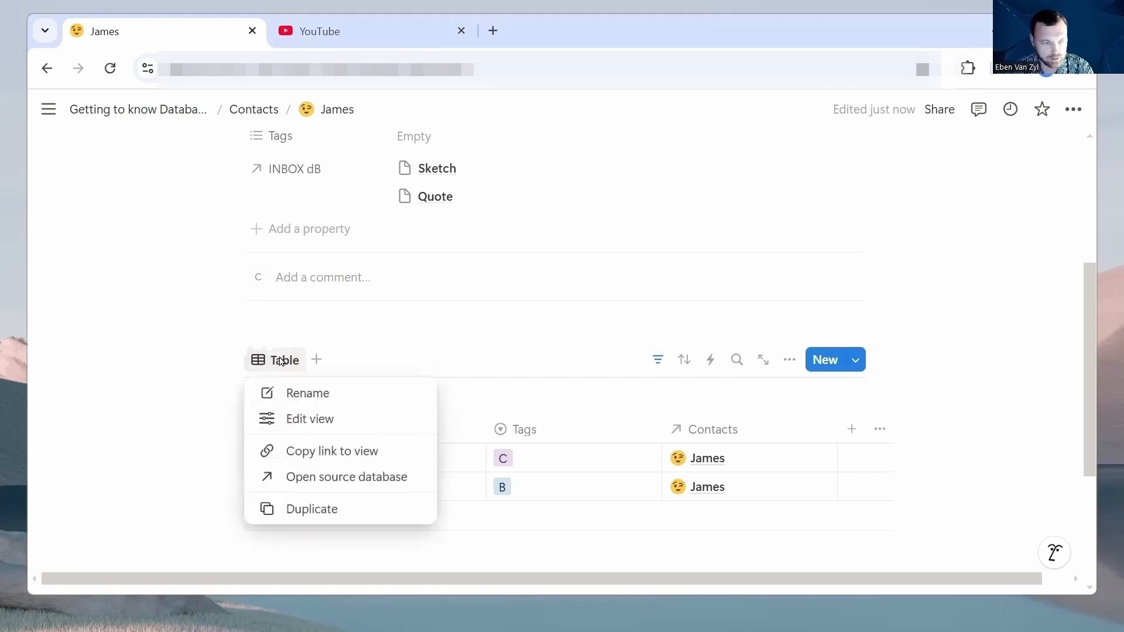
click(308, 510)
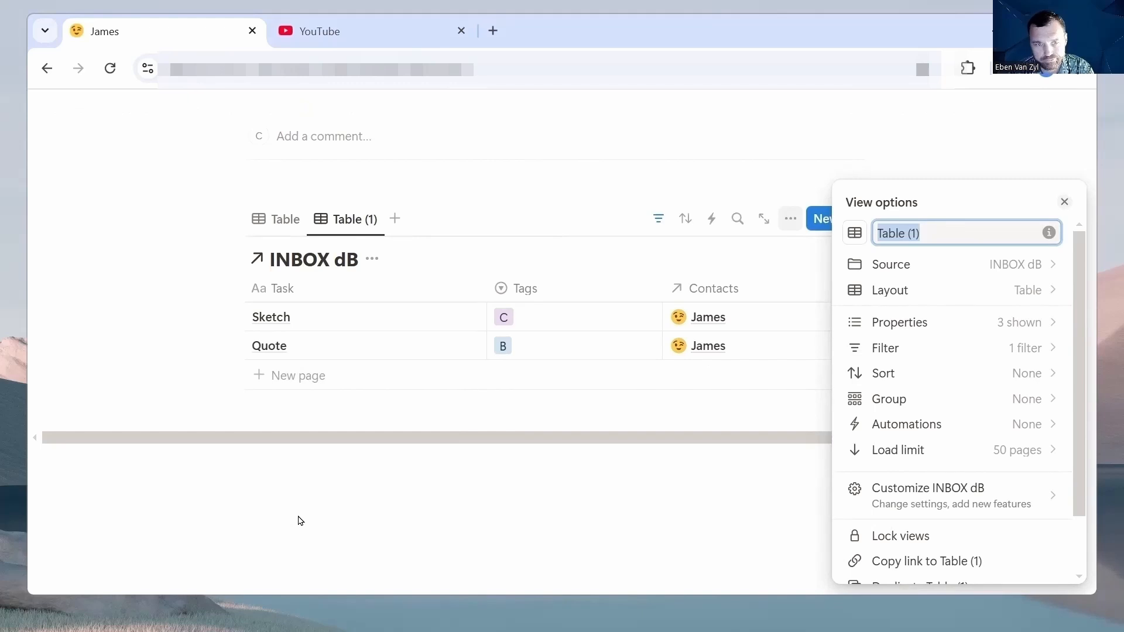
text(Work Flow)
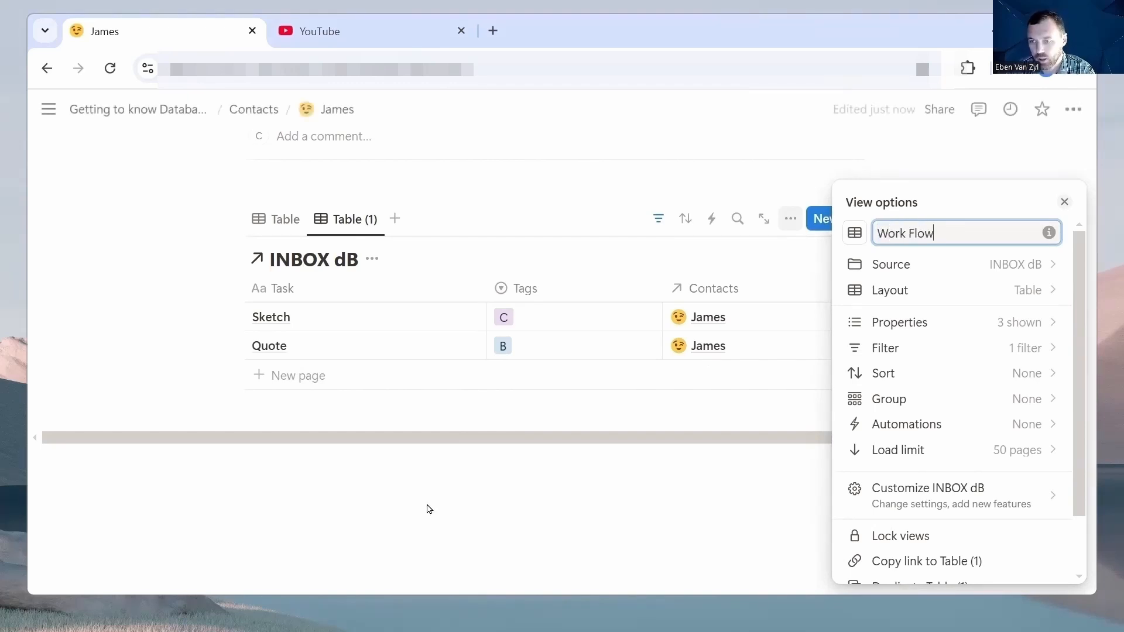
click(1019, 293)
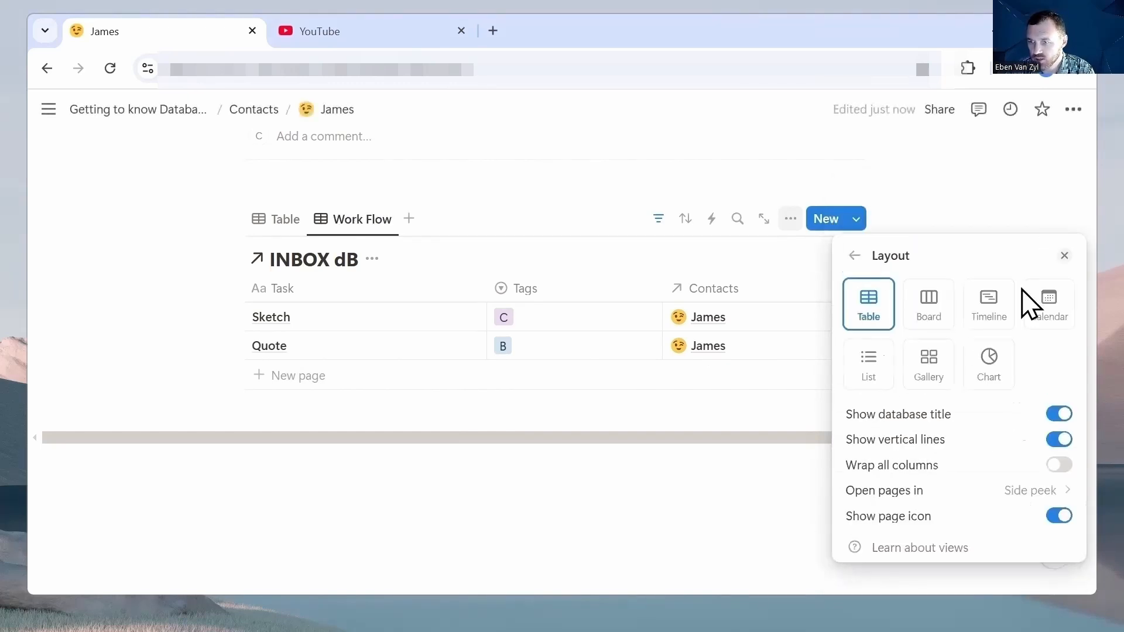
click(930, 322)
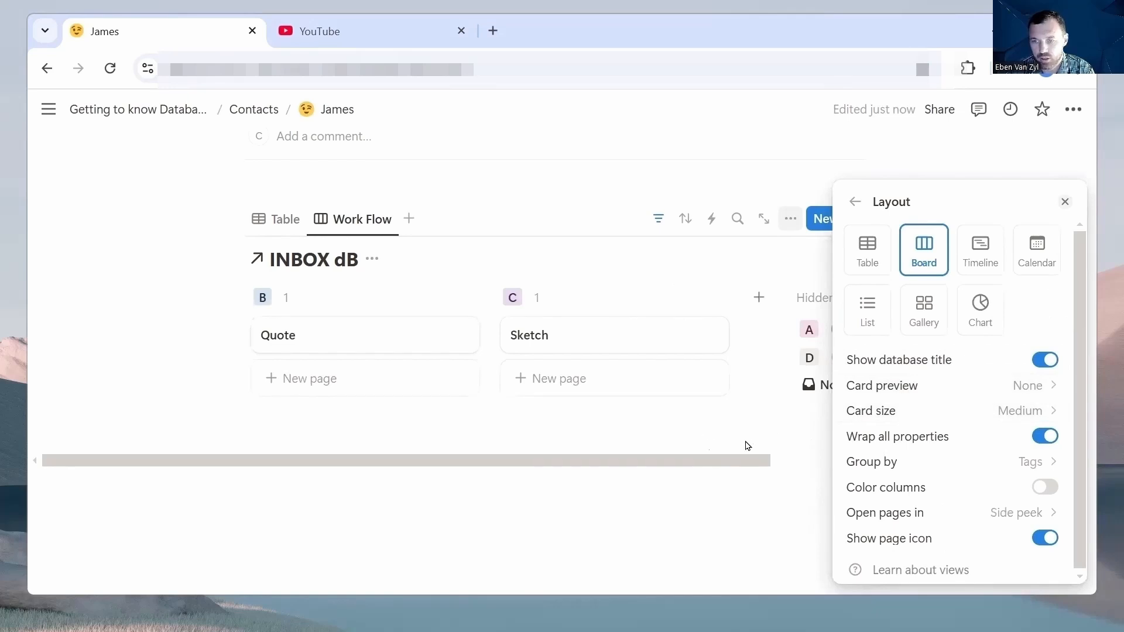
click(733, 276)
Show the hidden A and D groups on the Work Flow board and move group A in front of B
click(807, 331)
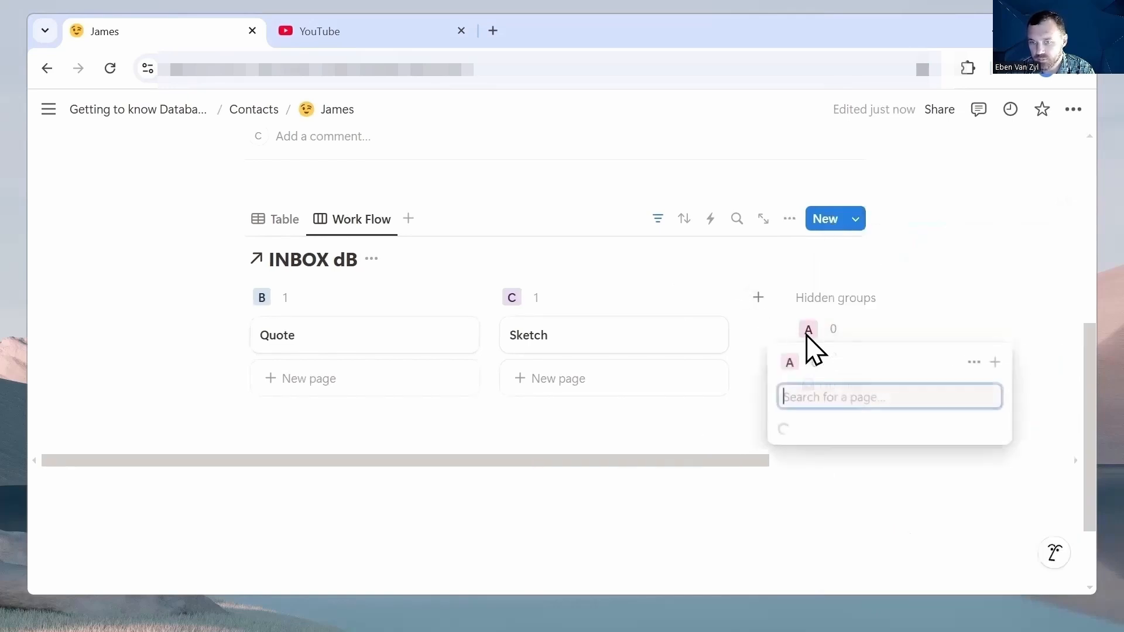
click(975, 363)
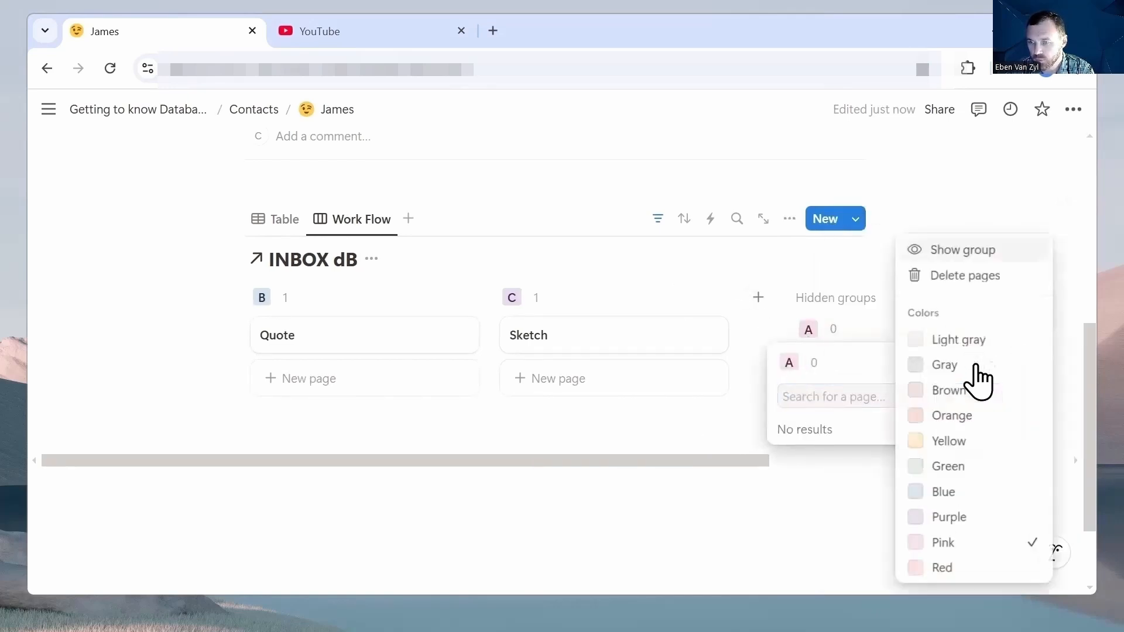
click(941, 250)
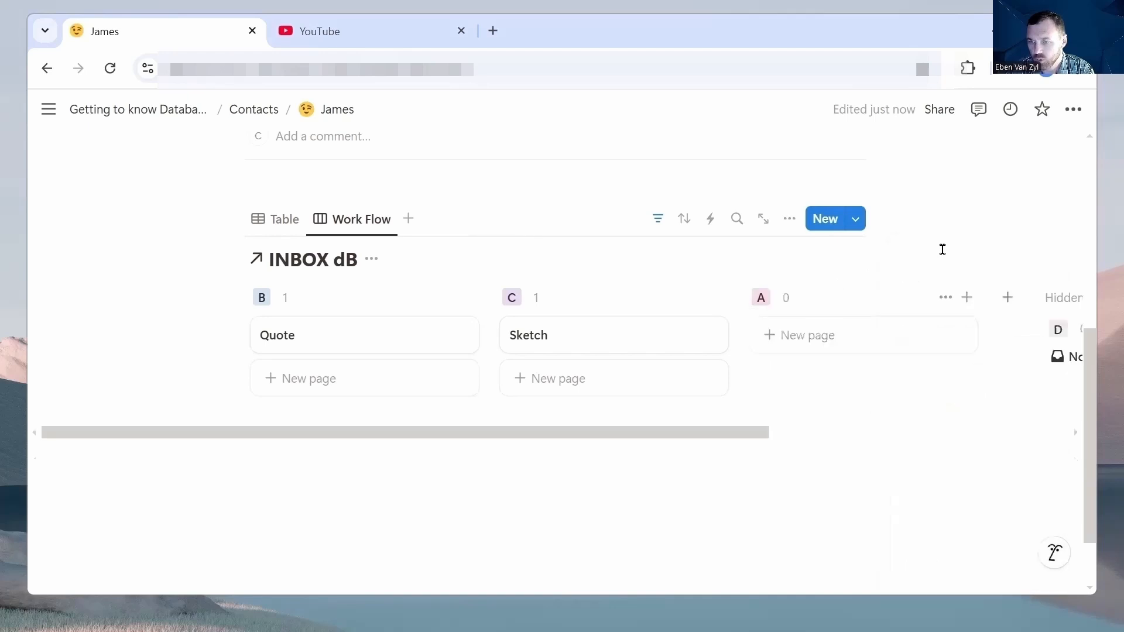
drag(721, 441, 848, 442)
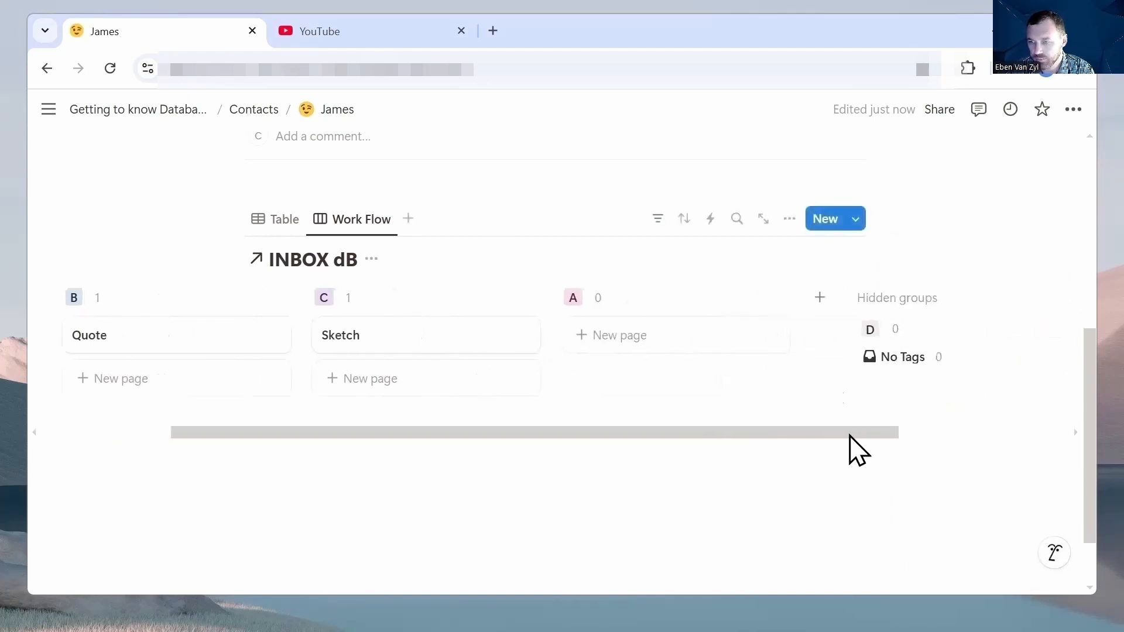
click(869, 331)
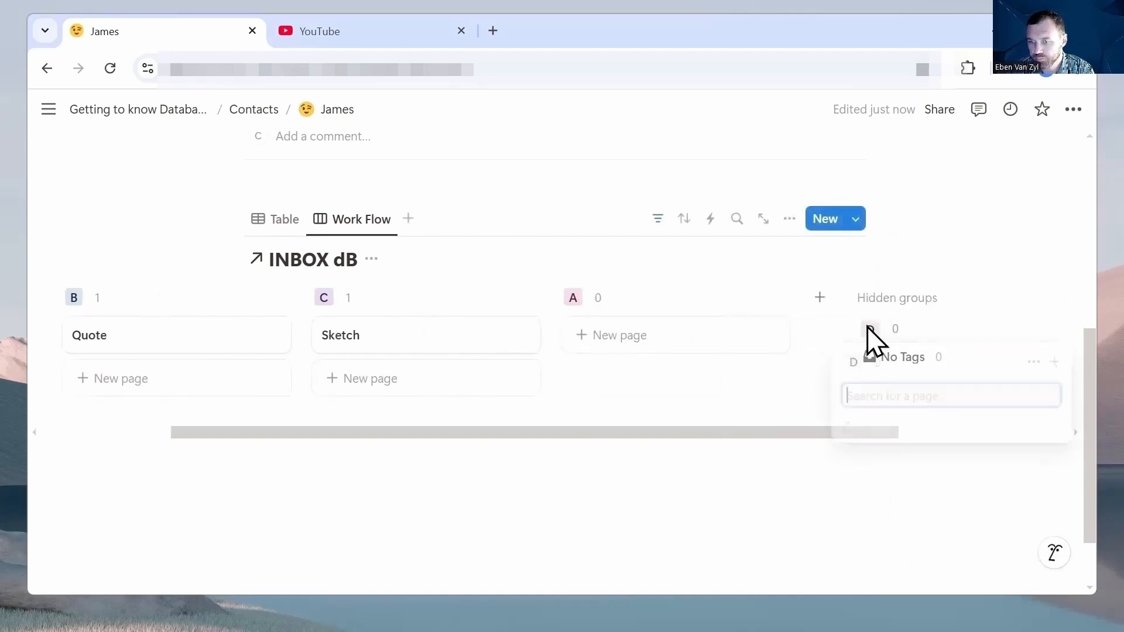
click(1034, 363)
click(985, 250)
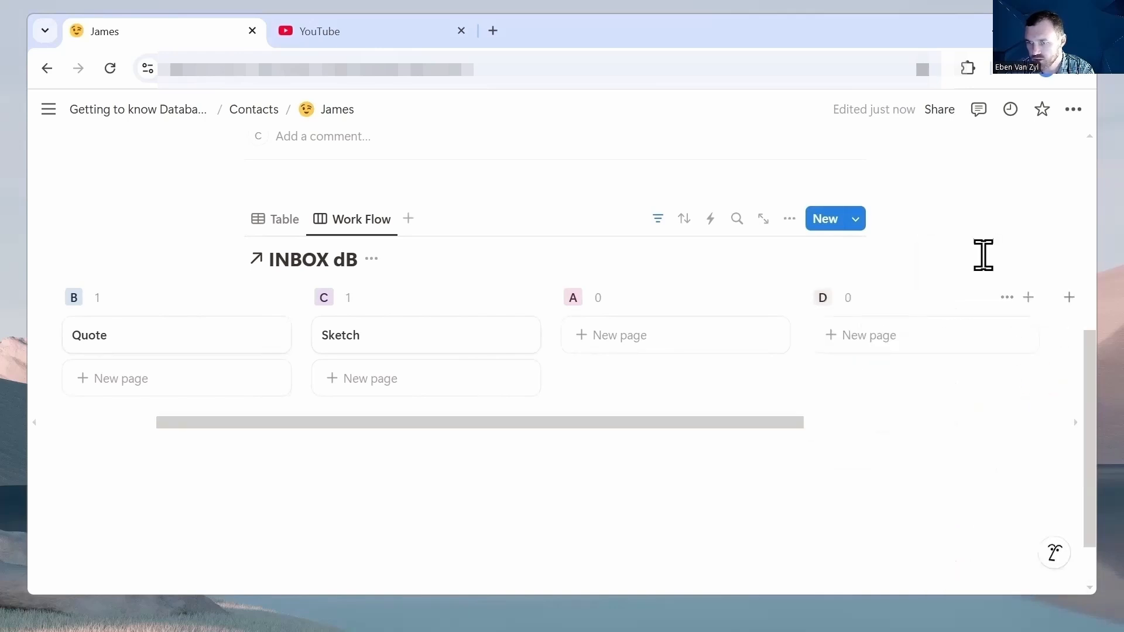
drag(629, 424, 543, 421)
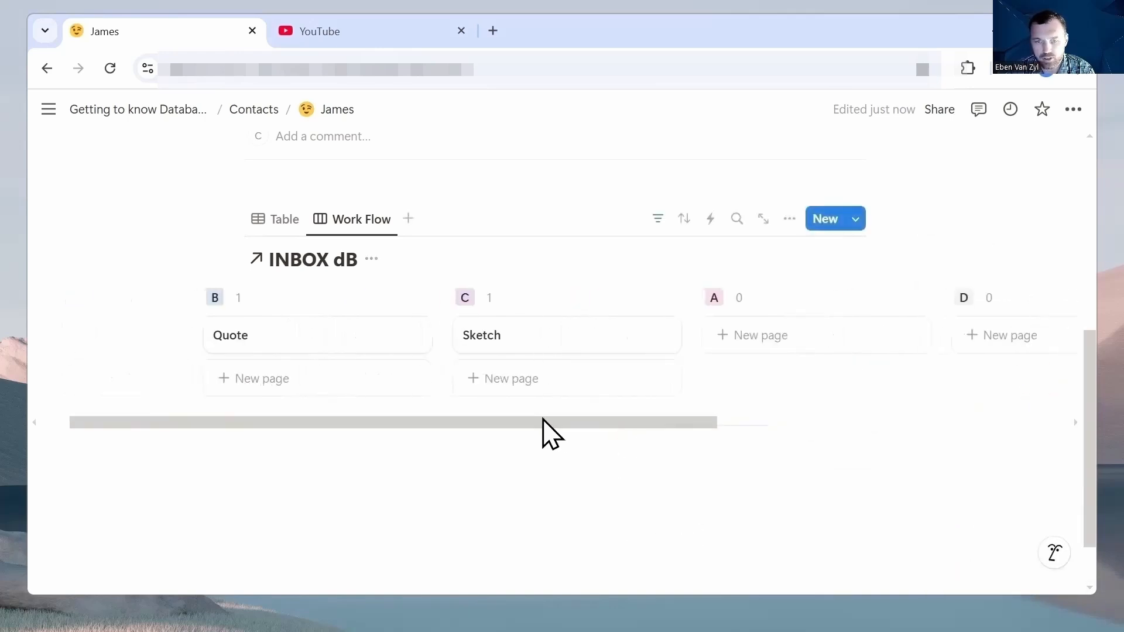
drag(710, 310, 286, 293)
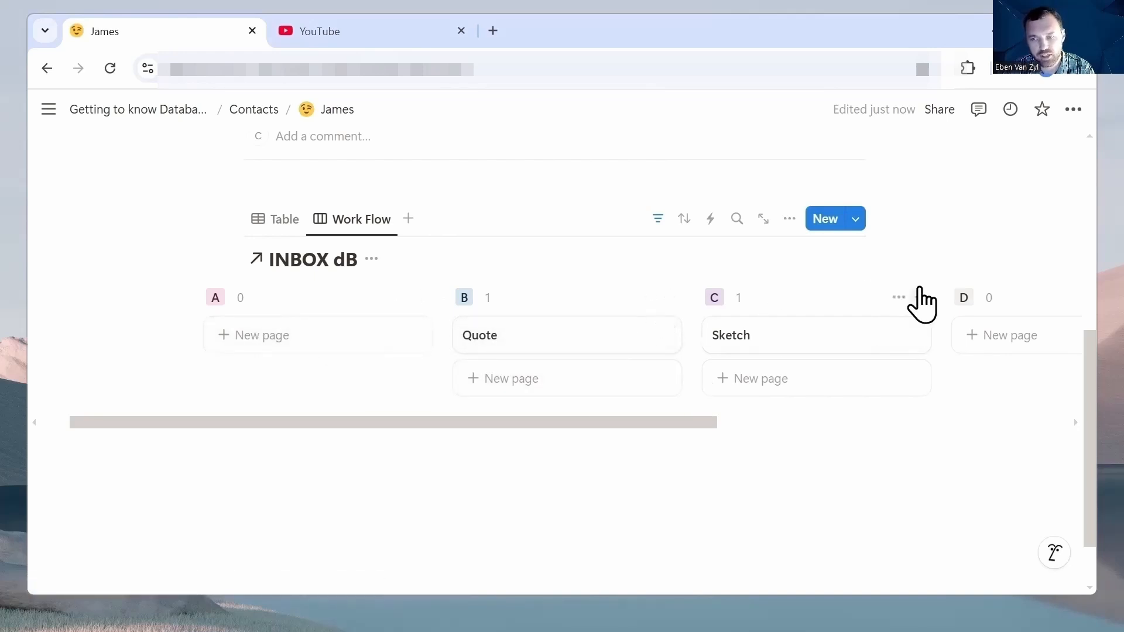
Rename the Quote card to Project 1 and move it from group B through C to group D
click(494, 345)
drag(752, 186, 601, 178)
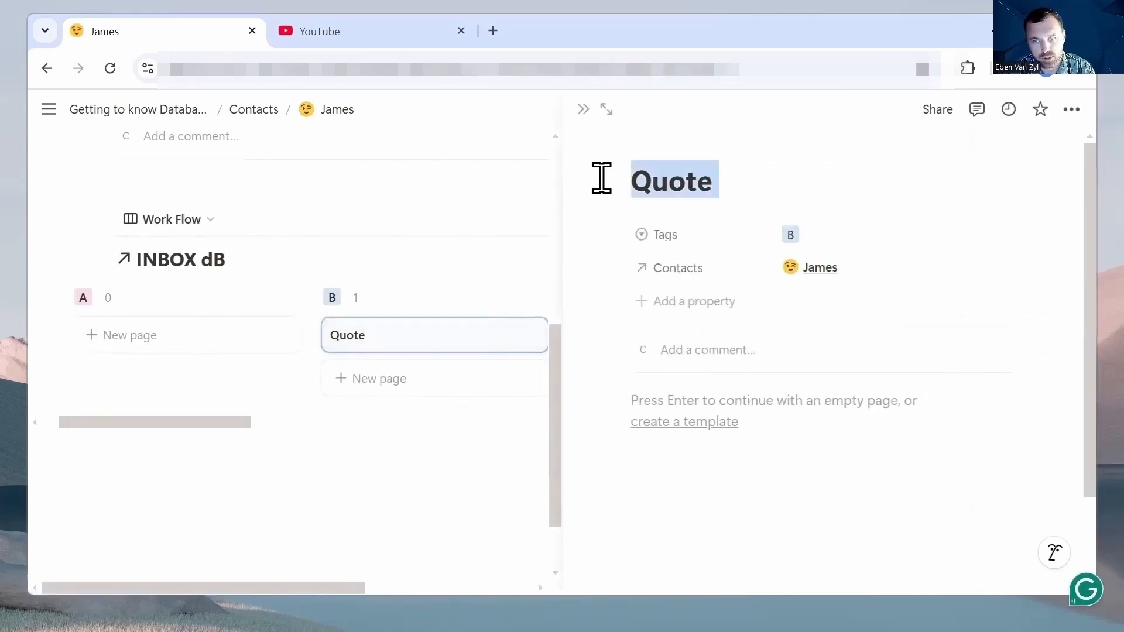
text(Project 1)
key(Escape)
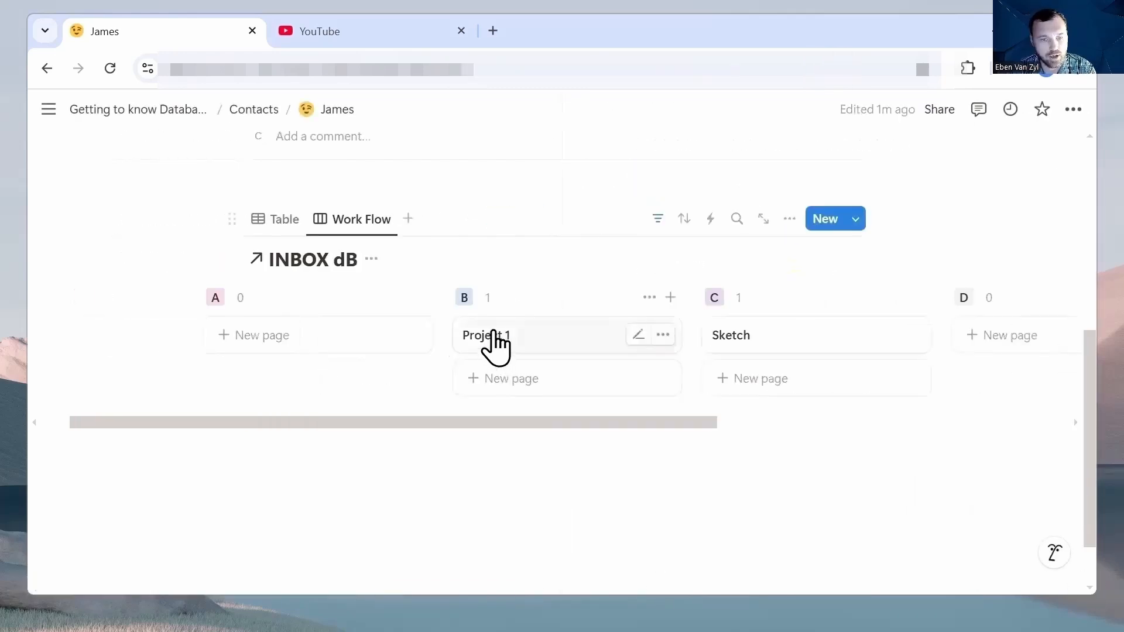
drag(495, 346, 507, 298)
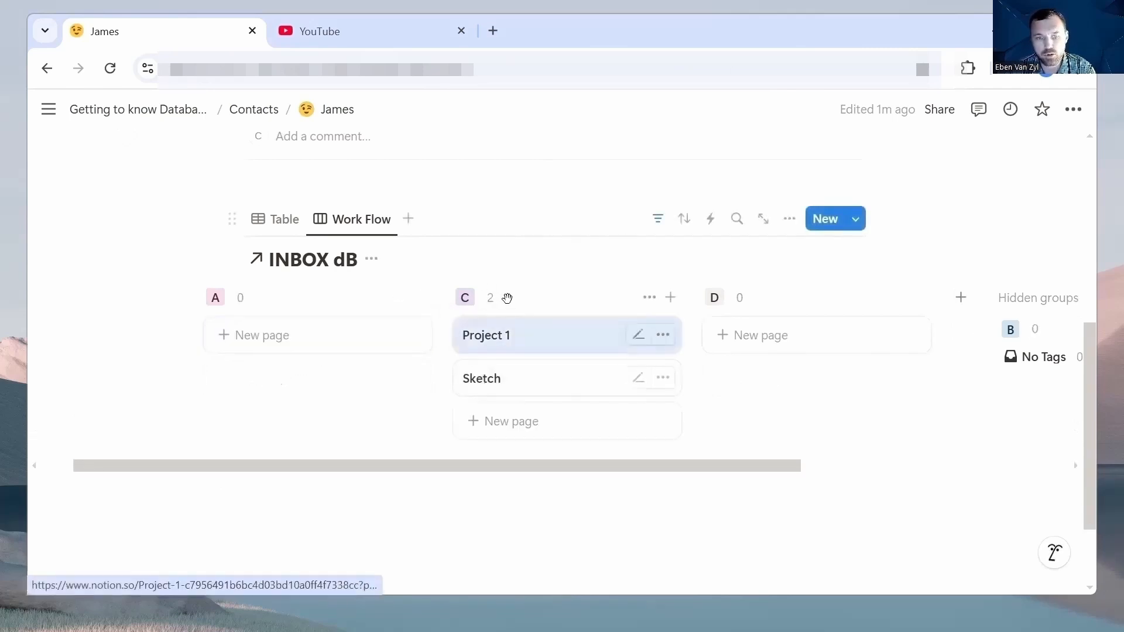
drag(532, 339, 783, 339)
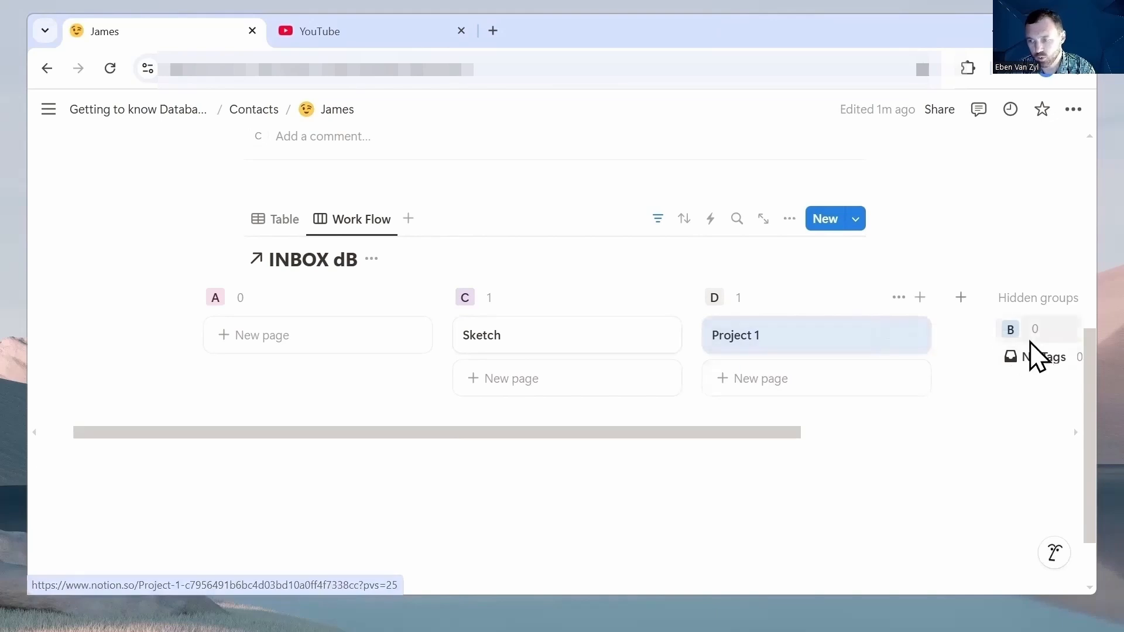
Show the hidden B group on the Work Flow board again and place it between A and C
click(1012, 333)
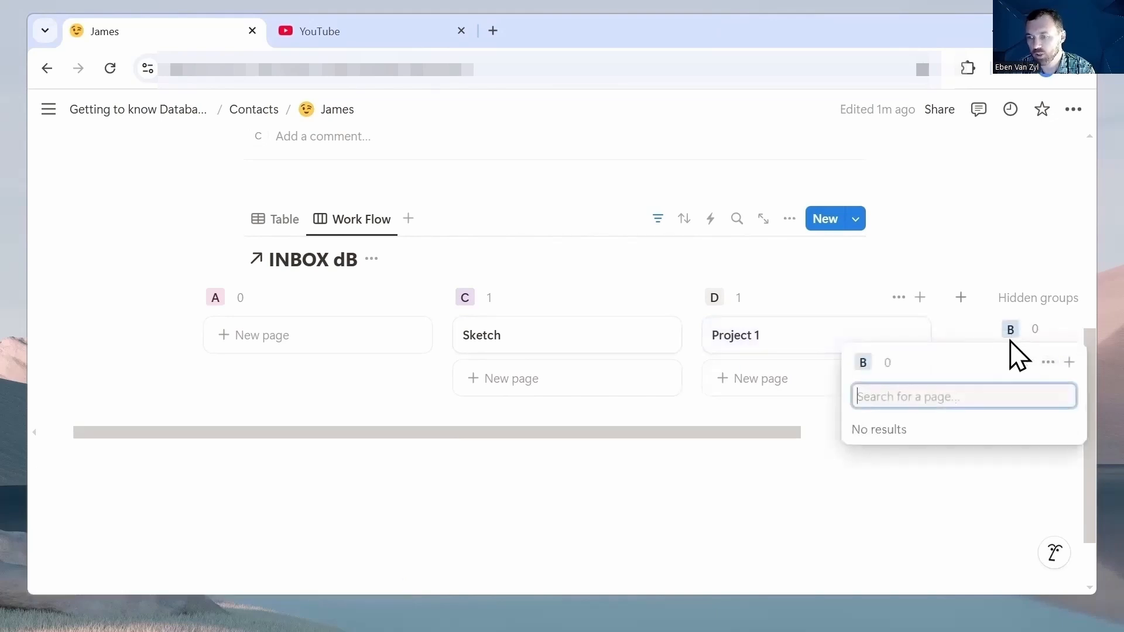
click(1047, 364)
click(974, 251)
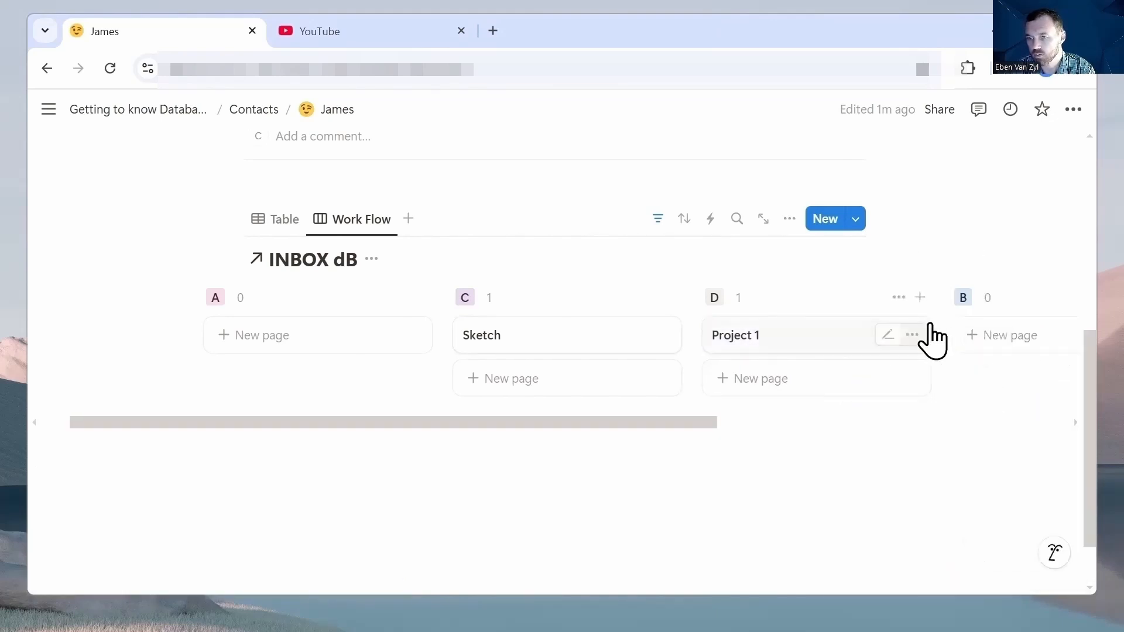
drag(964, 299, 505, 316)
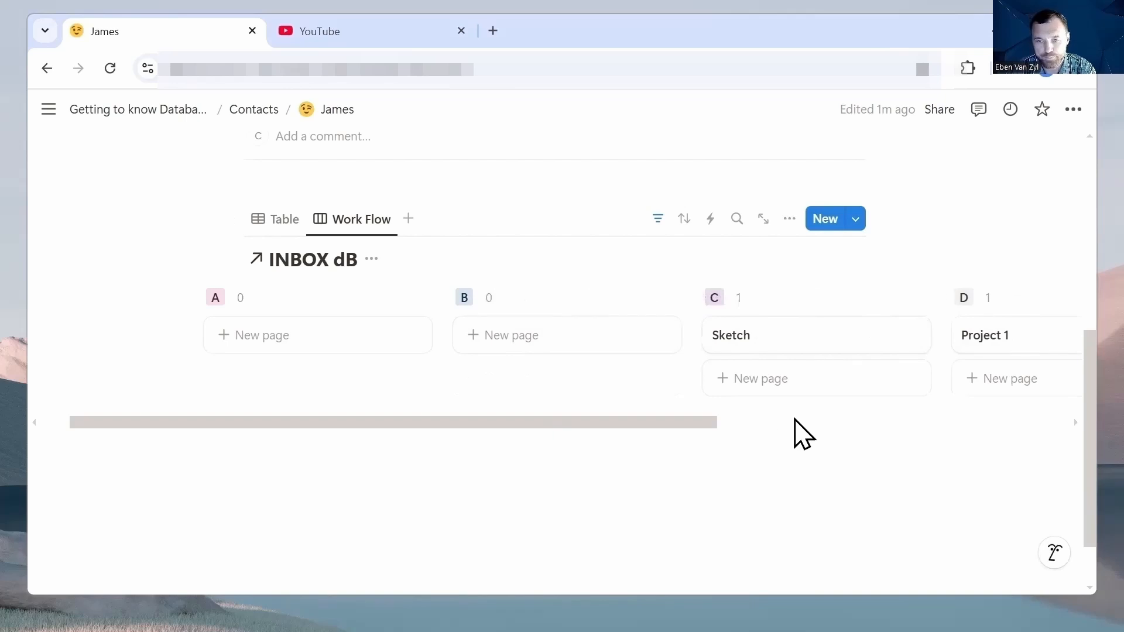
drag(672, 425, 808, 434)
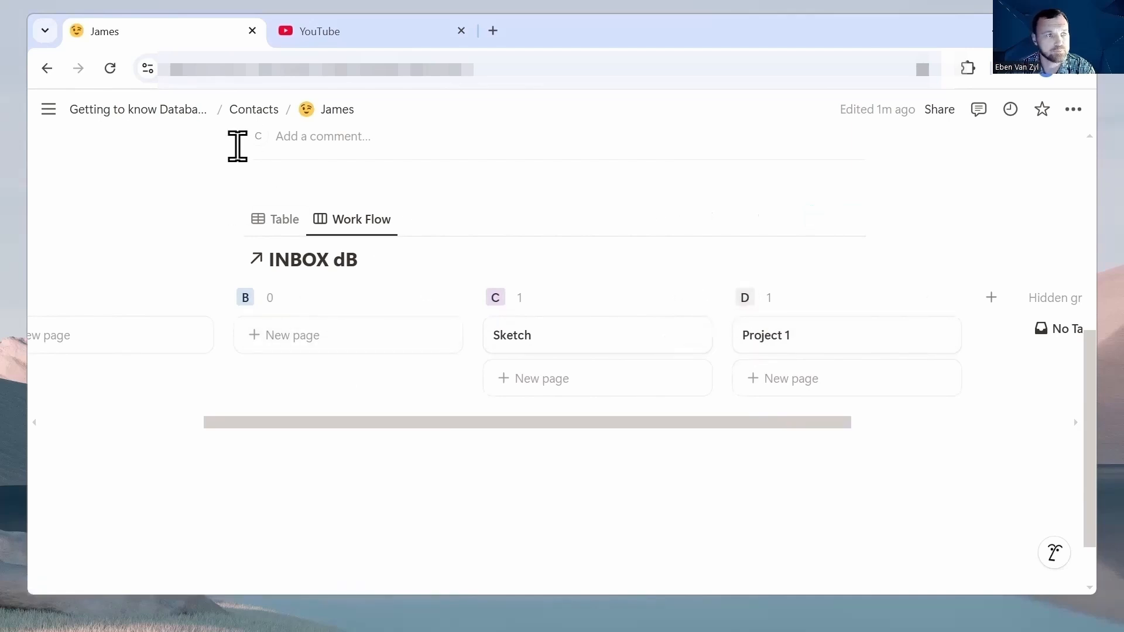
Return to the Getting to know Databases page and check Project 1 in the INBOX dB and Contacts tables
mouse_move(120, 115)
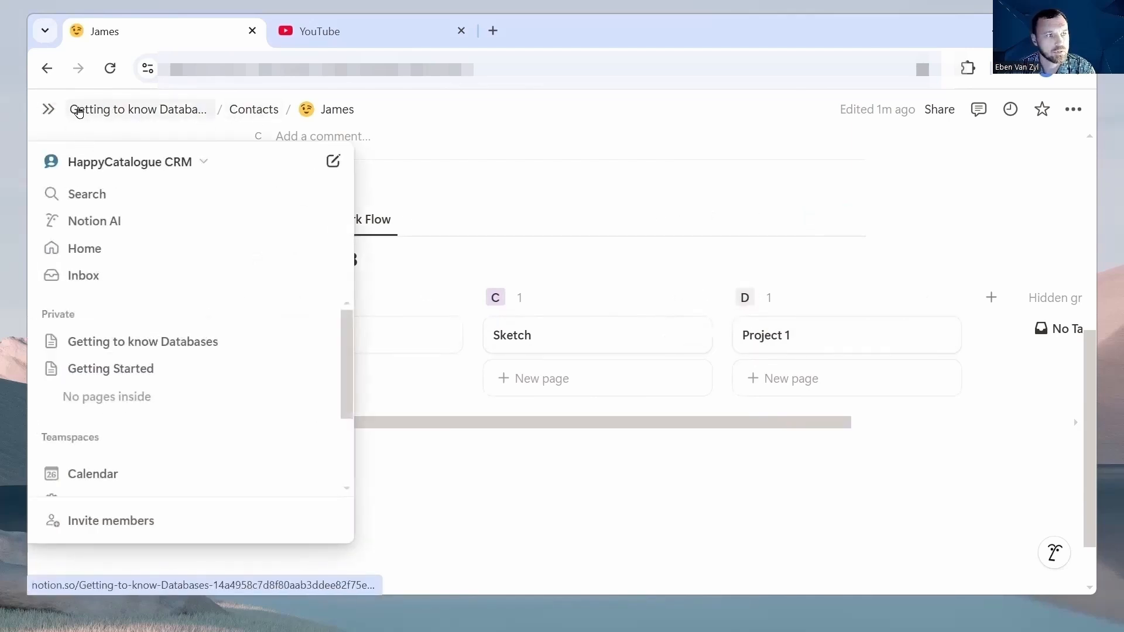
click(49, 109)
click(110, 319)
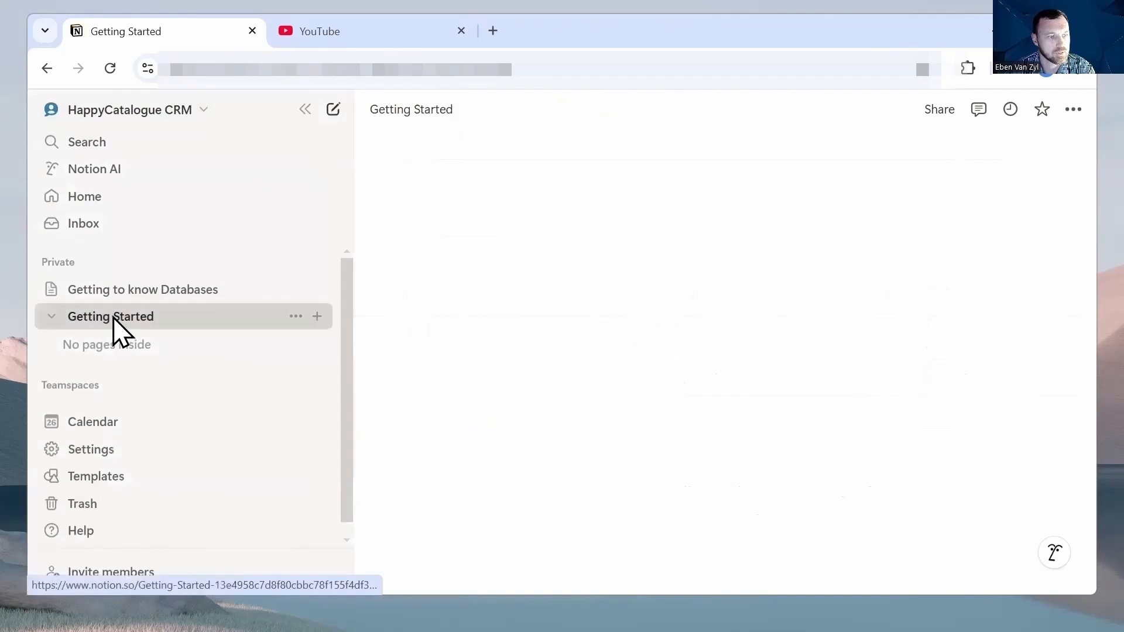
click(159, 288)
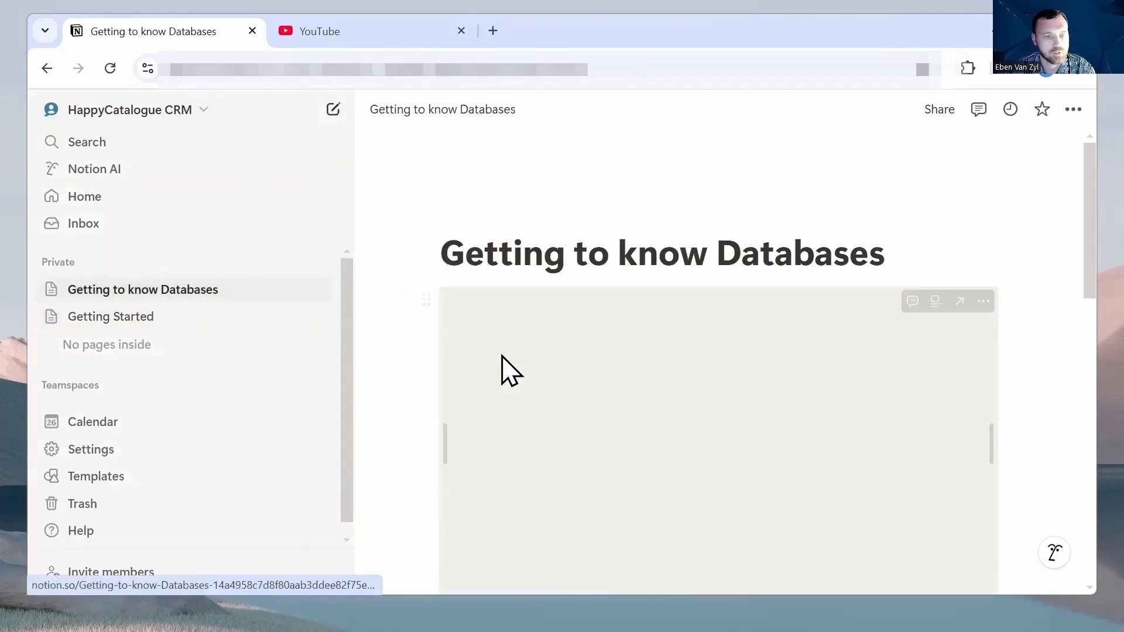
scroll(504, 338, down, 8)
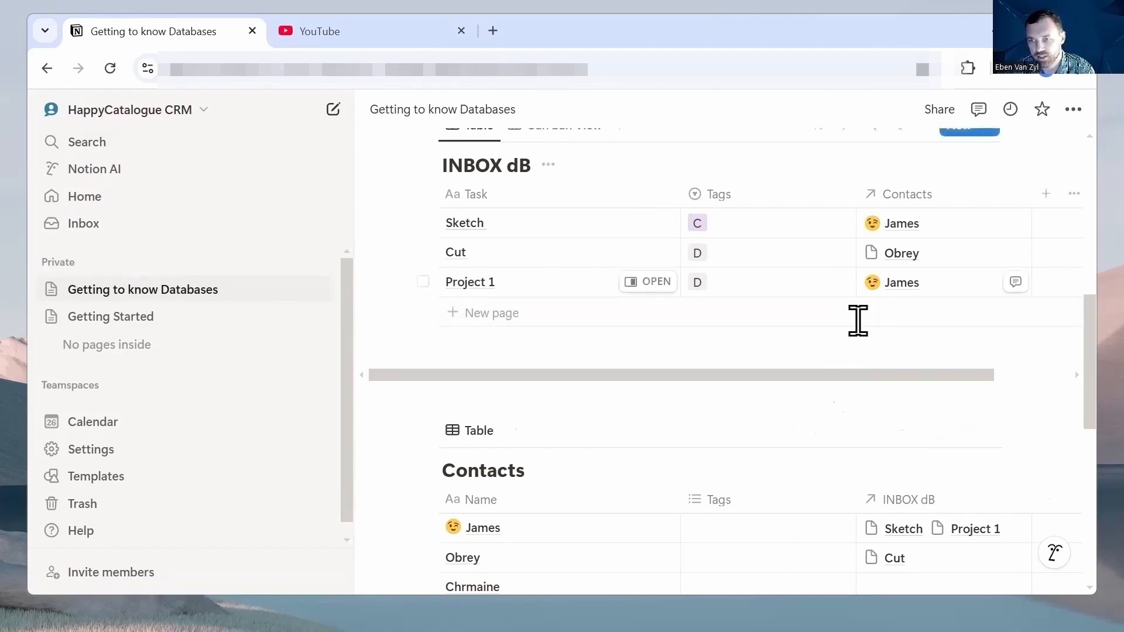
Open the contact linked to the Cut task and give its page a smiling emoji icon with its tongue out
click(902, 258)
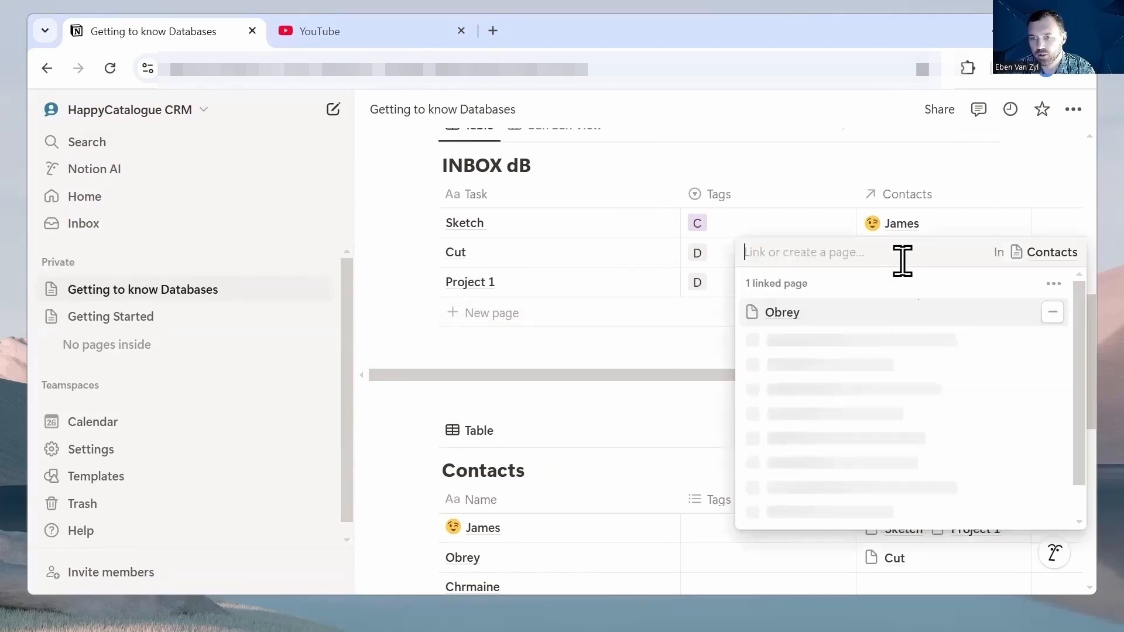
click(783, 315)
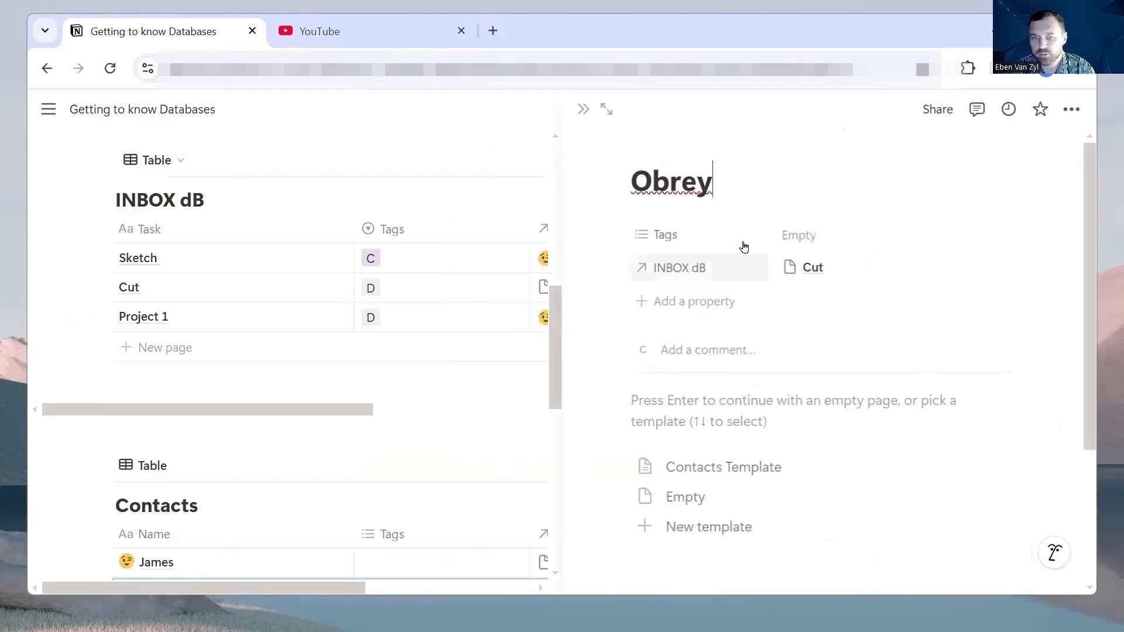
click(659, 146)
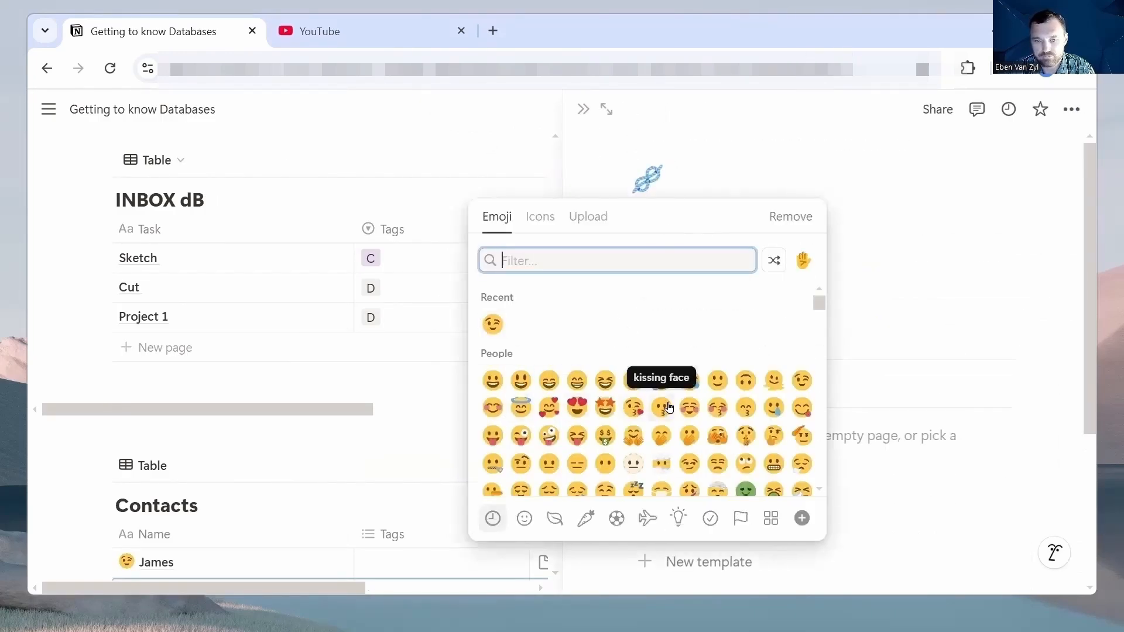
click(801, 414)
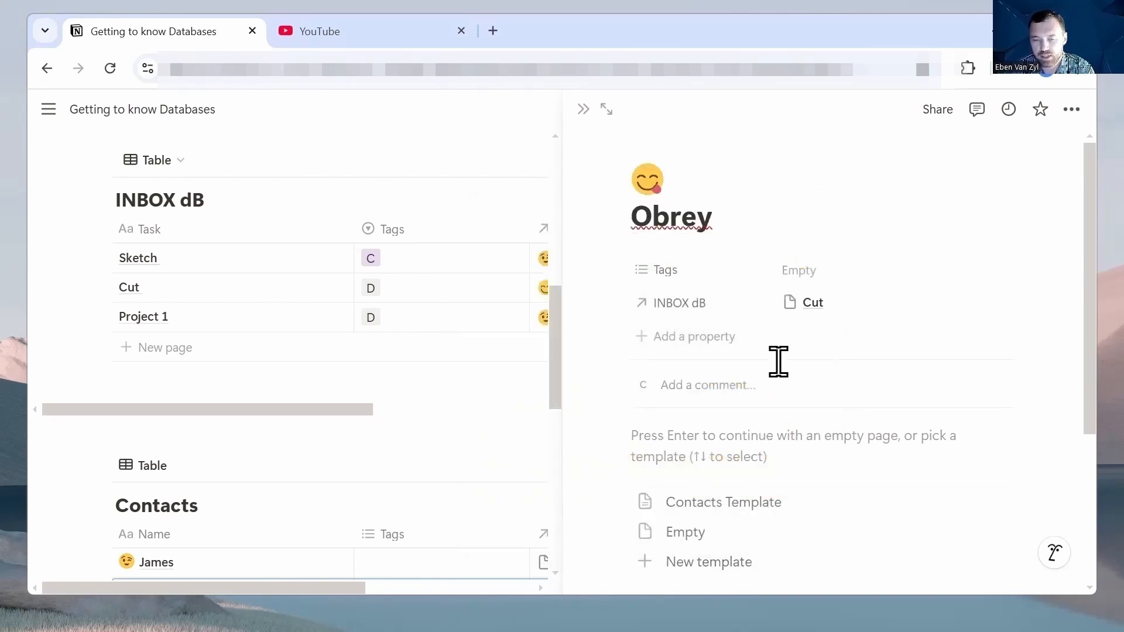
Open the second contact's record as a full page, hide the sidebar, and apply the Contacts Template
click(607, 108)
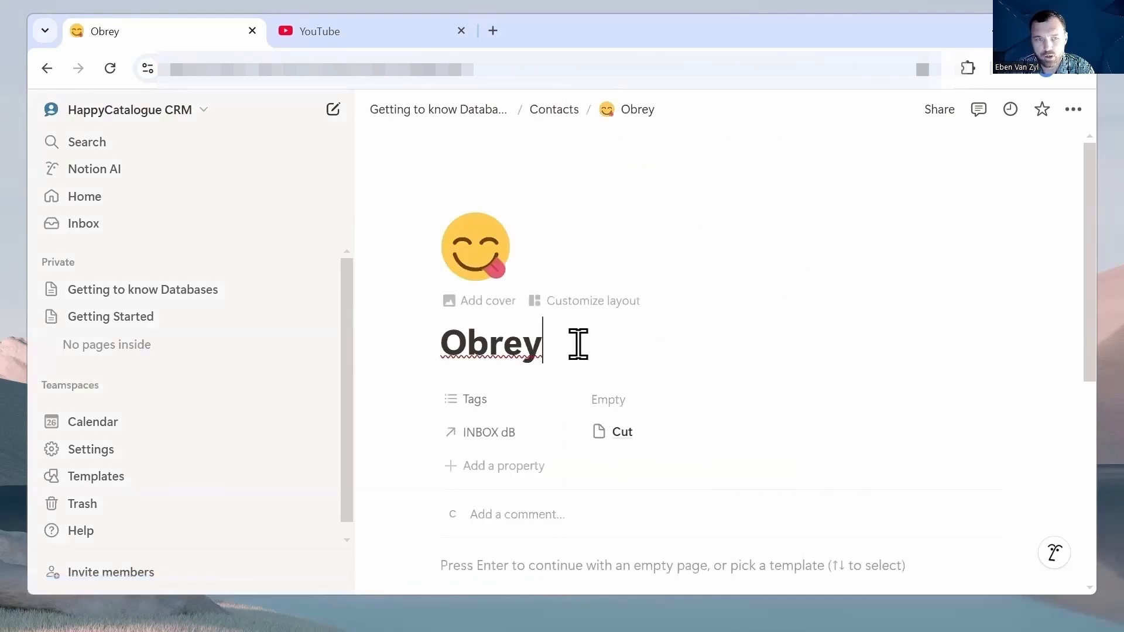
click(305, 109)
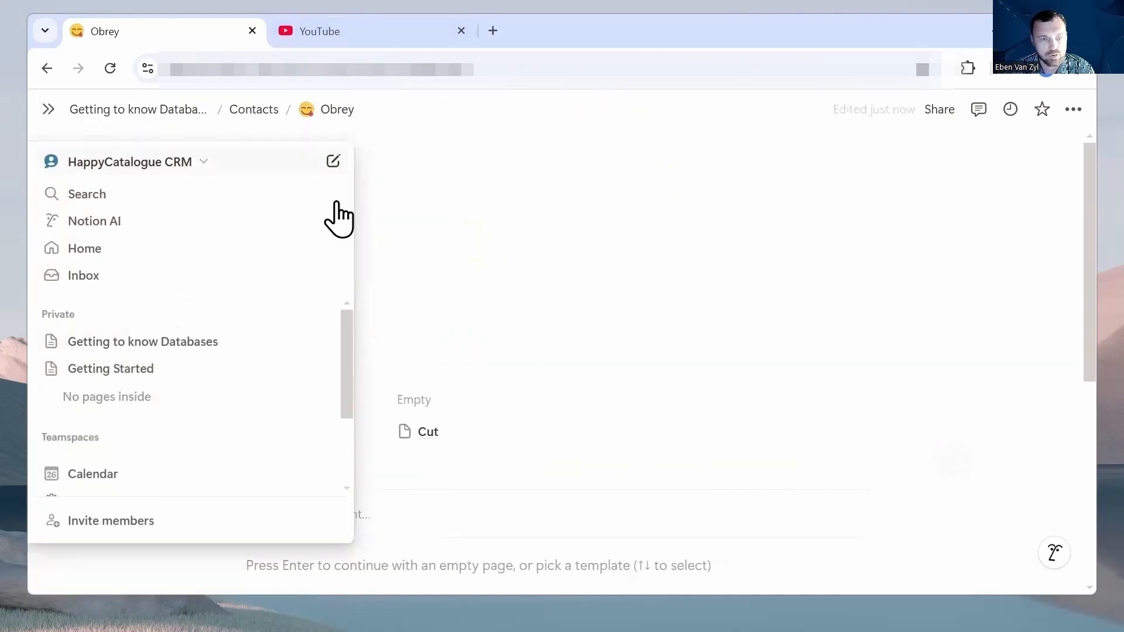
scroll(710, 487, down, 3)
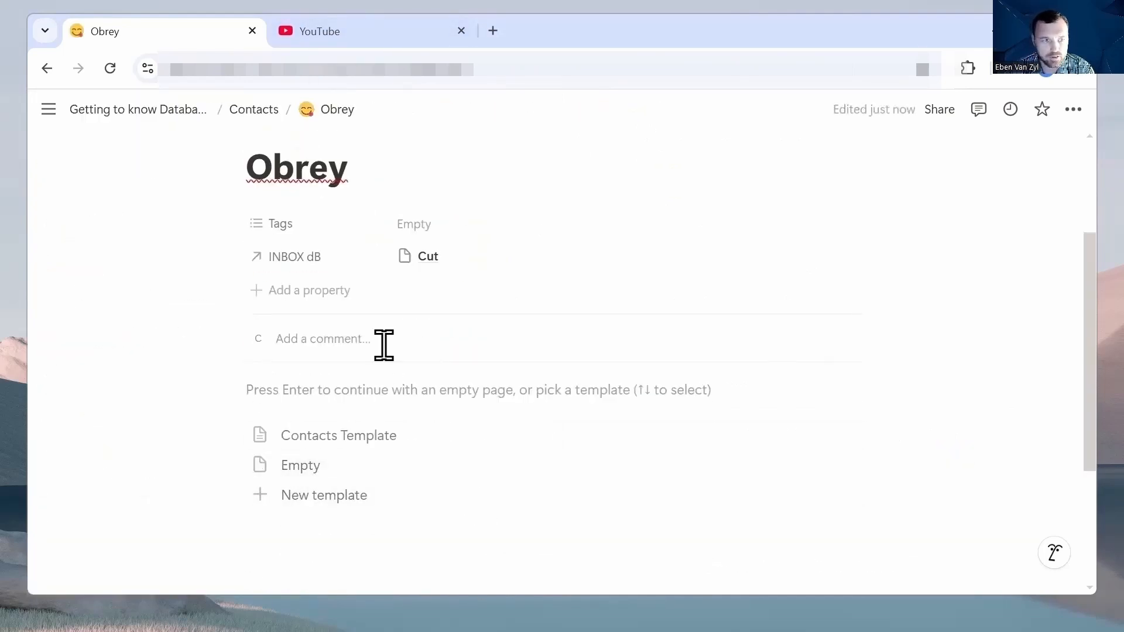
click(326, 434)
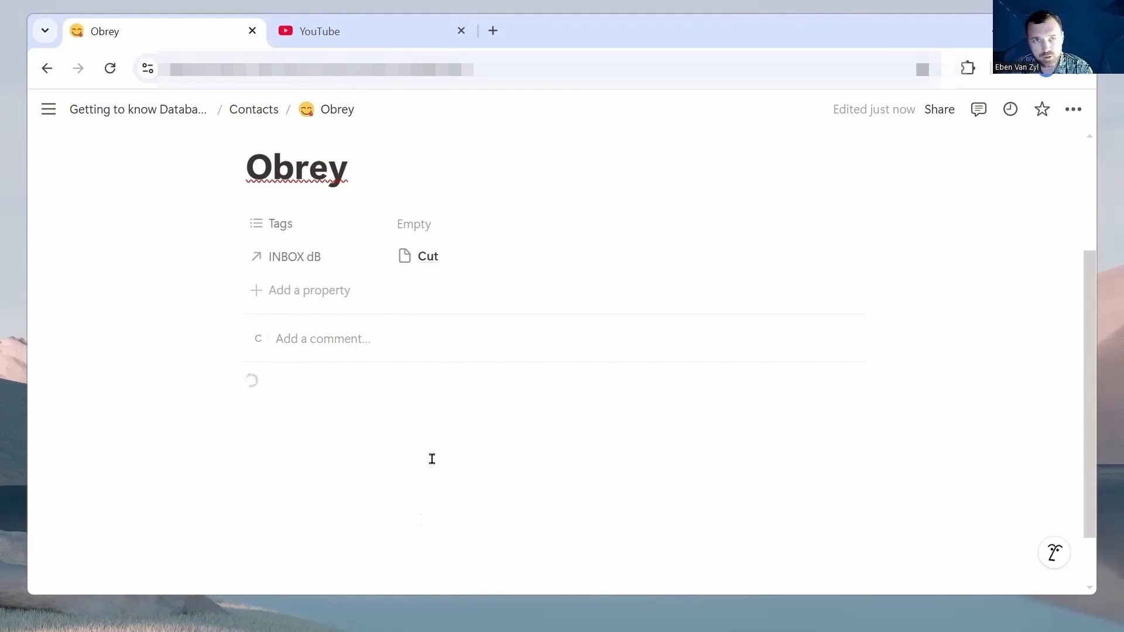
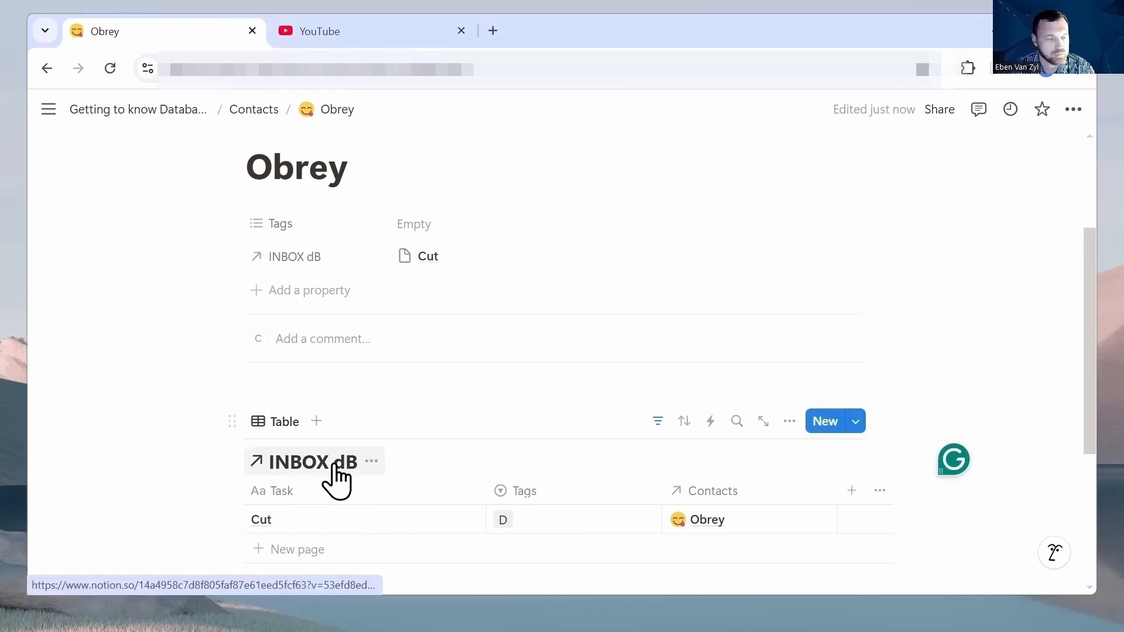
Delete all the template content, including the linked INBOX dB table, from the contact's page body
click(281, 423)
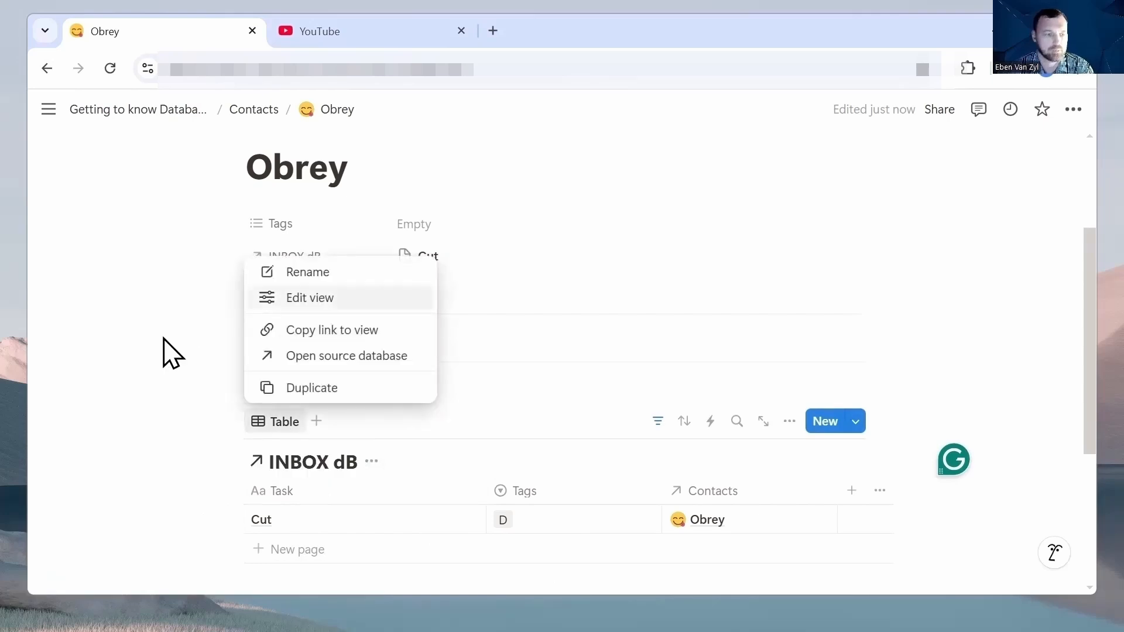
click(166, 357)
scroll(376, 556, down, 5)
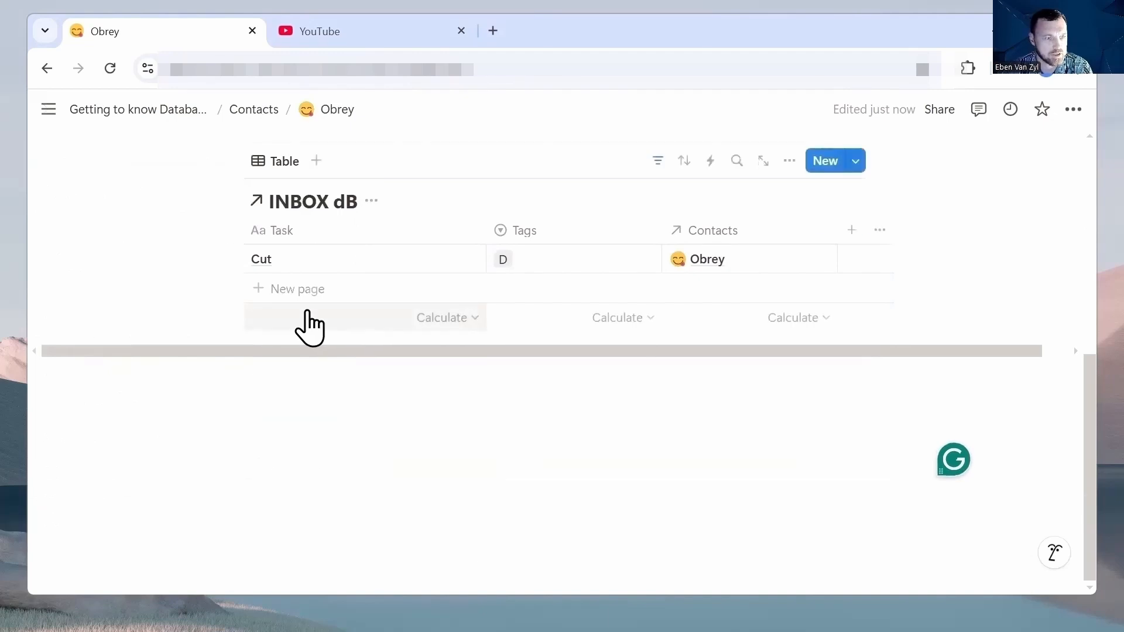
scroll(213, 359, up, 3)
drag(190, 289, 435, 534)
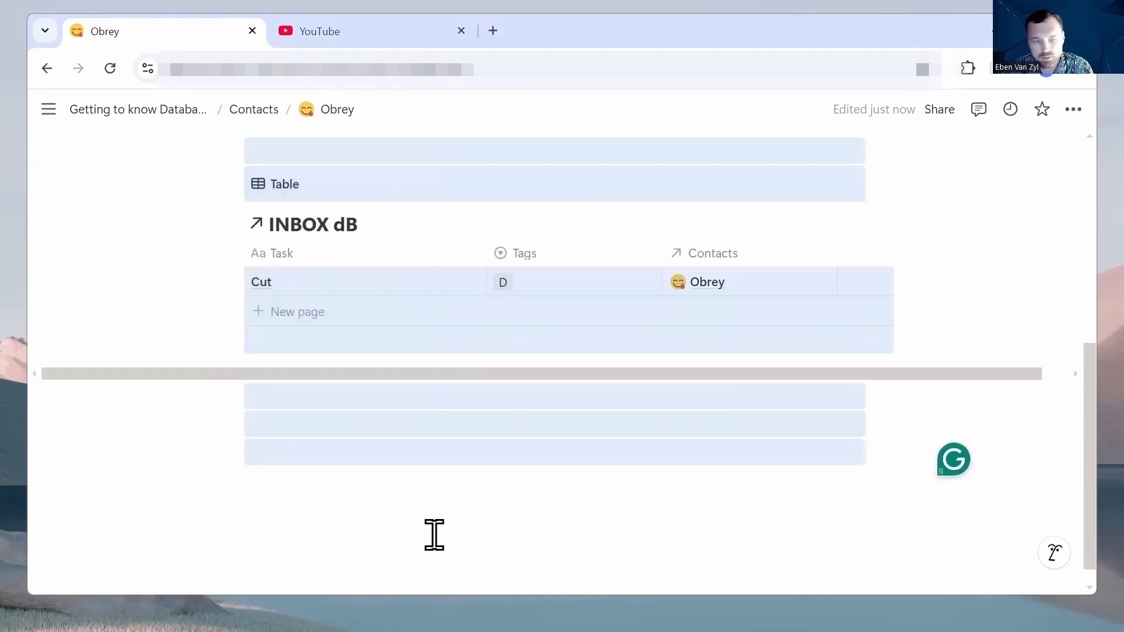
key(Delete)
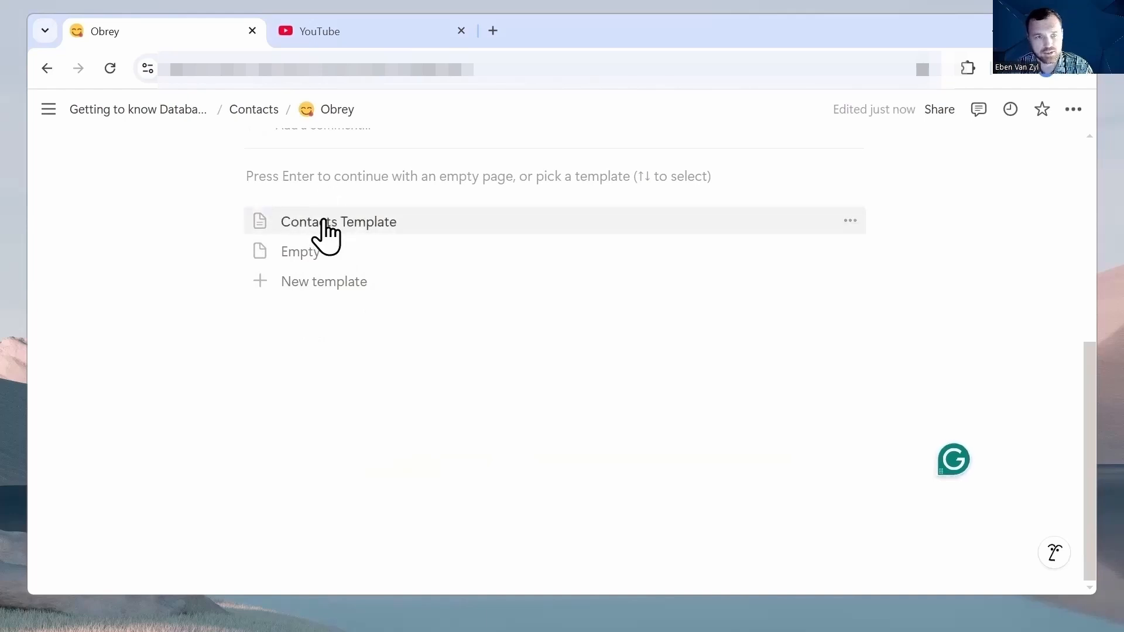
Edit the Contacts Template by duplicating its INBOX dB table view and naming the copy List View
click(850, 221)
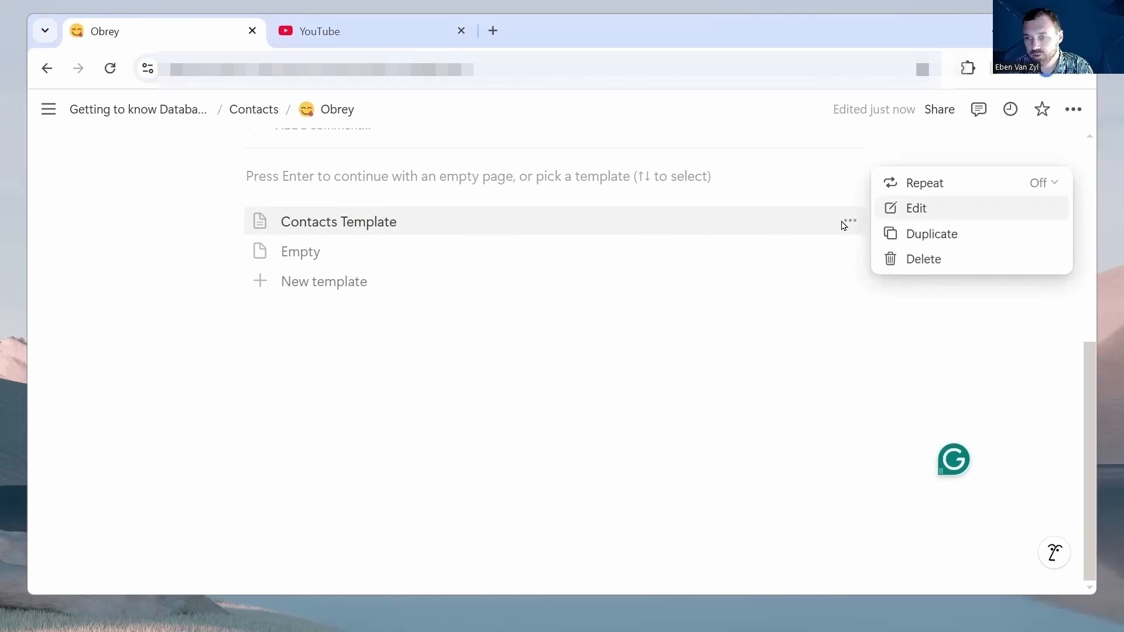
click(891, 211)
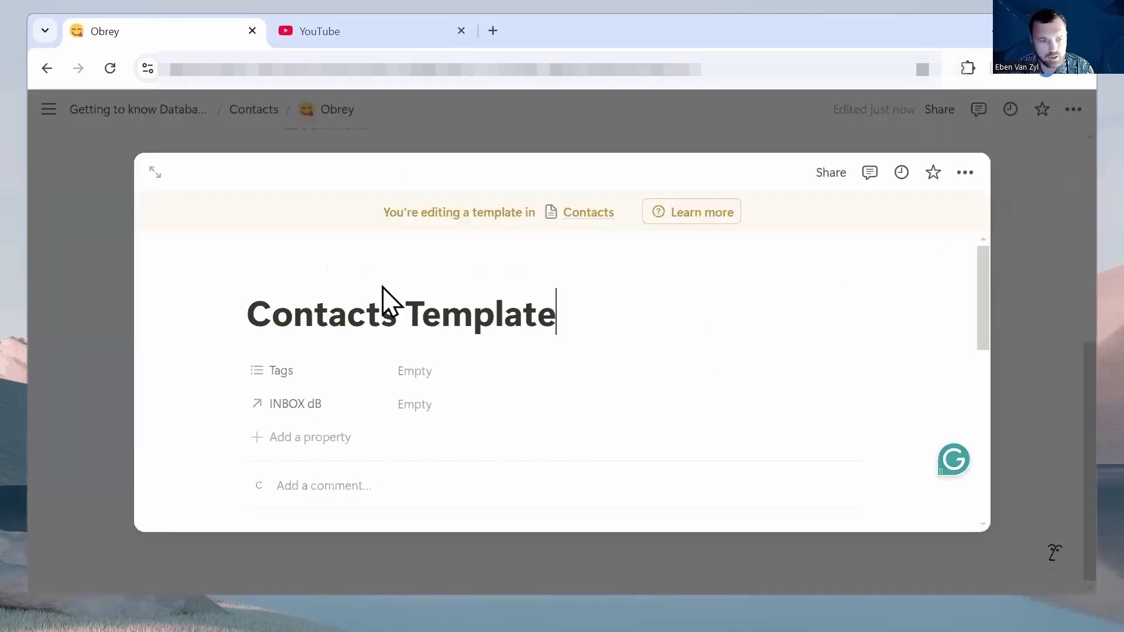
scroll(382, 296, down, 2)
scroll(382, 296, down, 3)
click(283, 305)
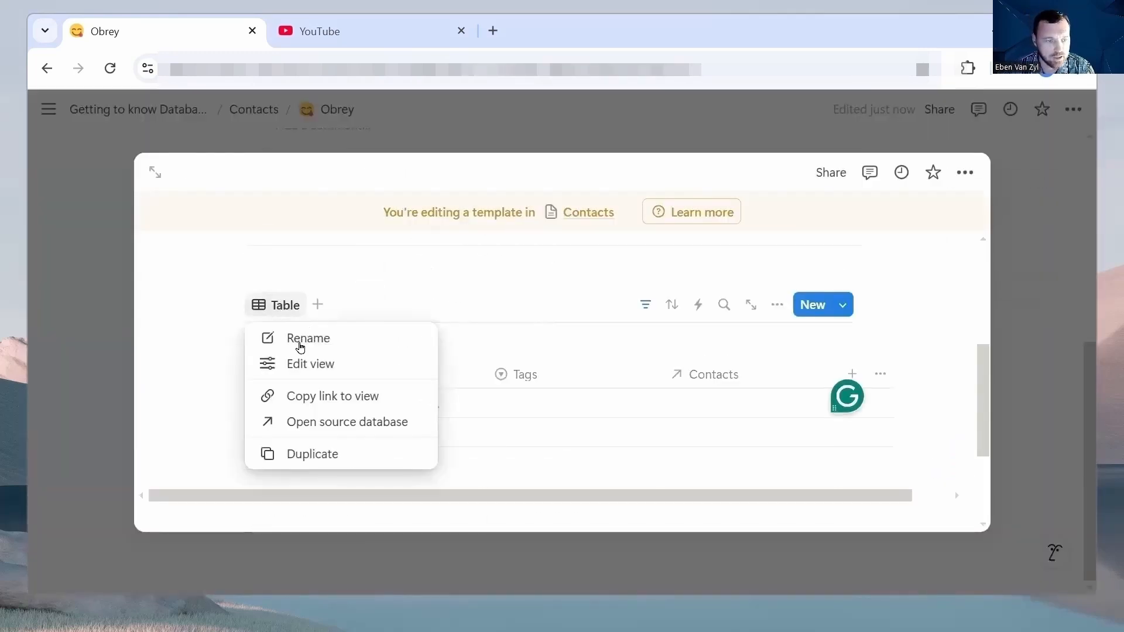
click(319, 454)
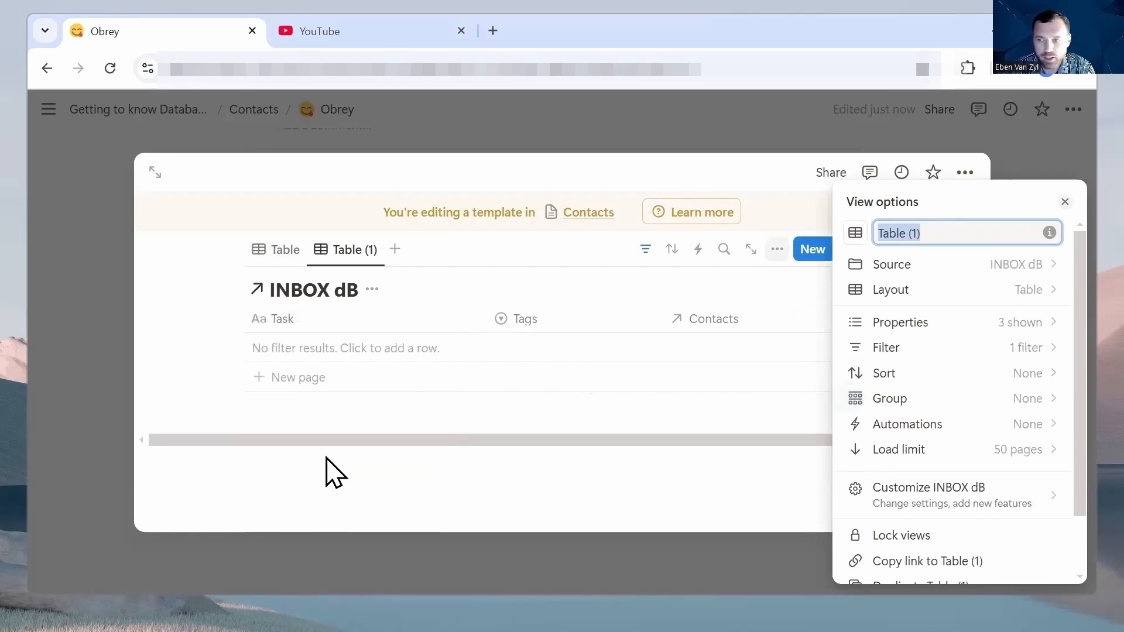
text(La)
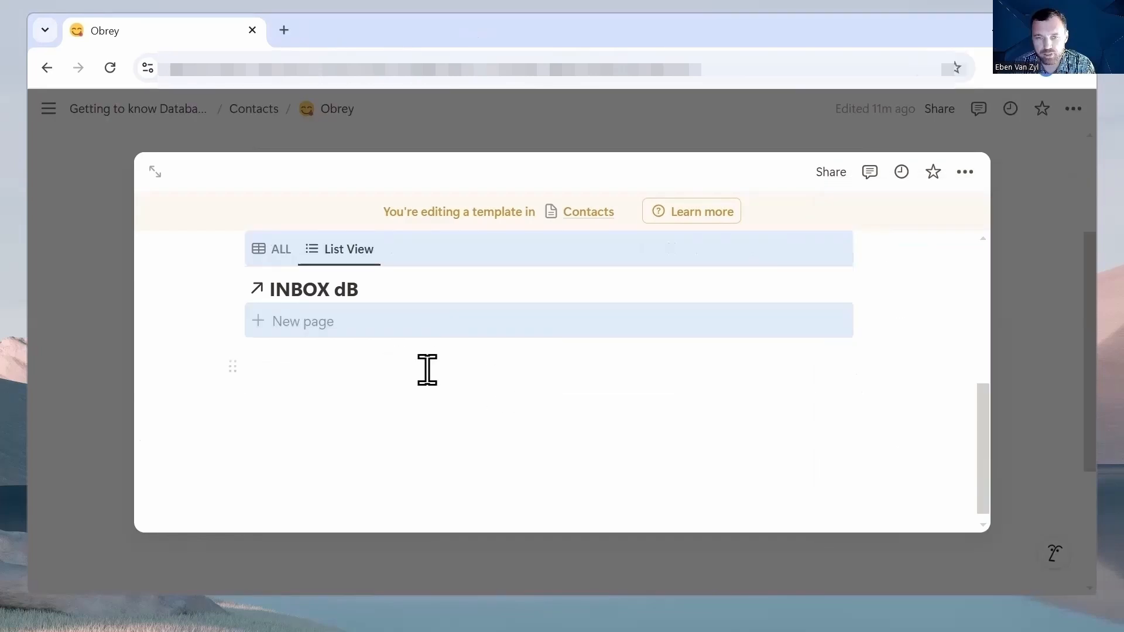
Close the template editor and apply the updated Contacts Template to the contact's page
click(1023, 322)
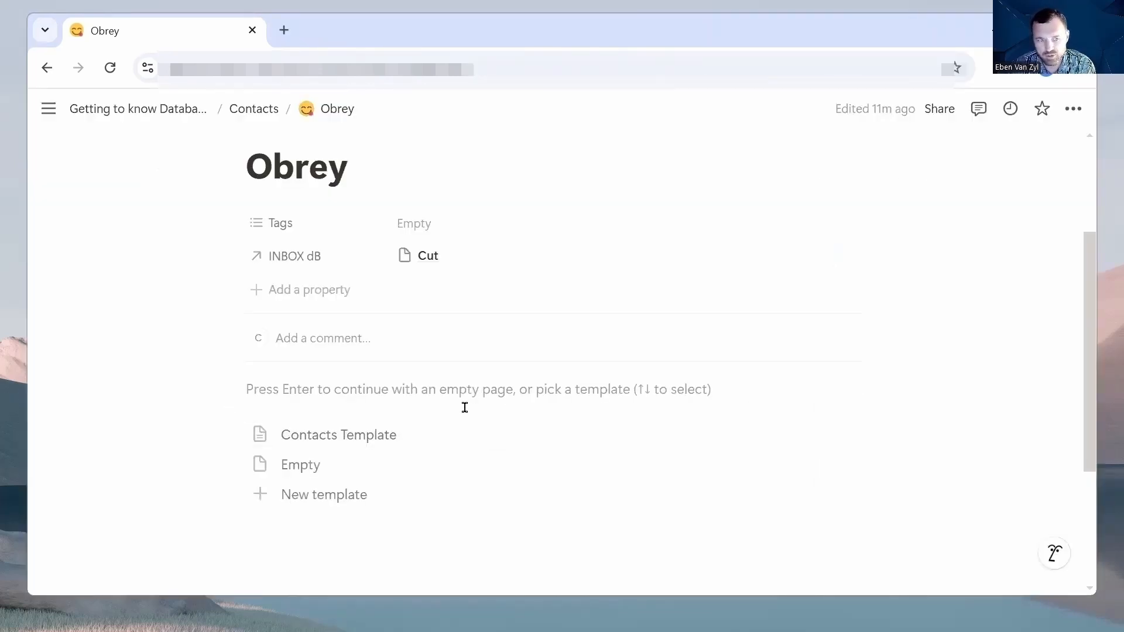
click(311, 439)
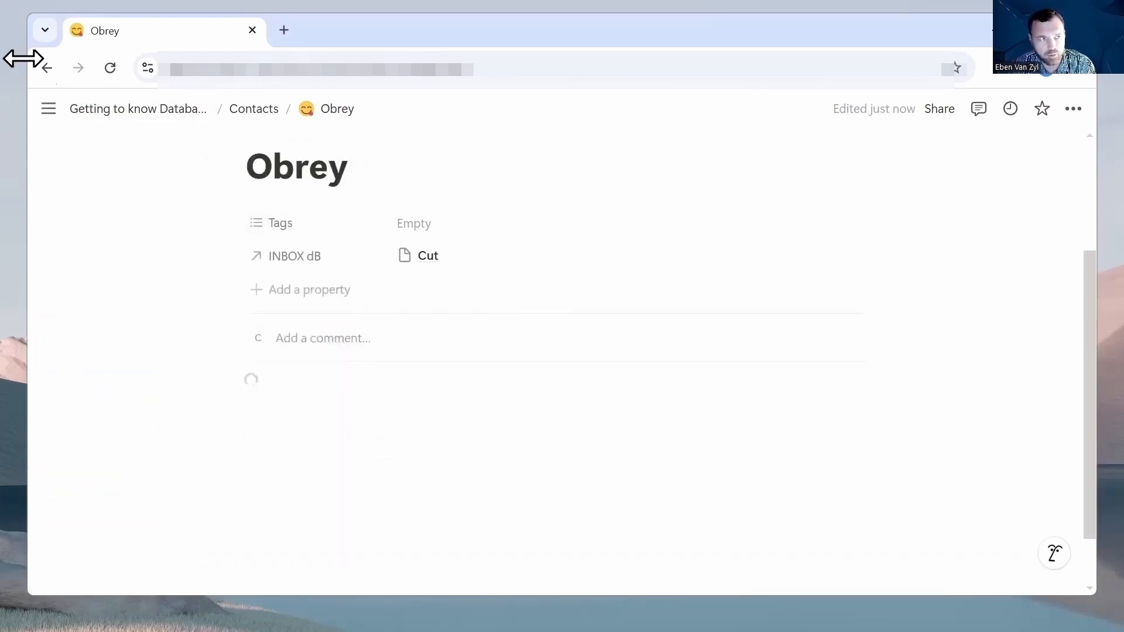
click(44, 68)
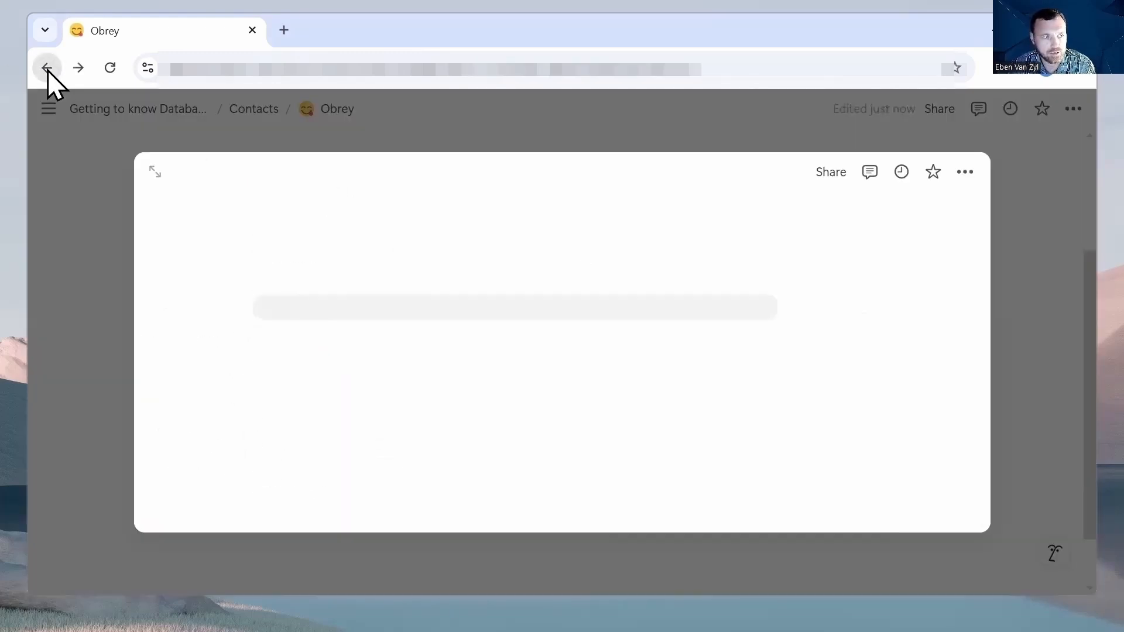
click(79, 70)
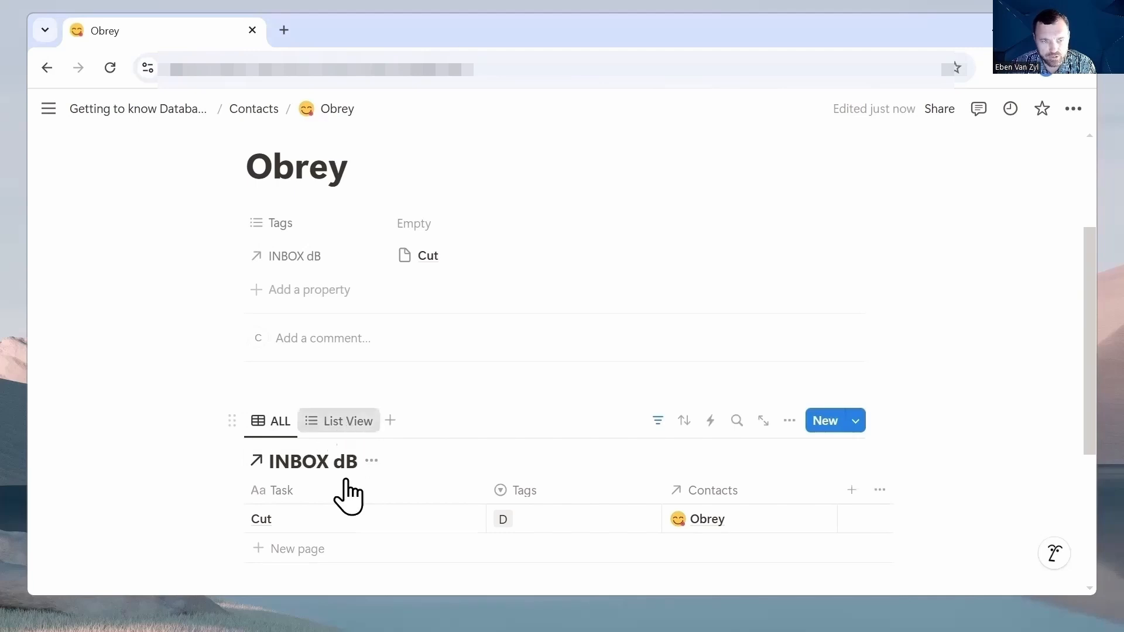
Compare how the contact's INBOX dB task appears in List View and in the ALL table view
click(341, 423)
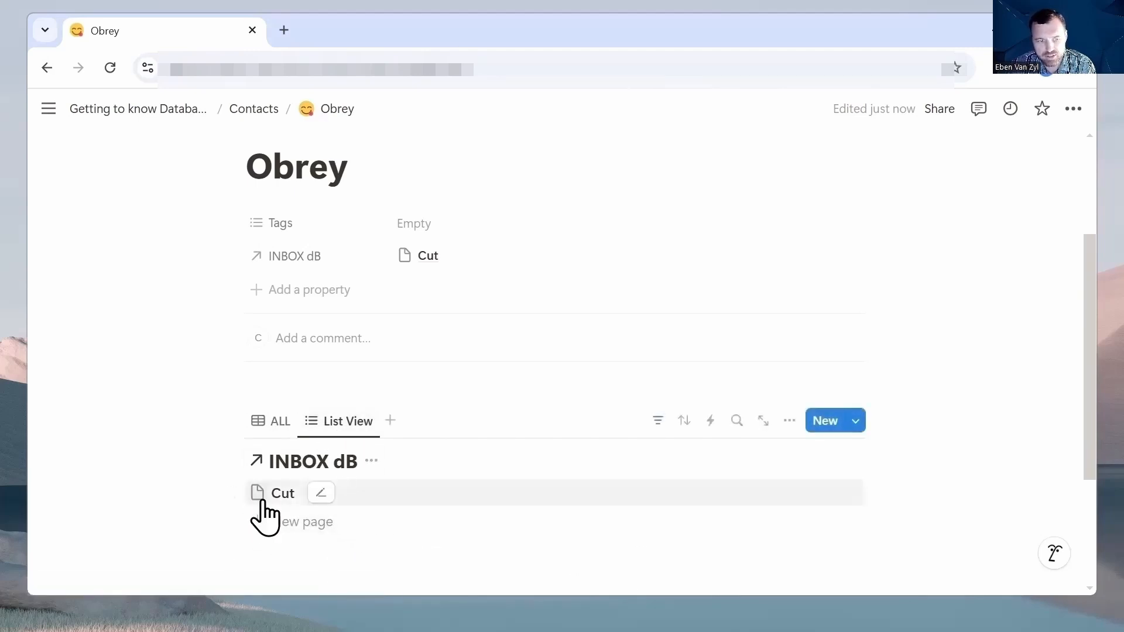
click(277, 424)
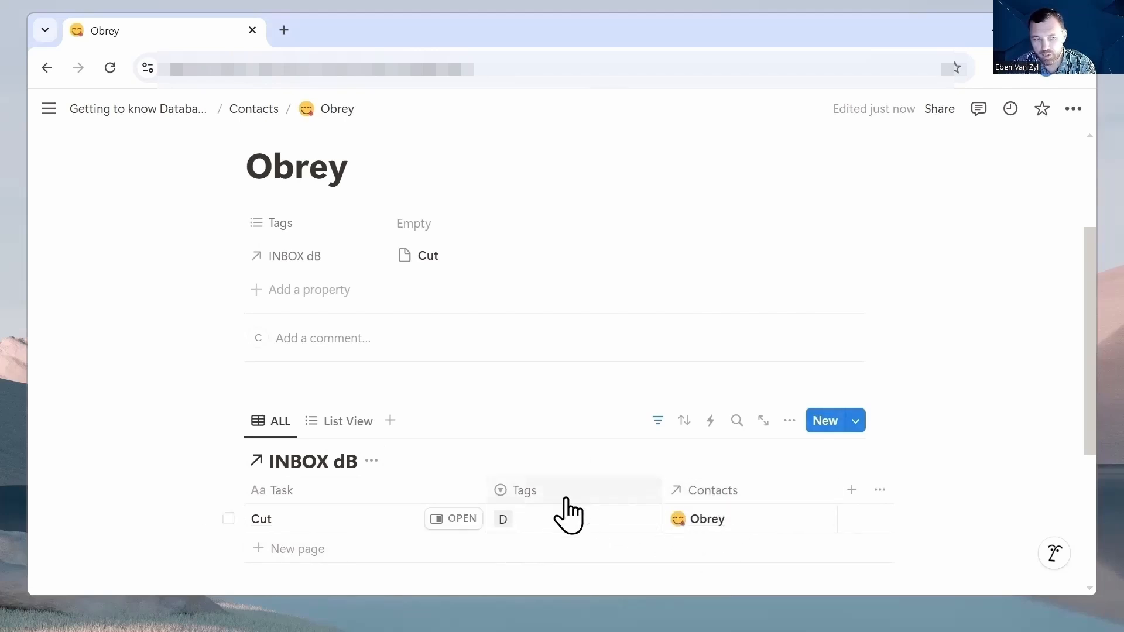
click(335, 432)
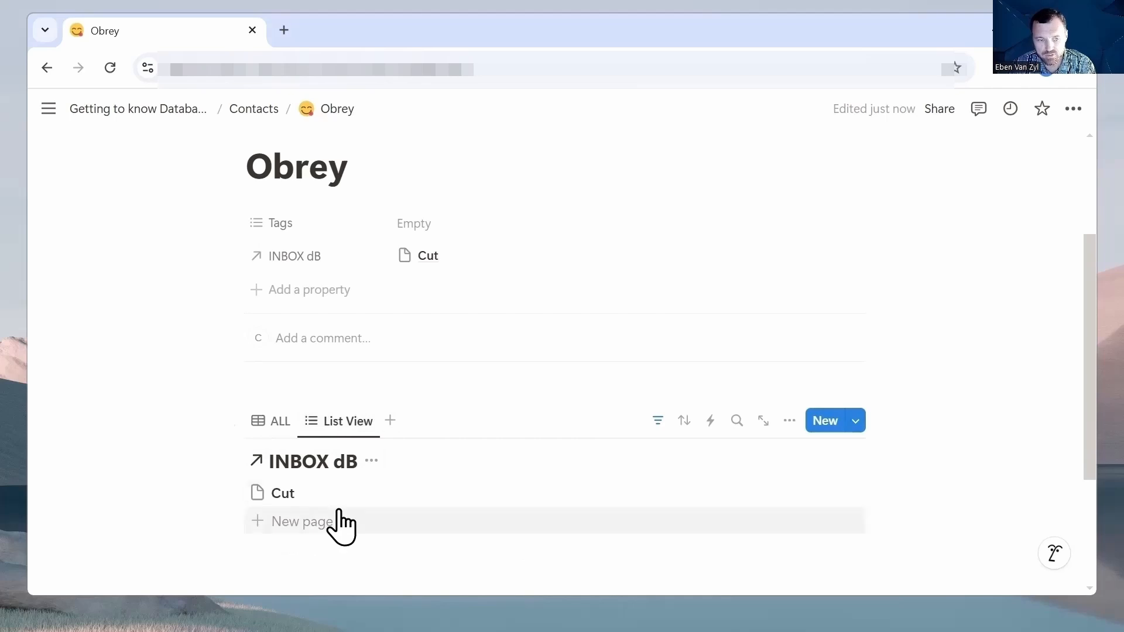
Show the hidden Contacts property in the INBOX dB List View
click(790, 422)
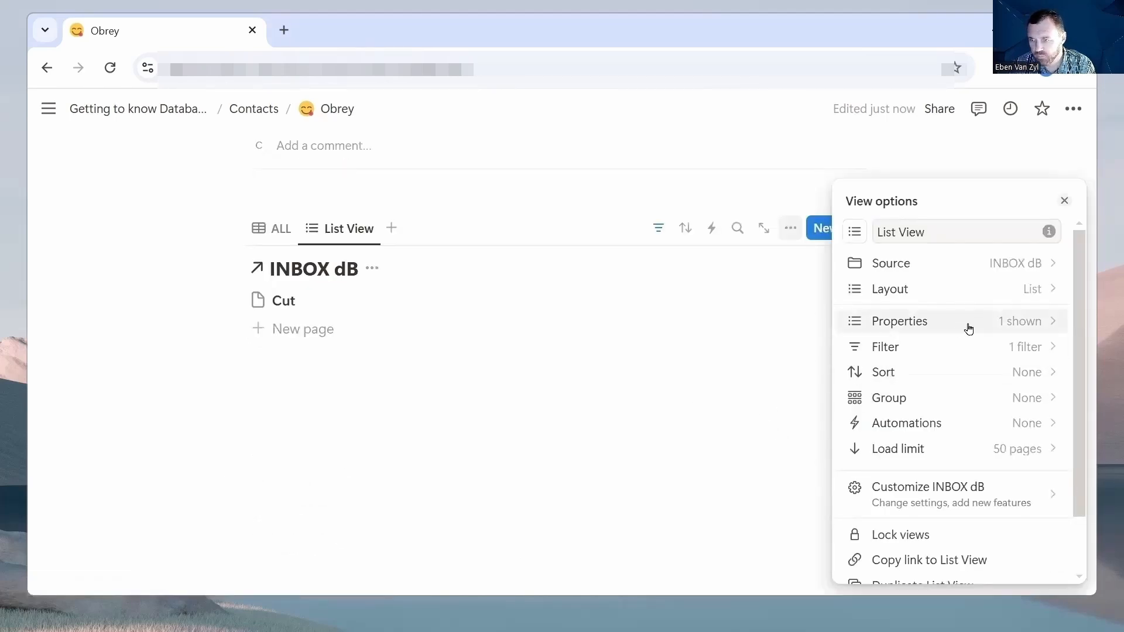
click(995, 322)
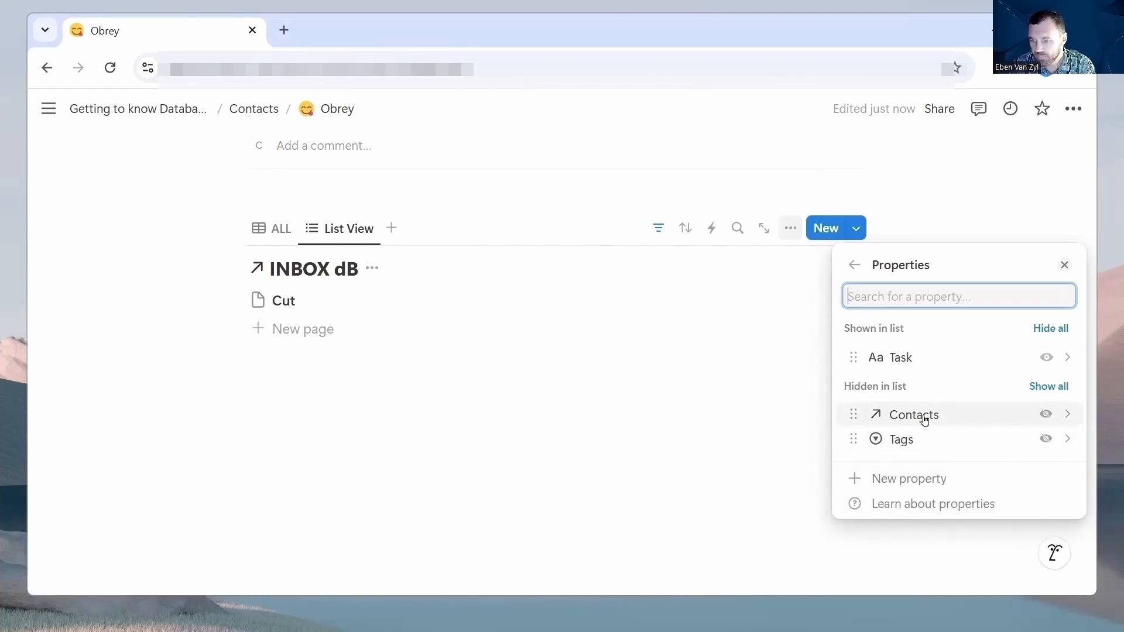
click(1047, 415)
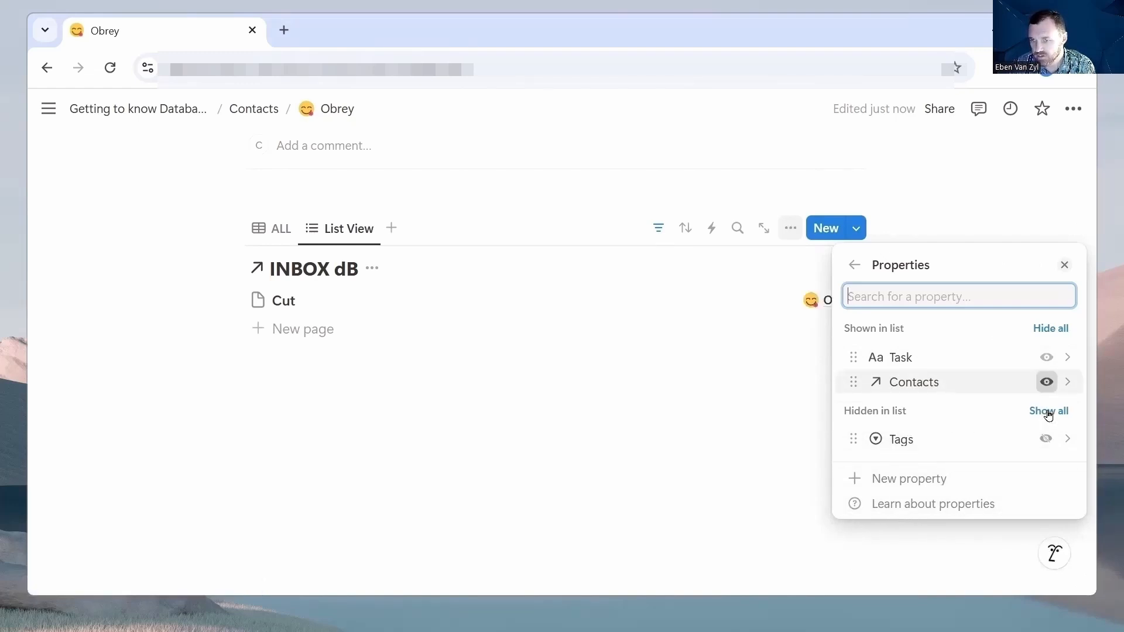
click(761, 431)
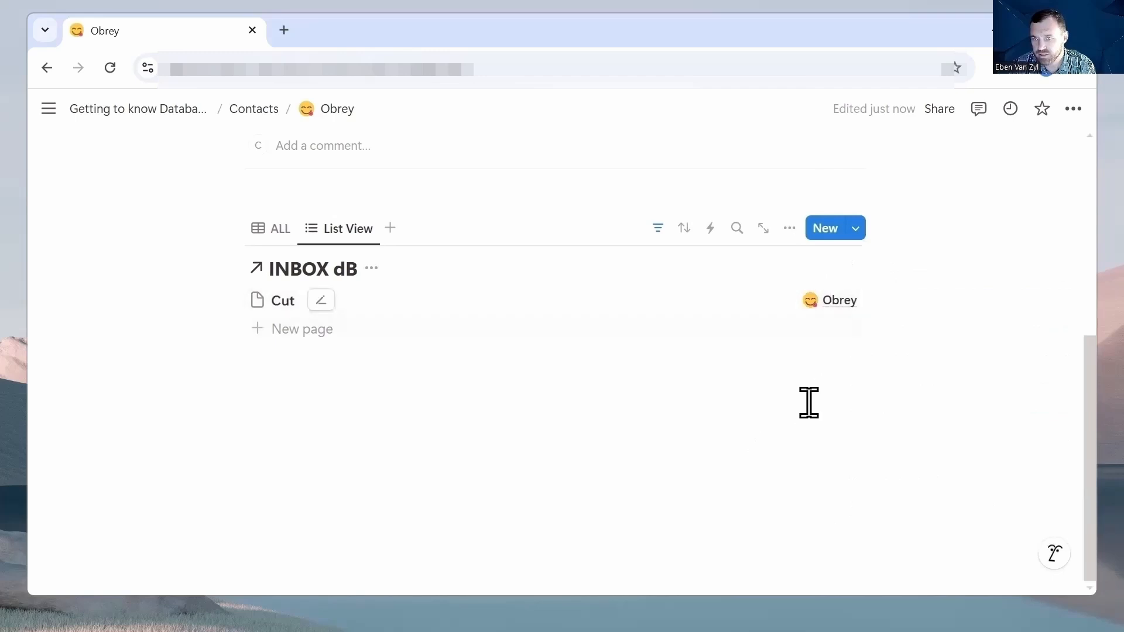
Open the view options of the INBOX dB List View again
click(790, 228)
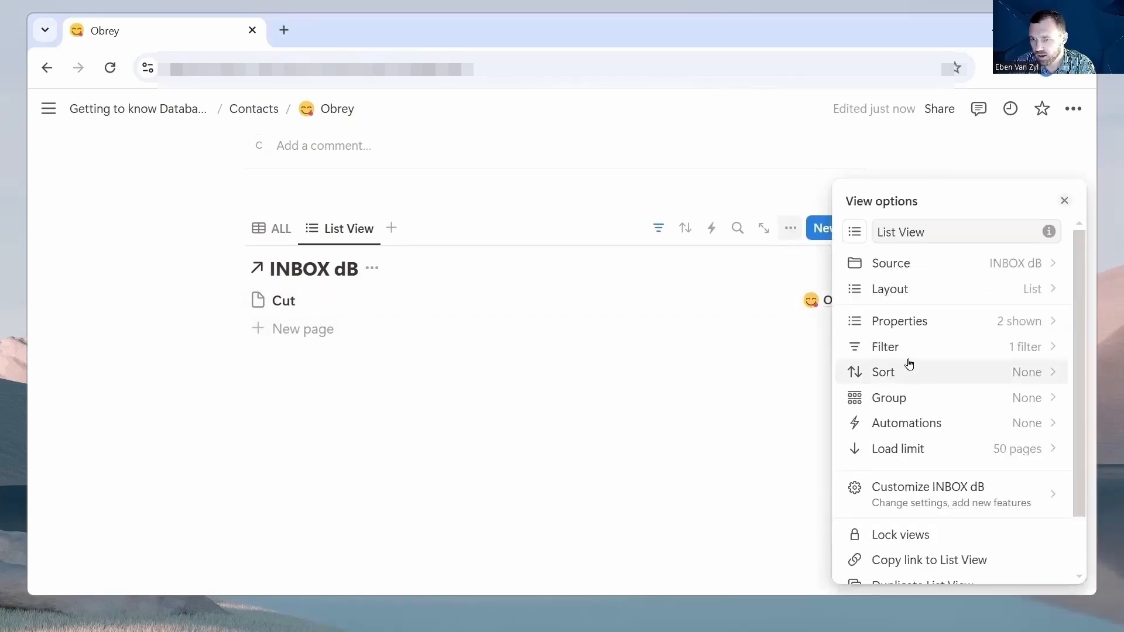
Hide the Contacts property and show the Tags property in the INBOX dB List View
click(915, 324)
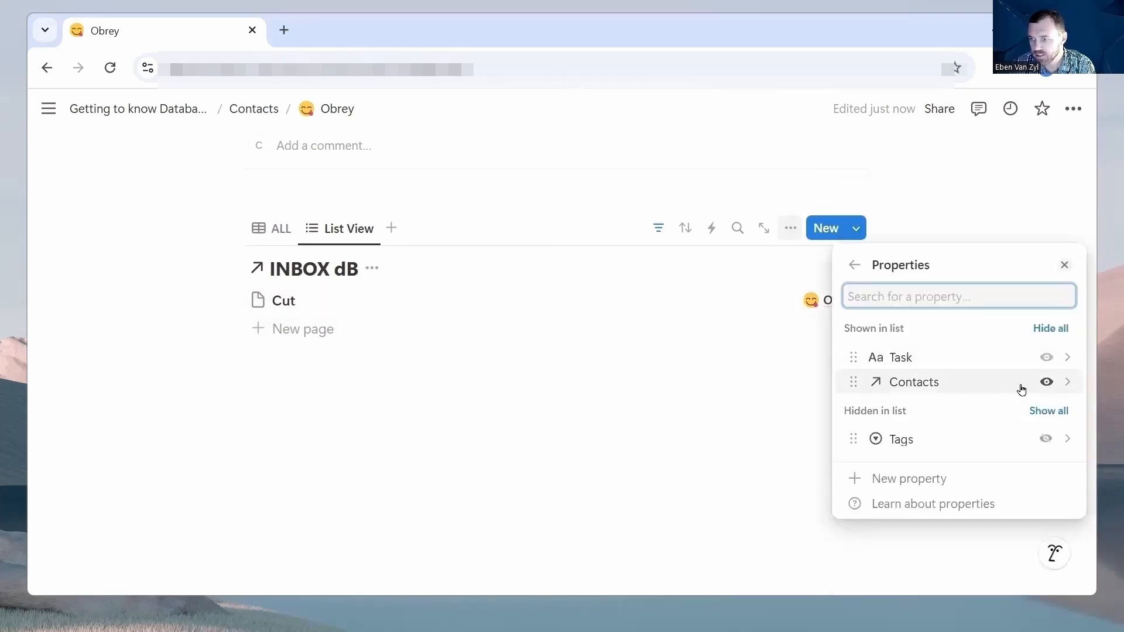
click(1046, 383)
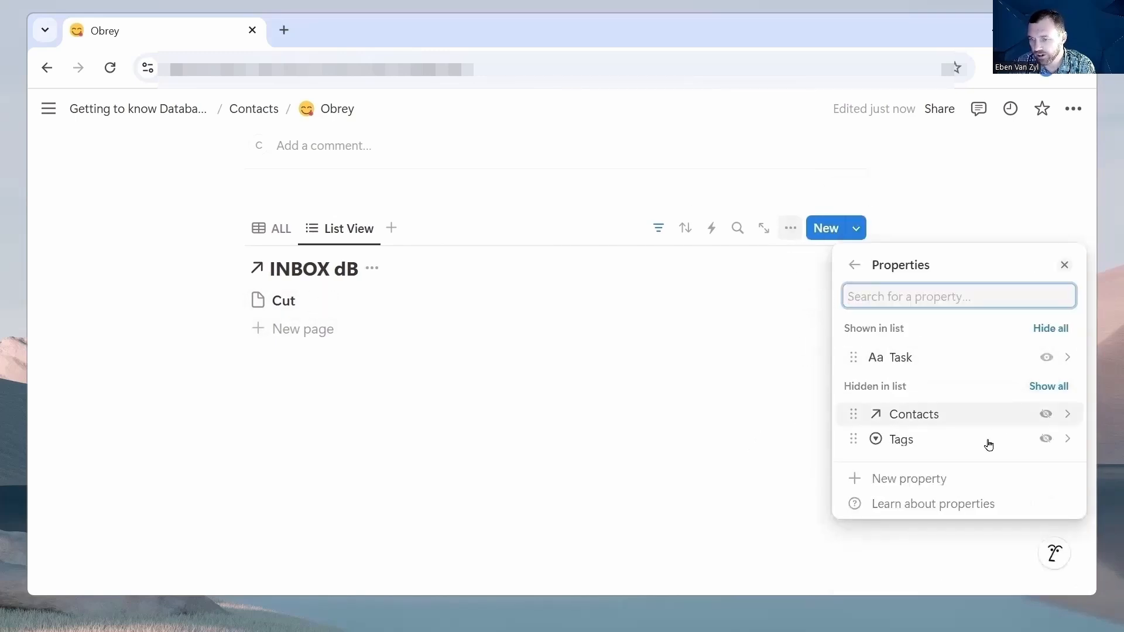
click(1046, 439)
click(700, 457)
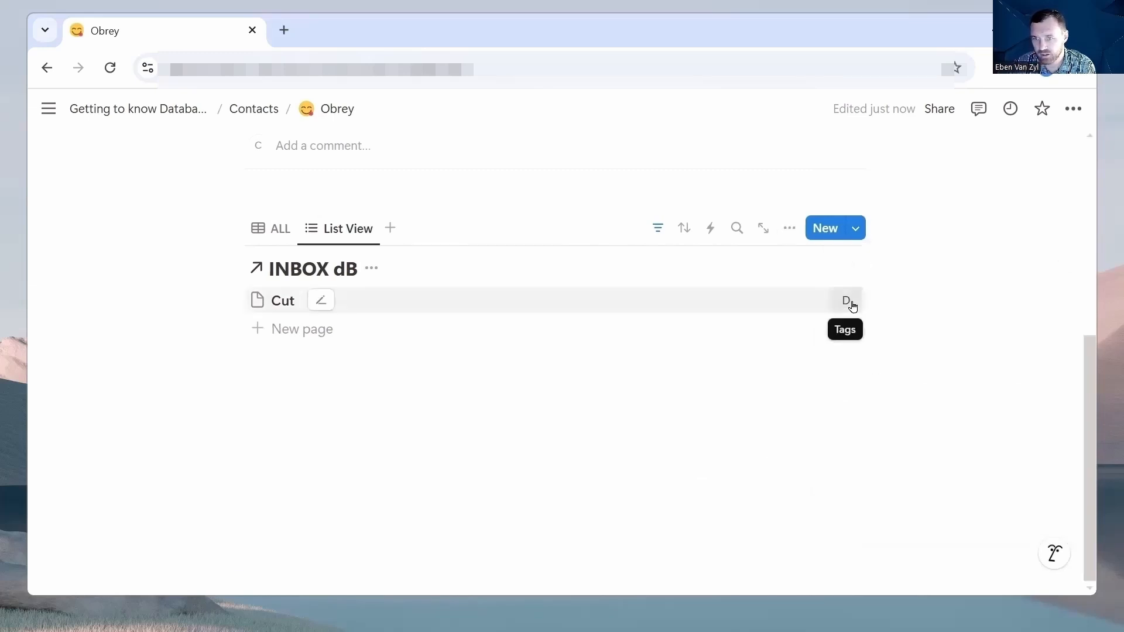
Hide the Tags property in the List View so that only Task is shown
click(790, 228)
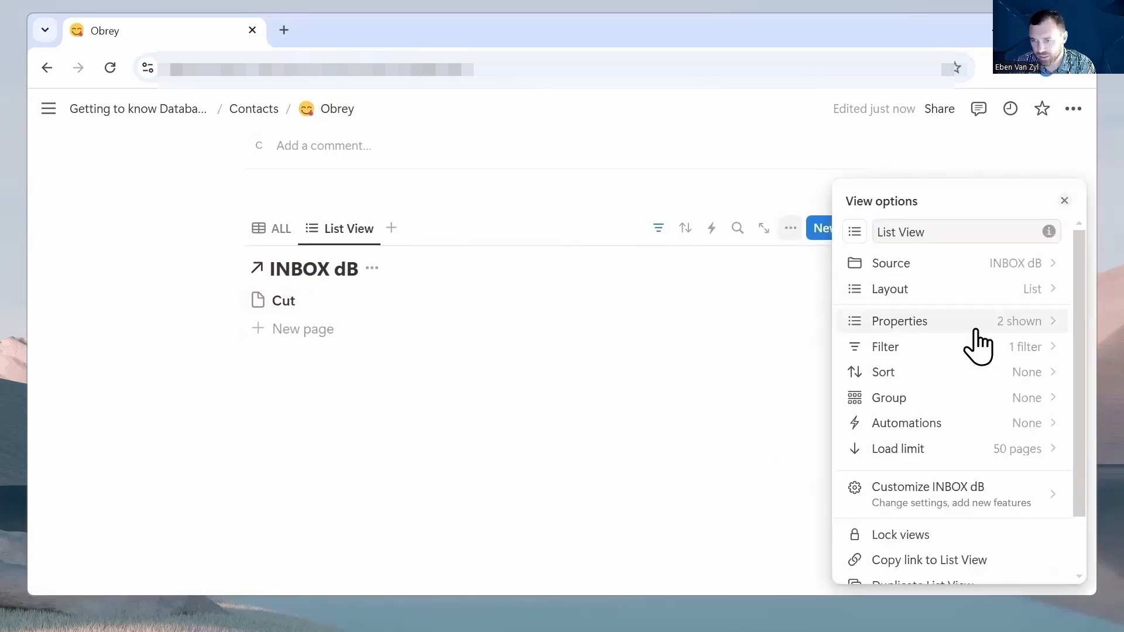
click(1001, 326)
click(1046, 382)
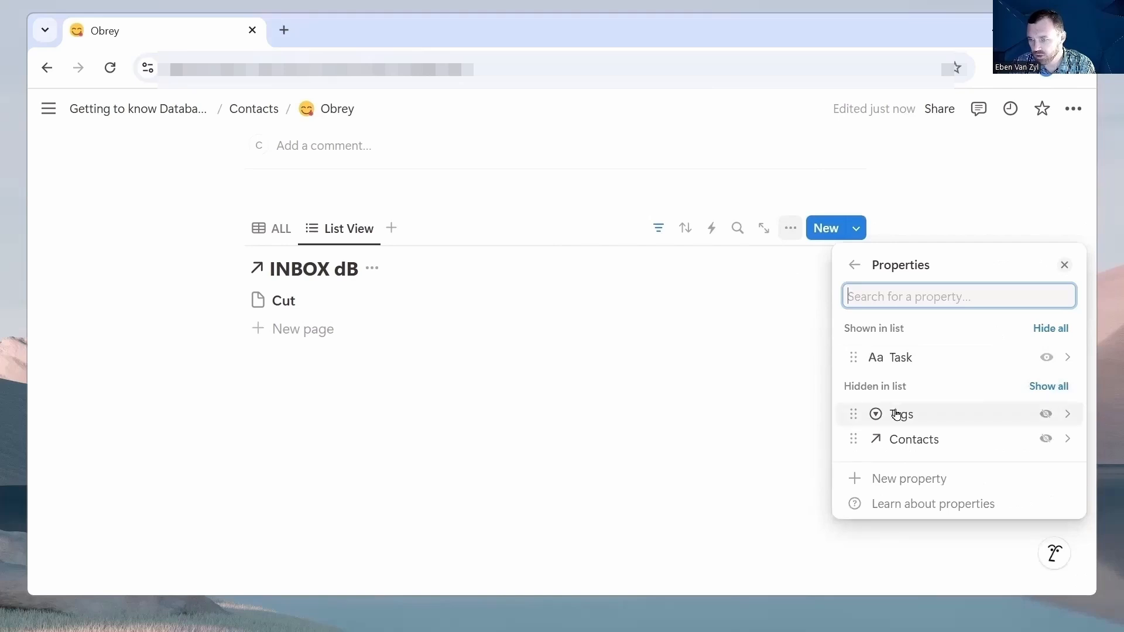
click(668, 437)
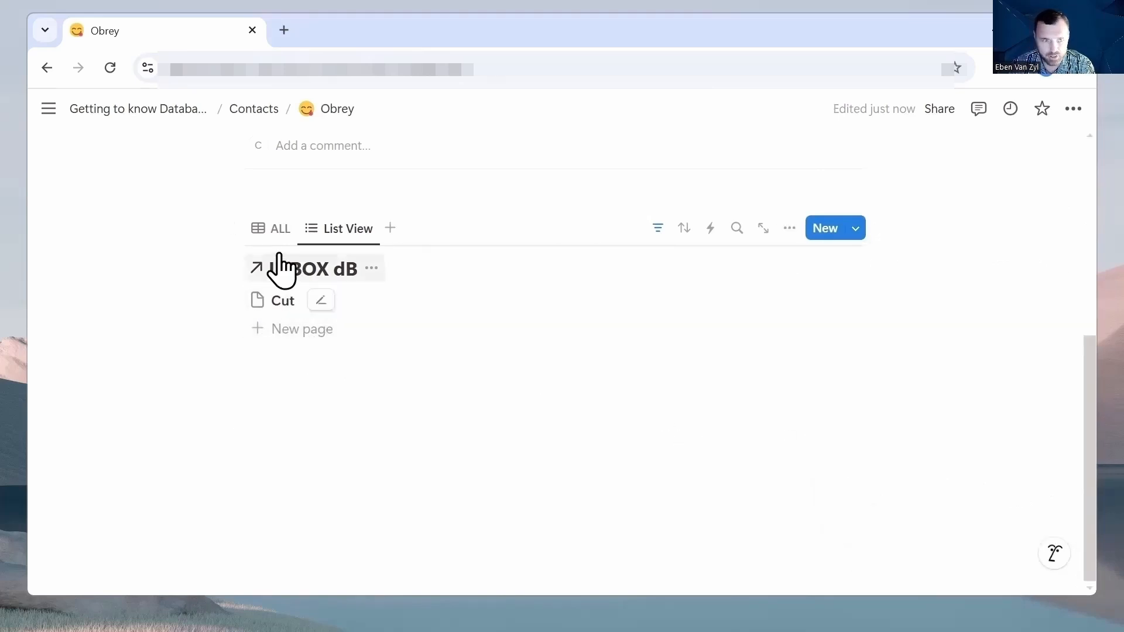
Add a Checkbox property to the INBOX dB table in the ALL view
click(277, 229)
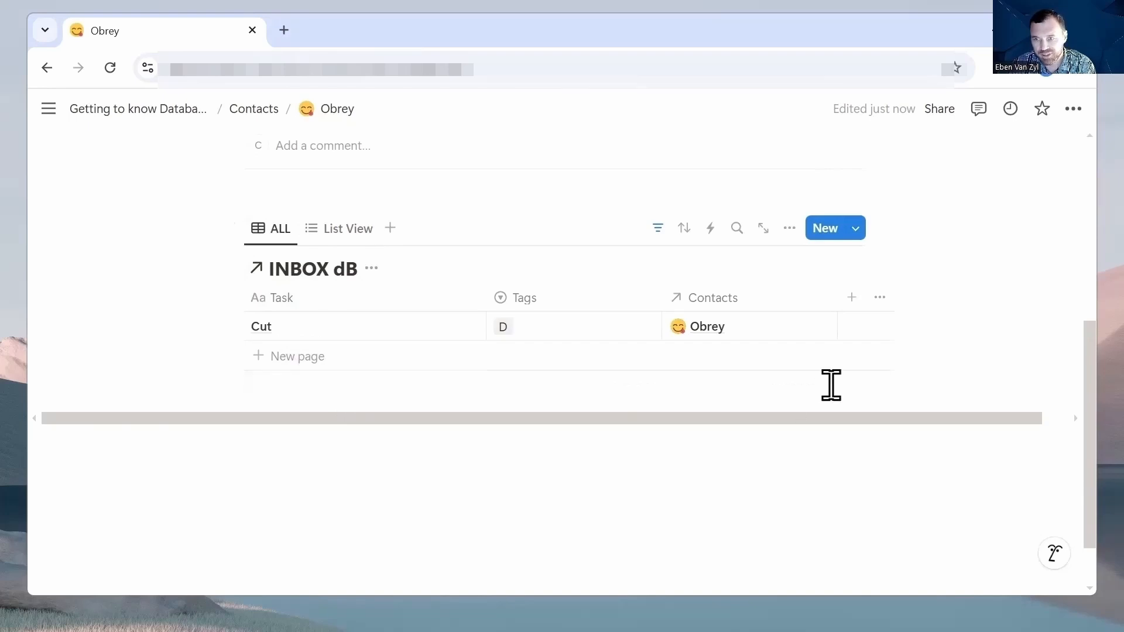
click(852, 297)
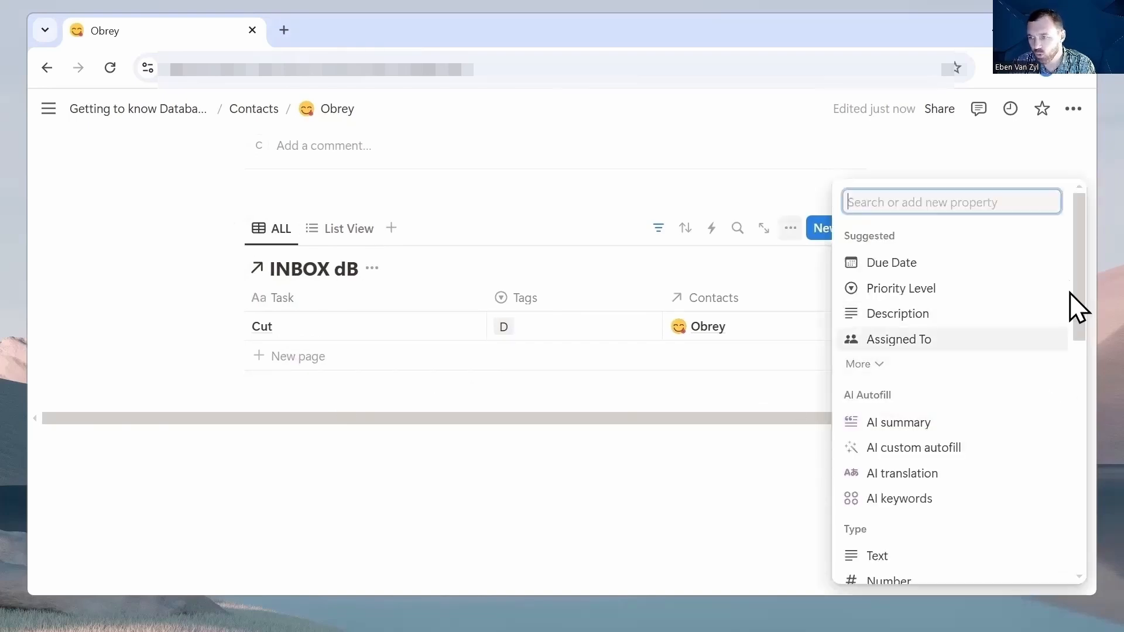
drag(1070, 283, 1066, 385)
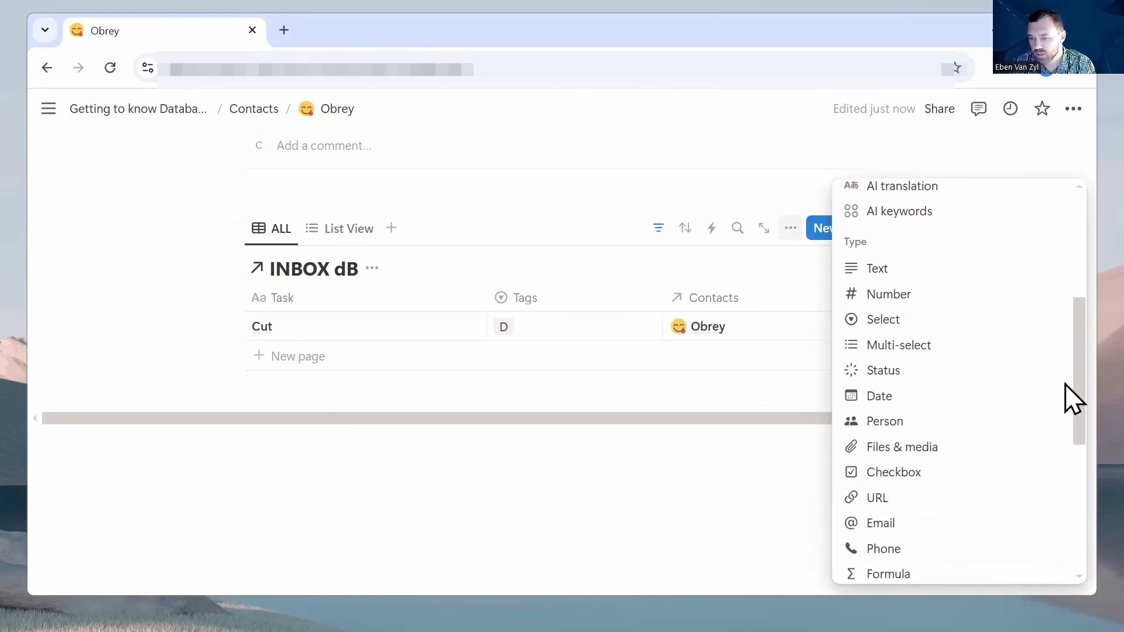
click(881, 480)
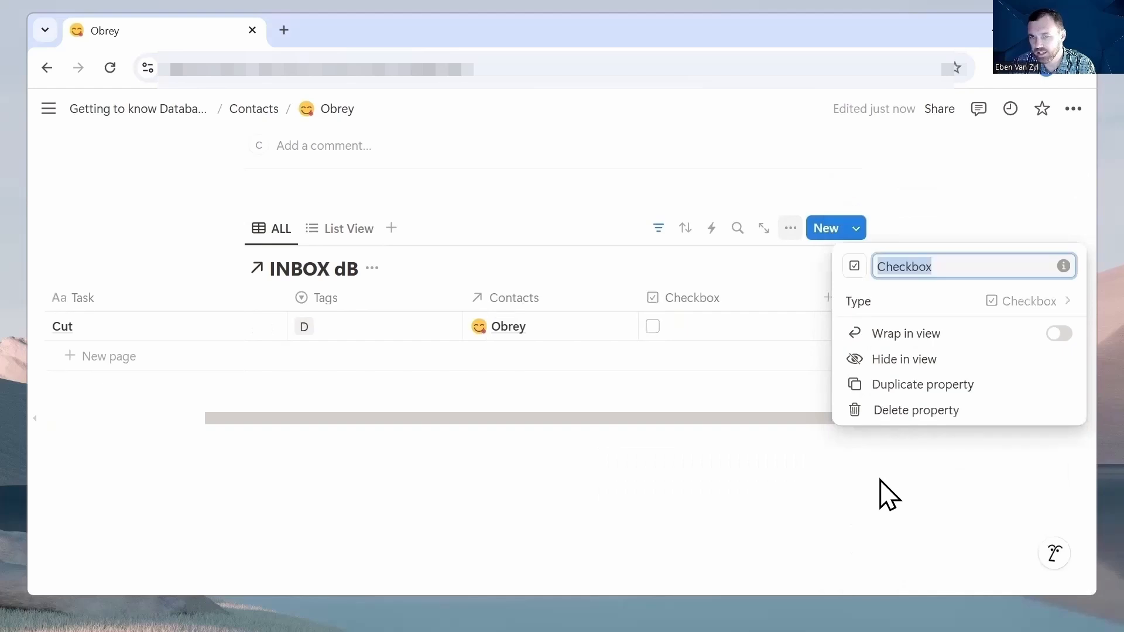
Rename the new checkbox property as Done
click(688, 303)
click(690, 298)
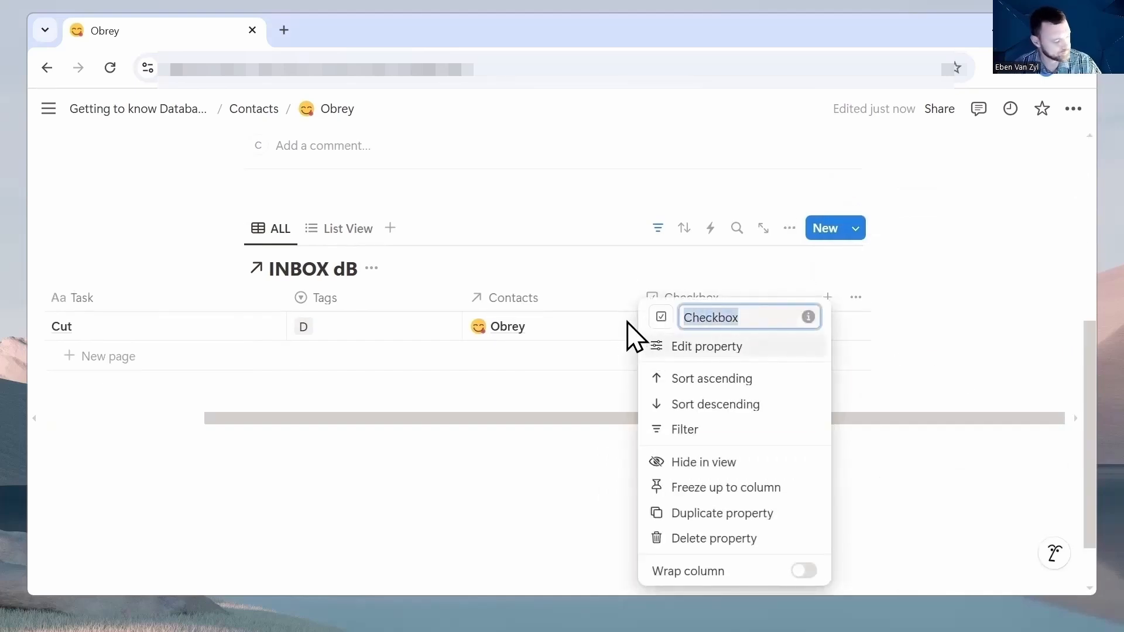
text(Done)
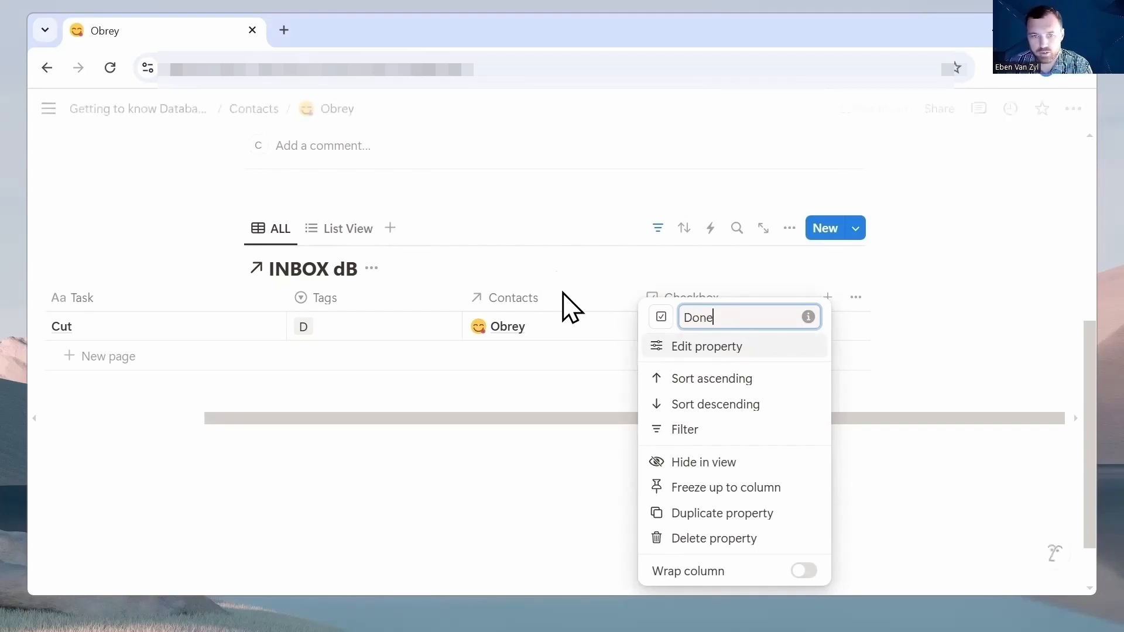
click(555, 265)
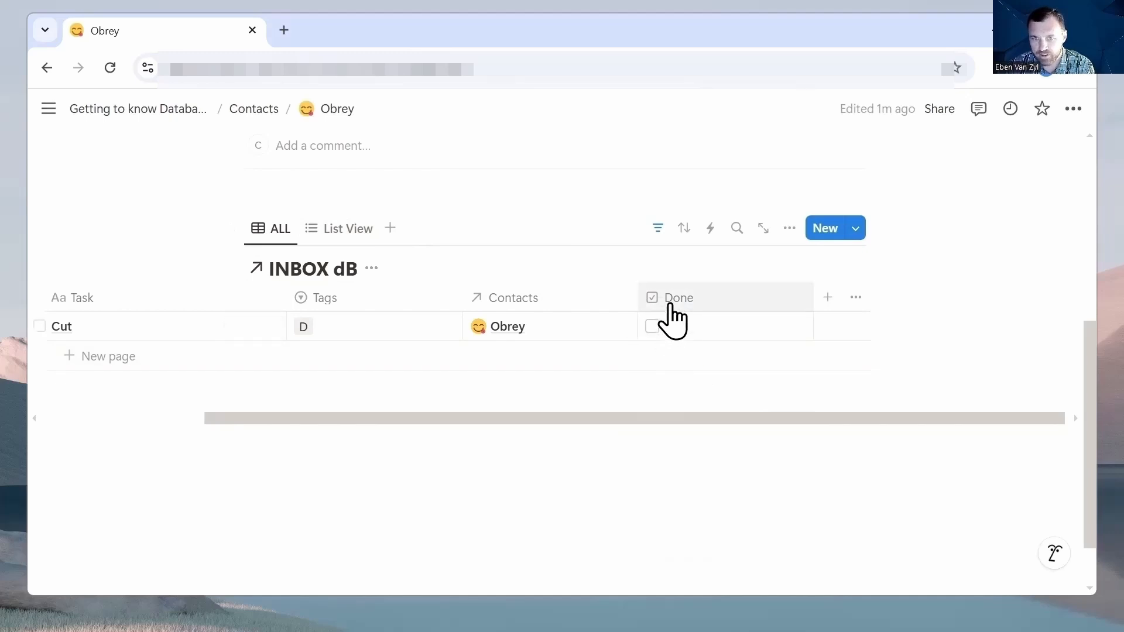
Show the Done, Tags and Contacts properties in the List View
click(339, 241)
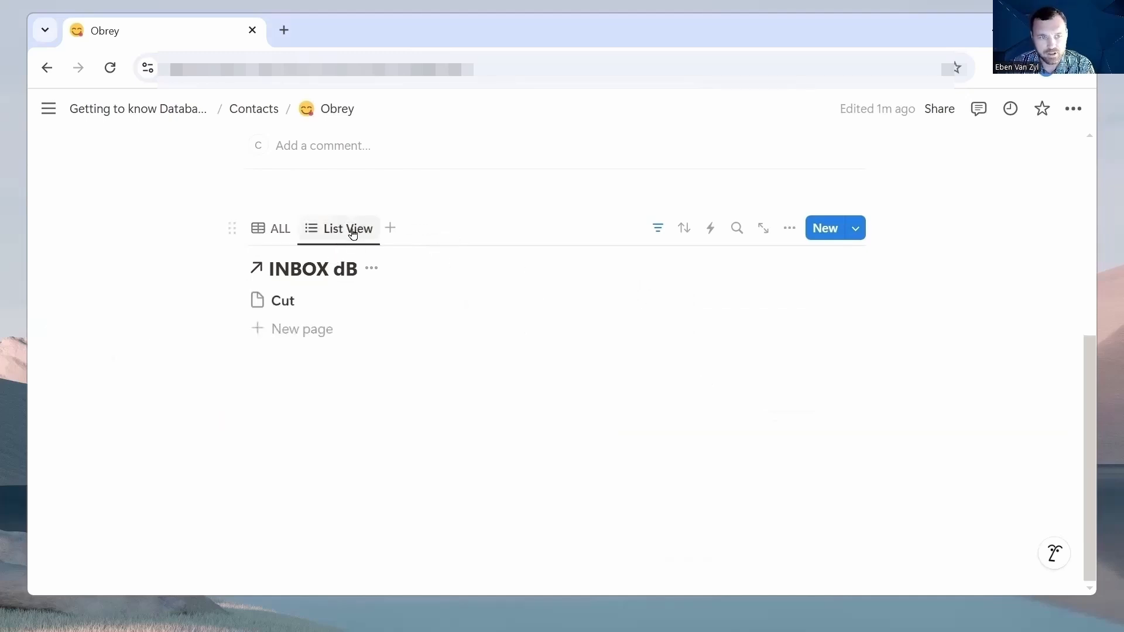
click(790, 228)
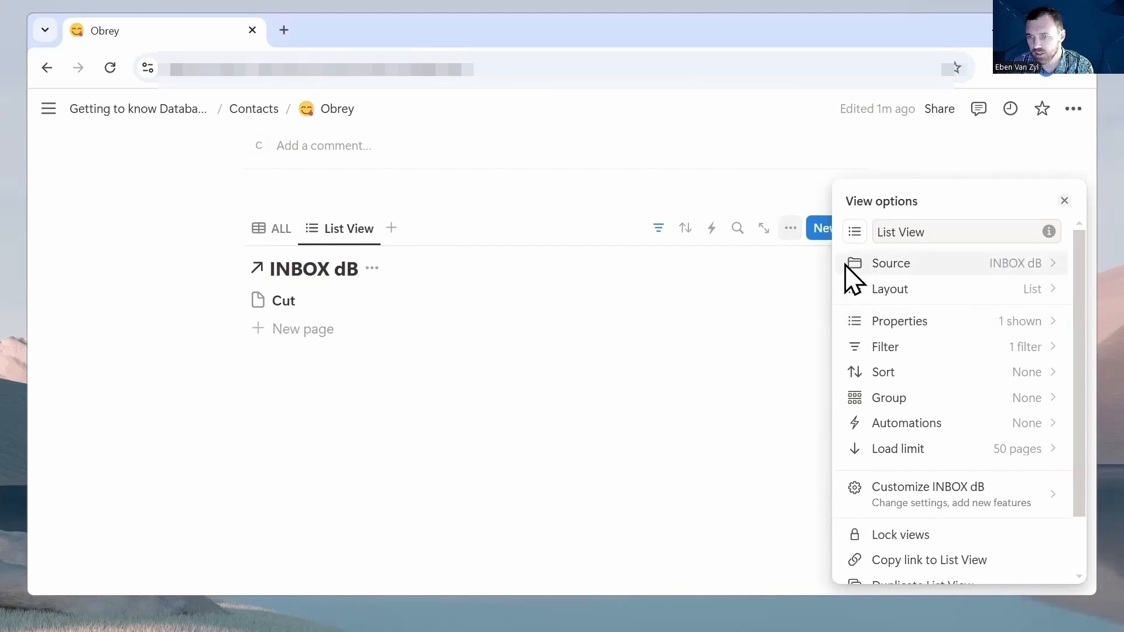
click(892, 326)
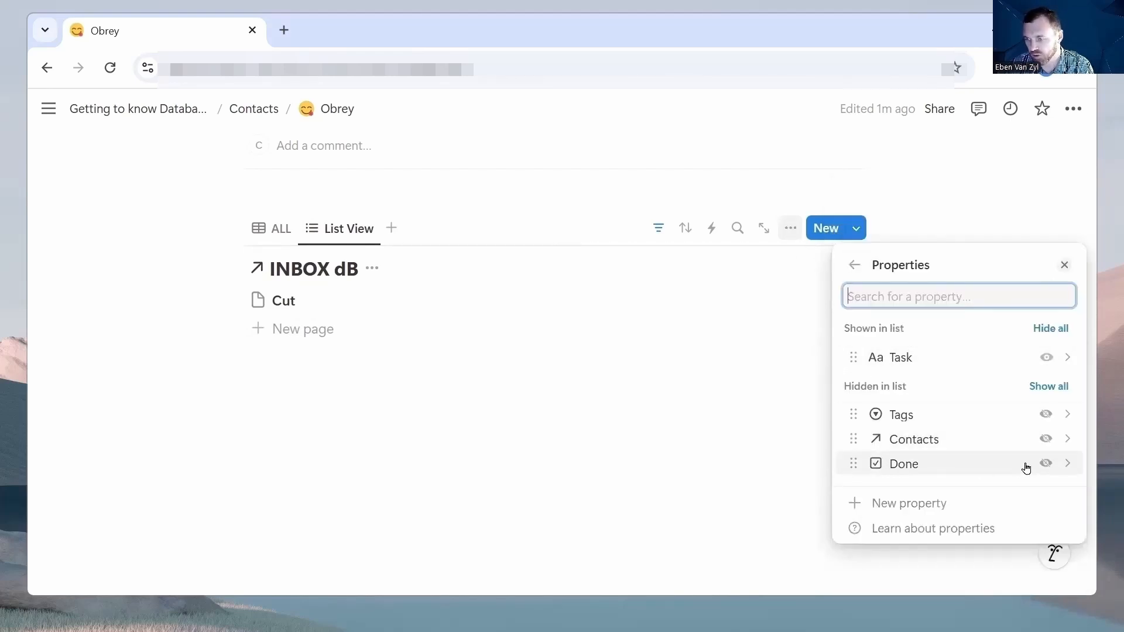
click(1046, 464)
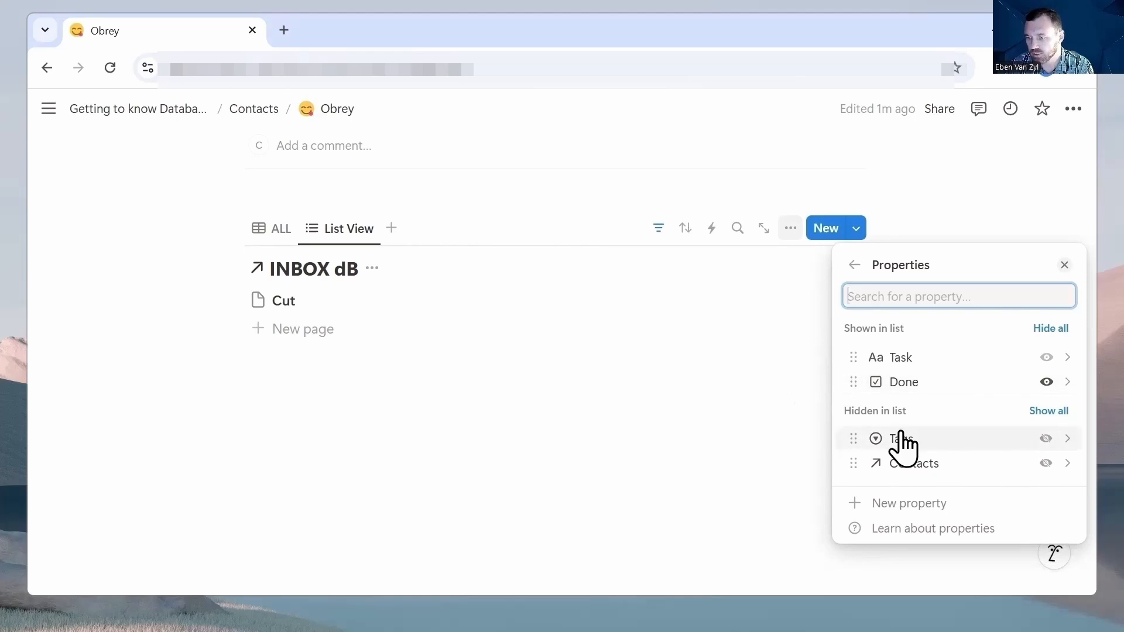
click(1047, 438)
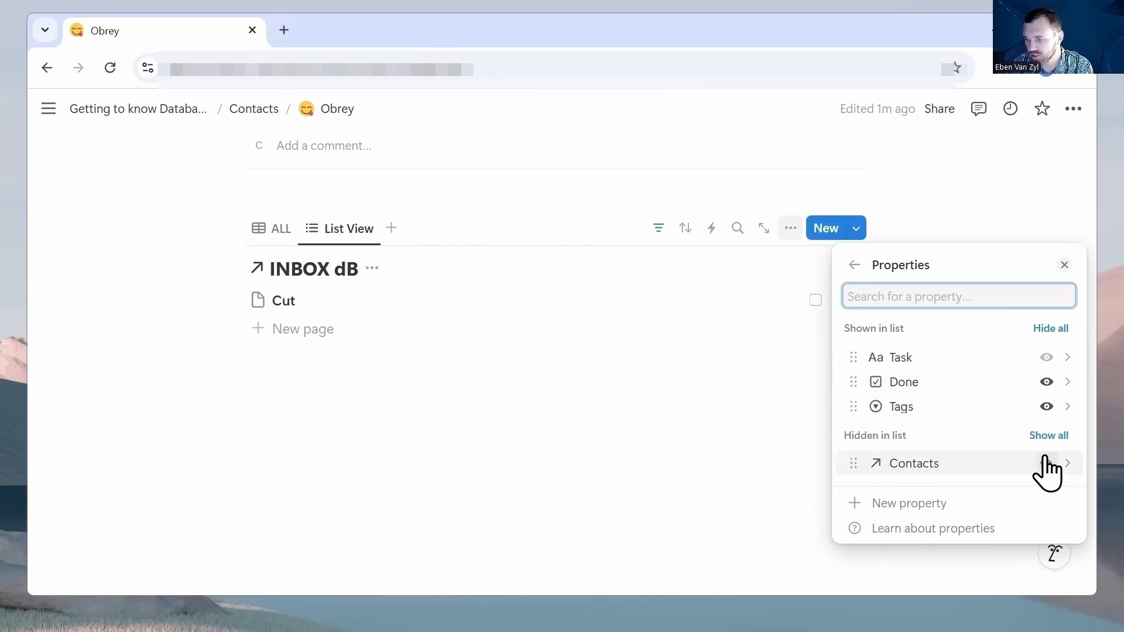
click(1046, 463)
click(754, 416)
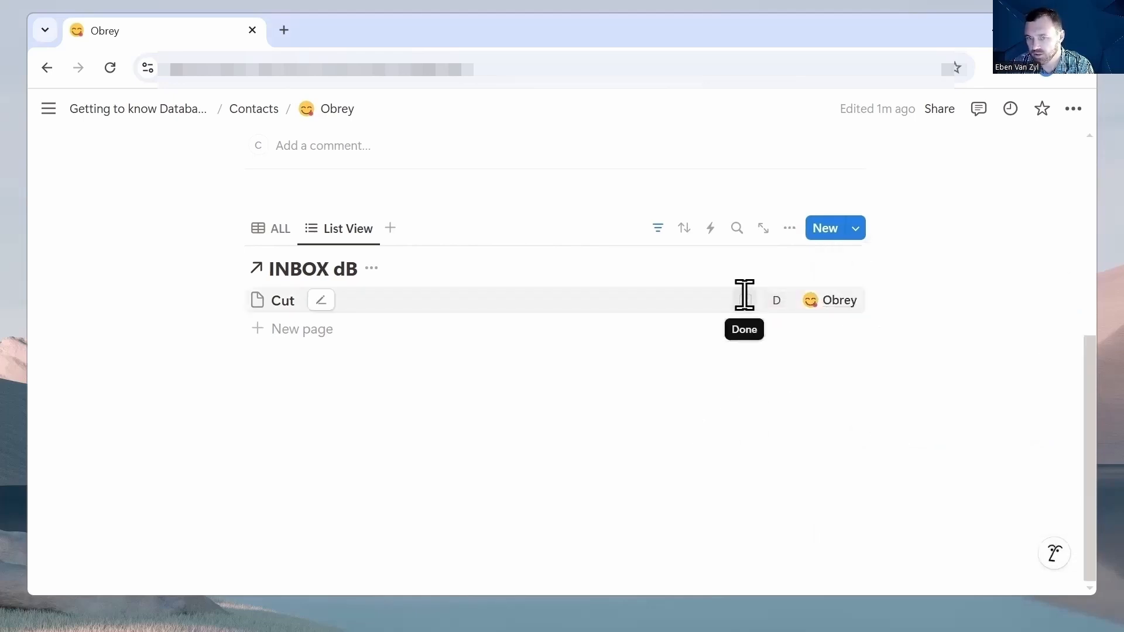
Reorder the List View properties so that Done comes last, after Contacts
click(792, 228)
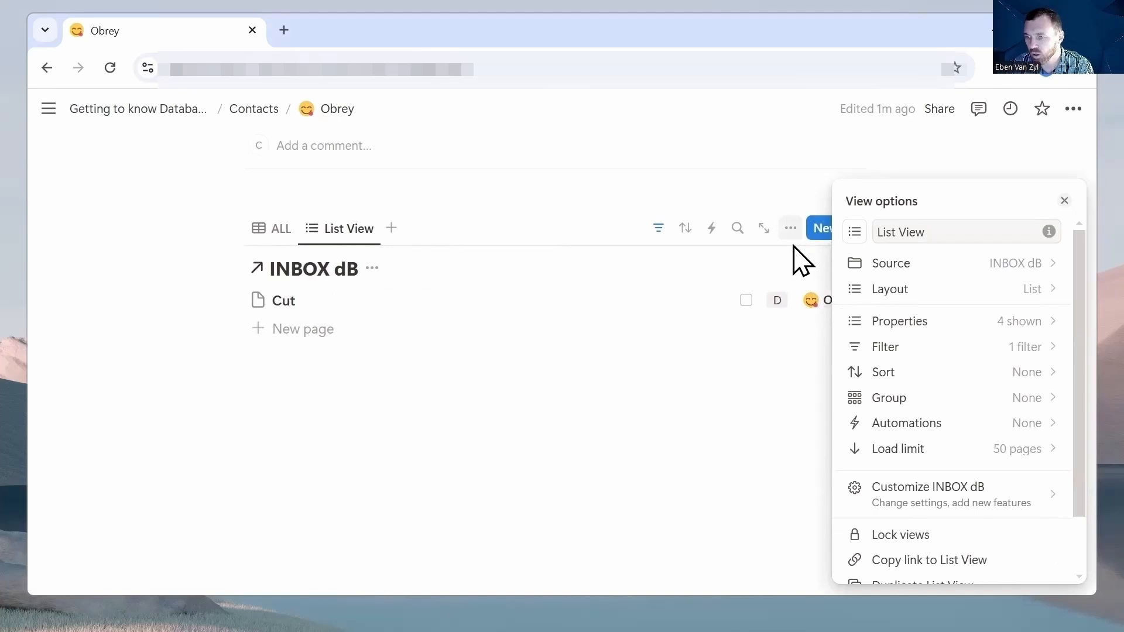
click(1022, 322)
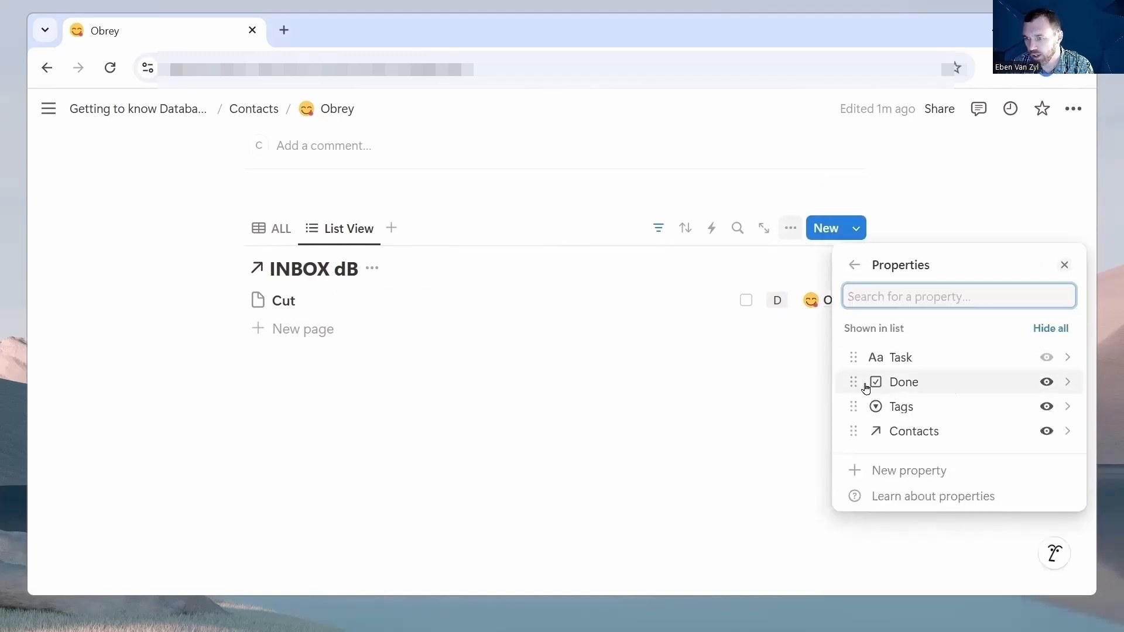
drag(849, 383, 852, 432)
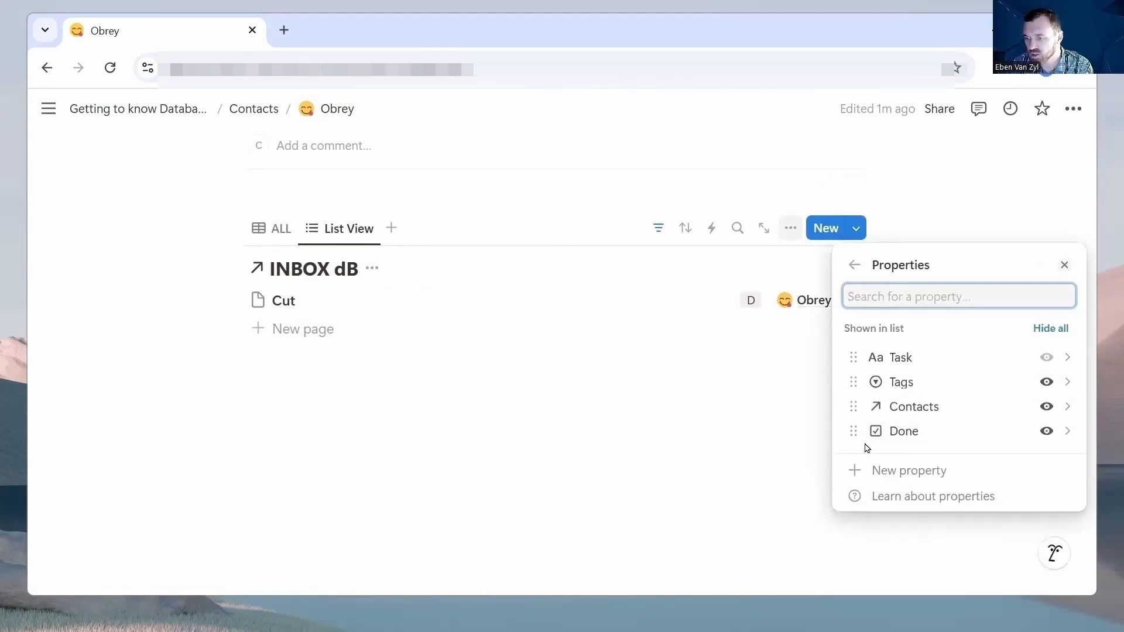
click(737, 407)
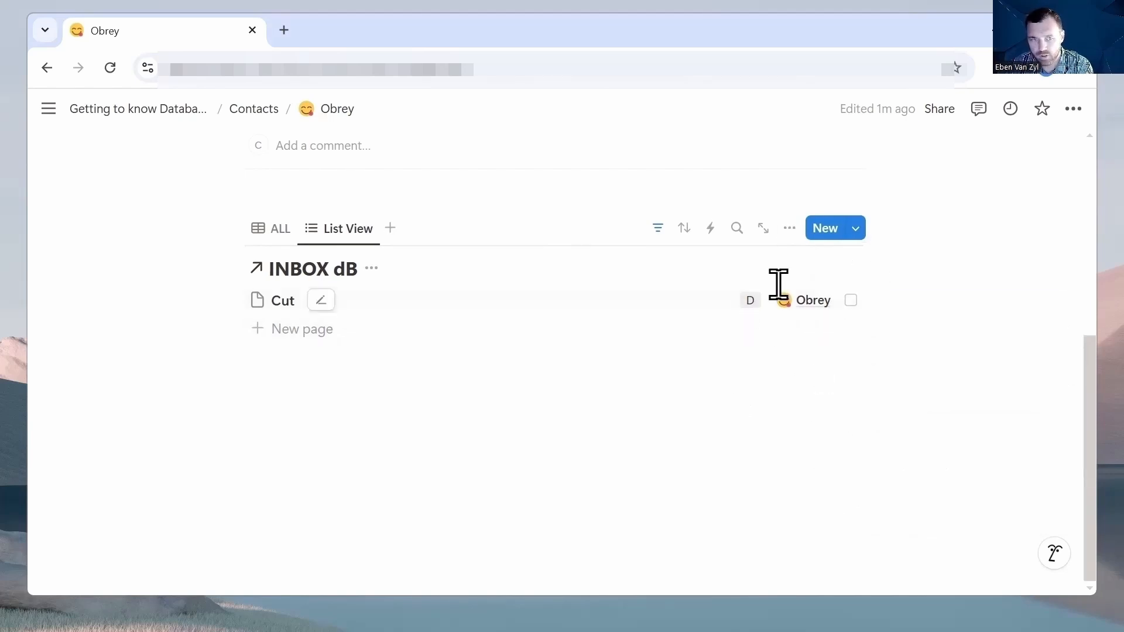
Hide the Contacts and Tags properties in the List View, keeping Done shown
click(791, 229)
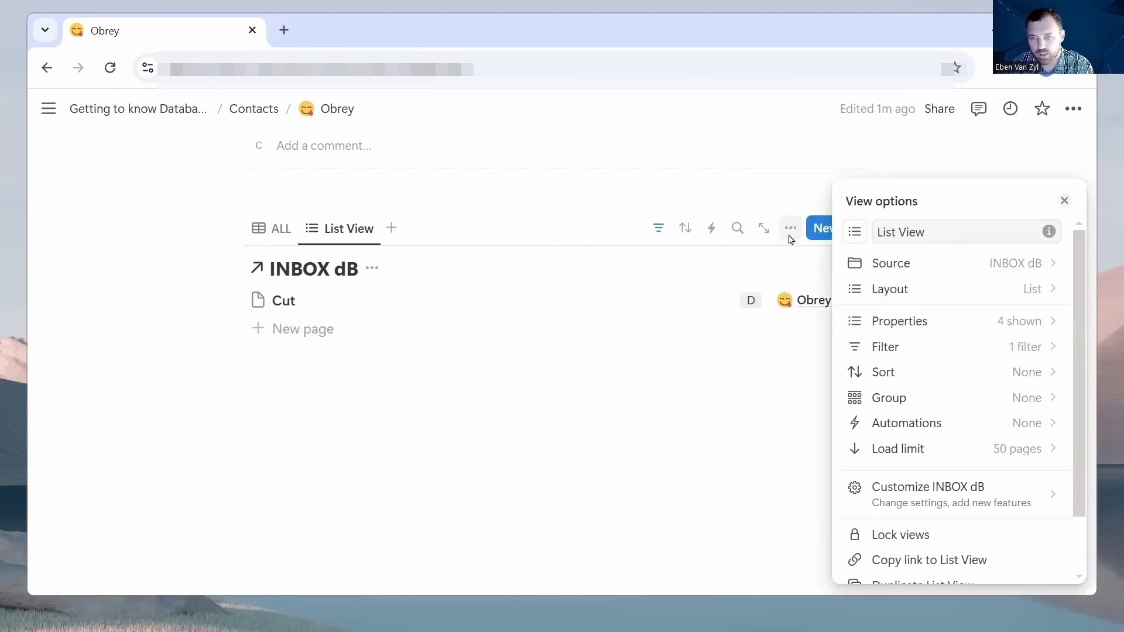
click(887, 322)
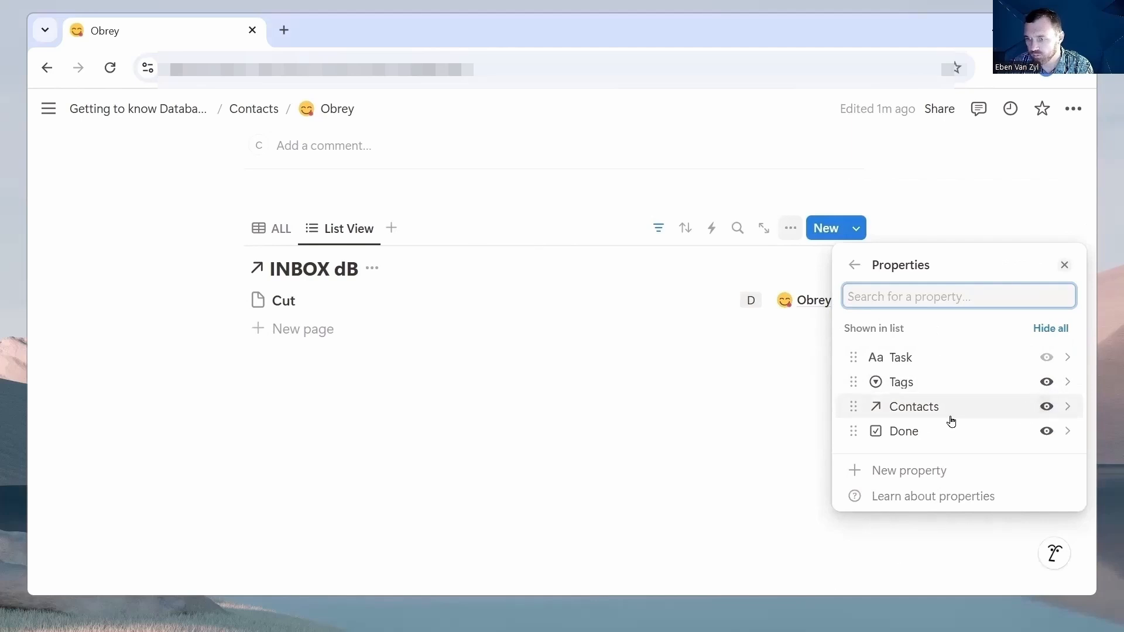
click(1047, 407)
click(1046, 382)
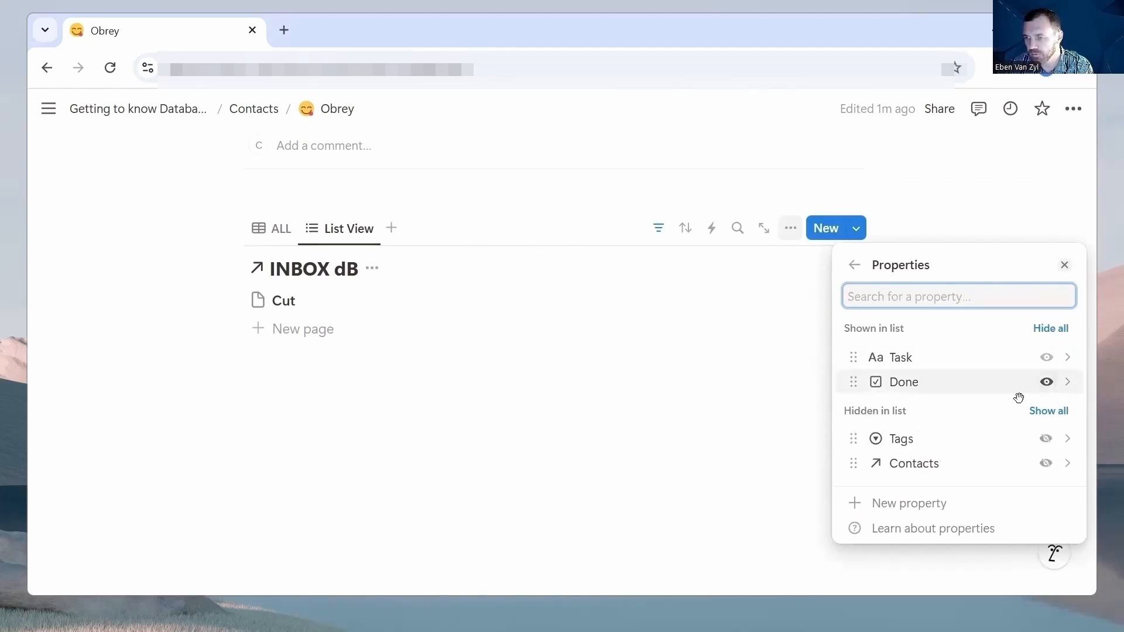
click(614, 360)
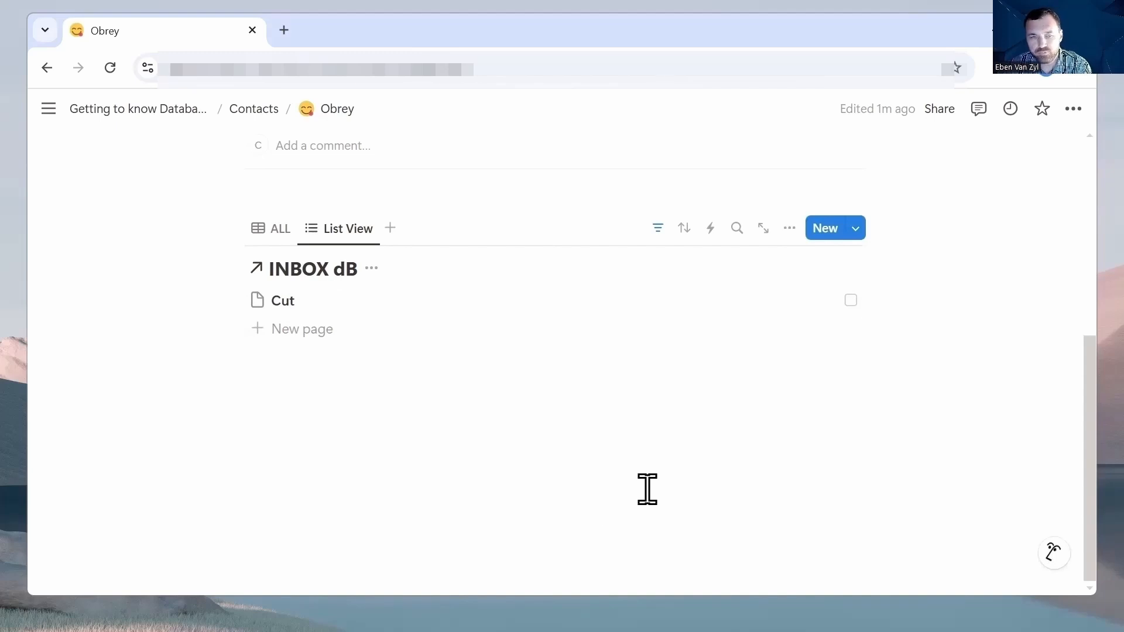
Toggle the Done checkbox of the Cut task and leave it checked
click(851, 301)
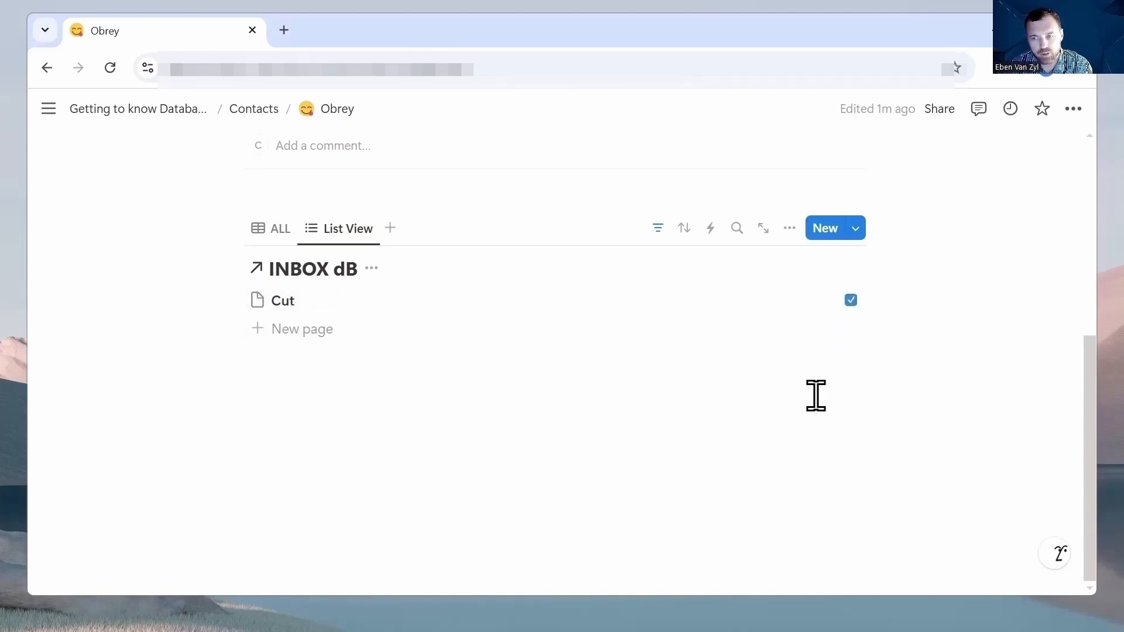
click(850, 303)
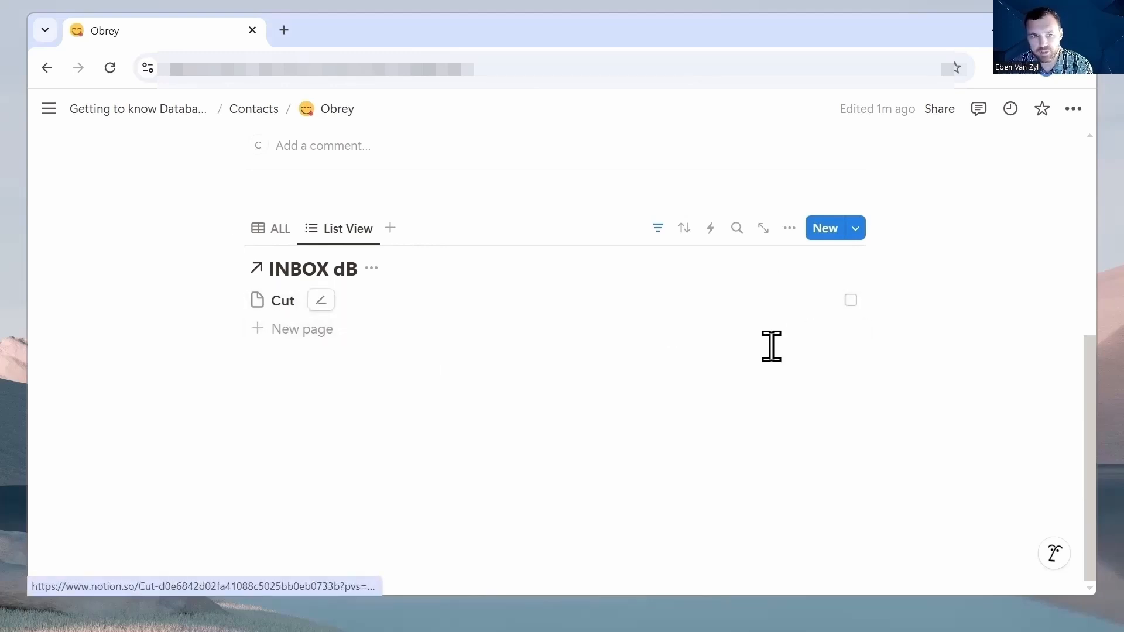
click(851, 302)
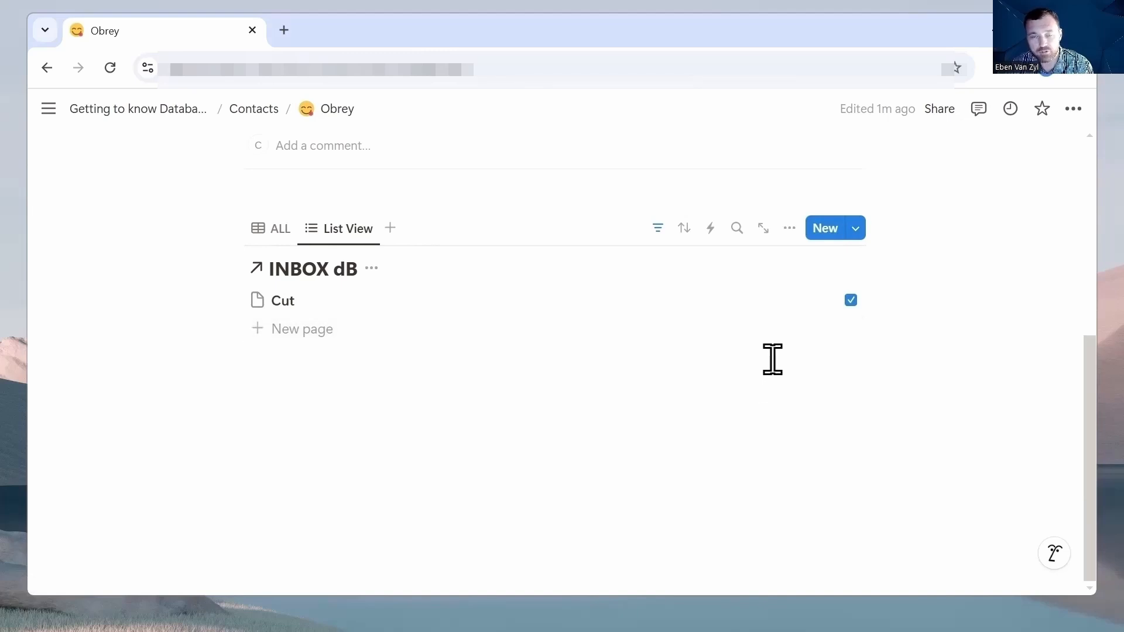
Add a filter to the List View that shows only tasks with Done unchecked
click(790, 230)
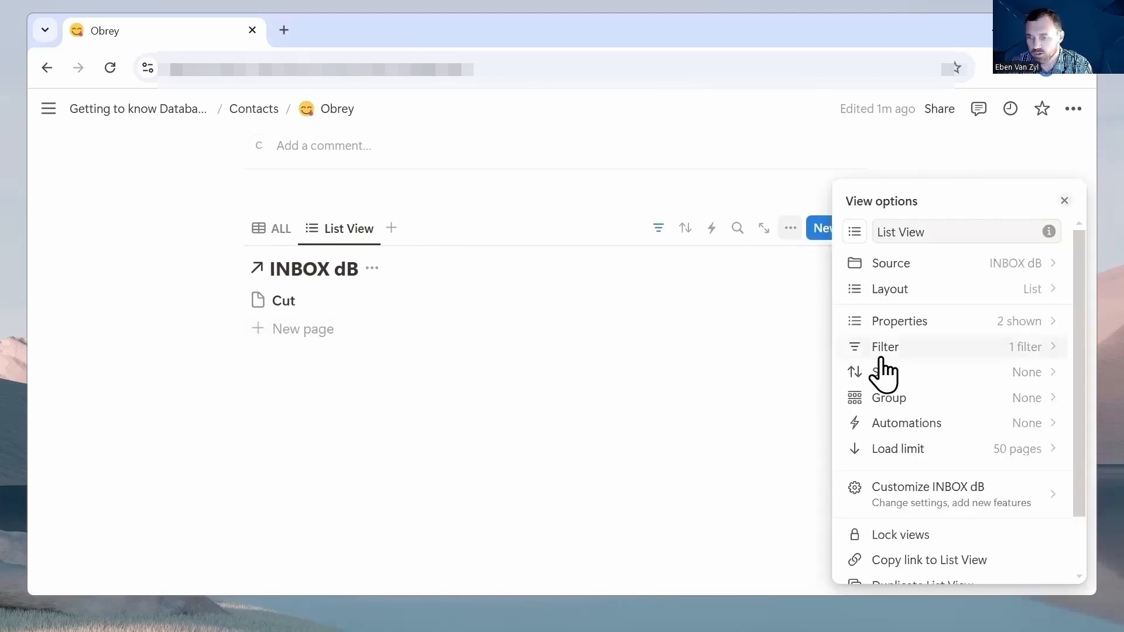
click(791, 283)
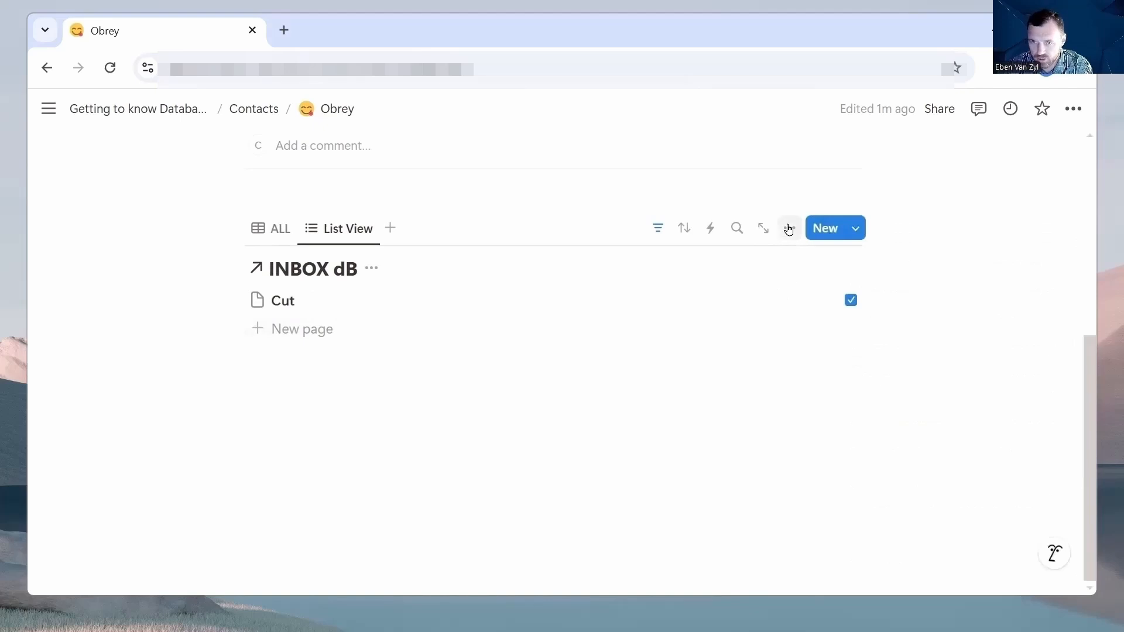
click(791, 235)
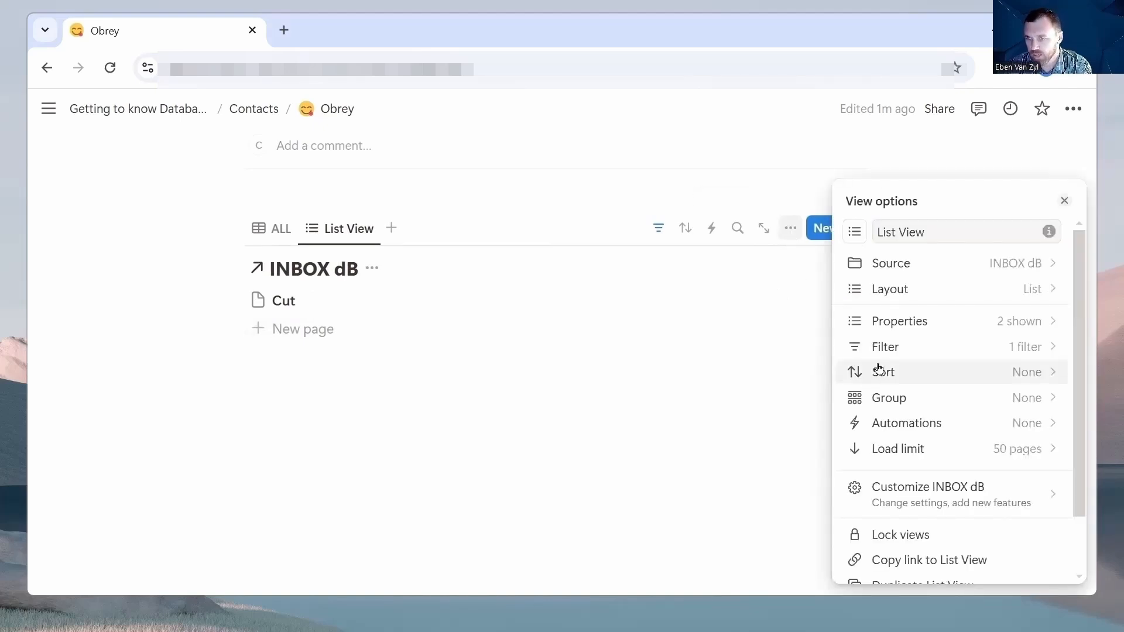
click(895, 350)
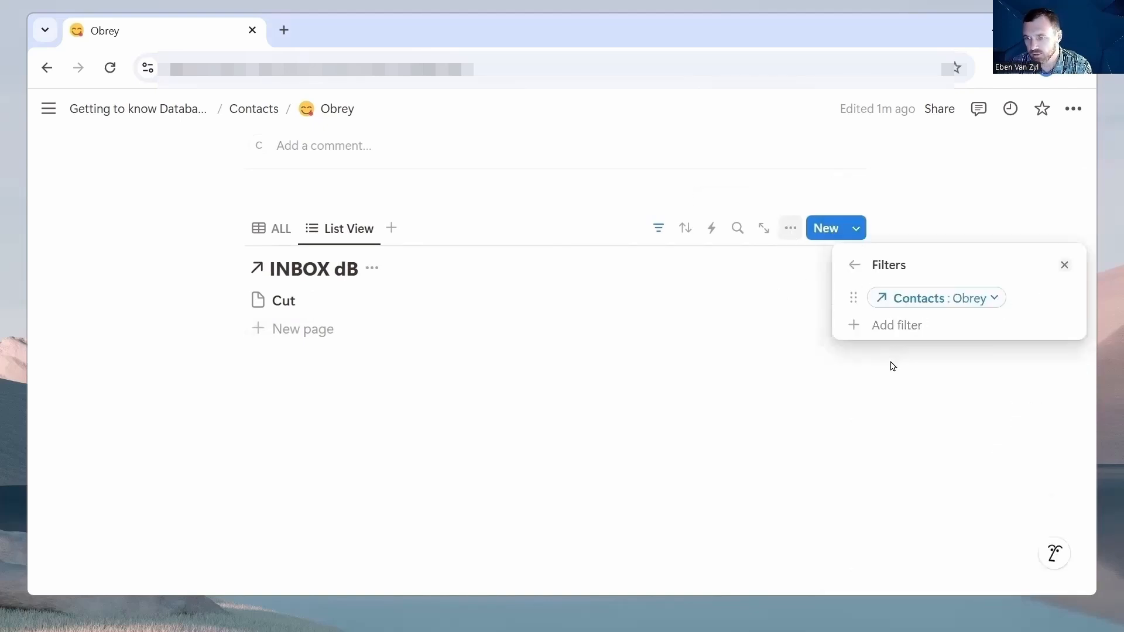
click(885, 326)
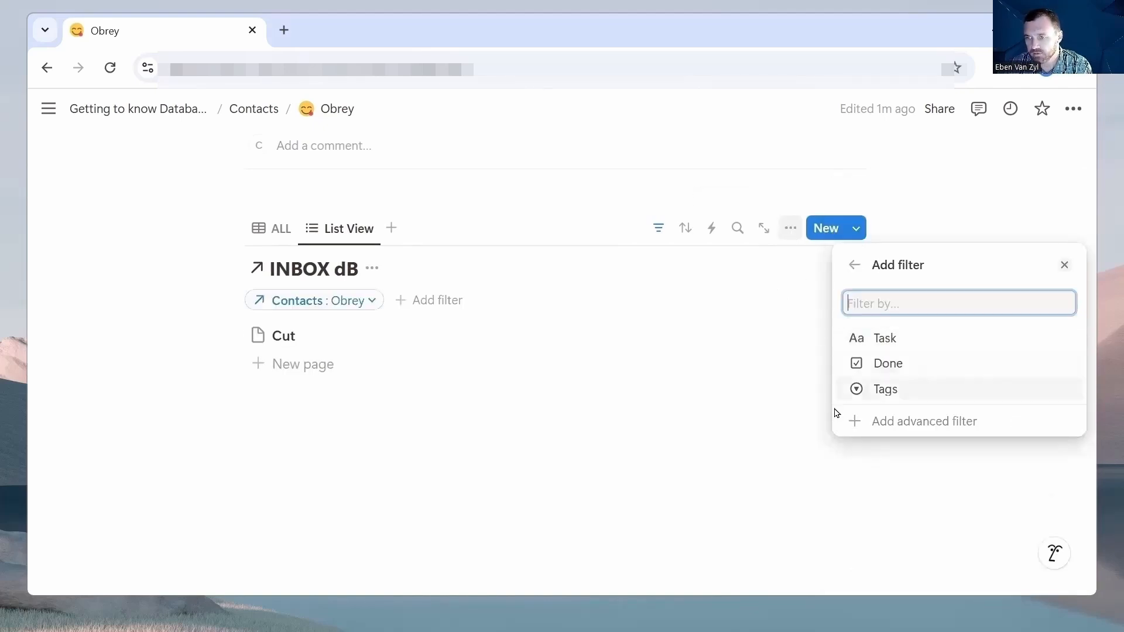
click(872, 363)
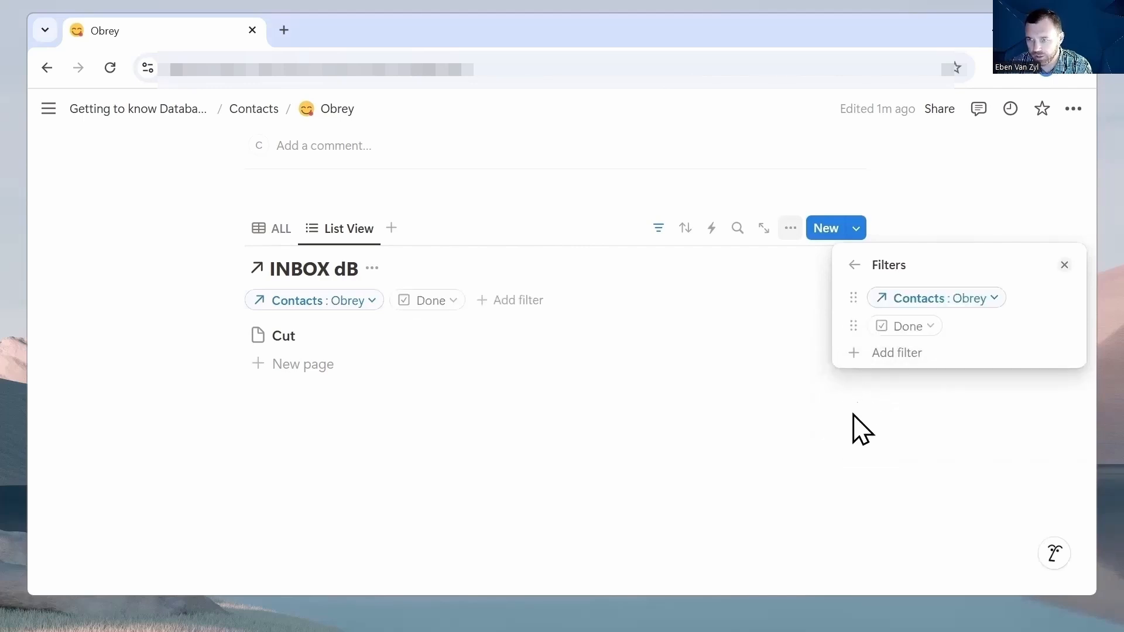
click(892, 328)
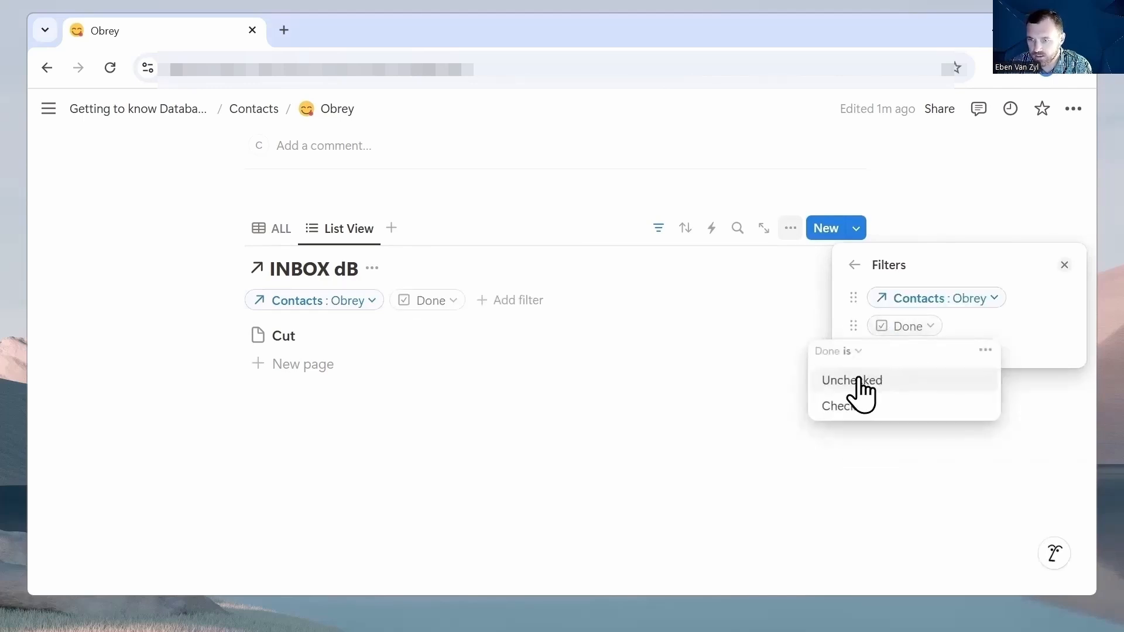
click(842, 380)
click(656, 422)
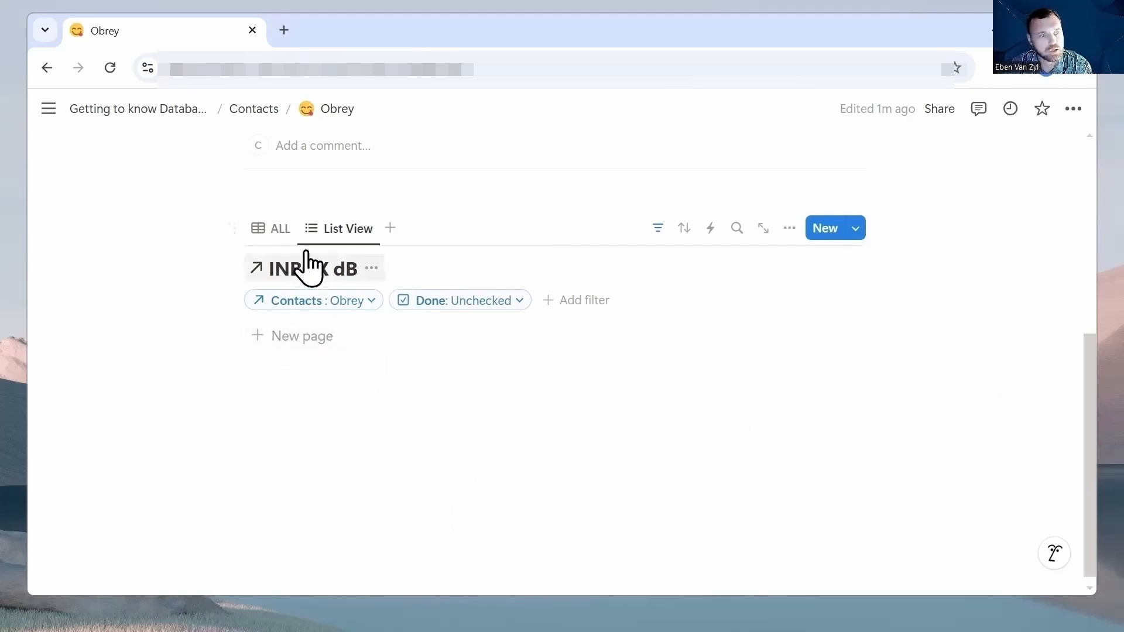
Uncheck Done for the Cut task in the ALL table view and check the result in the List View
click(276, 229)
click(852, 326)
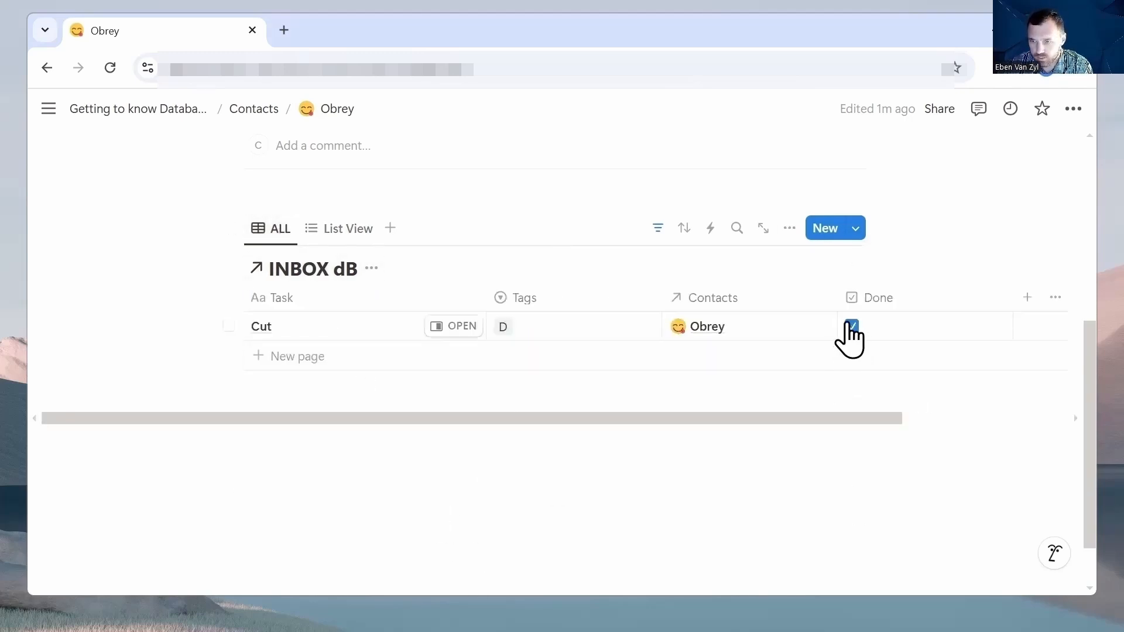
click(346, 230)
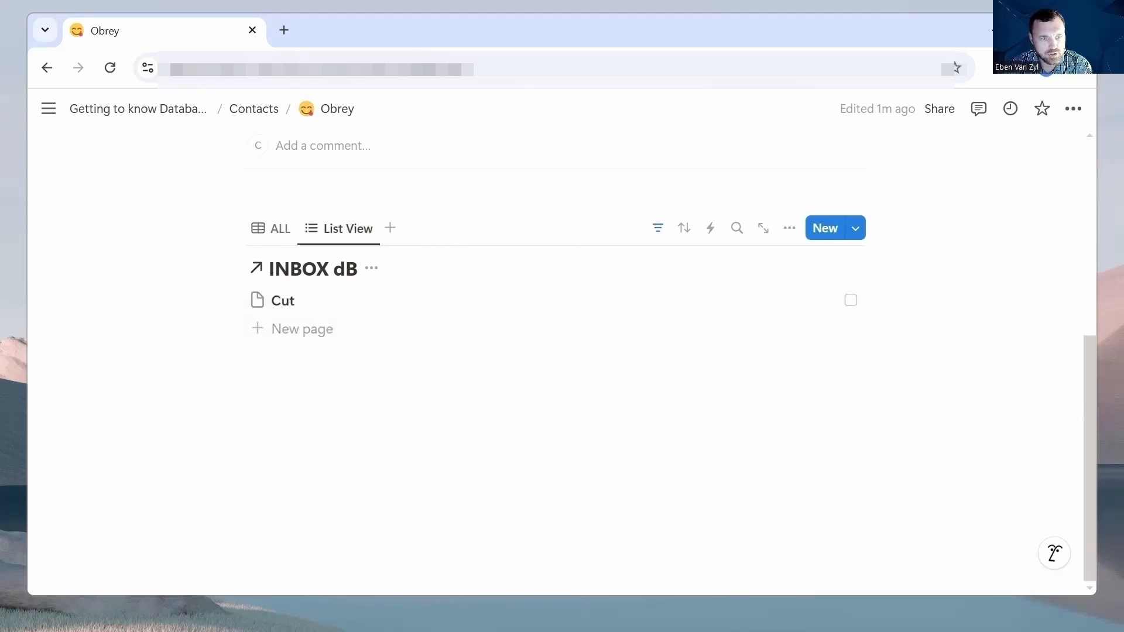
click(272, 229)
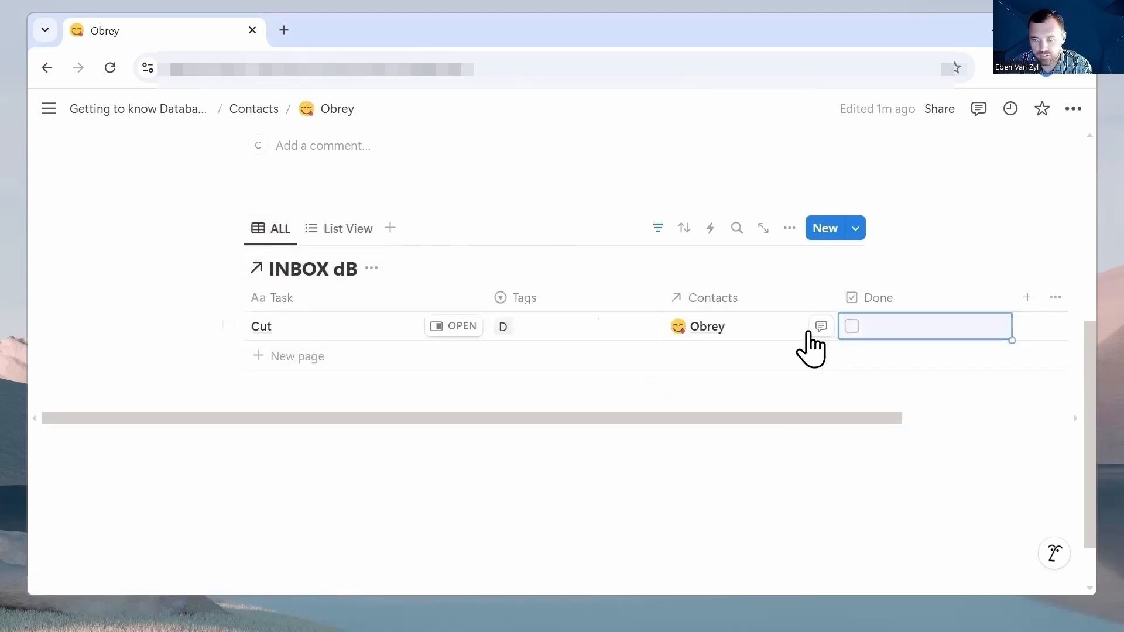
click(348, 229)
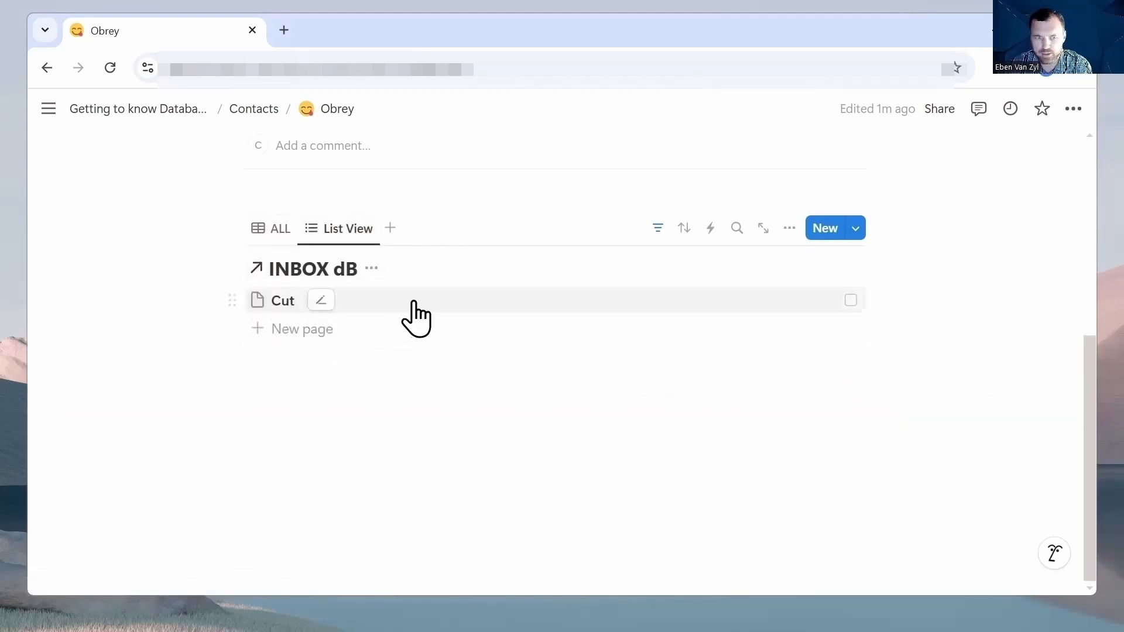
Mark the Cut task as done in the List View and uncheck it again in the ALL table view
click(846, 301)
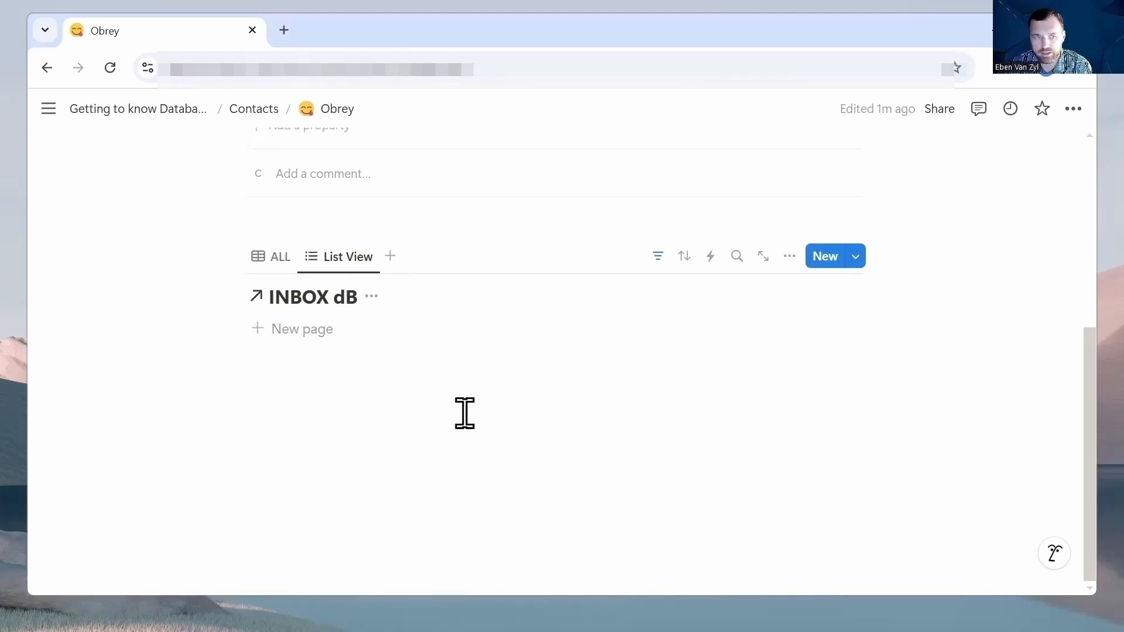
click(275, 258)
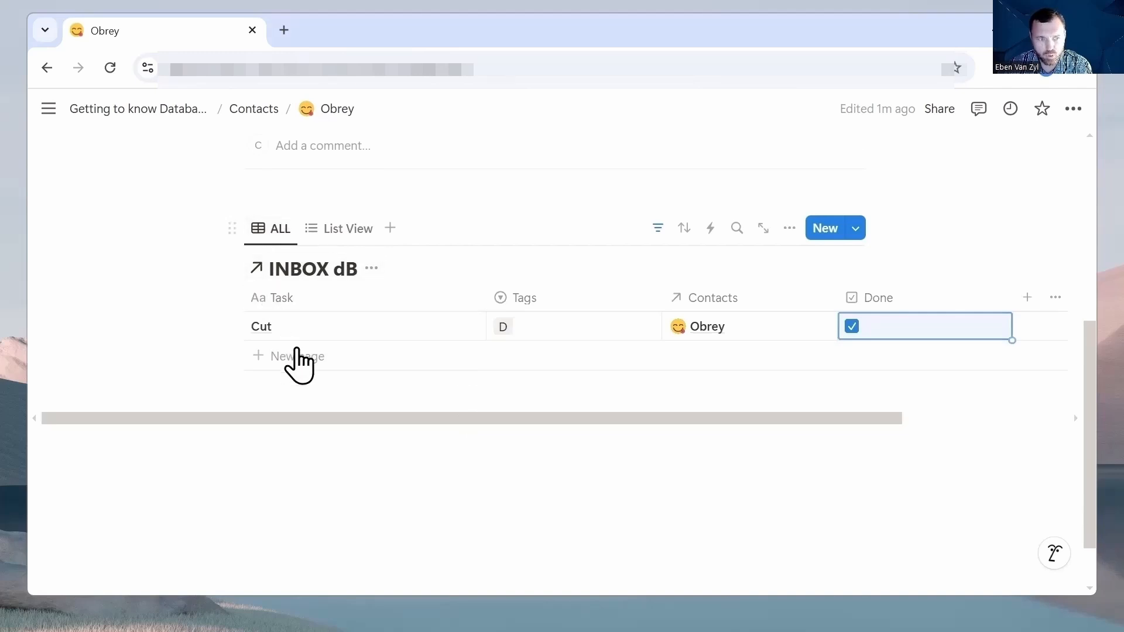
click(851, 327)
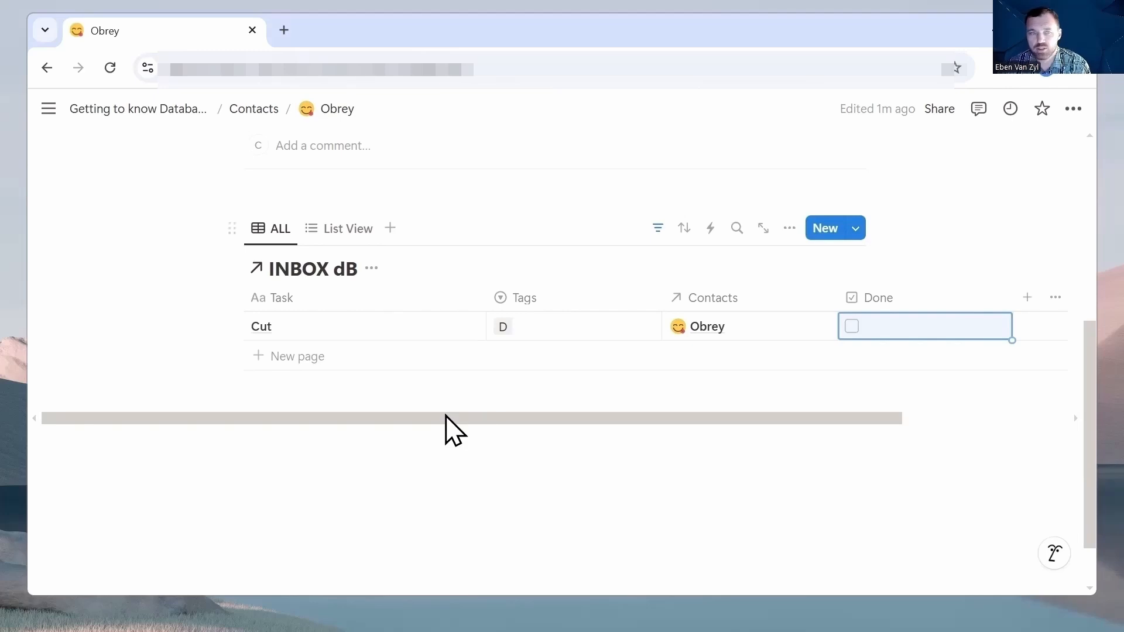
Duplicate the List View and name the copy List View (ALL)
click(336, 237)
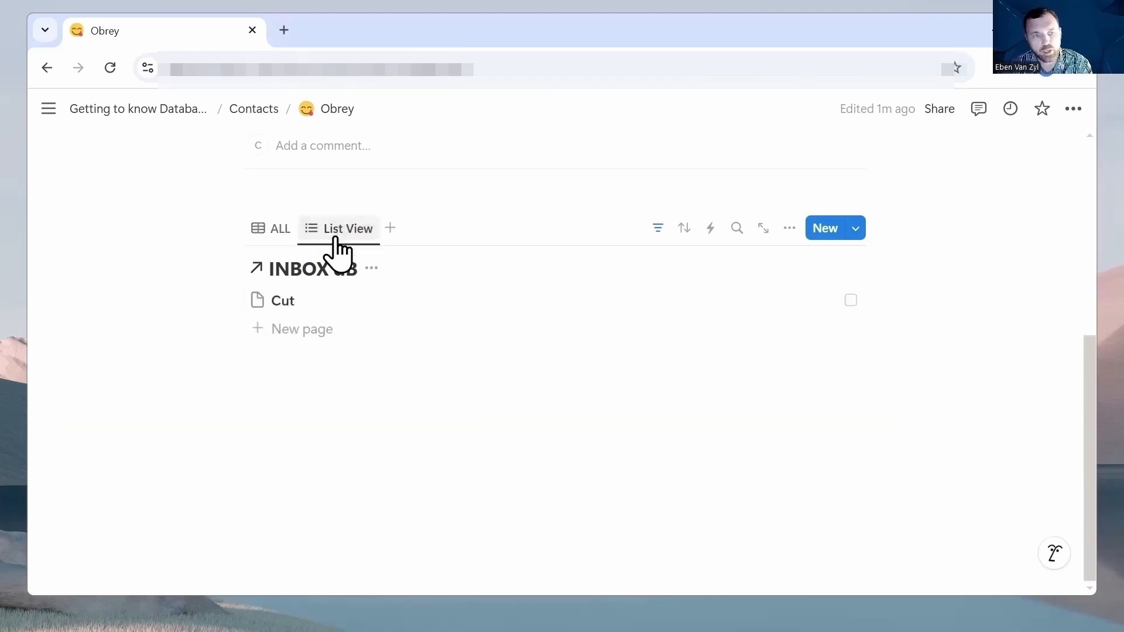
click(337, 233)
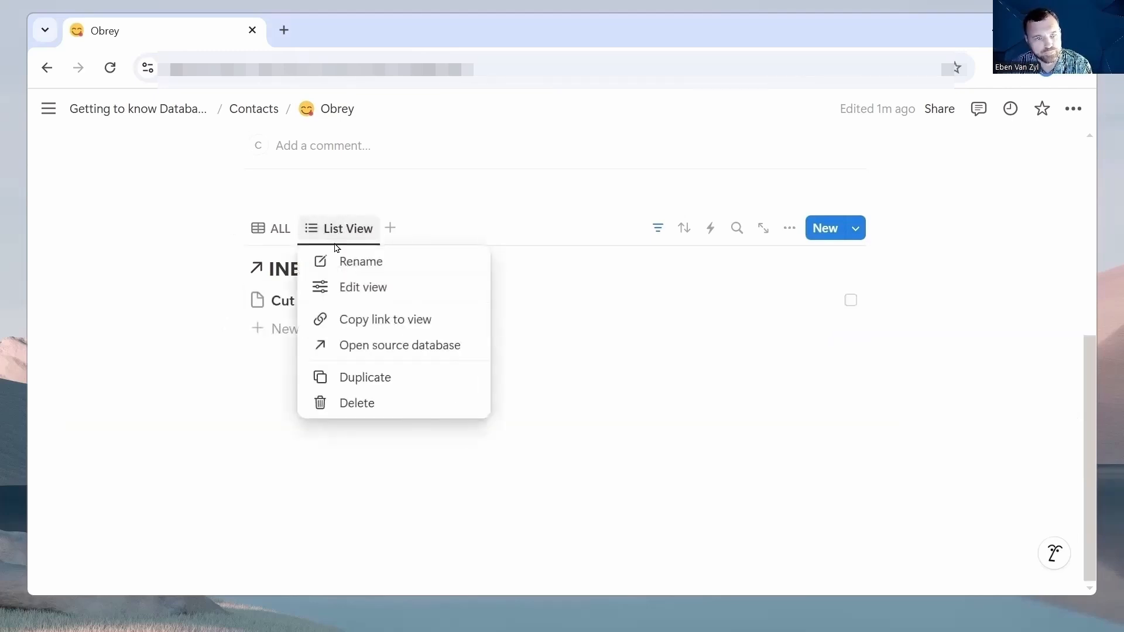
click(355, 377)
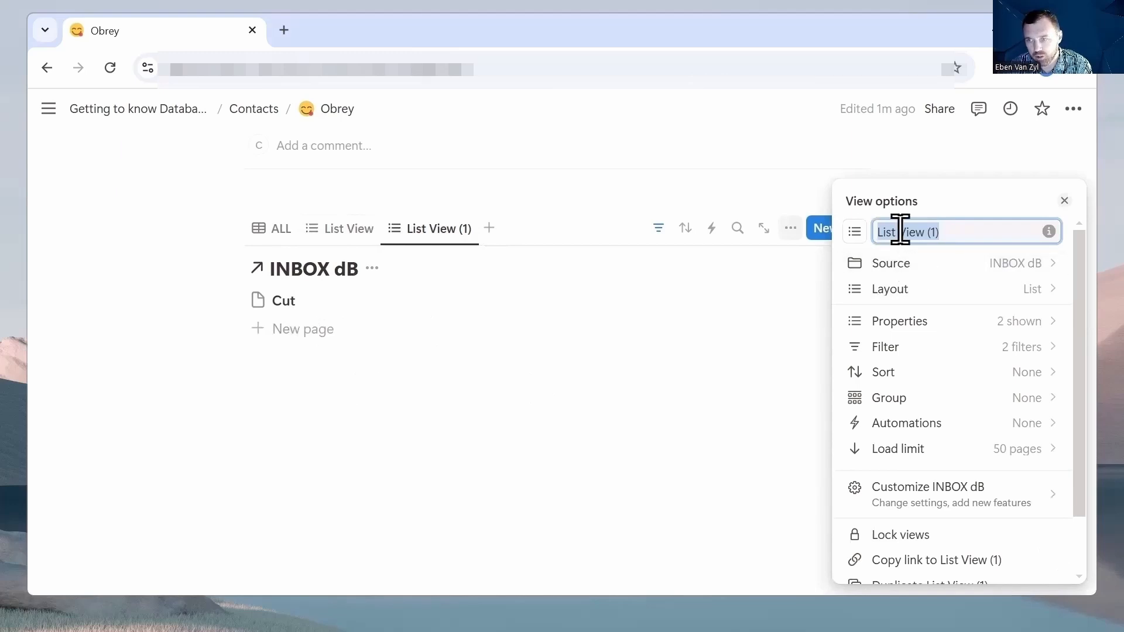
click(937, 234)
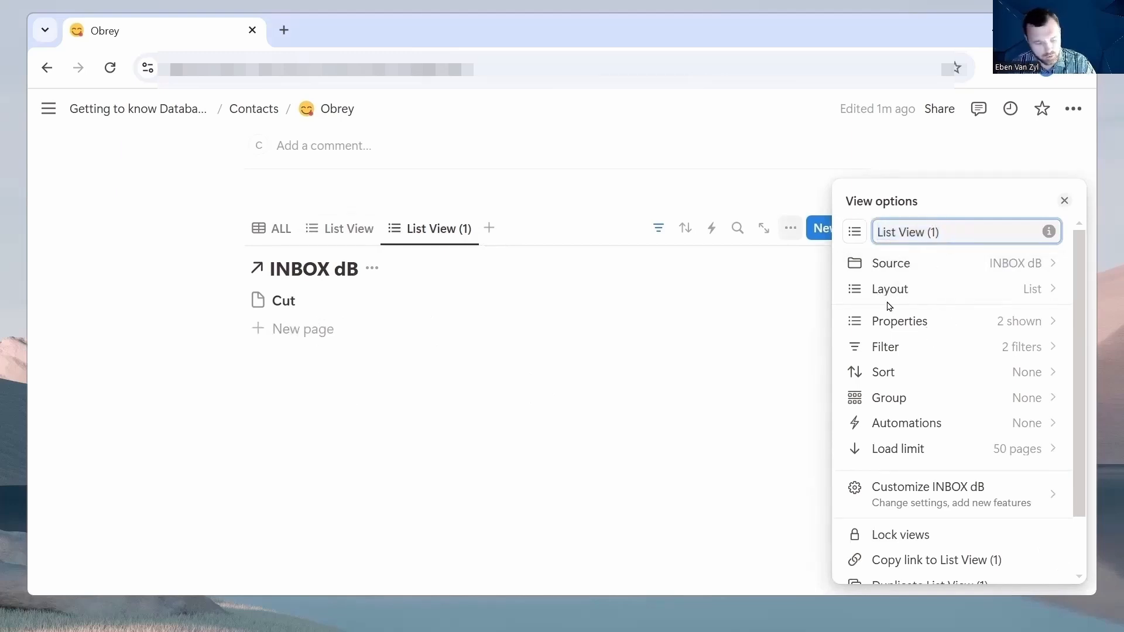
key(BackSpace)
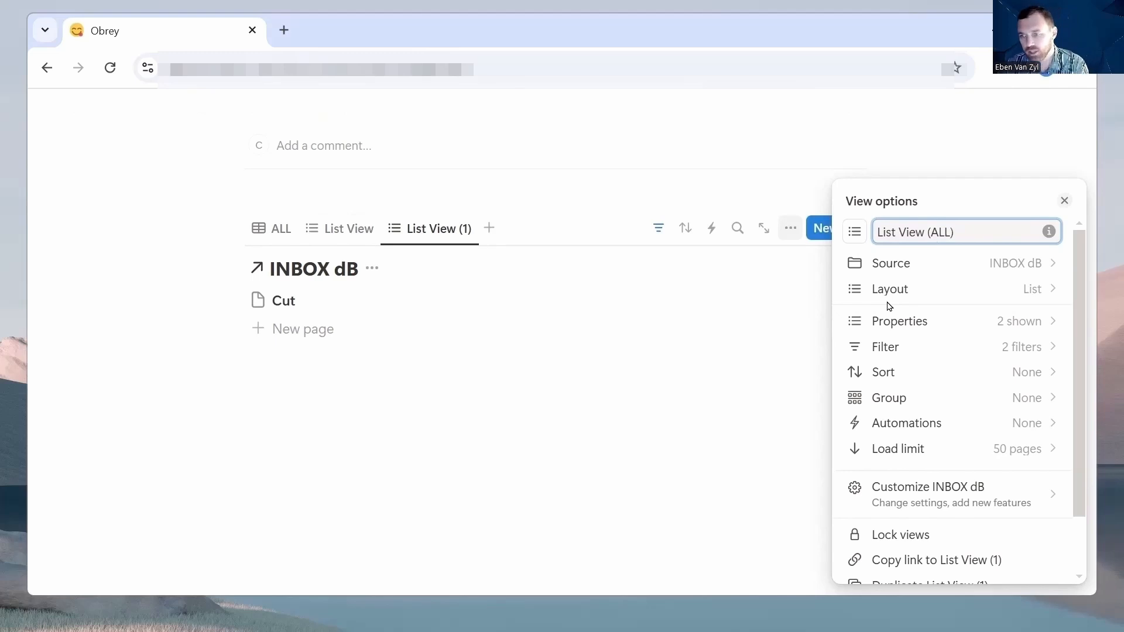
Delete the Done filter from List View (ALL) and place this view directly before List View
click(913, 351)
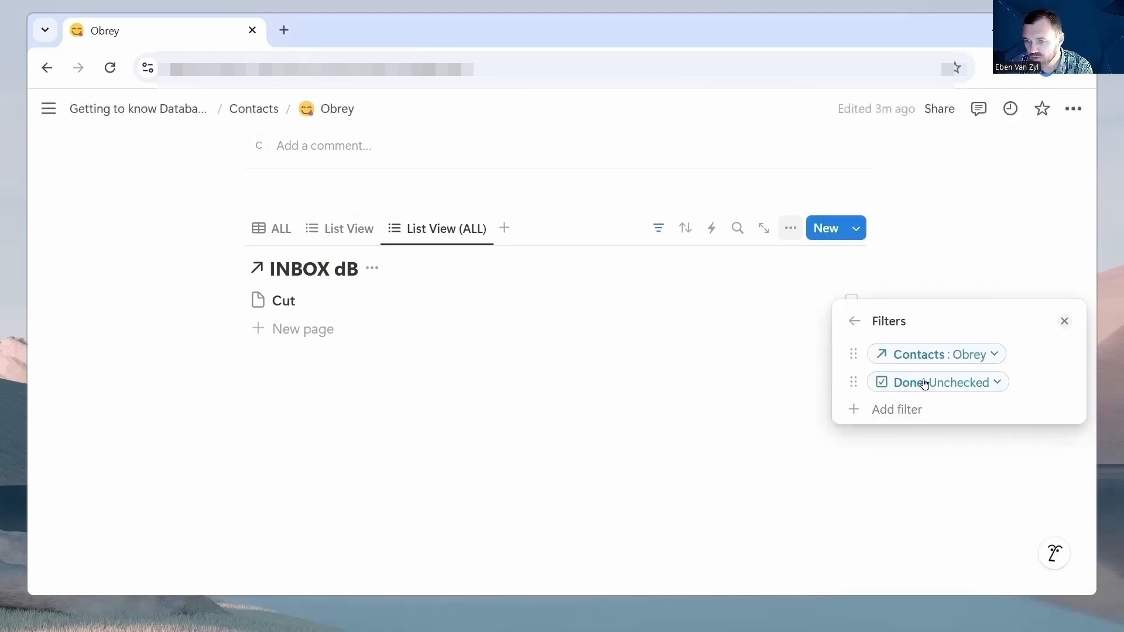
click(933, 385)
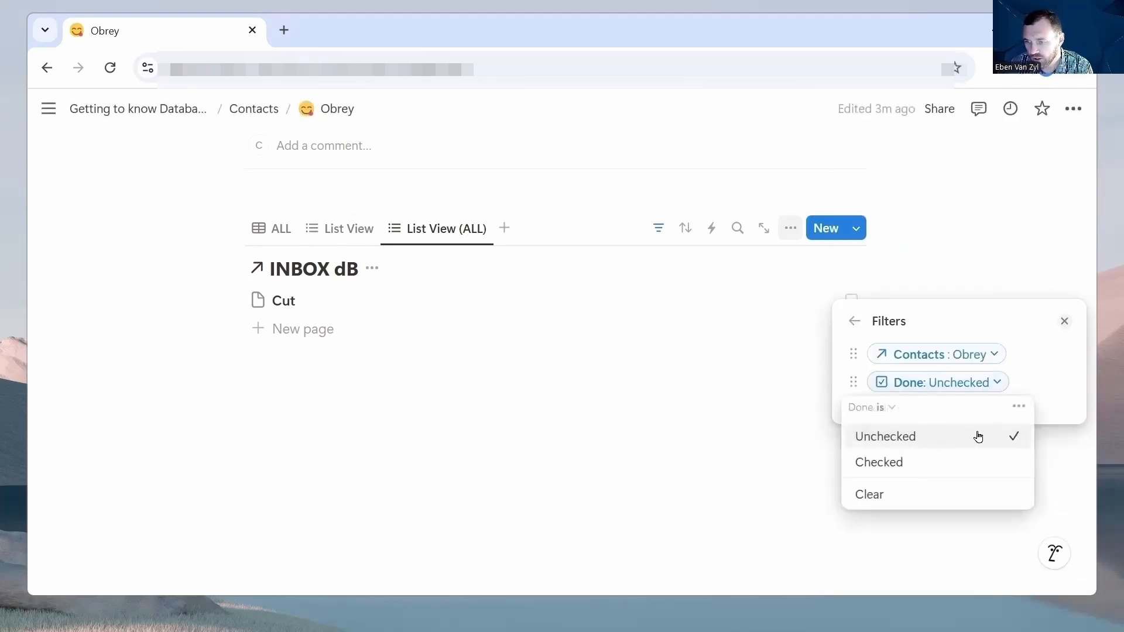
click(1018, 409)
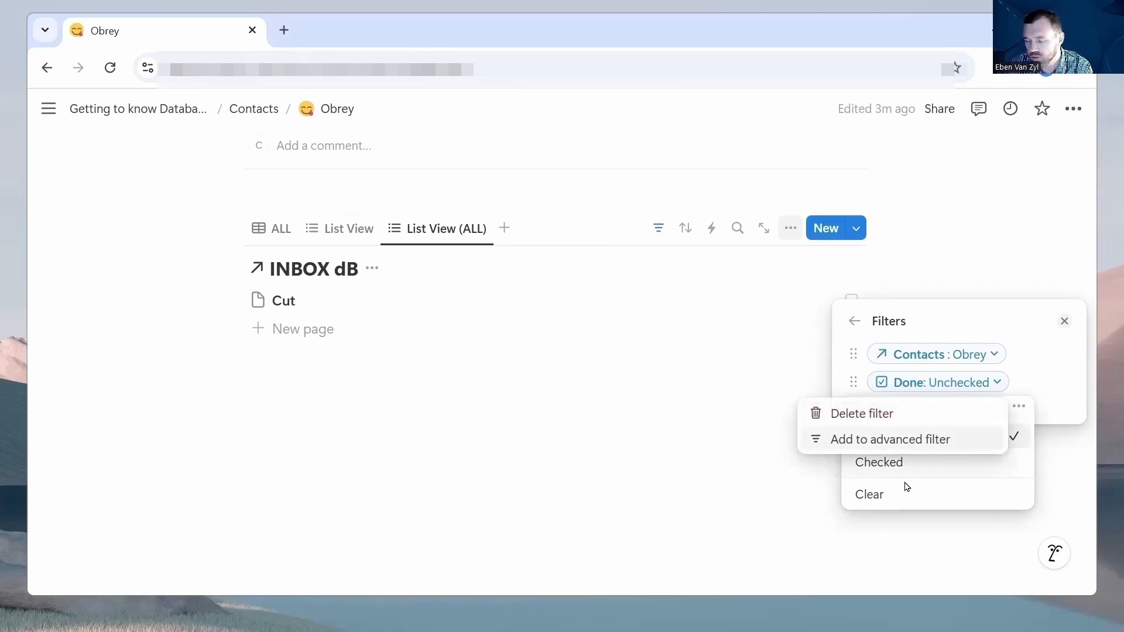
click(858, 416)
click(811, 516)
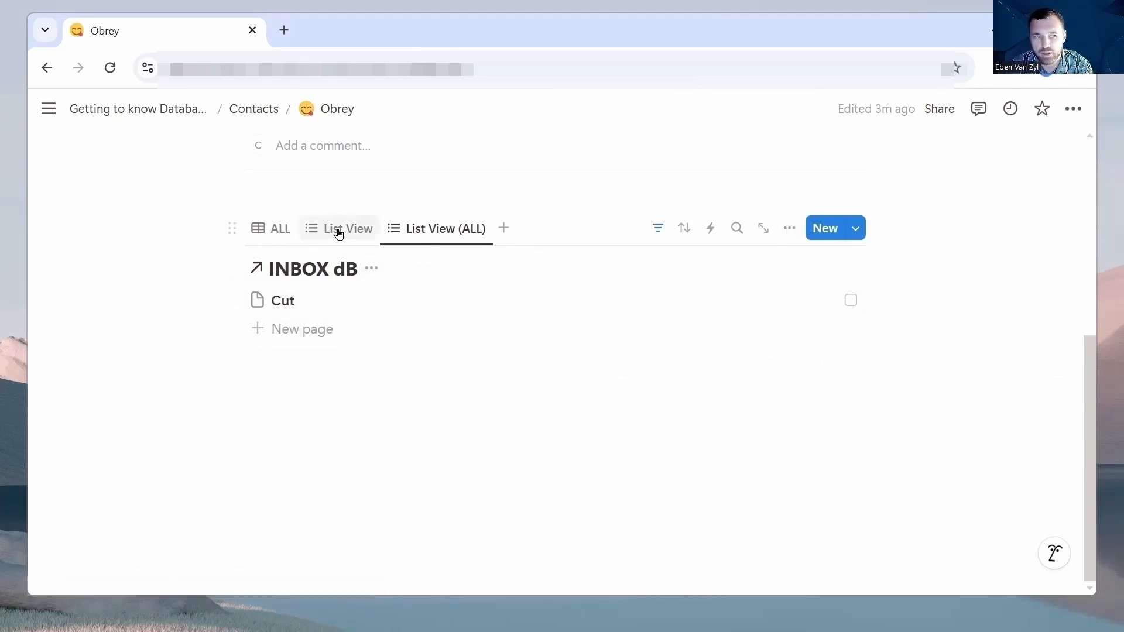
drag(432, 236, 427, 237)
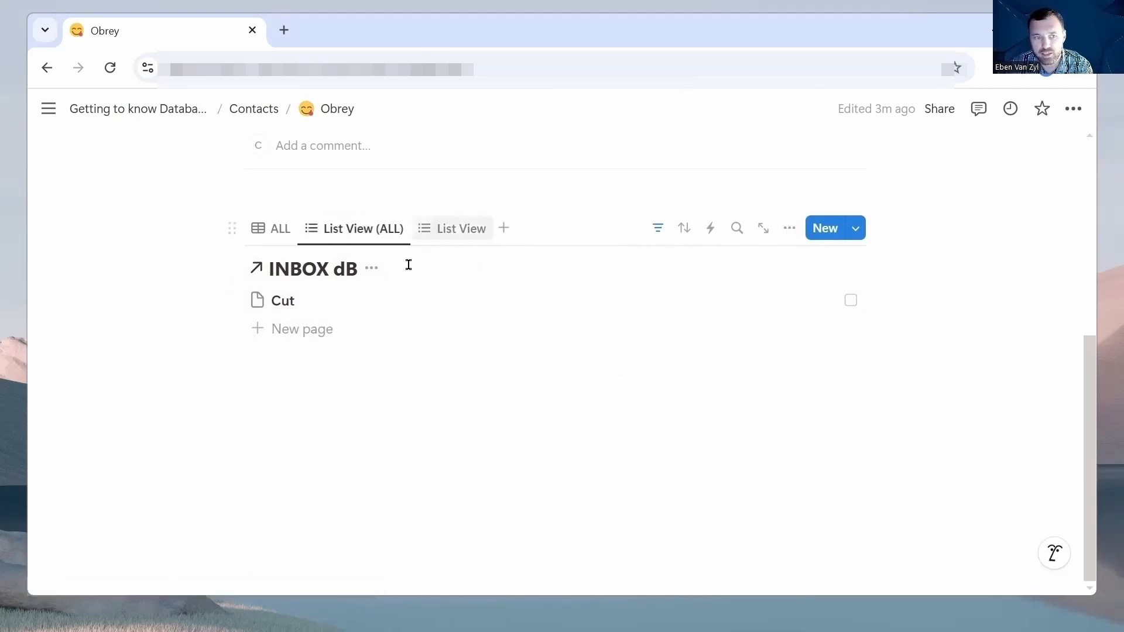
Check and uncheck Done for the Cut task in List View (ALL), comparing each state with List View
click(852, 303)
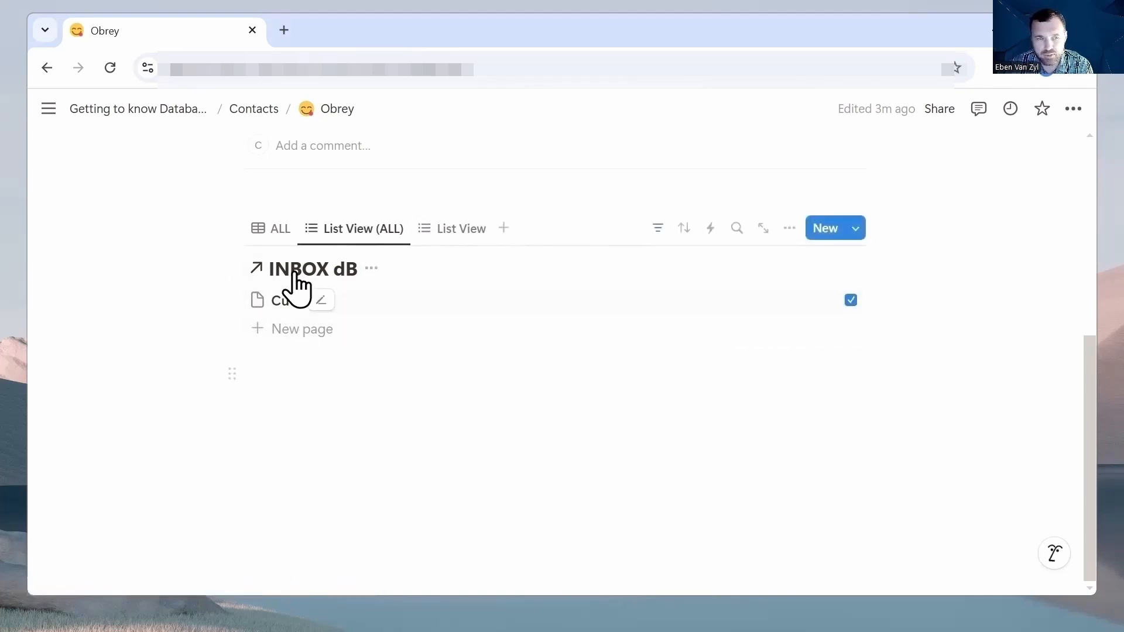
click(448, 228)
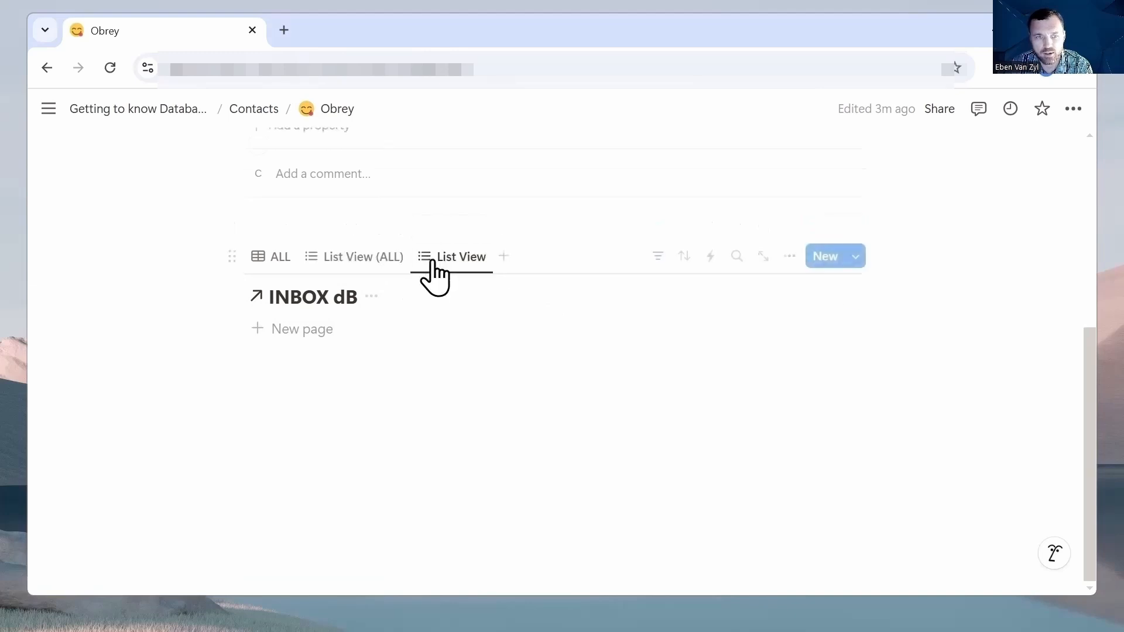
click(363, 272)
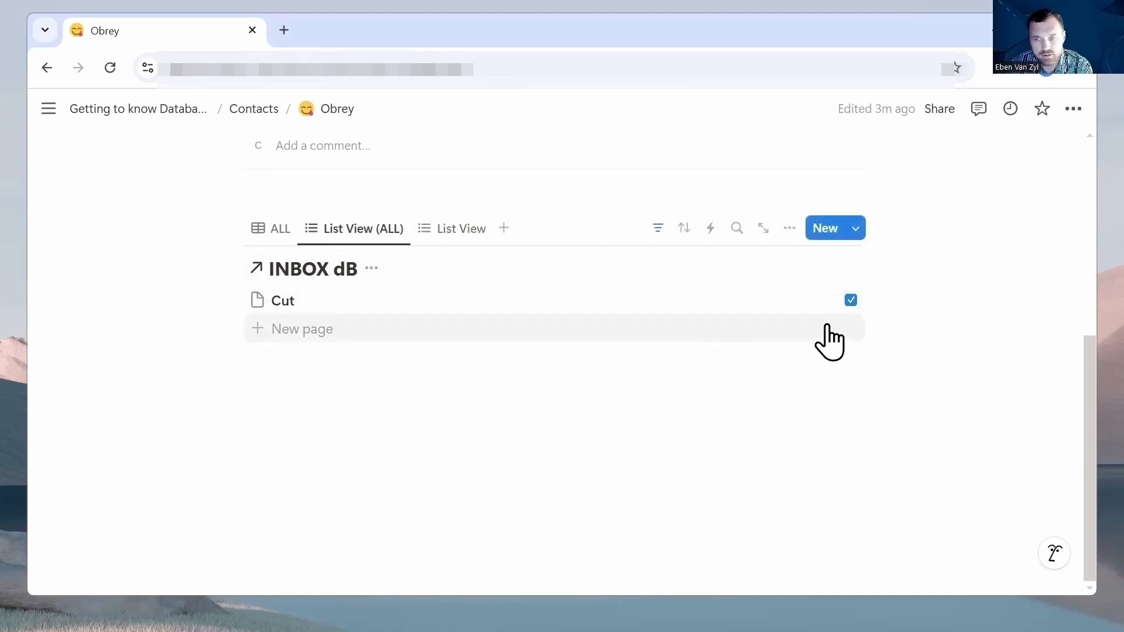
click(851, 300)
click(460, 233)
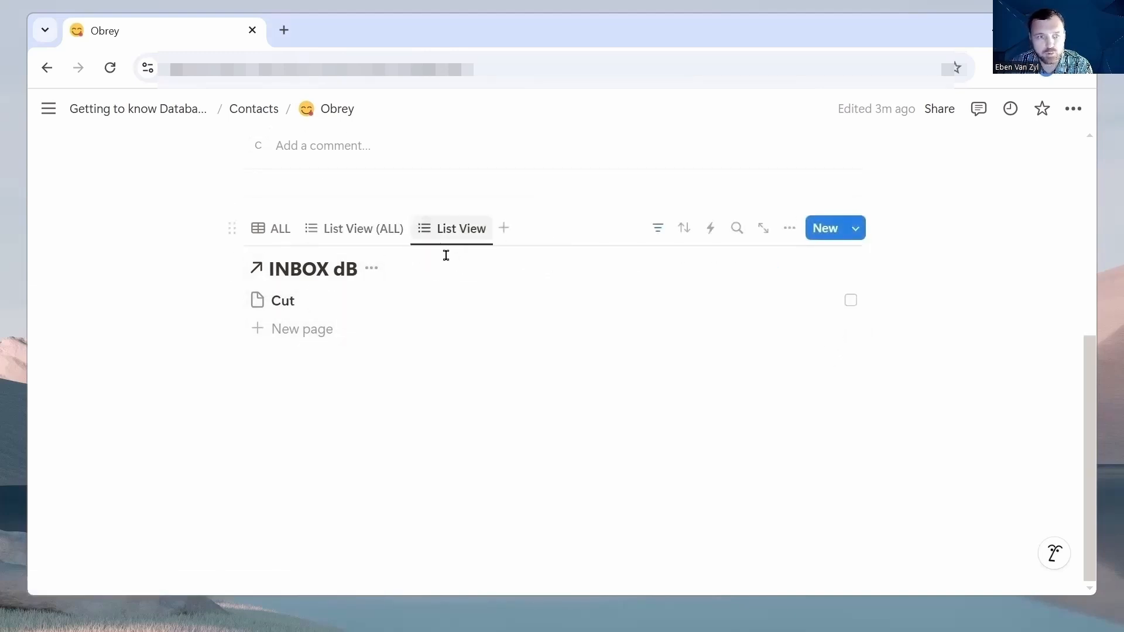
click(346, 232)
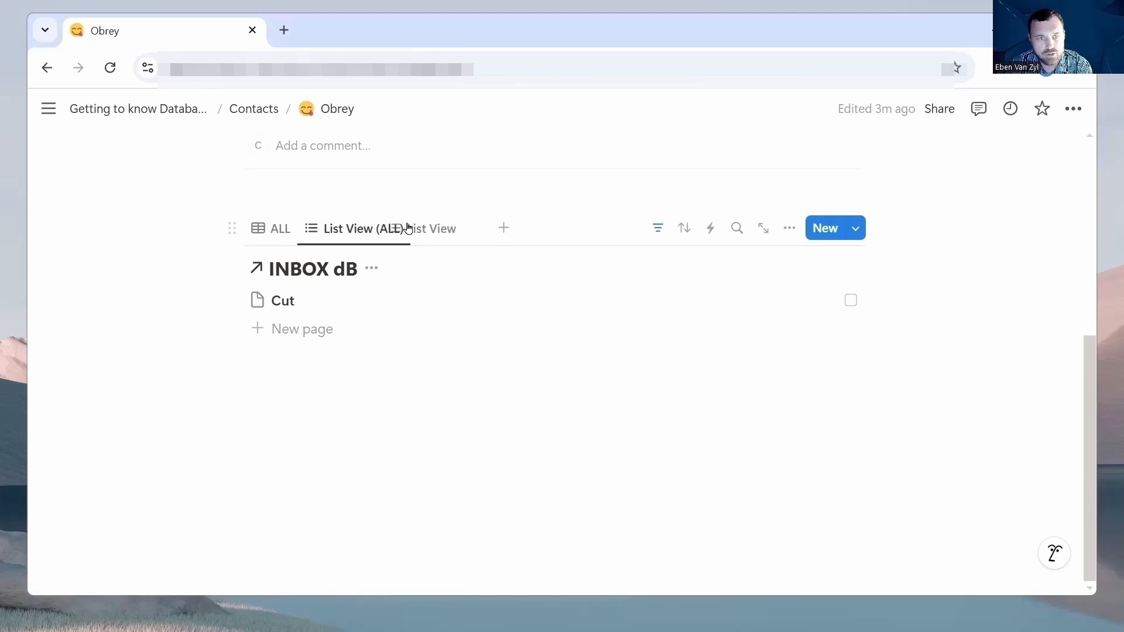
Reorder the INBOX dB views to List View, List View (ALL) and ALL
drag(409, 228, 297, 223)
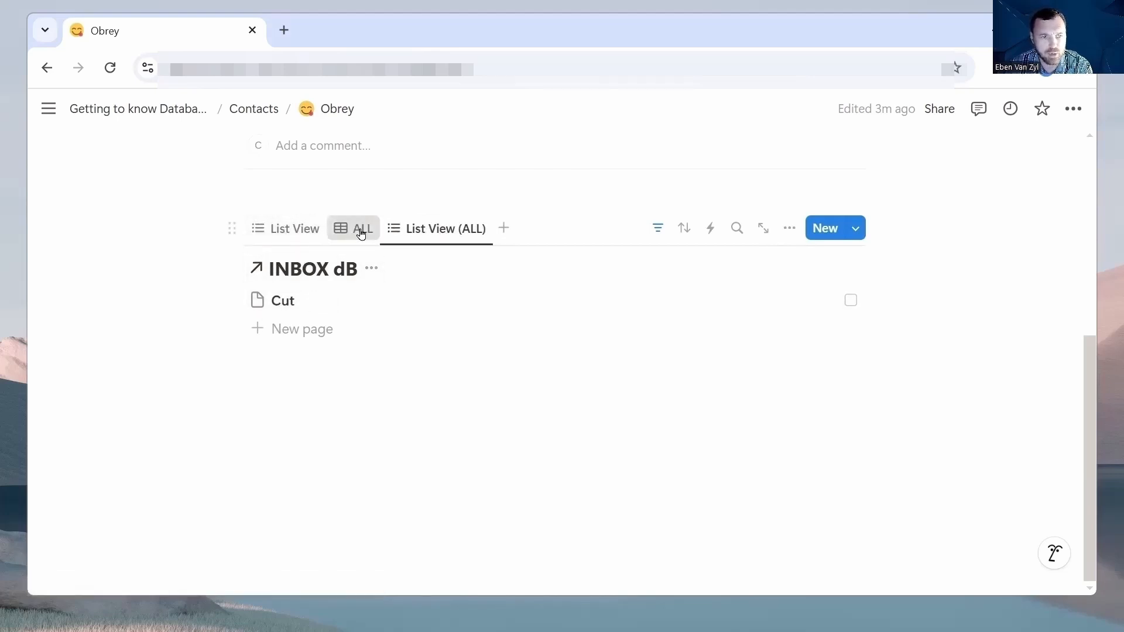
drag(361, 234, 441, 237)
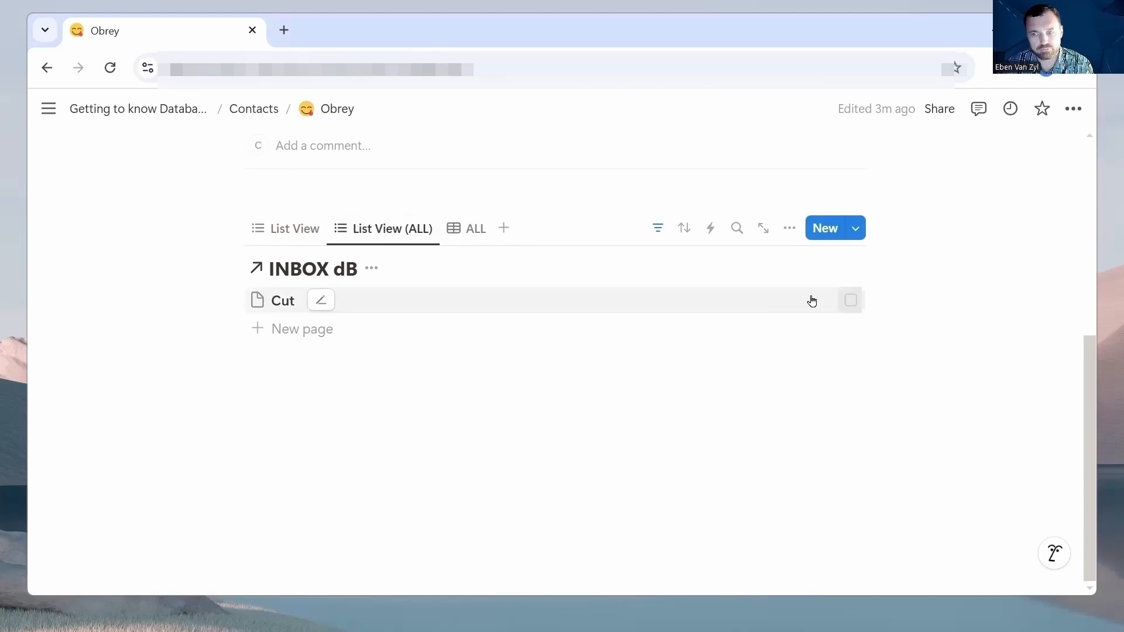
Rename the List View of INBOX dB as Tasks
click(300, 236)
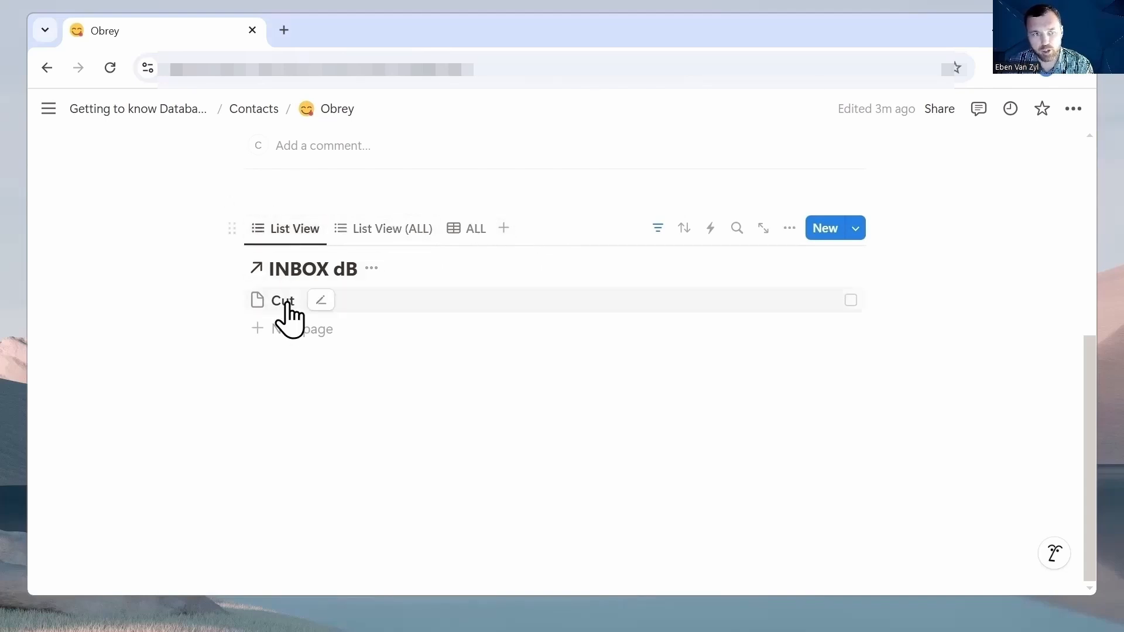
click(289, 235)
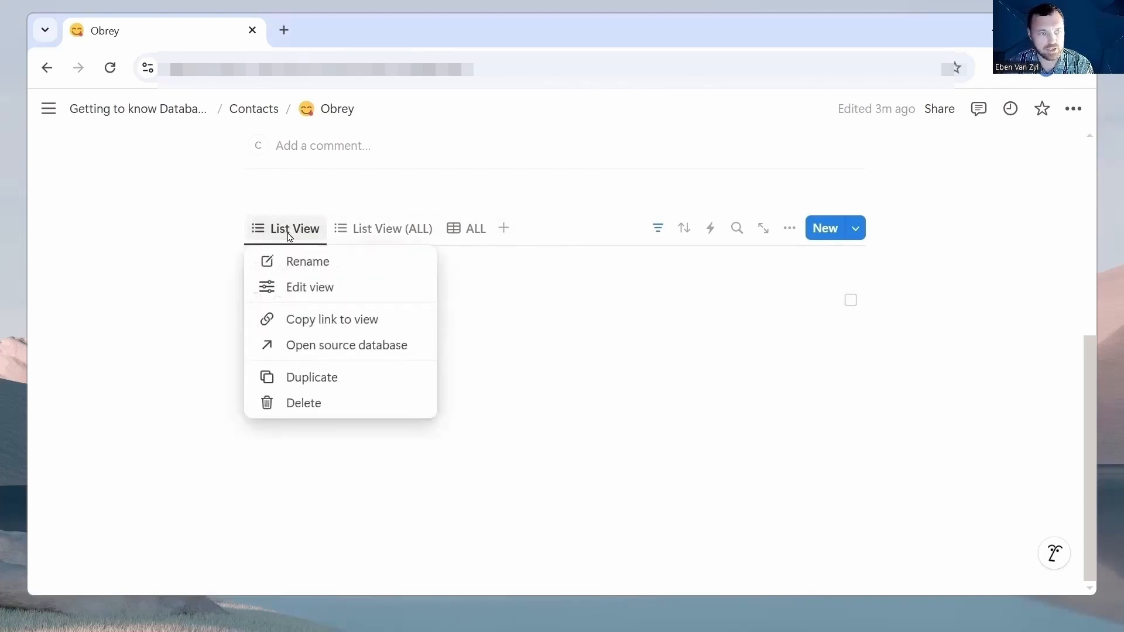
click(301, 285)
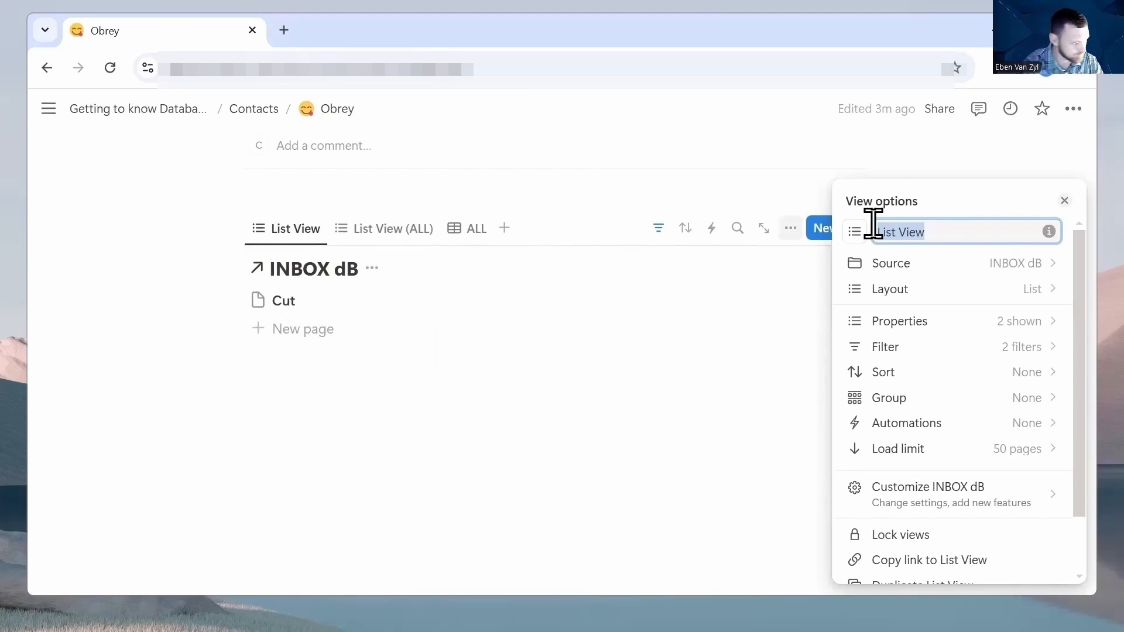
key(BackSpace)
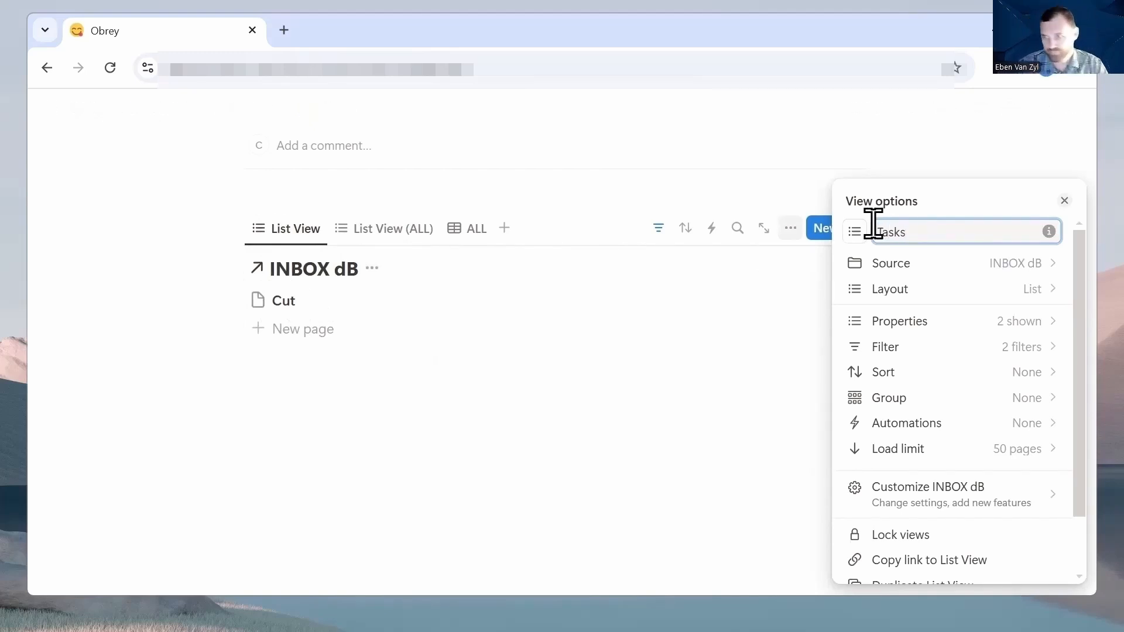
click(668, 214)
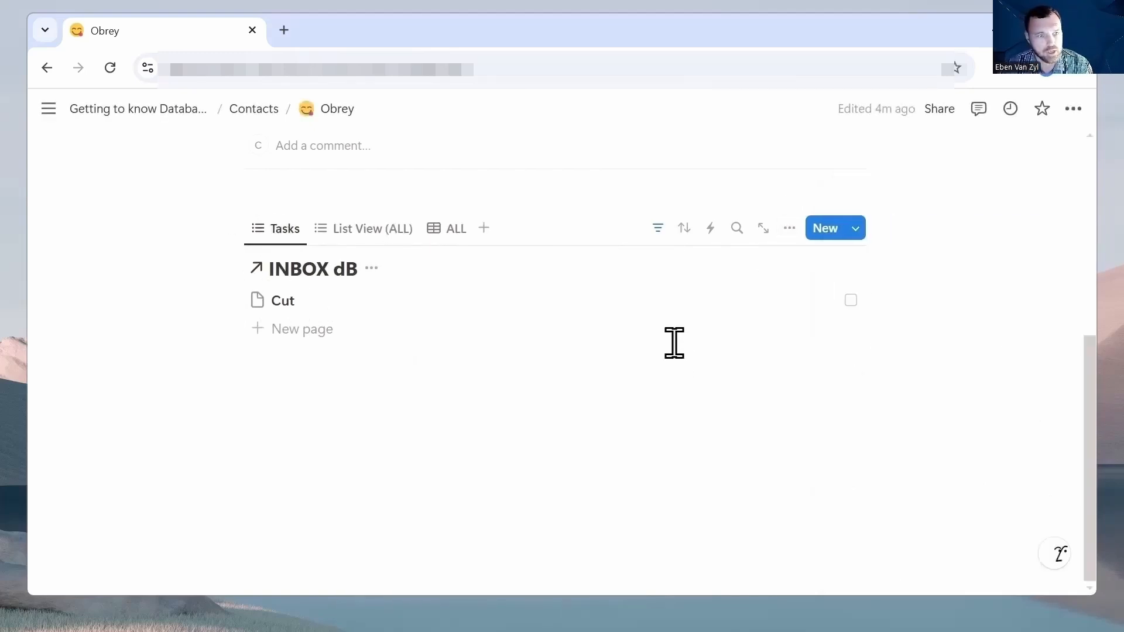
Add a task named "Task 1 ..." to the Tasks view and duplicate it twice
click(295, 331)
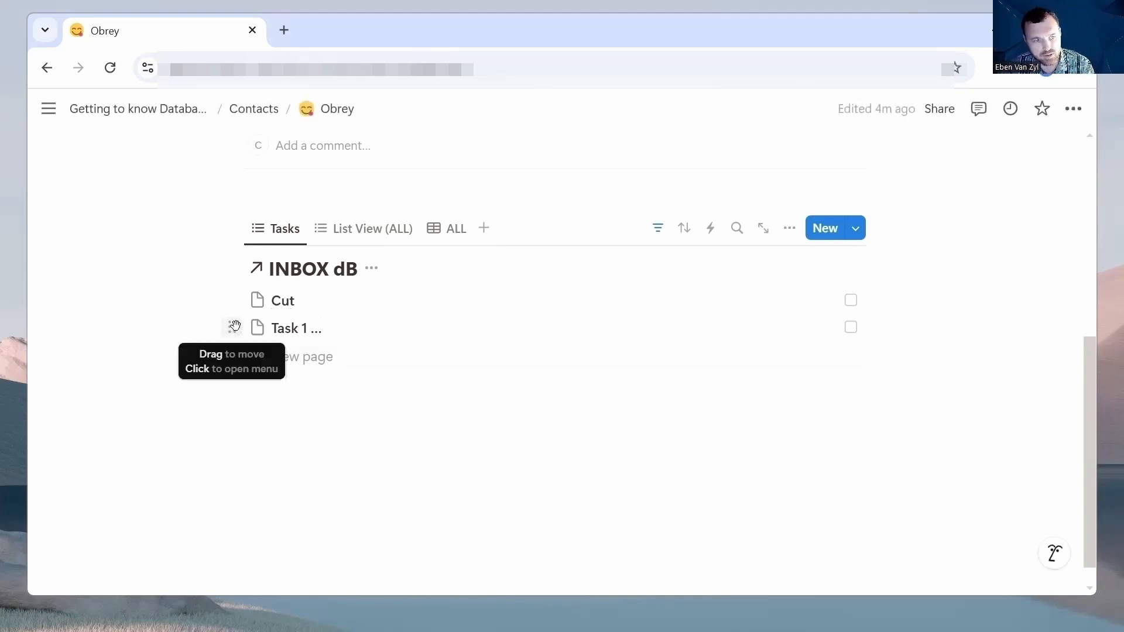
click(232, 327)
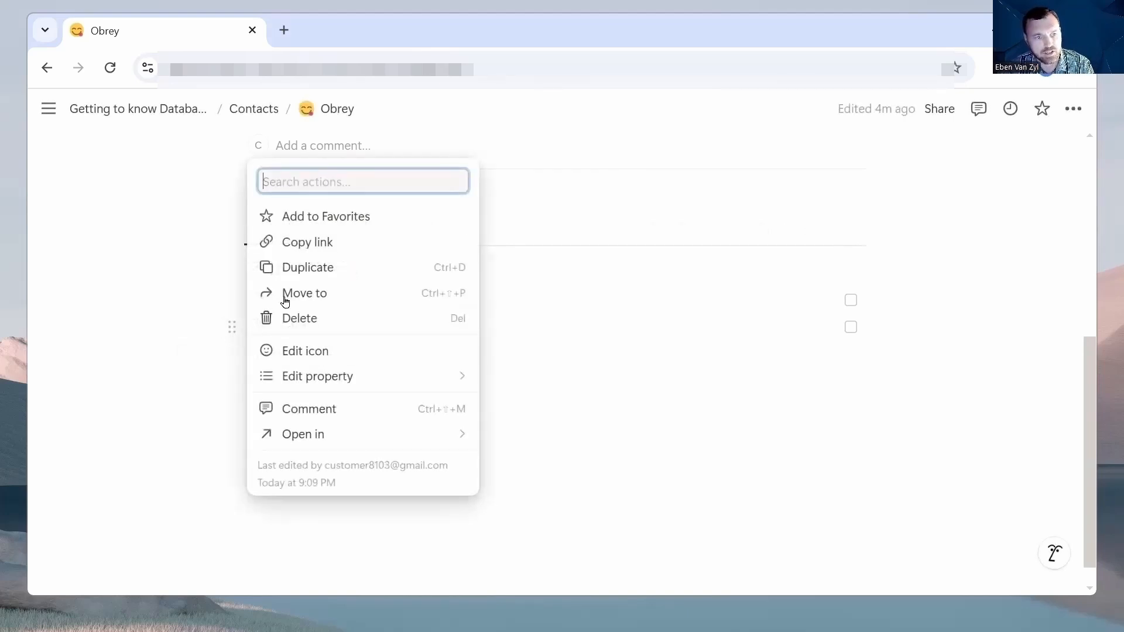
click(295, 267)
click(234, 355)
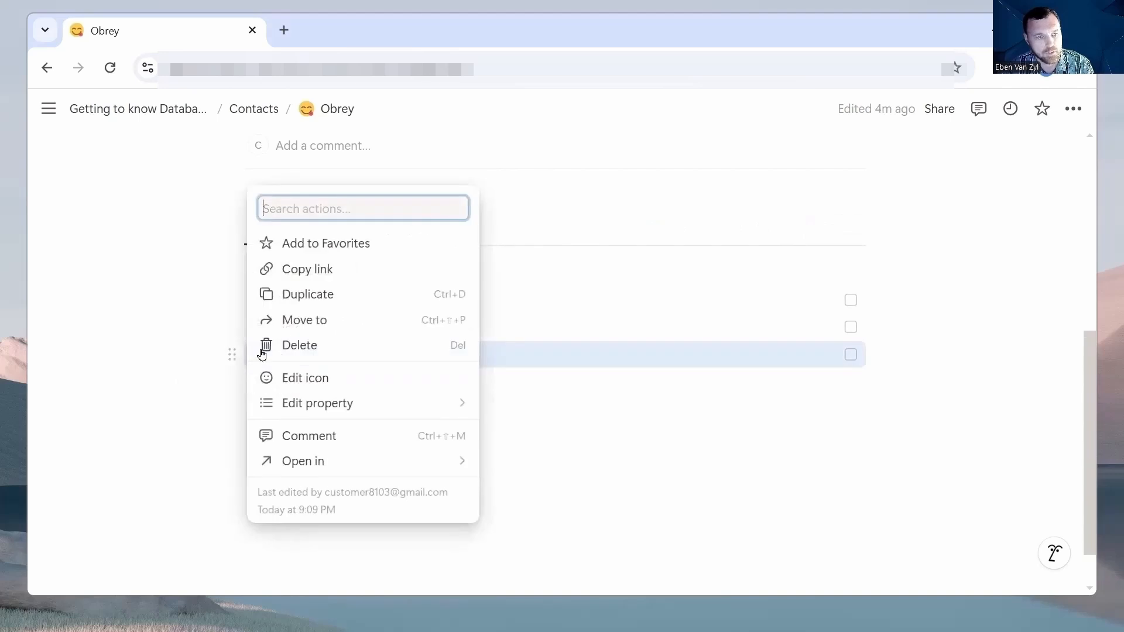
click(309, 295)
Duplicate the three Task 1 entries together and rename the copies so the tasks run from "Task 1 ..." to "Task 7 ..."
mouse_move(260, 387)
mouse_down()
mouse_move(271, 409)
mouse_move(261, 402)
mouse_up()
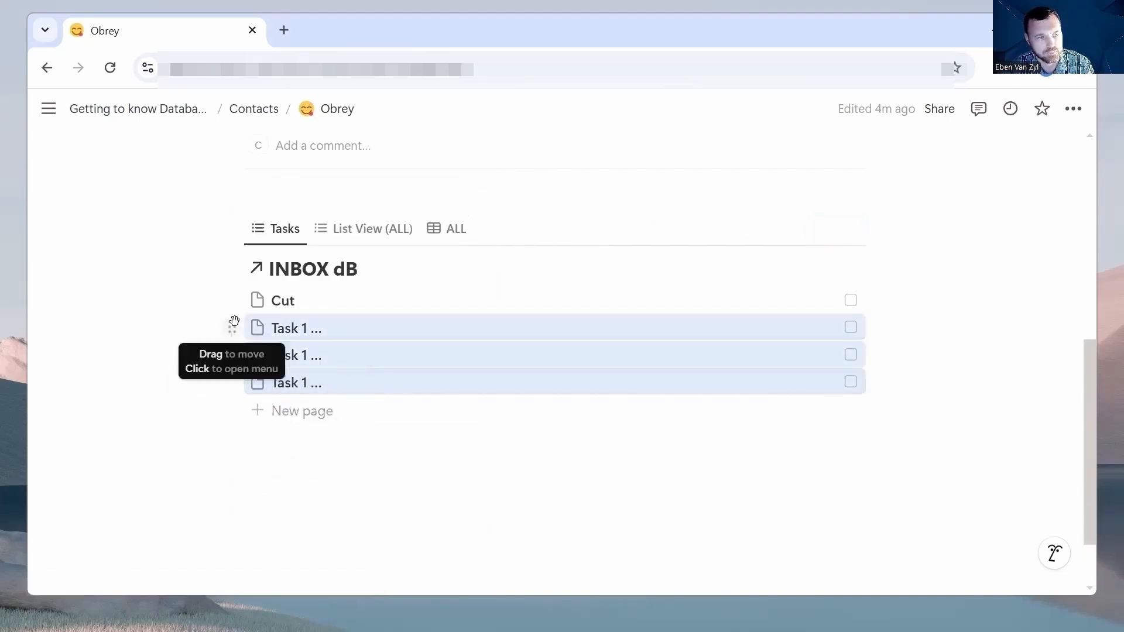
click(233, 326)
click(308, 285)
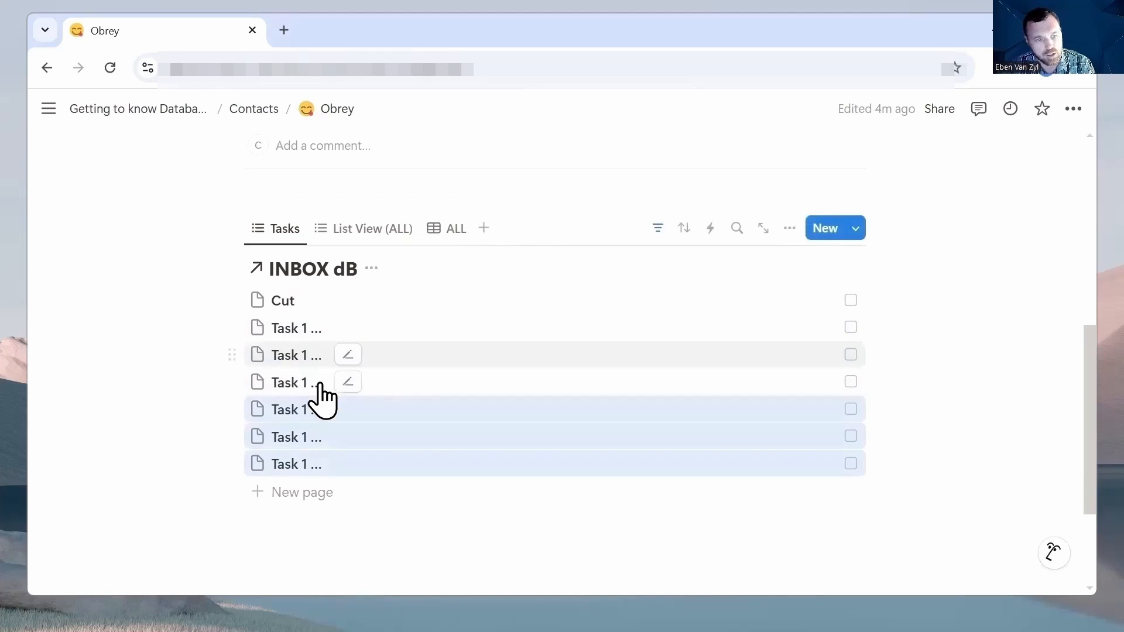
click(307, 355)
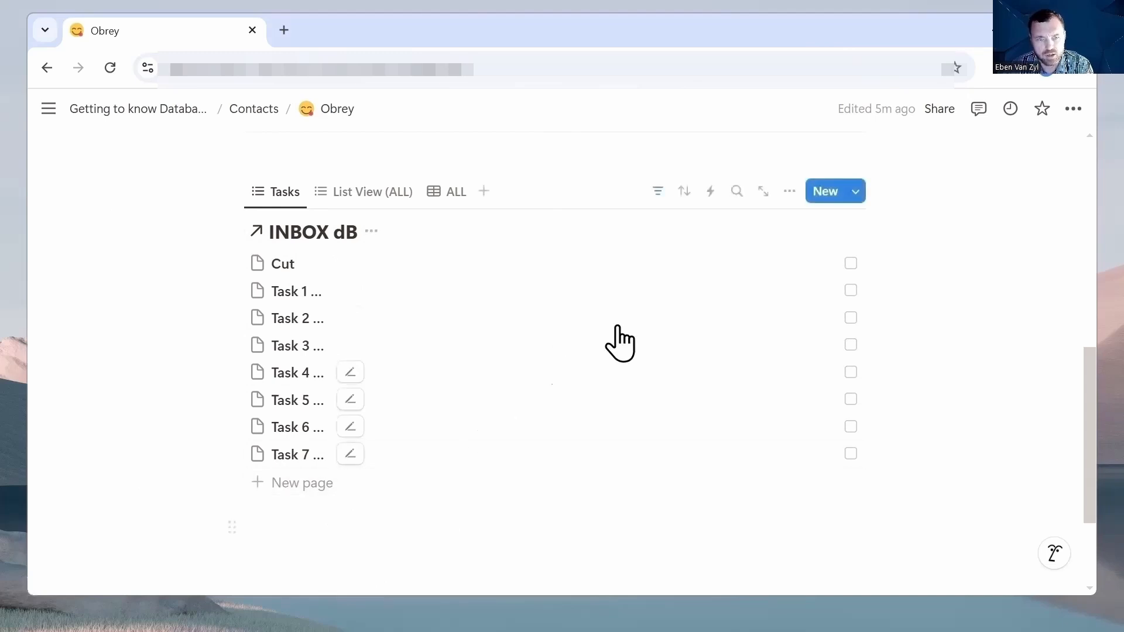
Mark Cut and Task 1 through Task 7 as done in the Tasks view
click(852, 265)
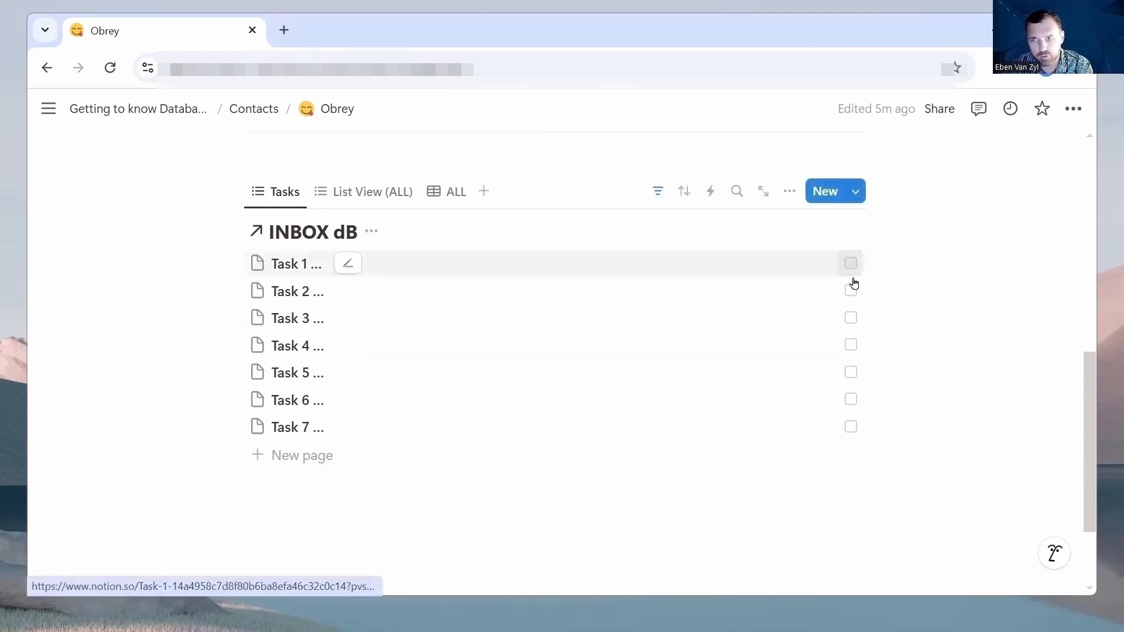
click(852, 268)
click(854, 271)
click(854, 277)
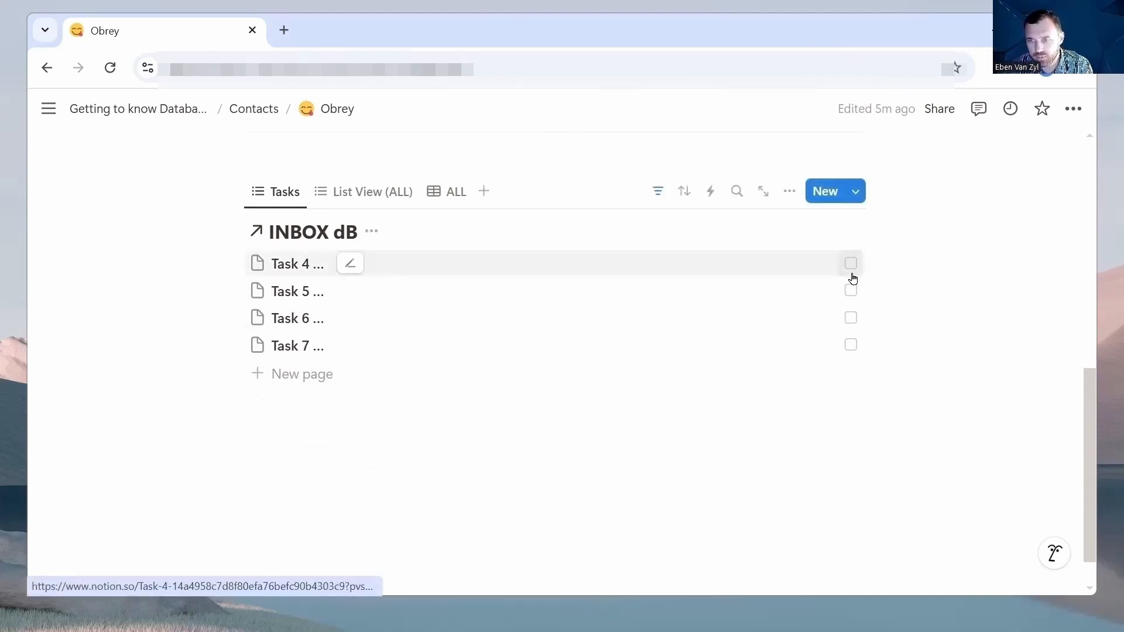
click(853, 272)
click(851, 274)
click(851, 277)
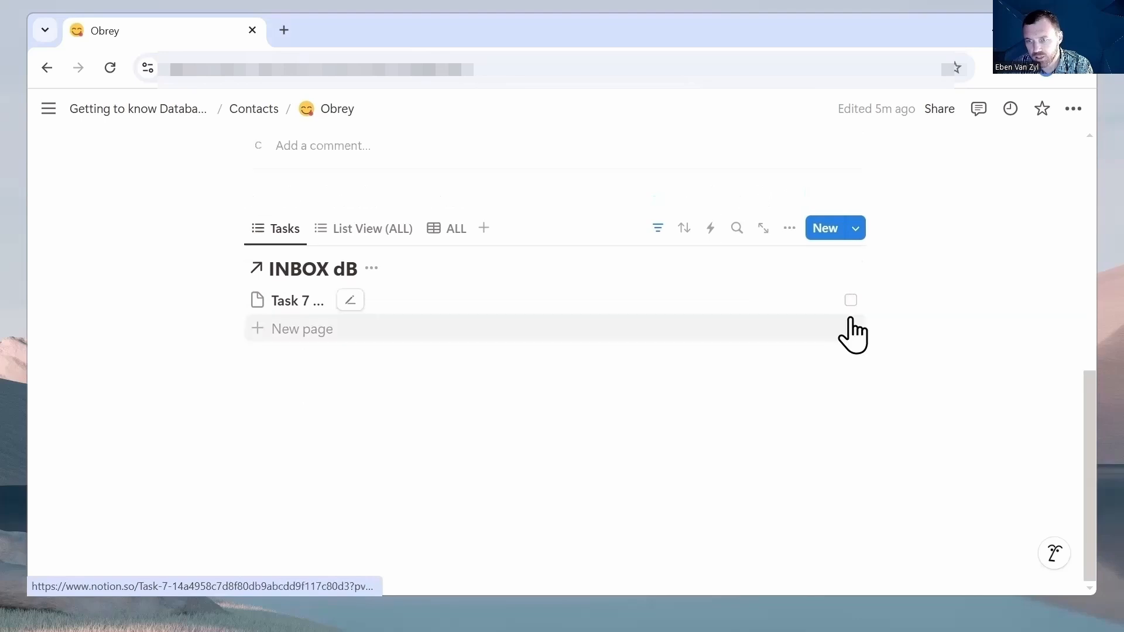
click(851, 302)
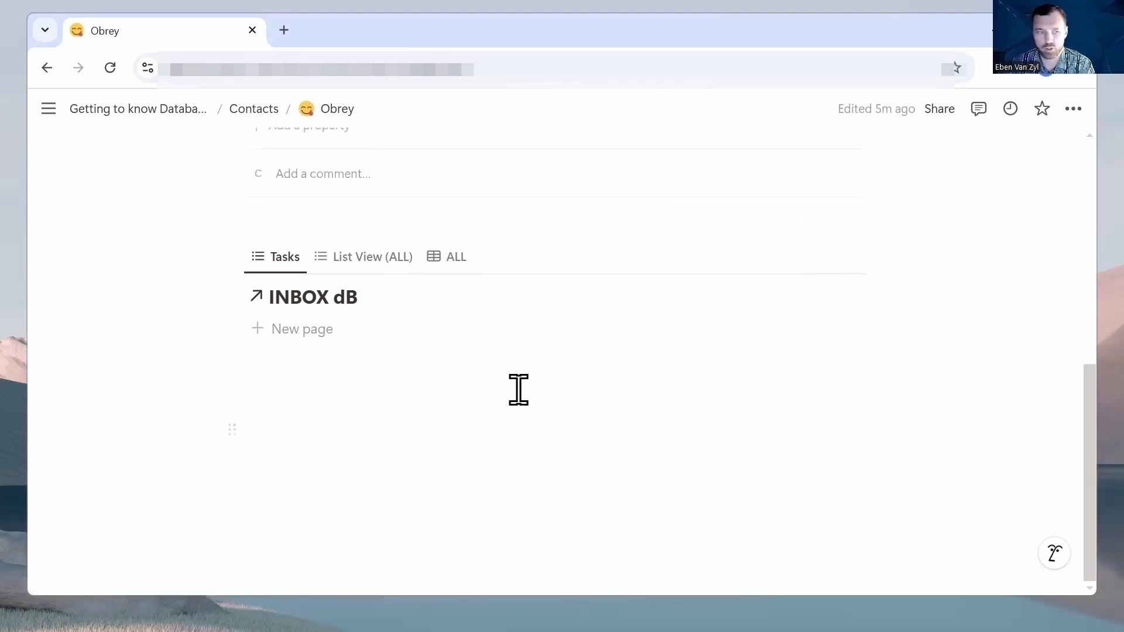
Uncheck Done for Task 6 and Task 3 in List View (ALL)
click(359, 258)
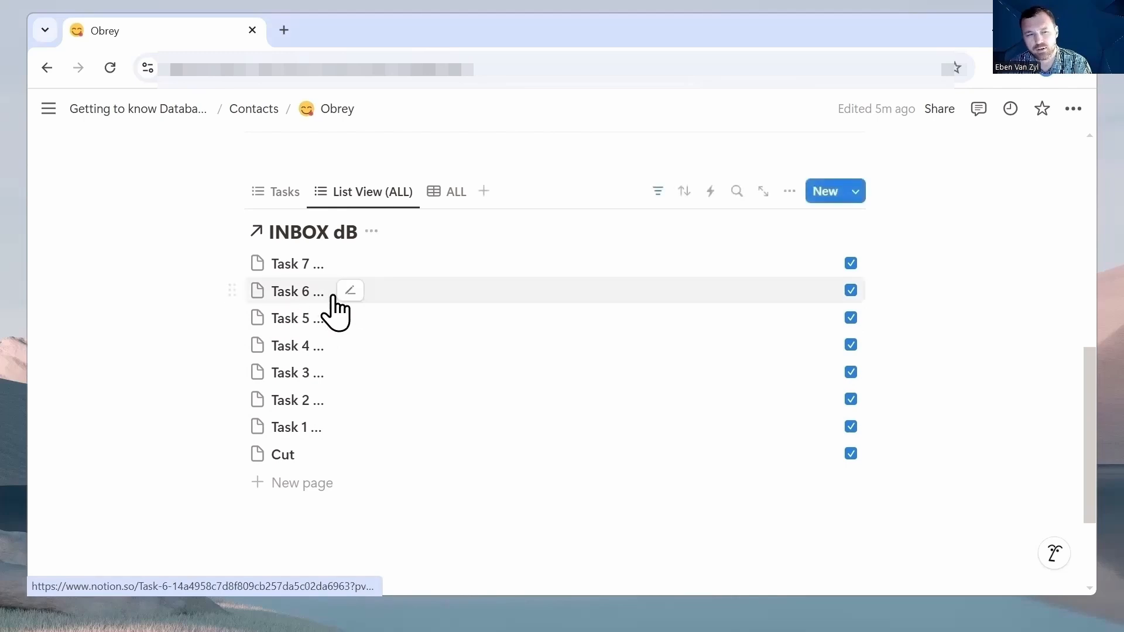
click(851, 290)
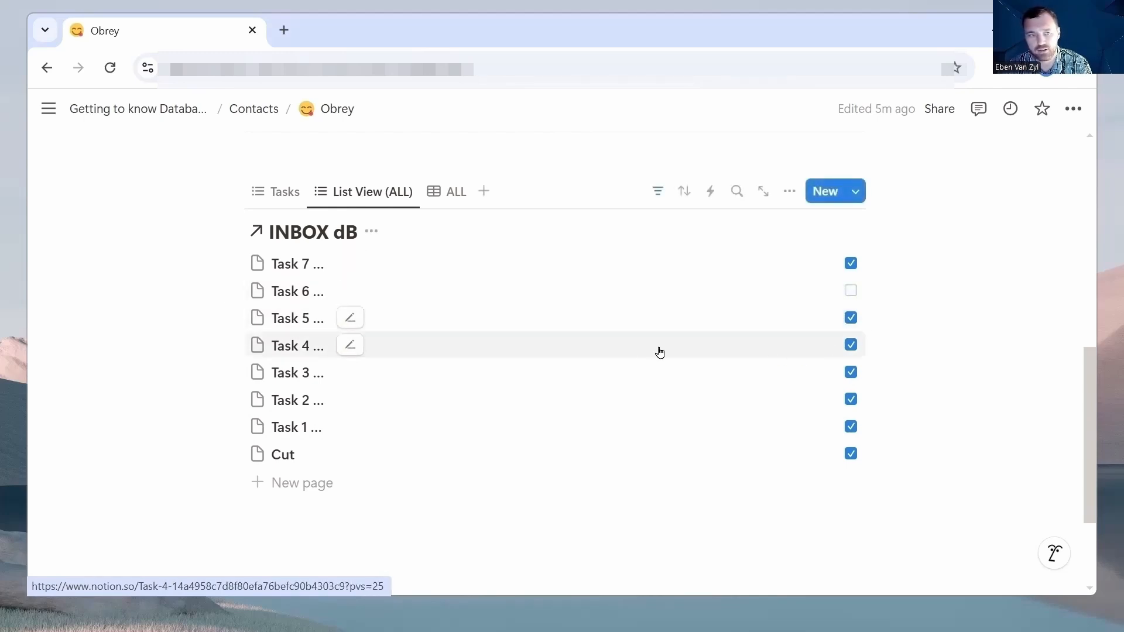
click(851, 373)
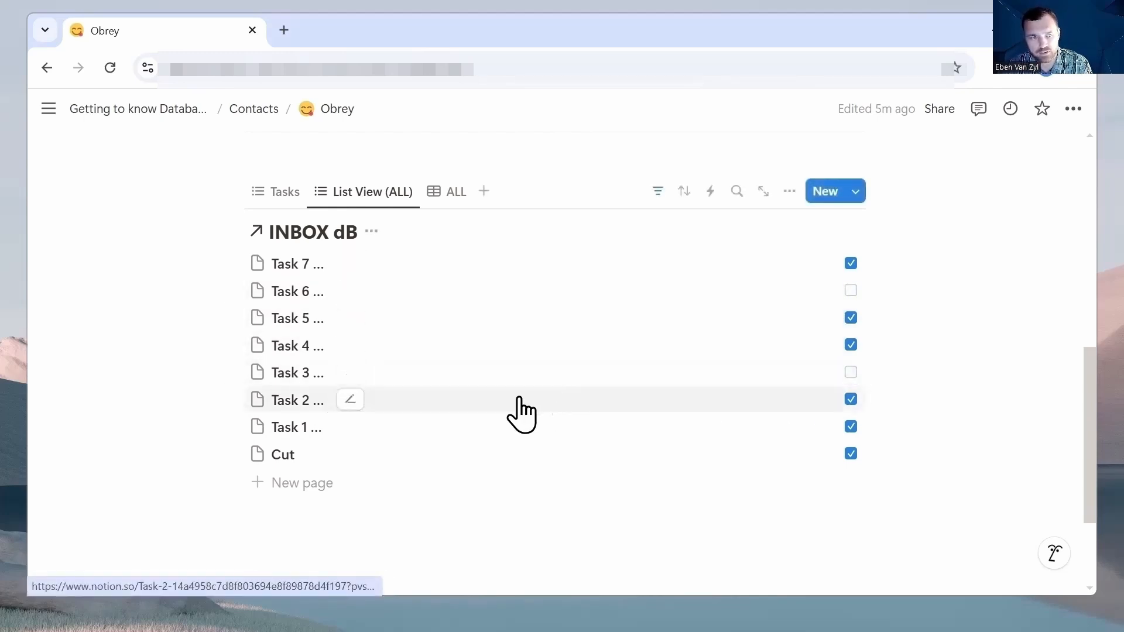
Add a Text property named Note to the Task 3 page and place it above Tags
click(302, 376)
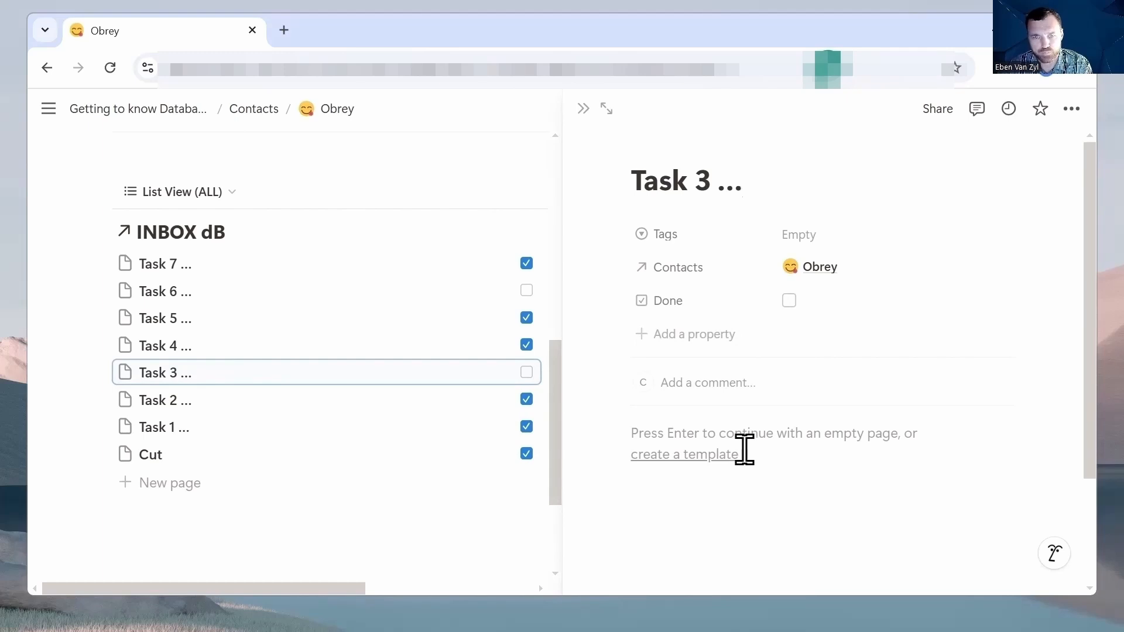
click(659, 350)
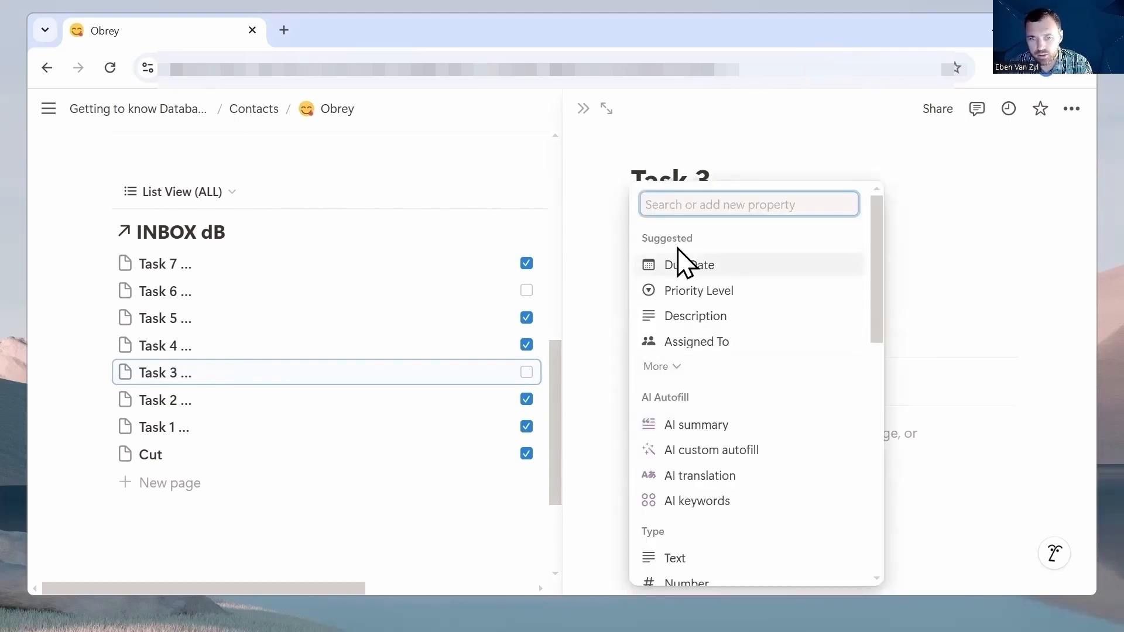
click(674, 558)
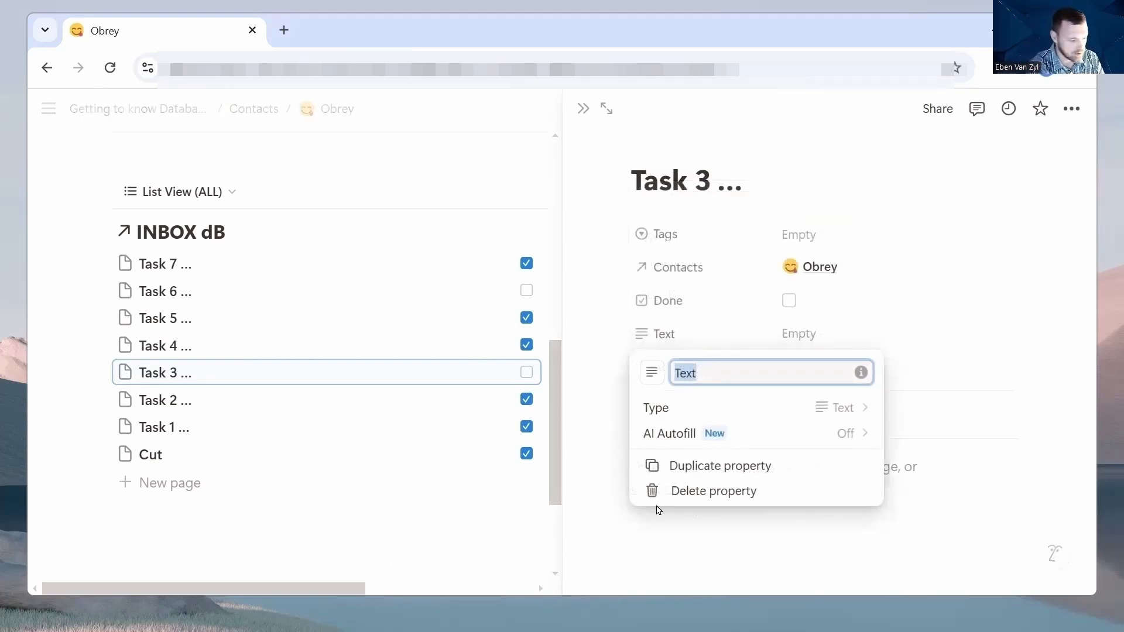
text(Note)
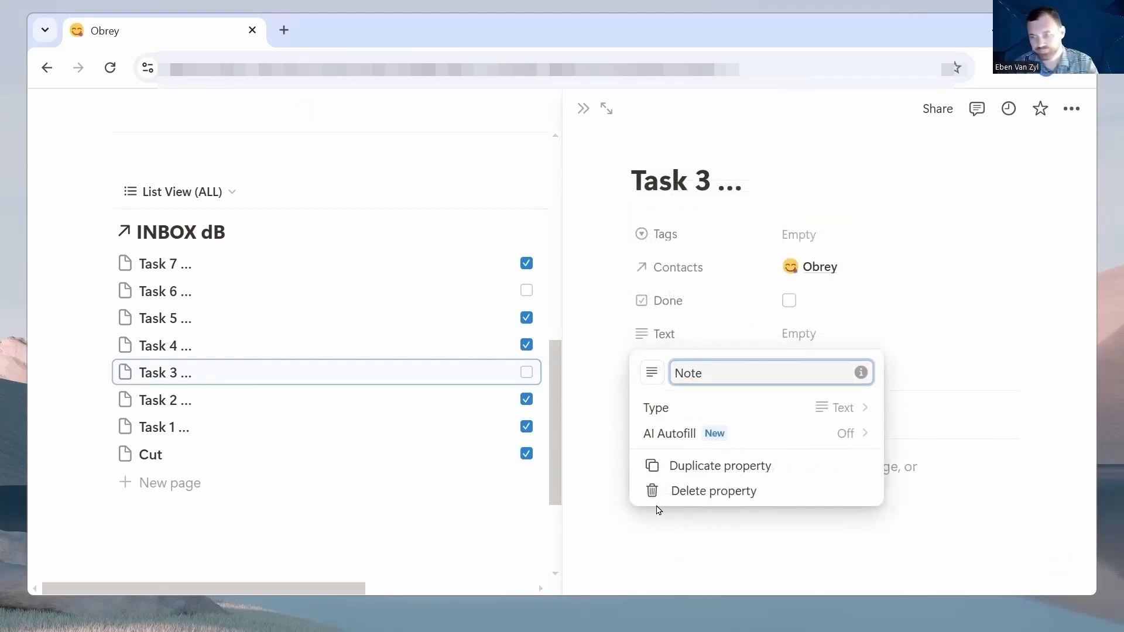
click(788, 564)
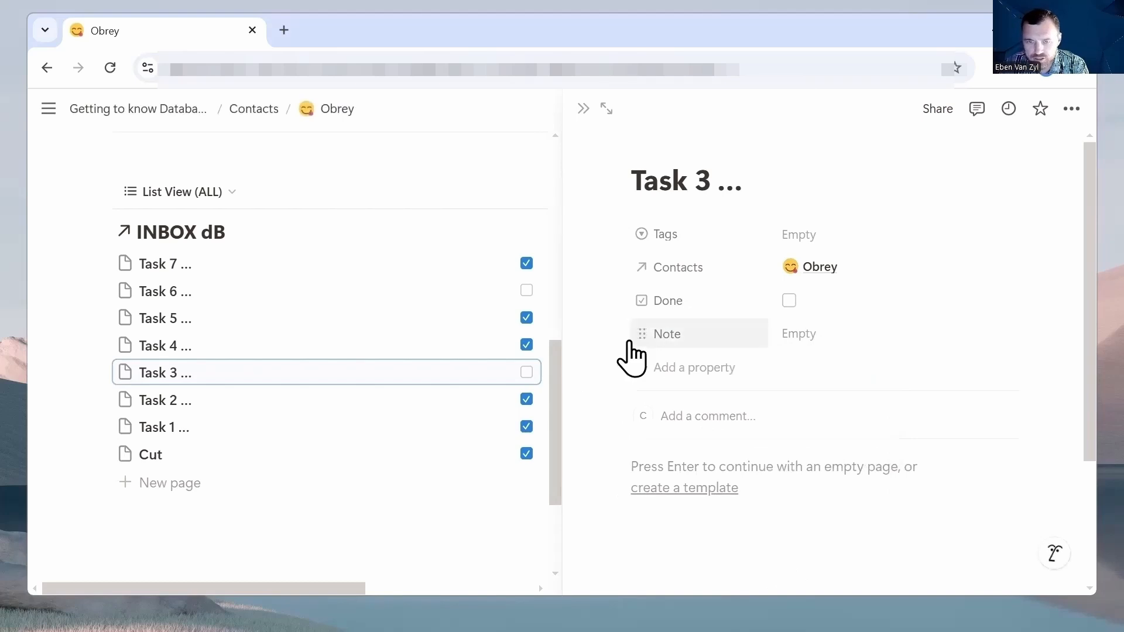
drag(641, 338, 638, 223)
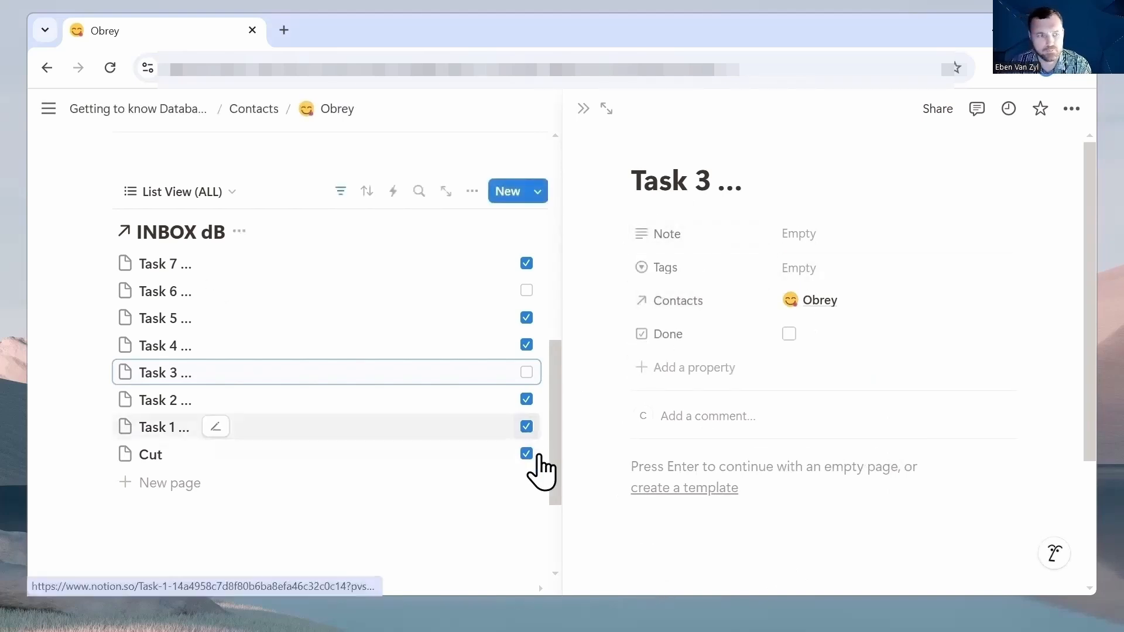
Enter "Please finish the following.... NOT done yet!" as Task 3's Note and close the task page
click(807, 240)
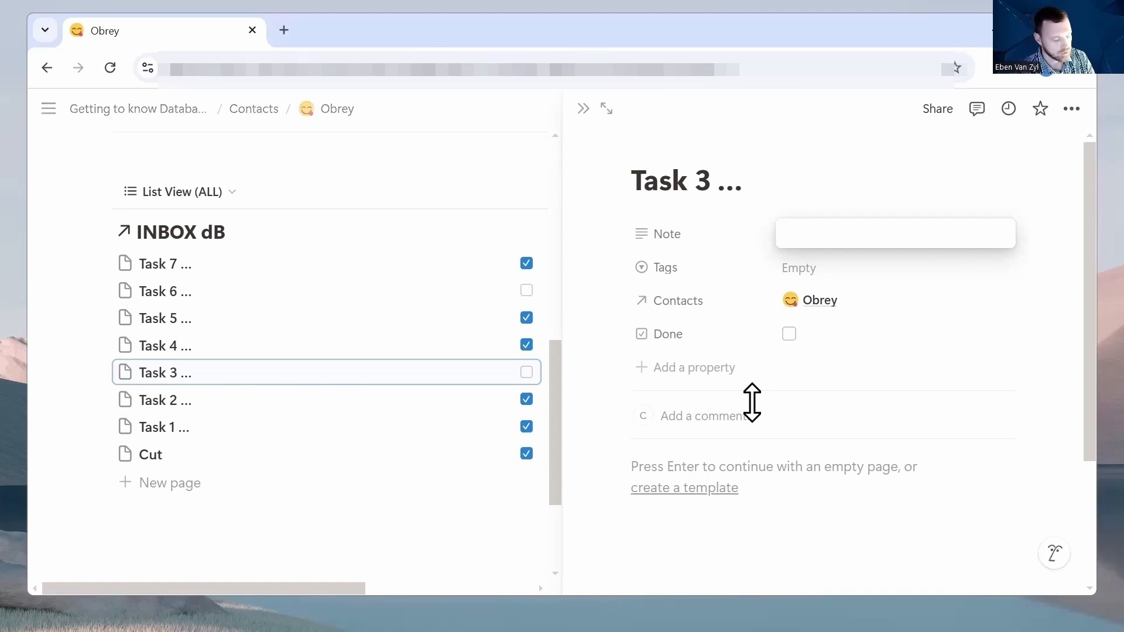
text(Please finish the following.... NOT done yet!)
key(Escape)
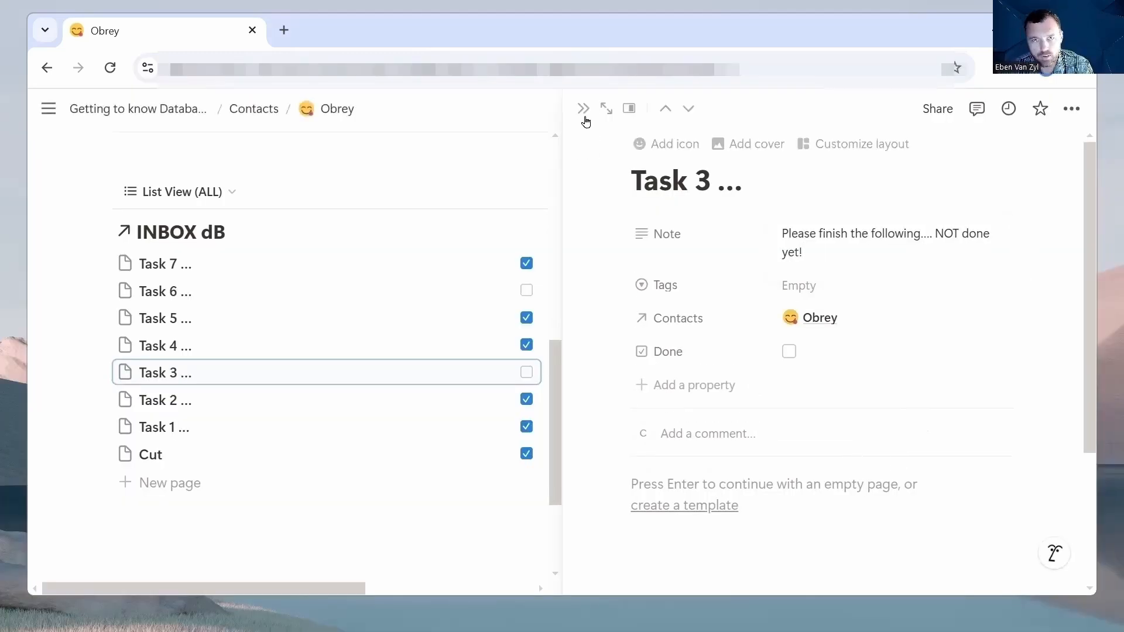
click(584, 117)
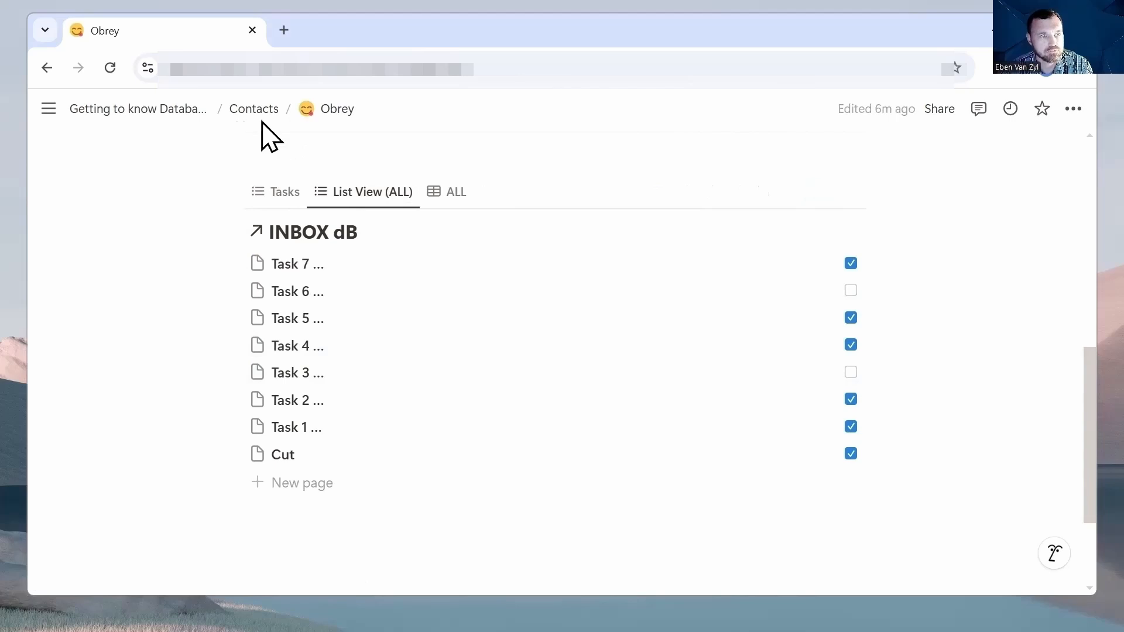
Examine the contact page's properties and linked task list, and check the Note property on the Task 7 page
scroll(458, 258, up, 9)
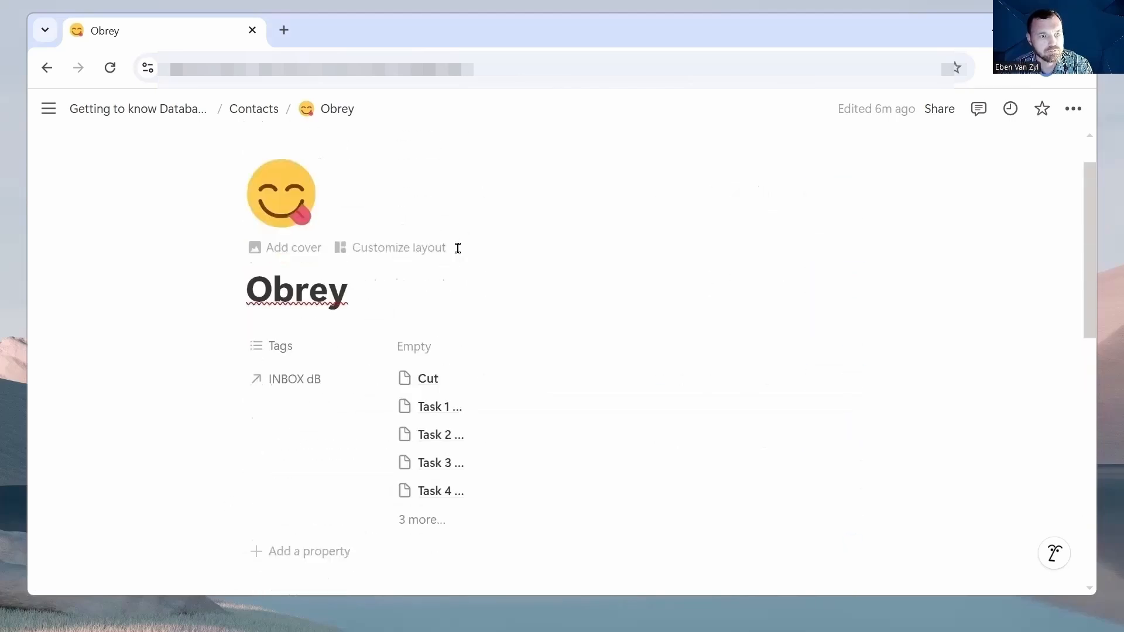
scroll(459, 266, down, 4)
scroll(301, 226, up, 2)
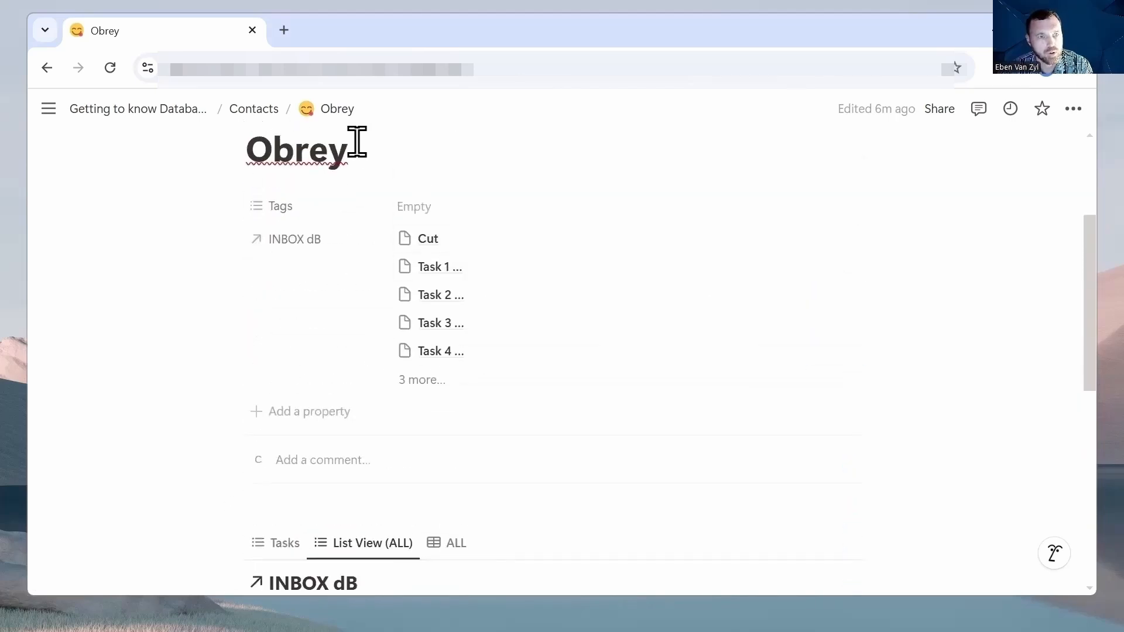
scroll(454, 412, down, 3)
scroll(321, 427, down, 3)
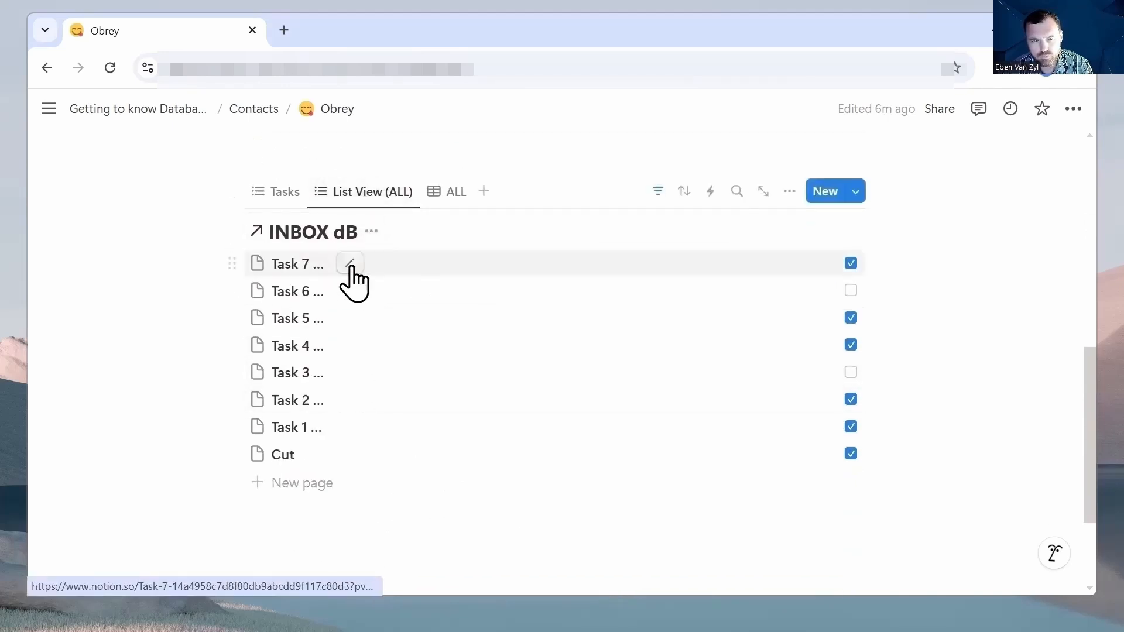
click(351, 264)
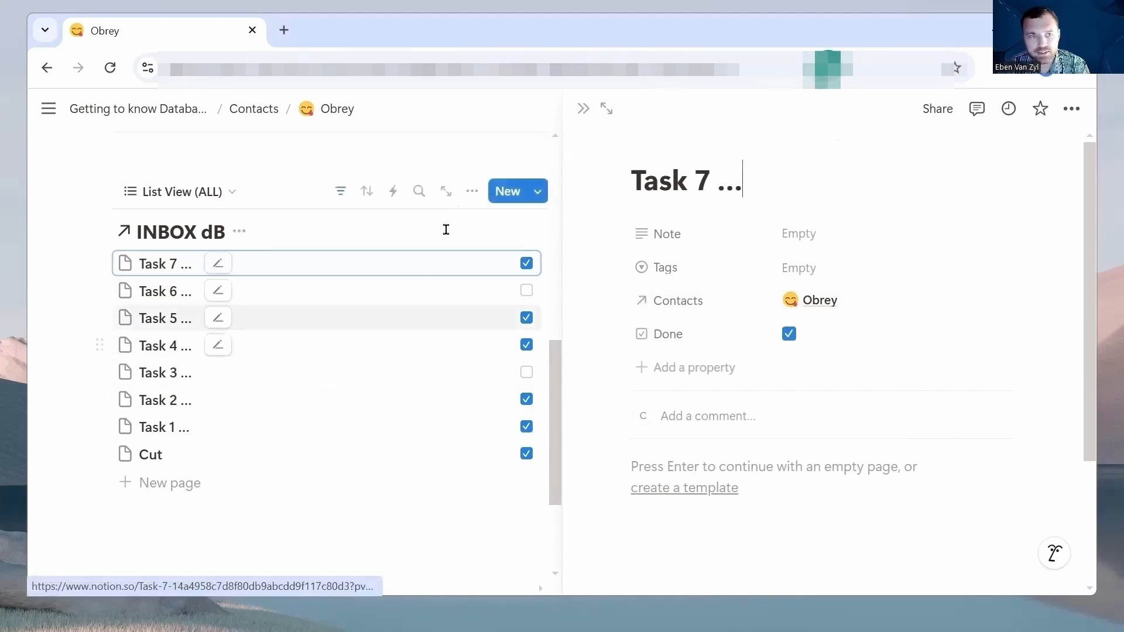
click(584, 109)
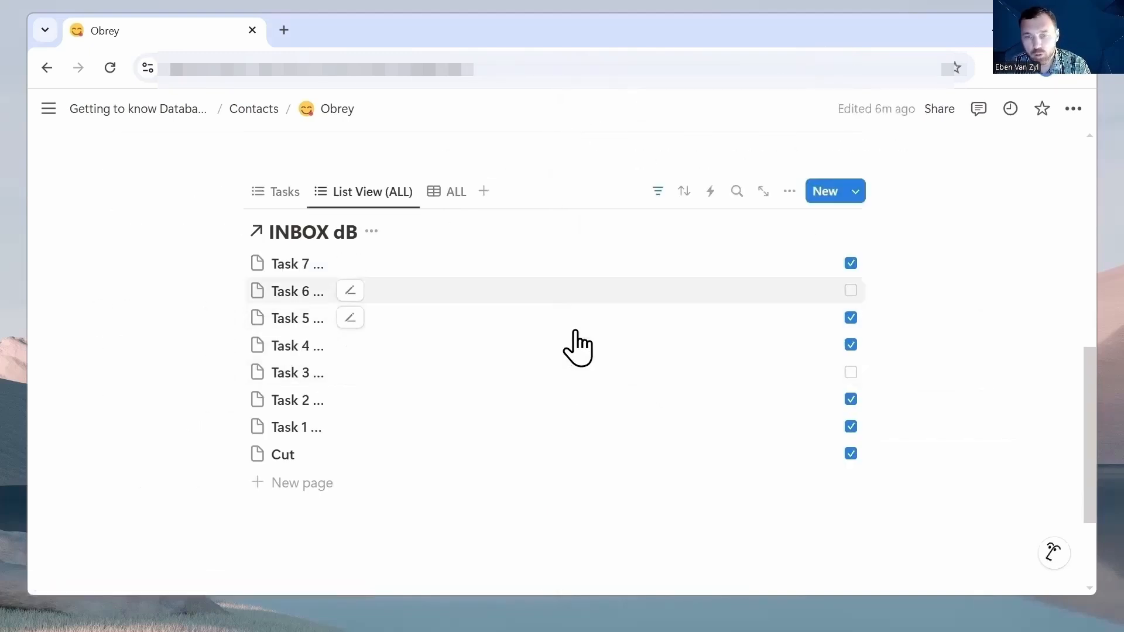
scroll(530, 379, up, 10)
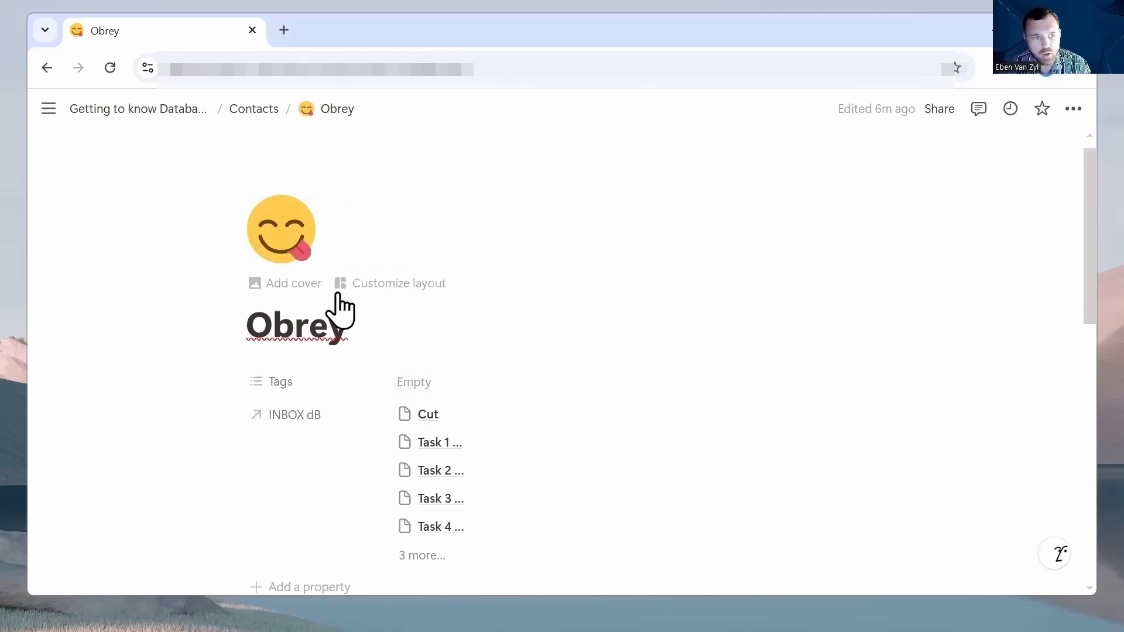
scroll(593, 408, down, 5)
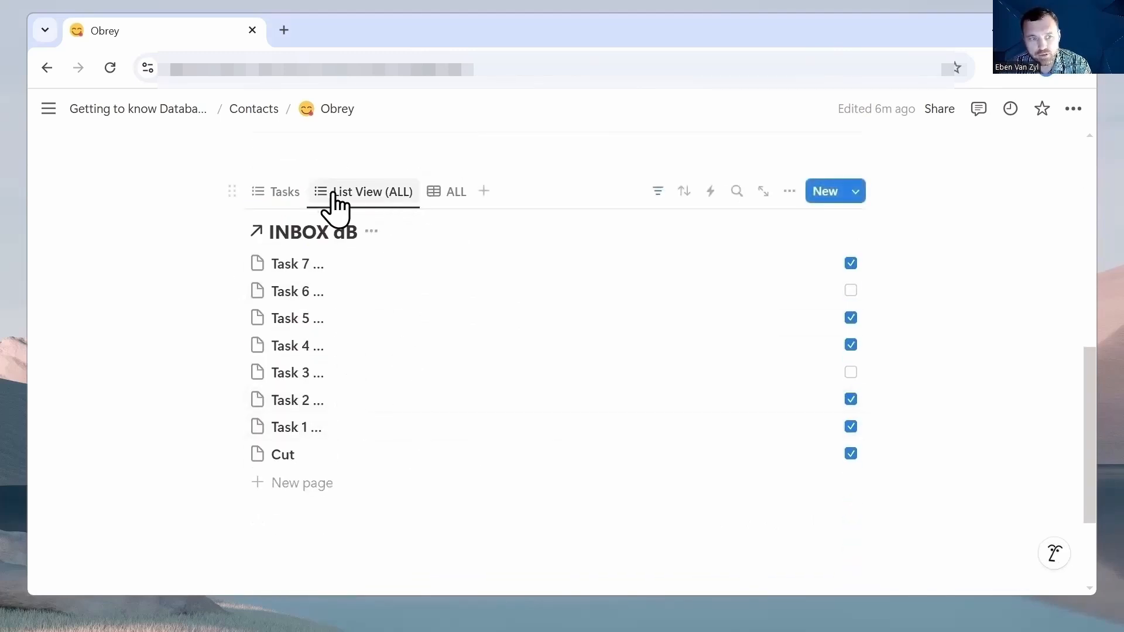
Check which contact the Contacts filter of List View (ALL) is set to
click(790, 191)
click(856, 349)
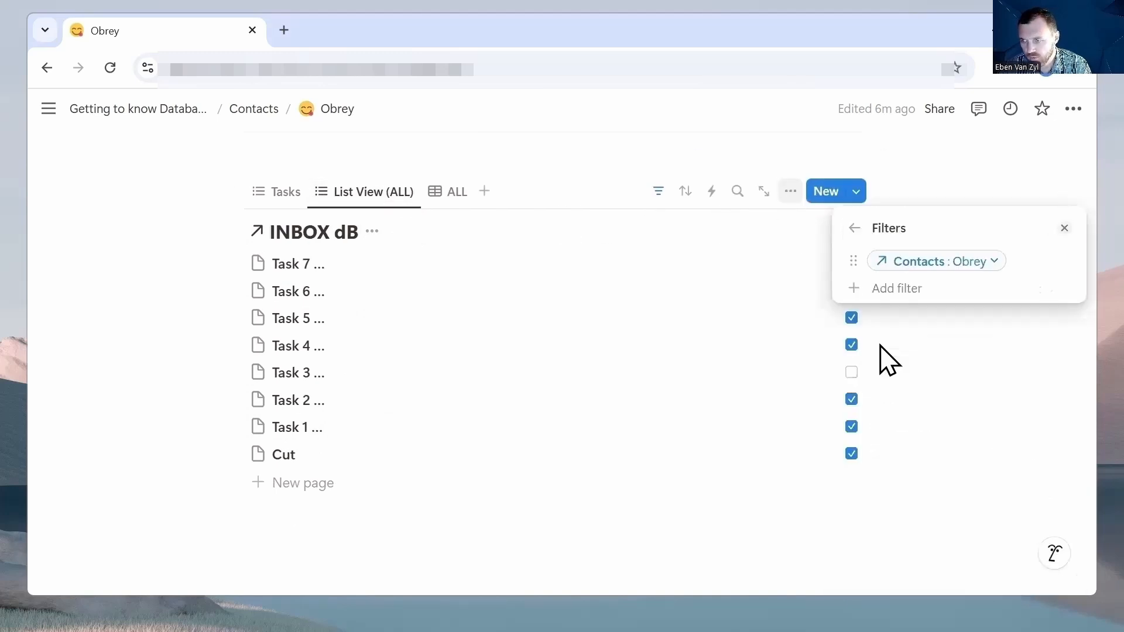
click(951, 258)
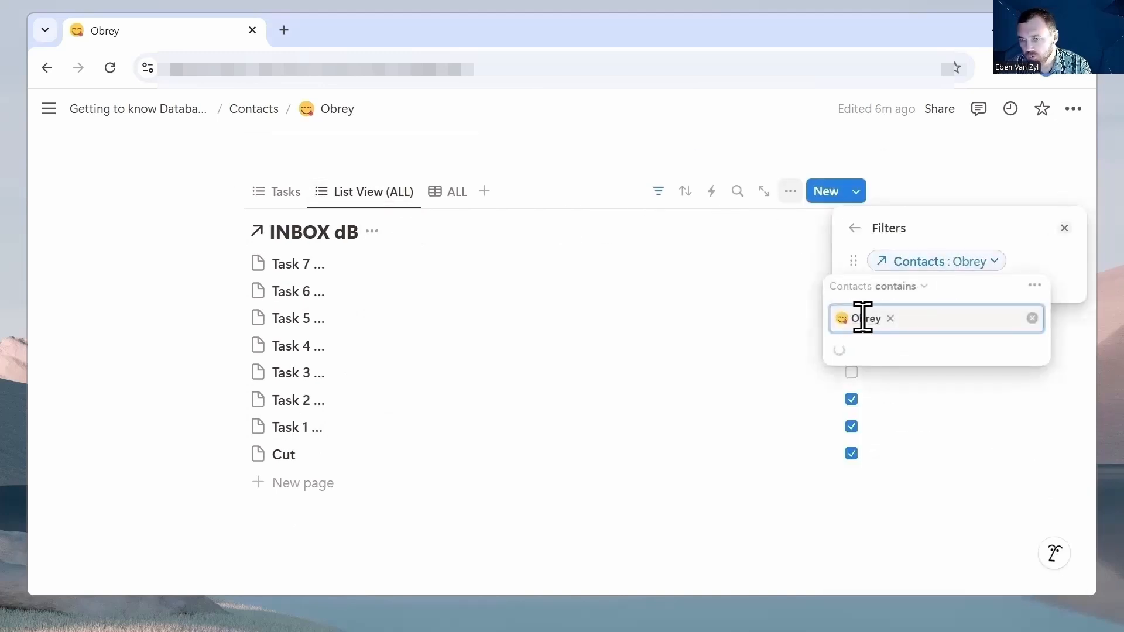
click(550, 167)
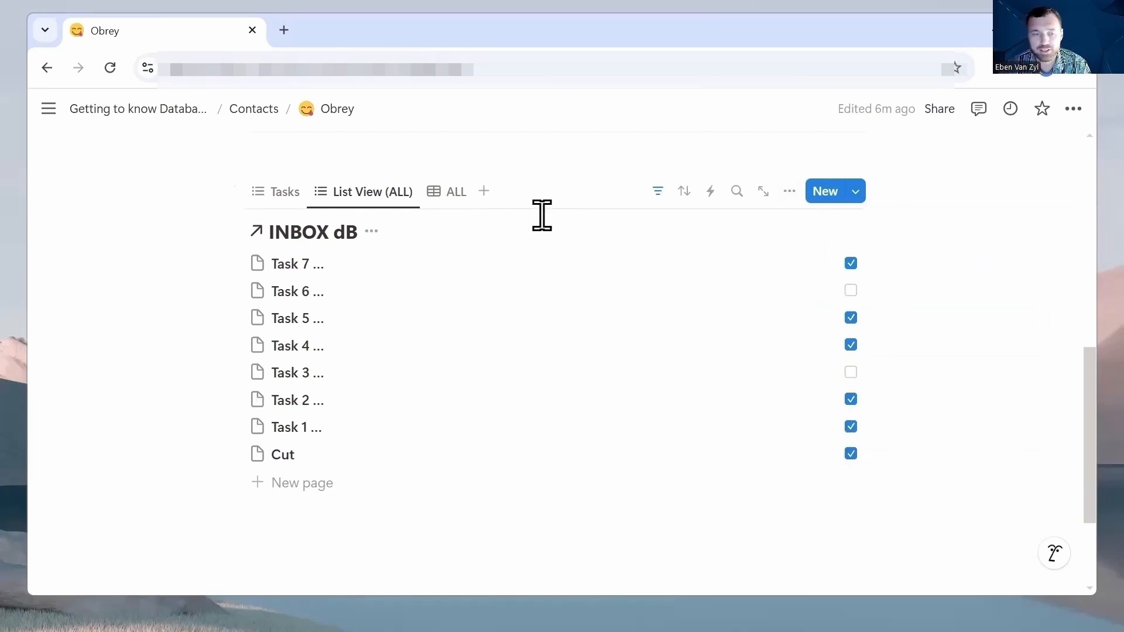
Return to the Getting to know Databases page and correct the misspelled third name in the Contacts table
scroll(521, 208, up, 10)
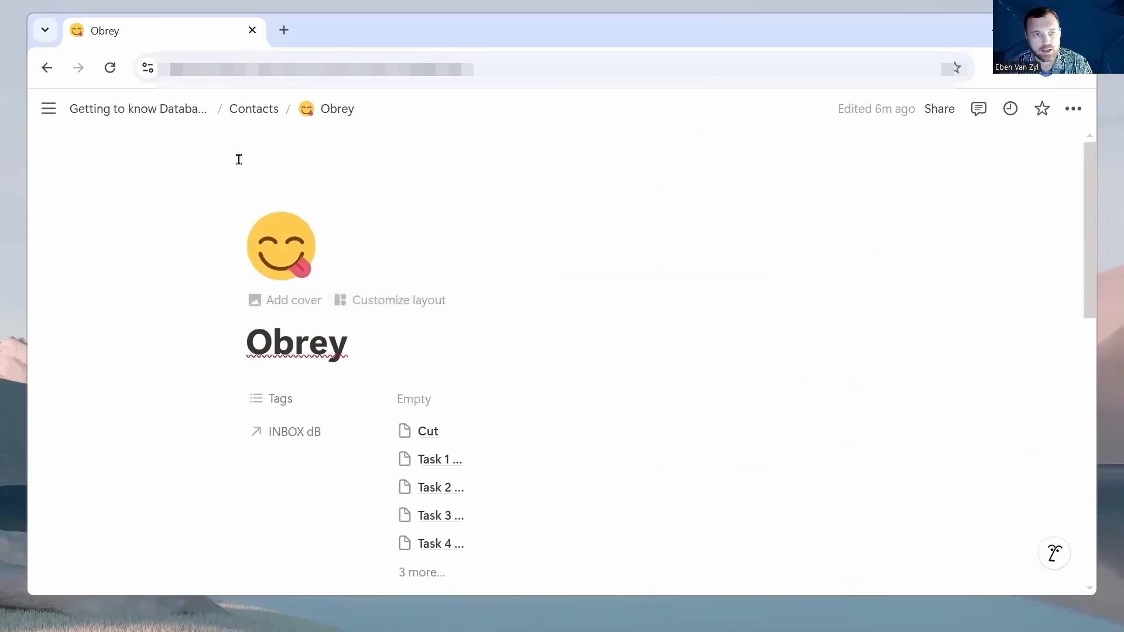
click(149, 114)
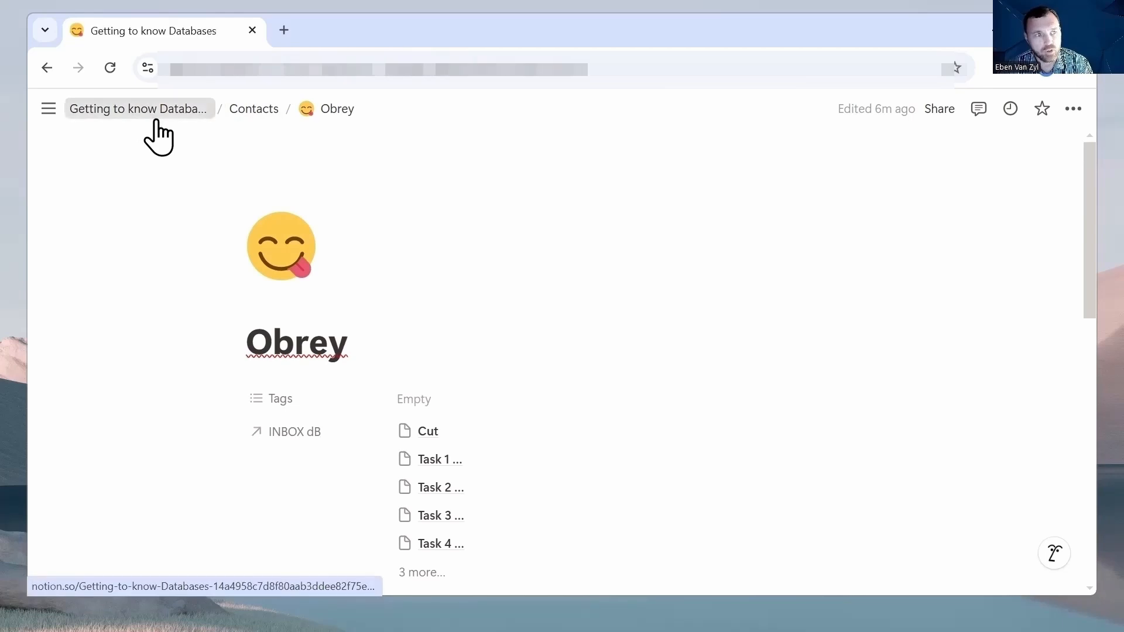
scroll(498, 293, down, 10)
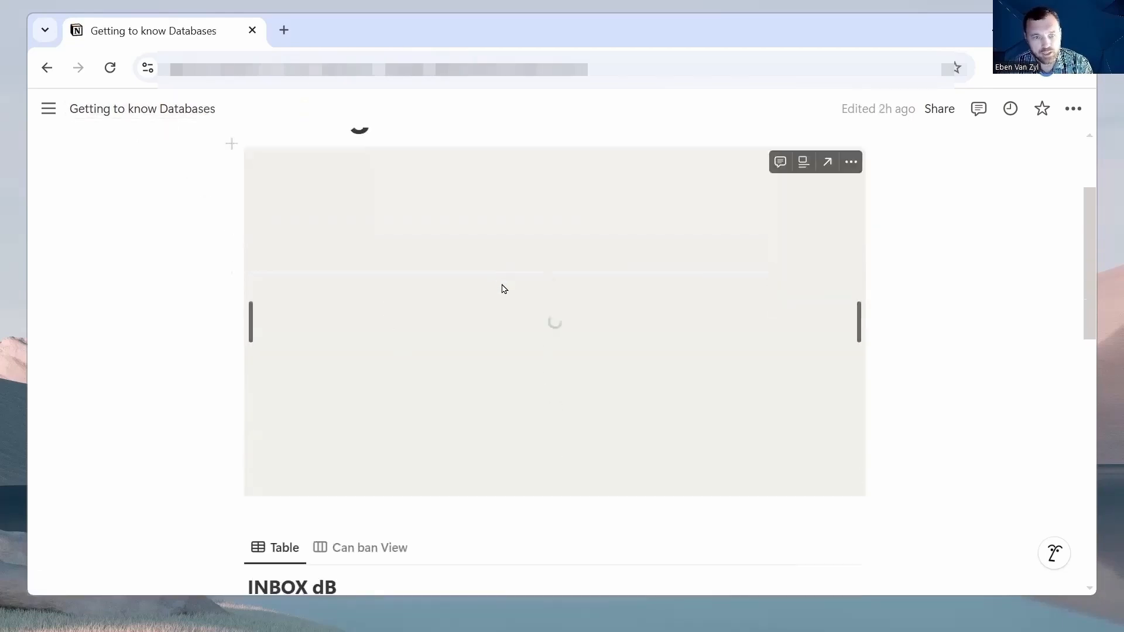
scroll(507, 311, up, 3)
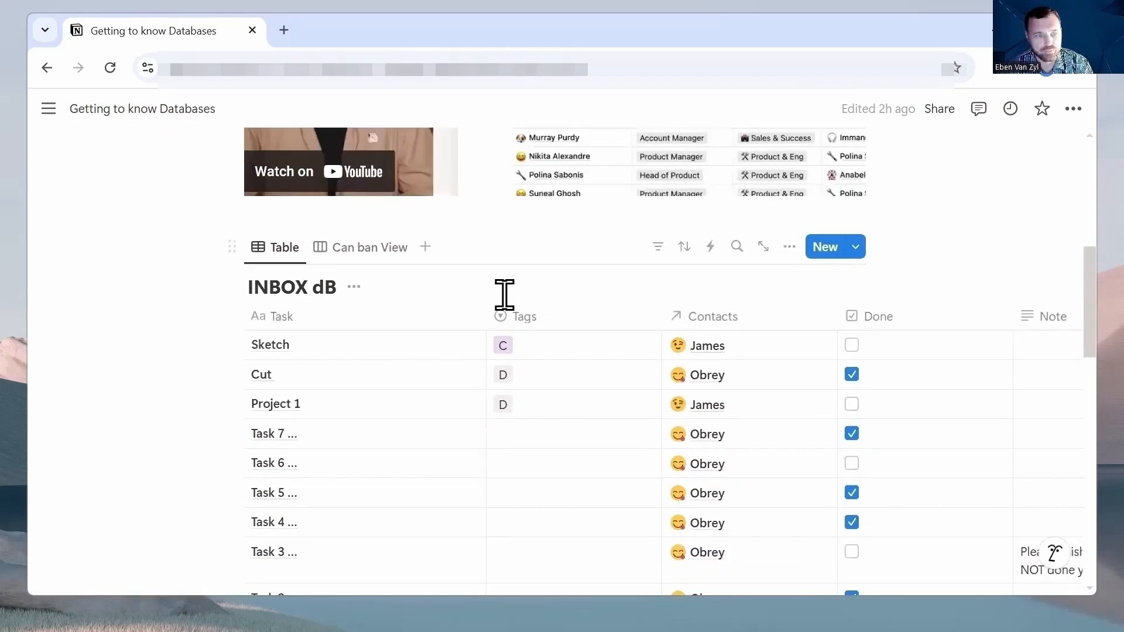
scroll(504, 295, up, 3)
scroll(507, 293, down, 10)
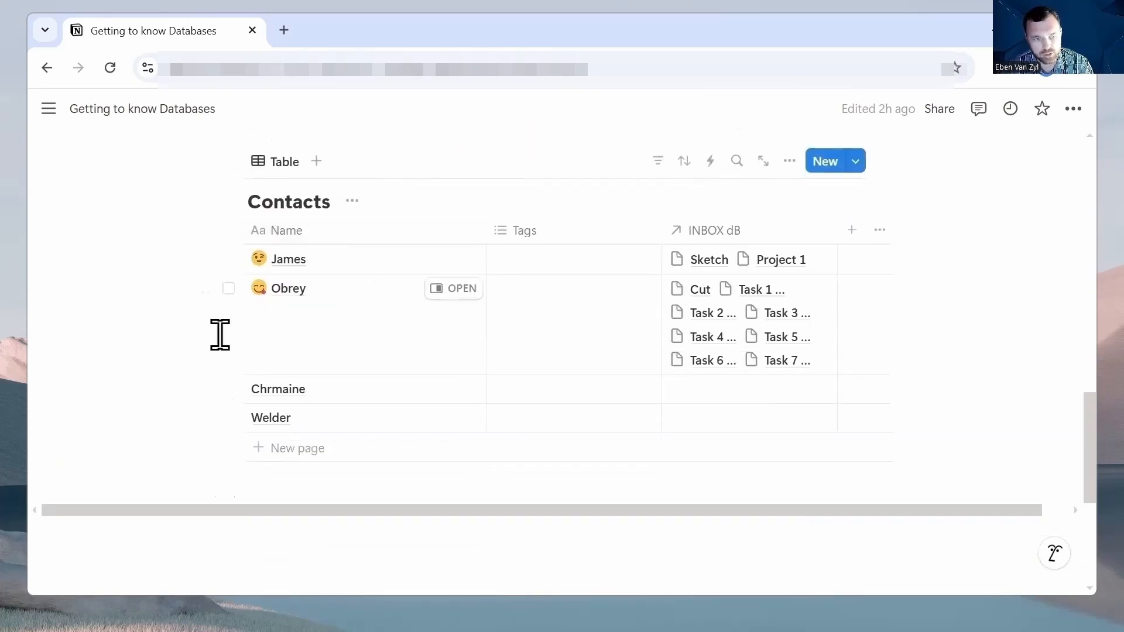
click(268, 393)
text(a)
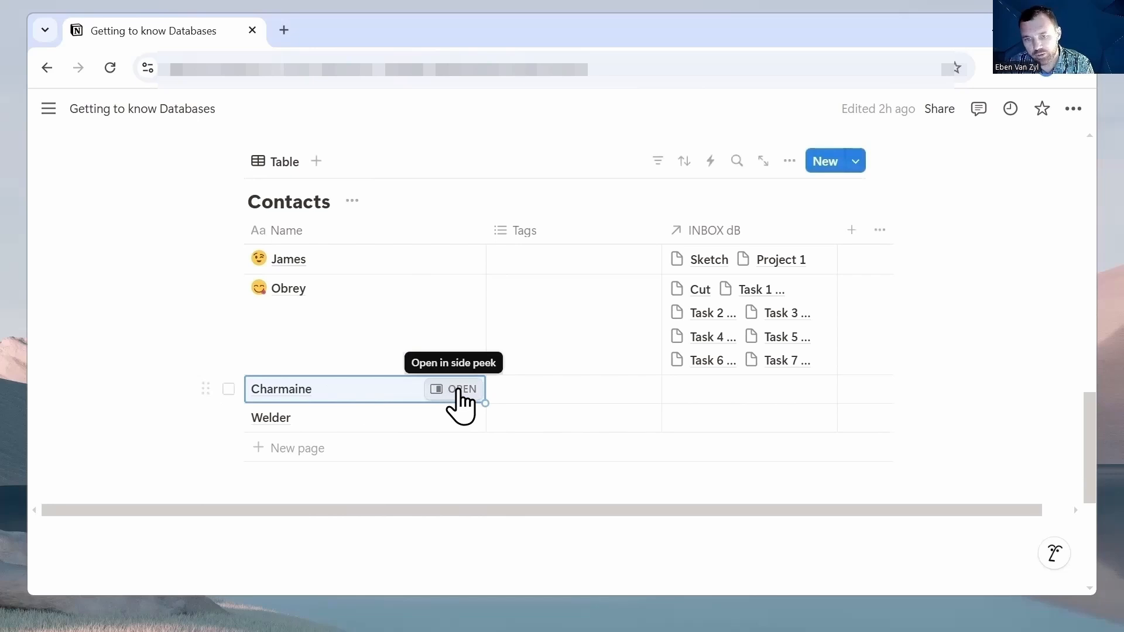
Open the renamed contact as a full page, apply the Contacts Template, and review its INBOX dB views
click(461, 390)
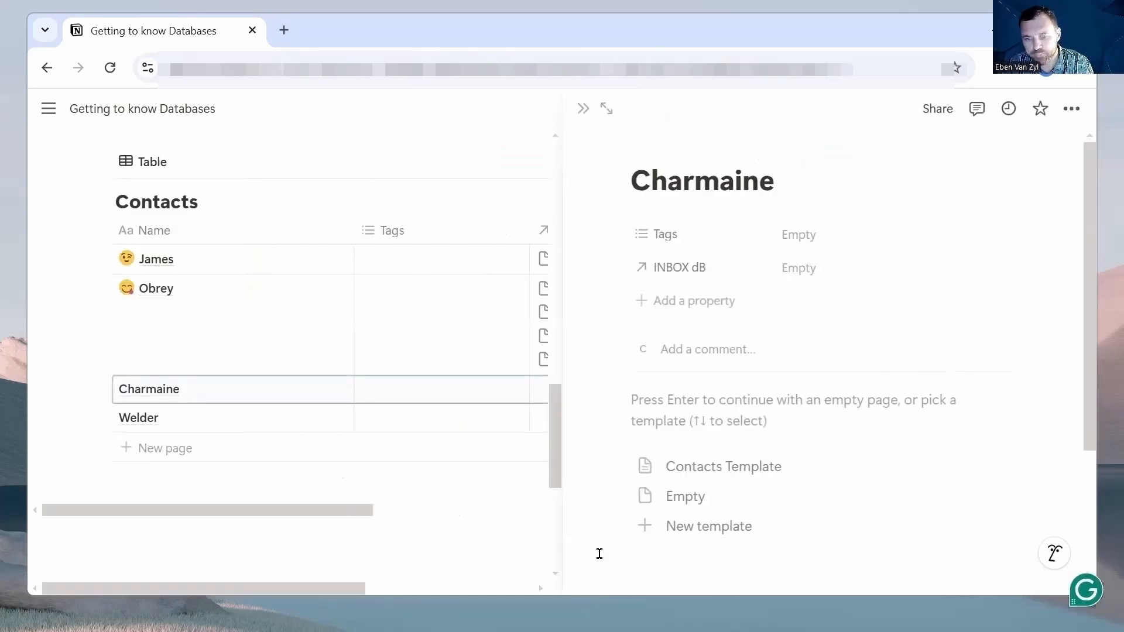
click(606, 109)
scroll(510, 497, down, 3)
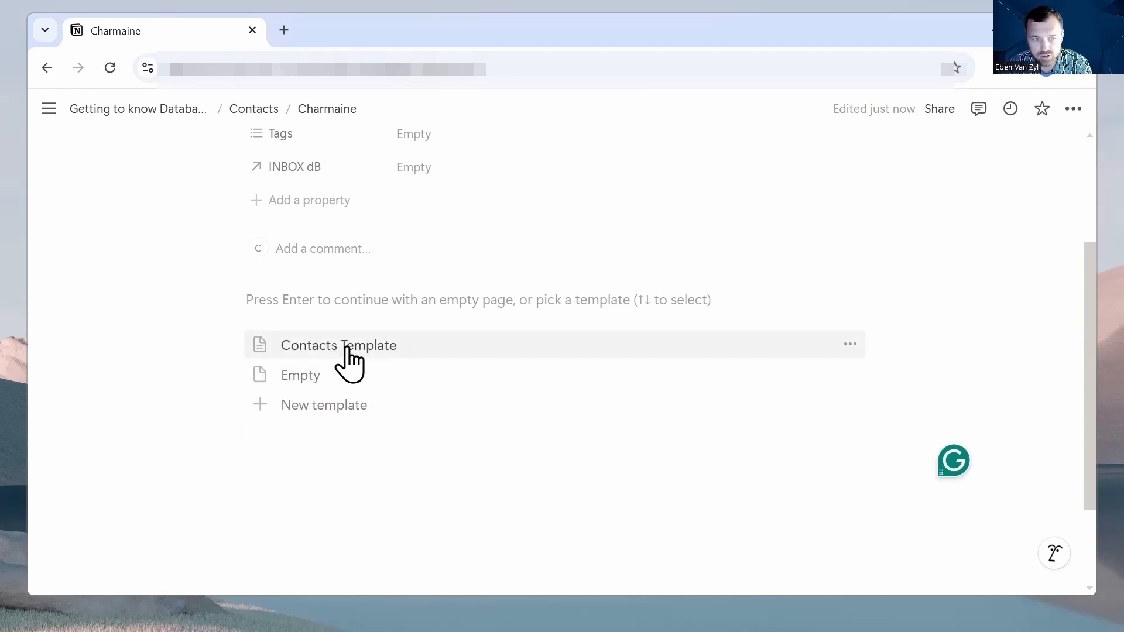
click(321, 347)
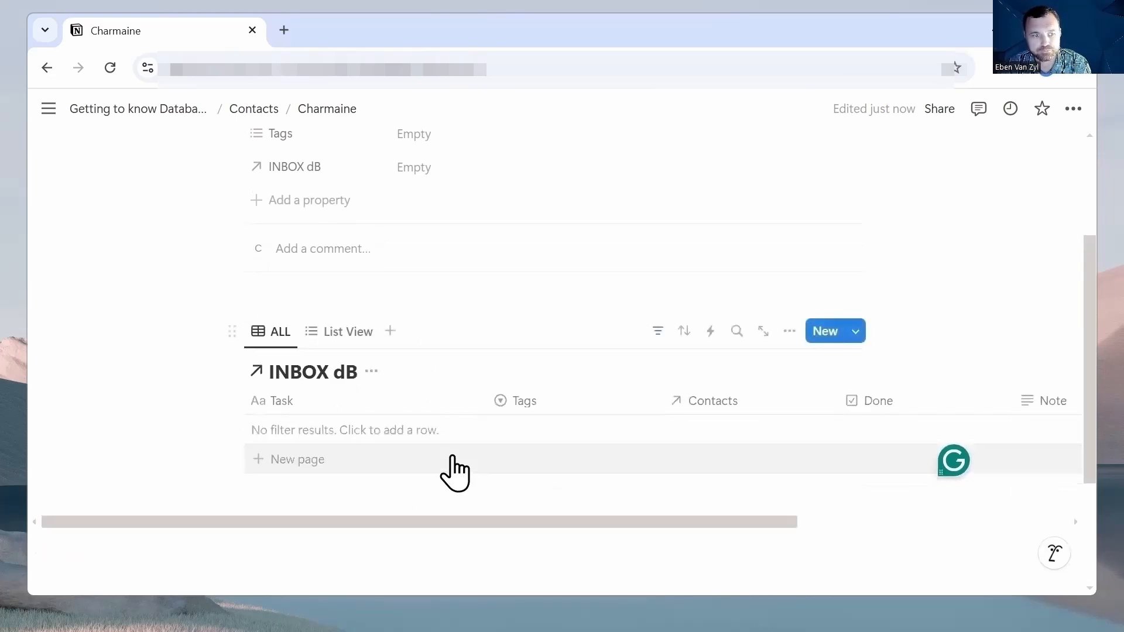
scroll(633, 410, up, 3)
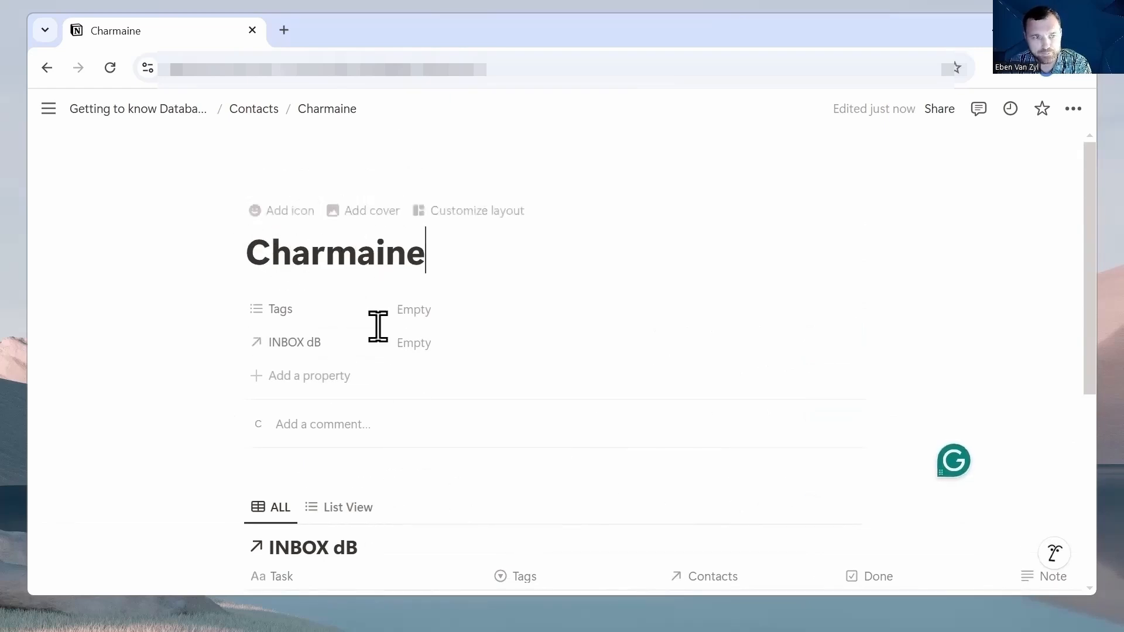
scroll(565, 383, down, 3)
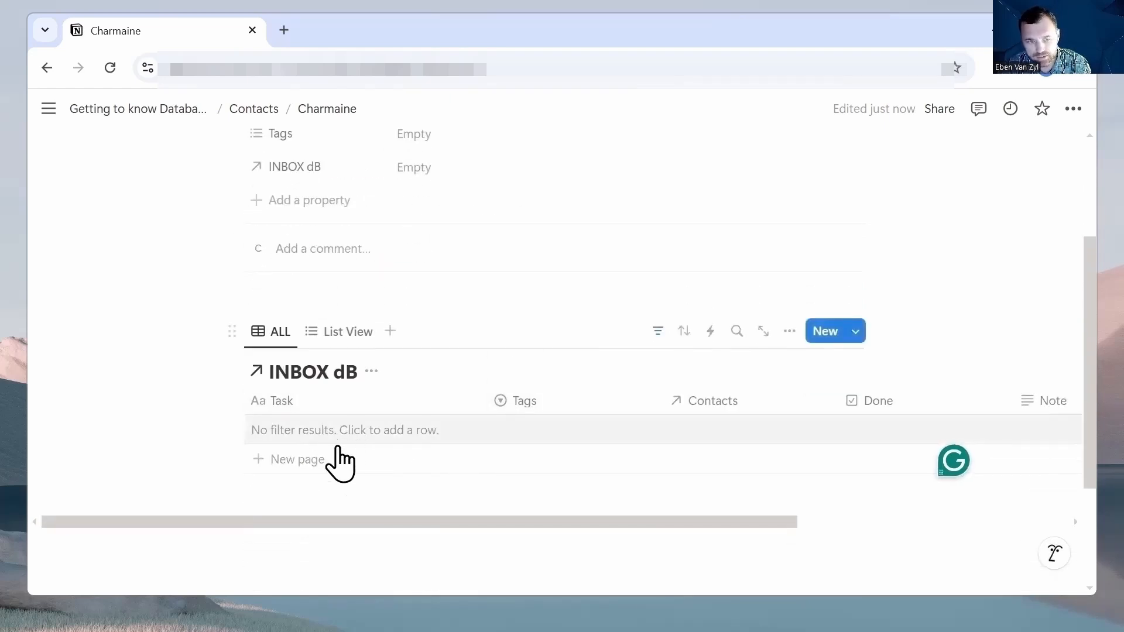
scroll(401, 246, up, 2)
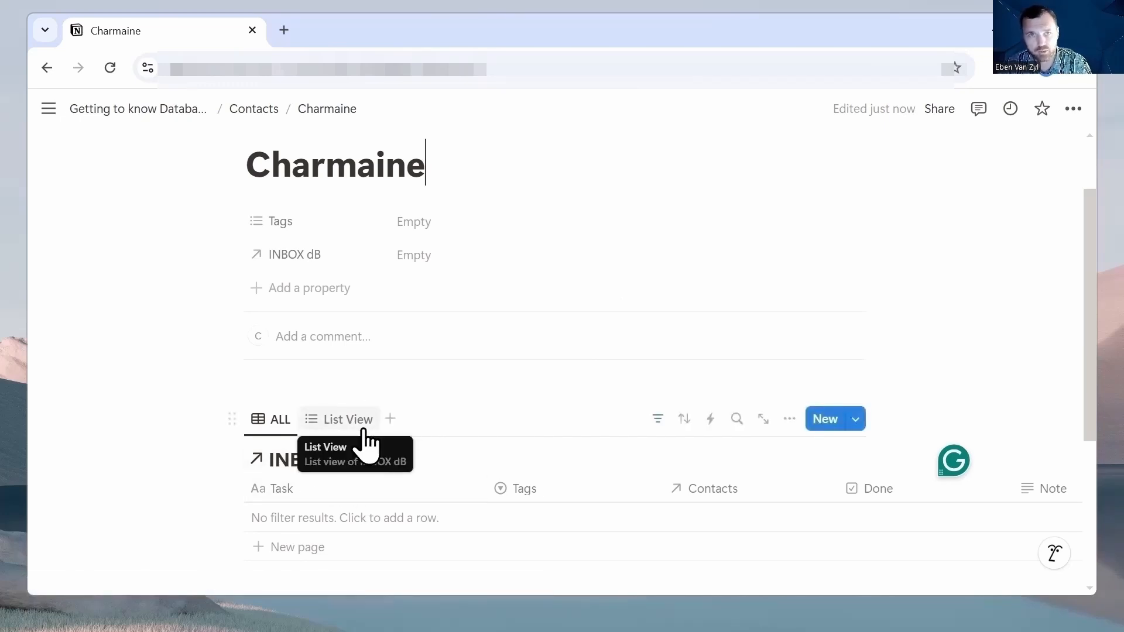
scroll(466, 445, down, 3)
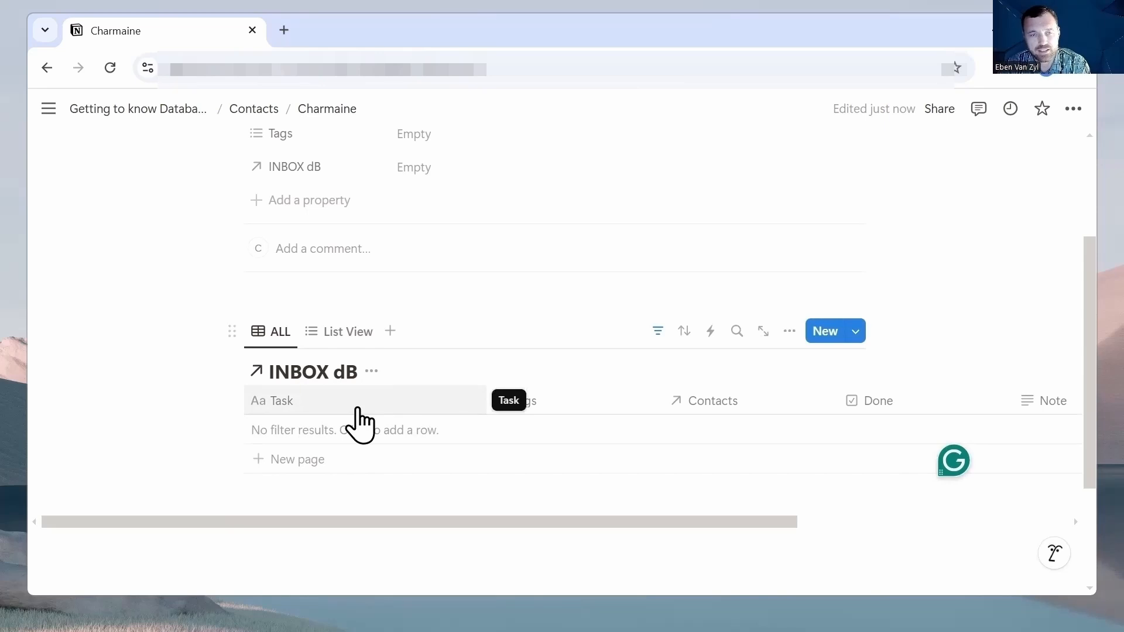
Delete all template content from the contact page and go back to the Getting to know Databases page
drag(153, 273, 516, 561)
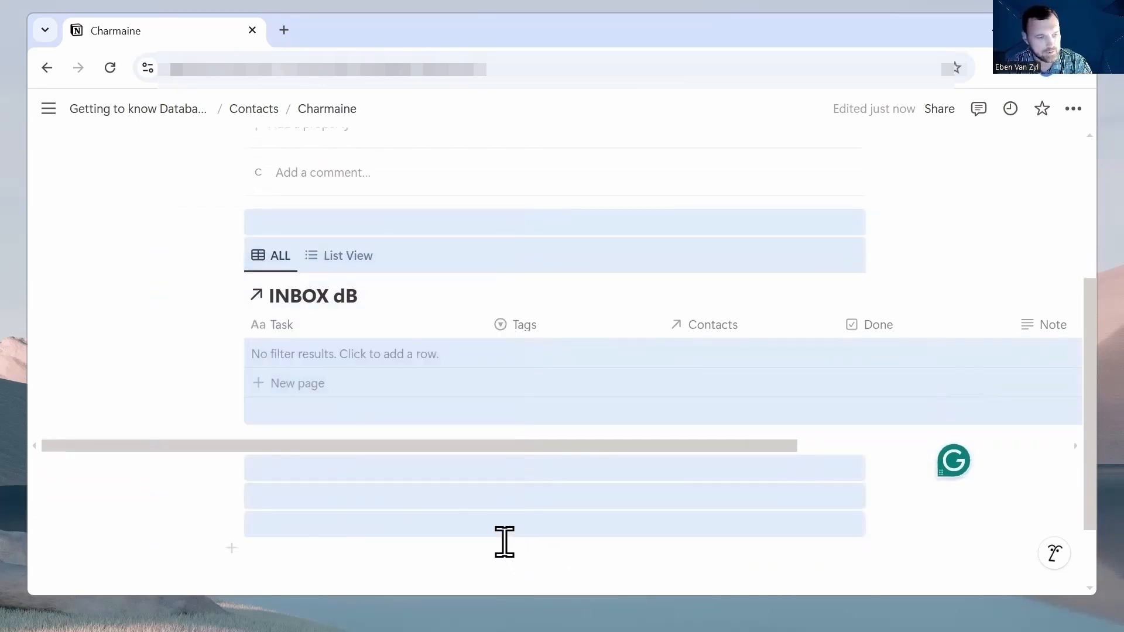
key(Delete)
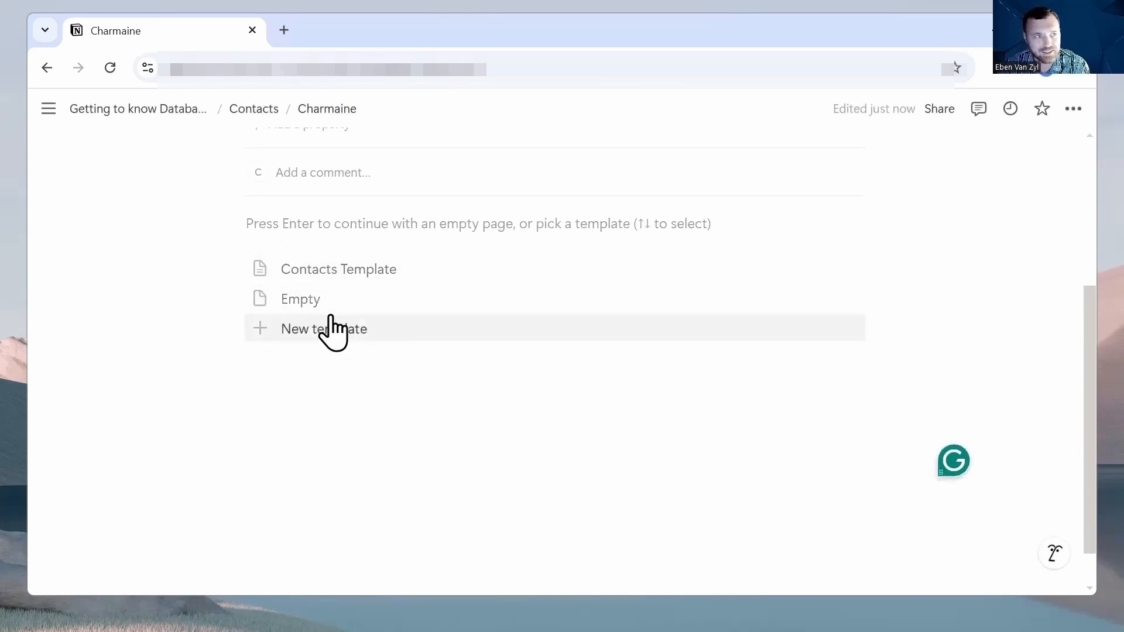
click(46, 68)
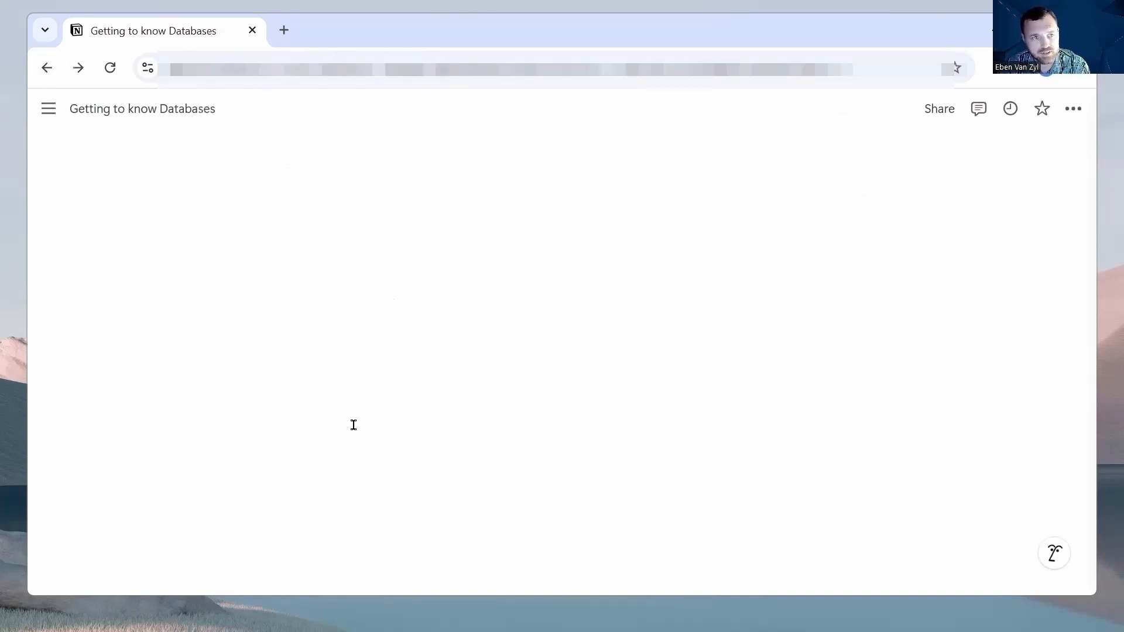
click(583, 108)
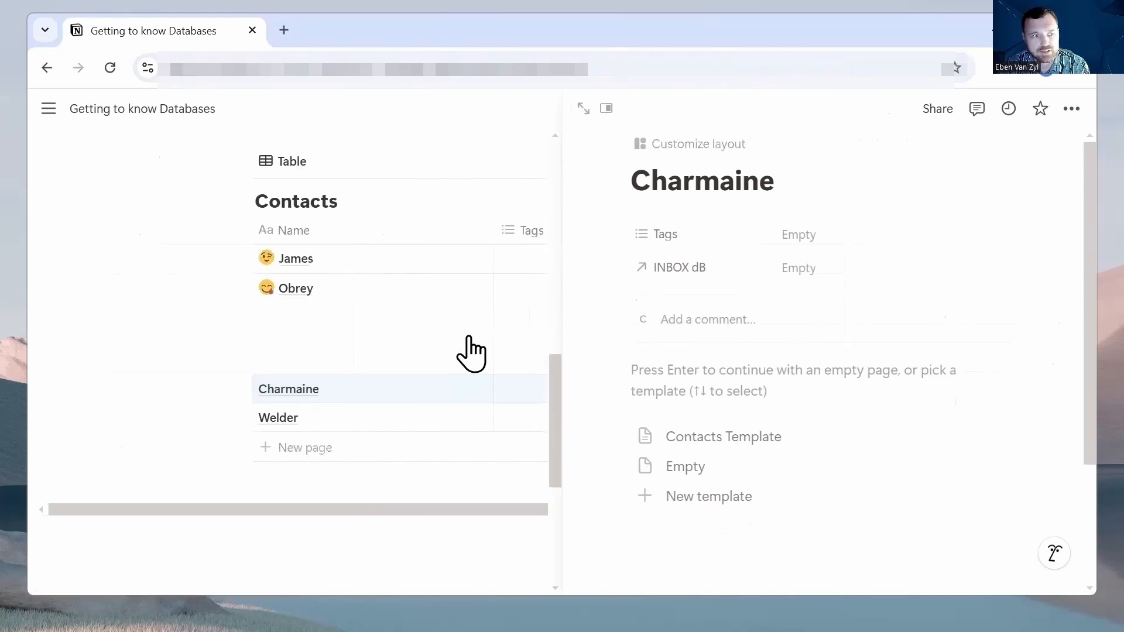
click(89, 110)
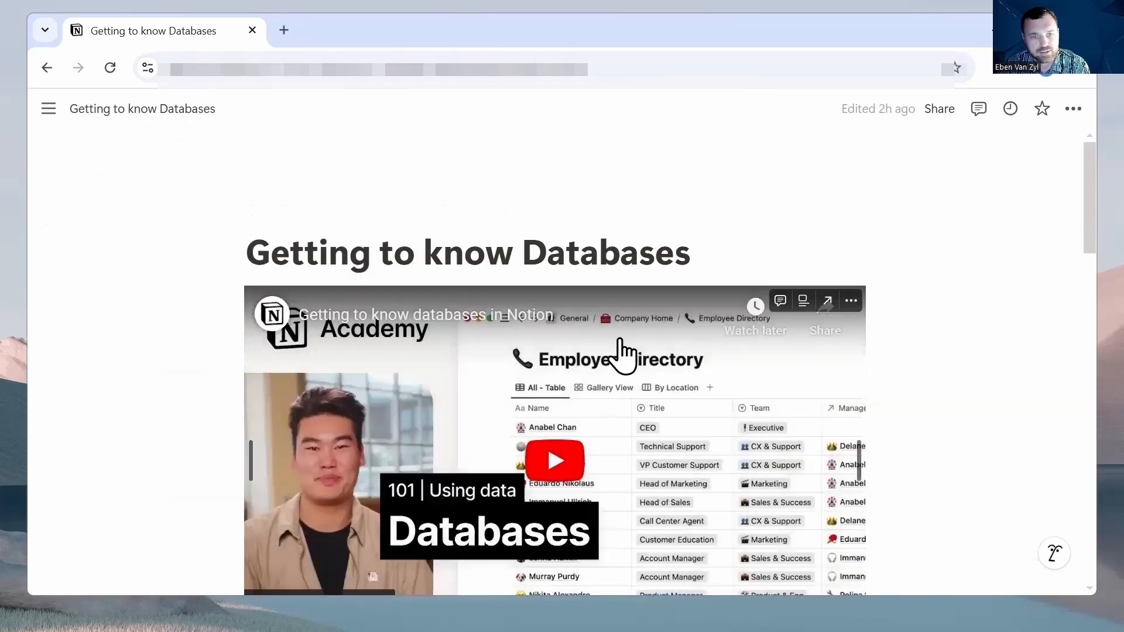
Reopen the third contact in the Contacts table as a full page
scroll(603, 374, down, 8)
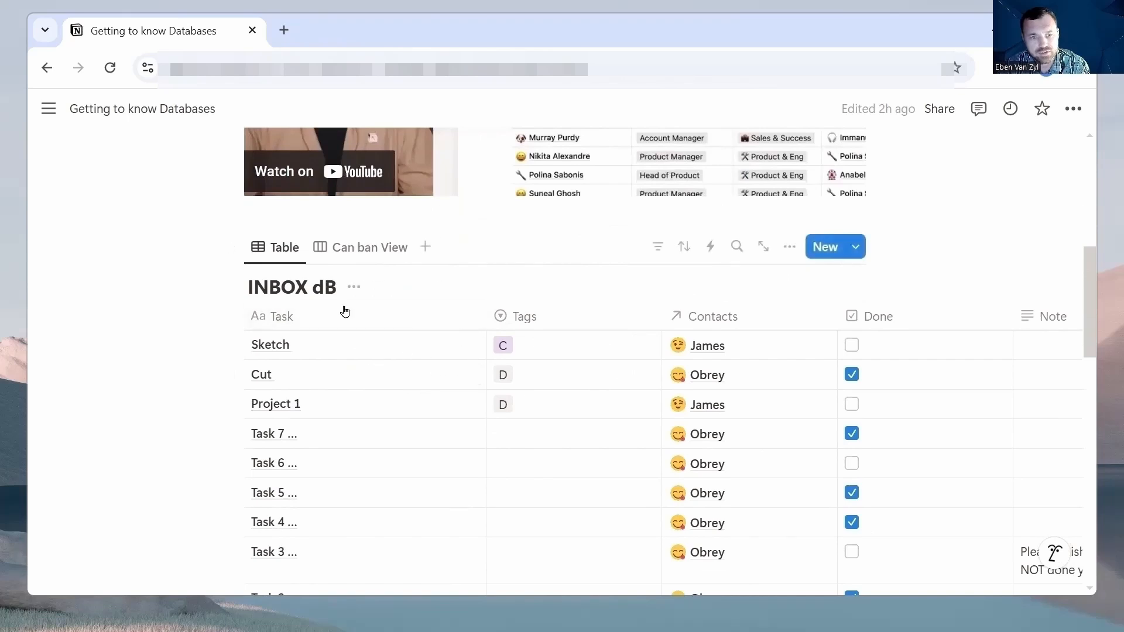
scroll(518, 360, down, 9)
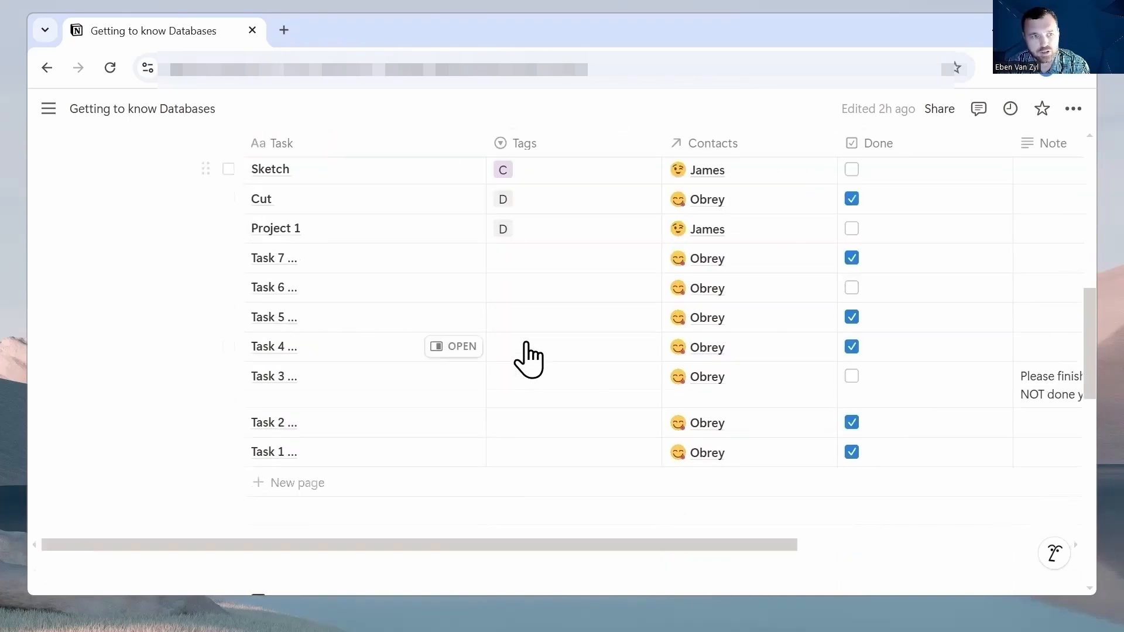
scroll(534, 355, down, 2)
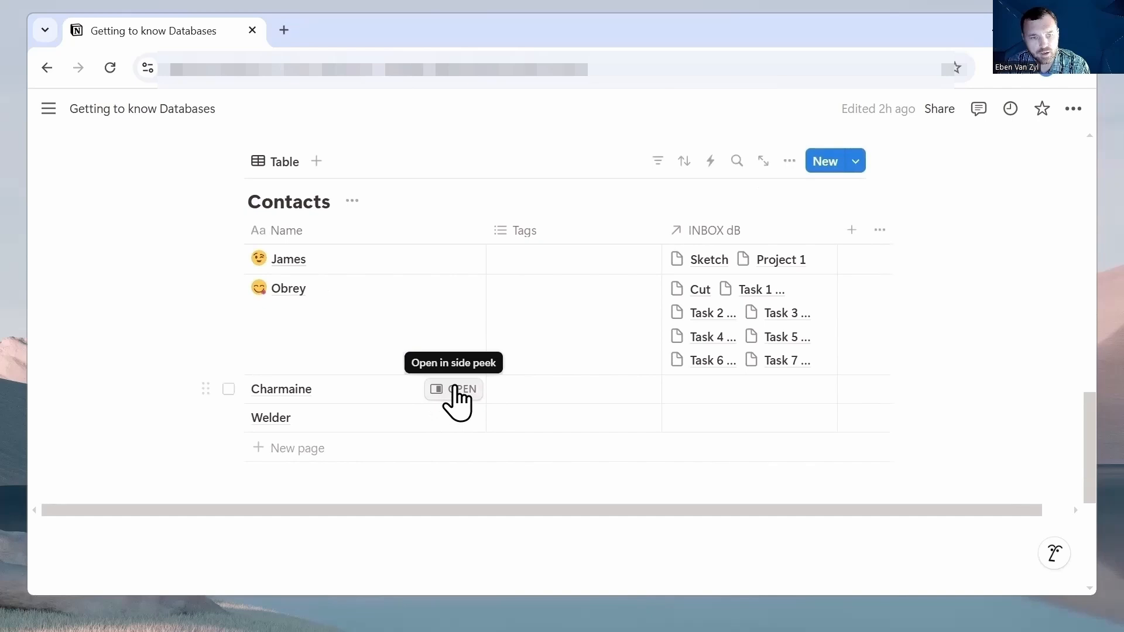
click(455, 389)
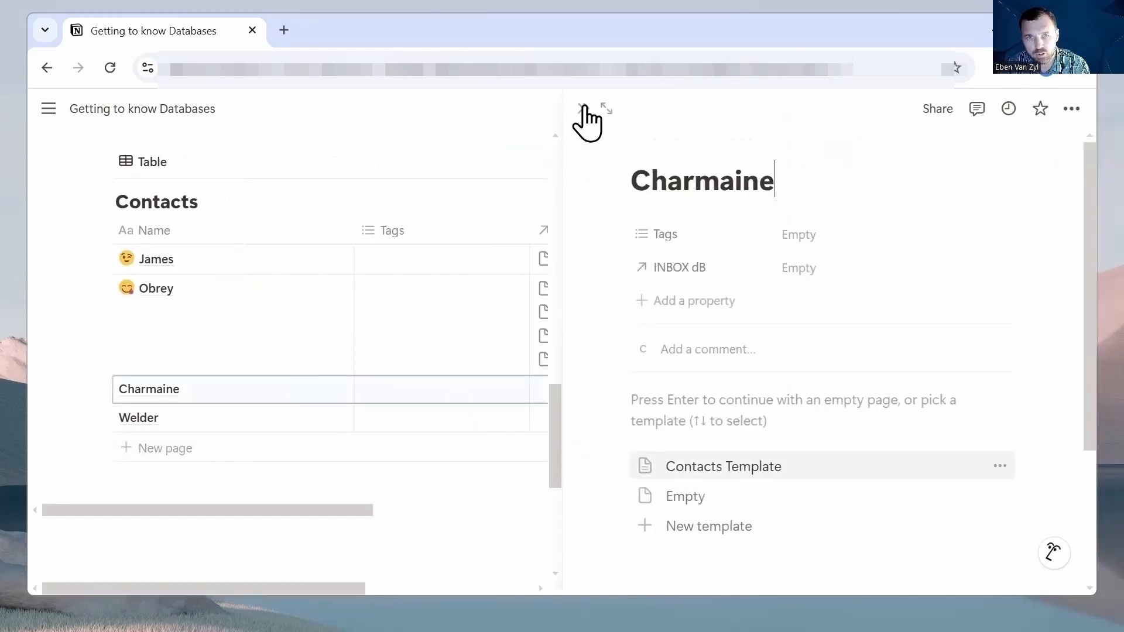
click(607, 117)
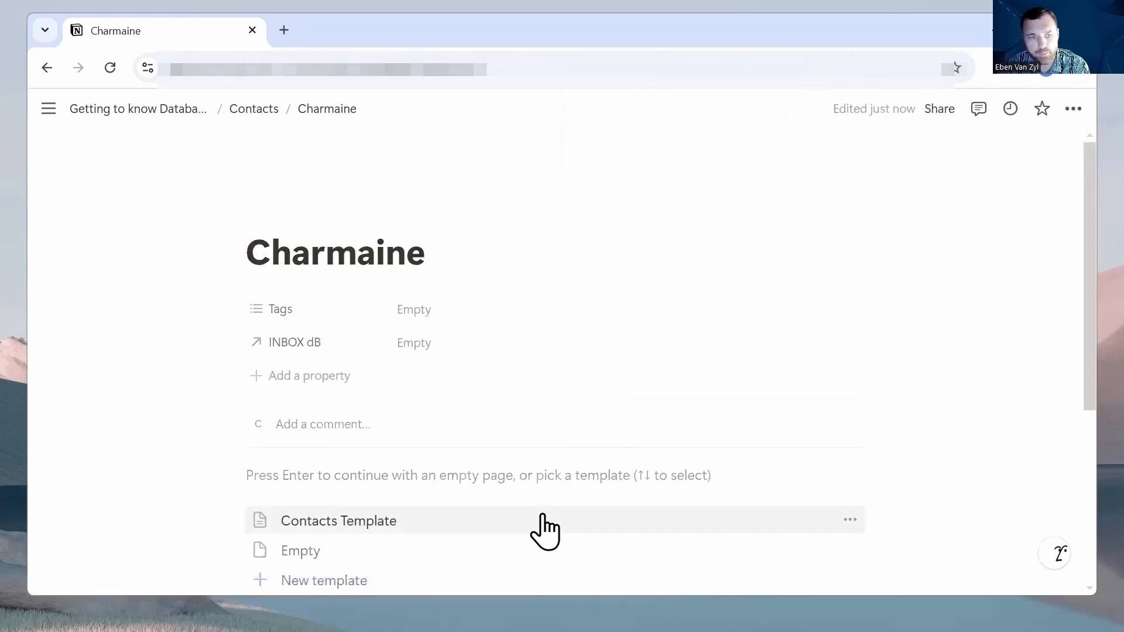
Open the Contacts Template for editing as a full page and review its properties and linked INBOX dB views
scroll(577, 491, down, 3)
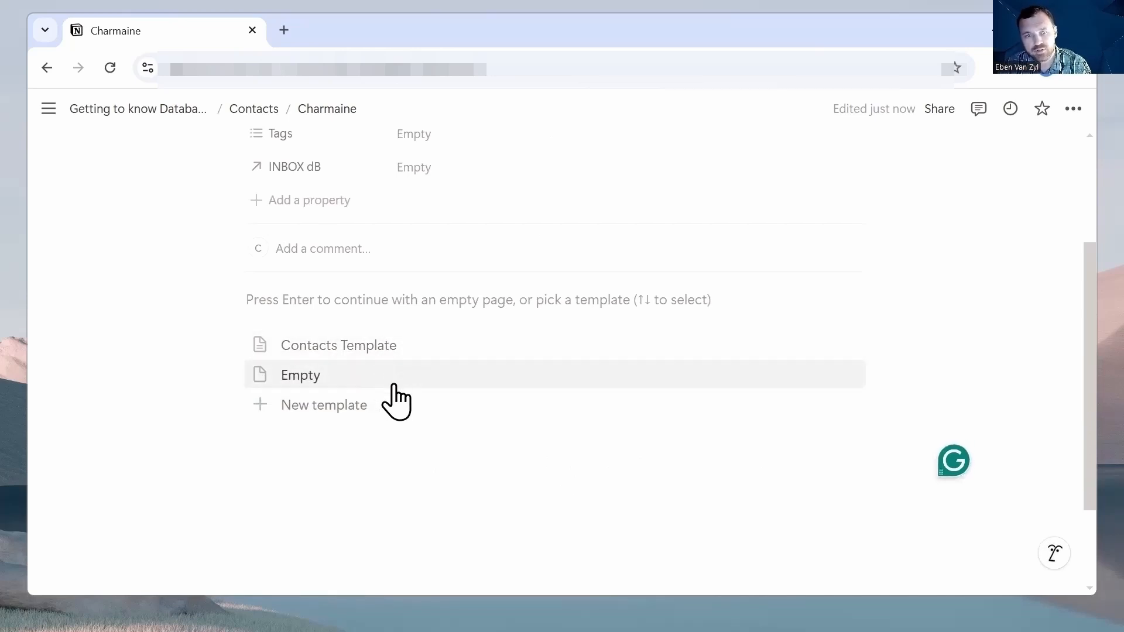
scroll(517, 386, up, 3)
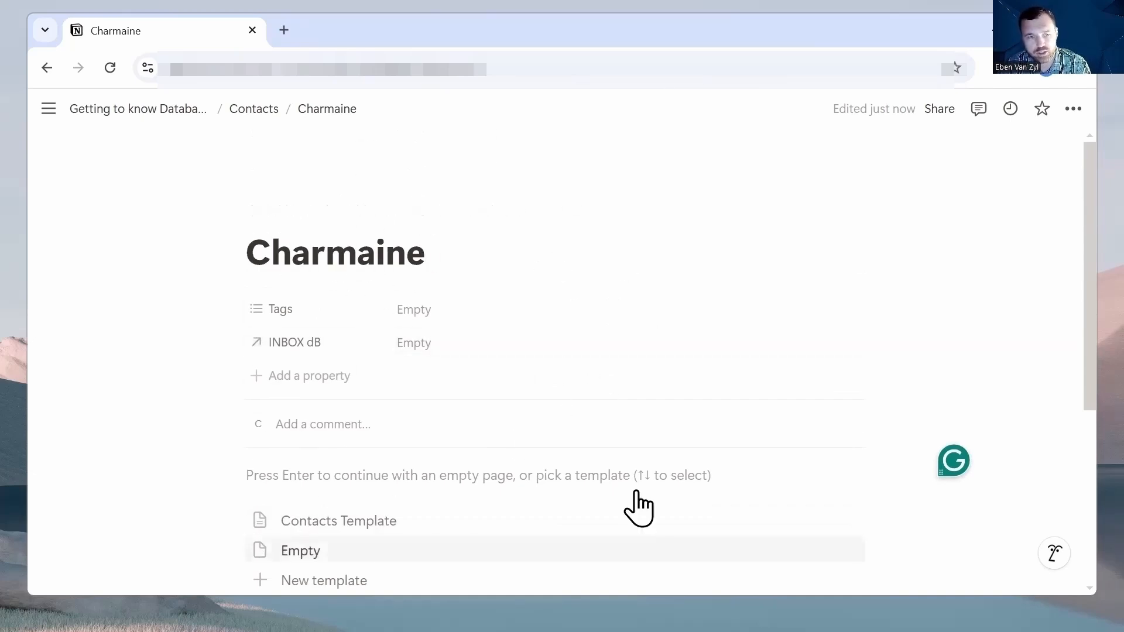
scroll(551, 463, down, 3)
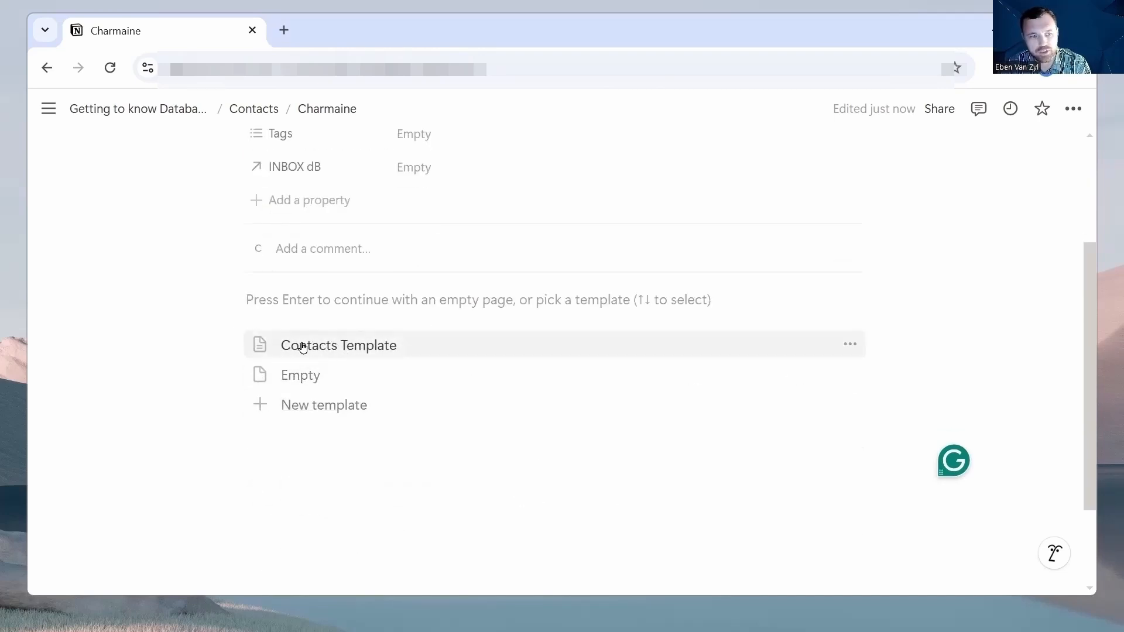
click(848, 348)
click(916, 330)
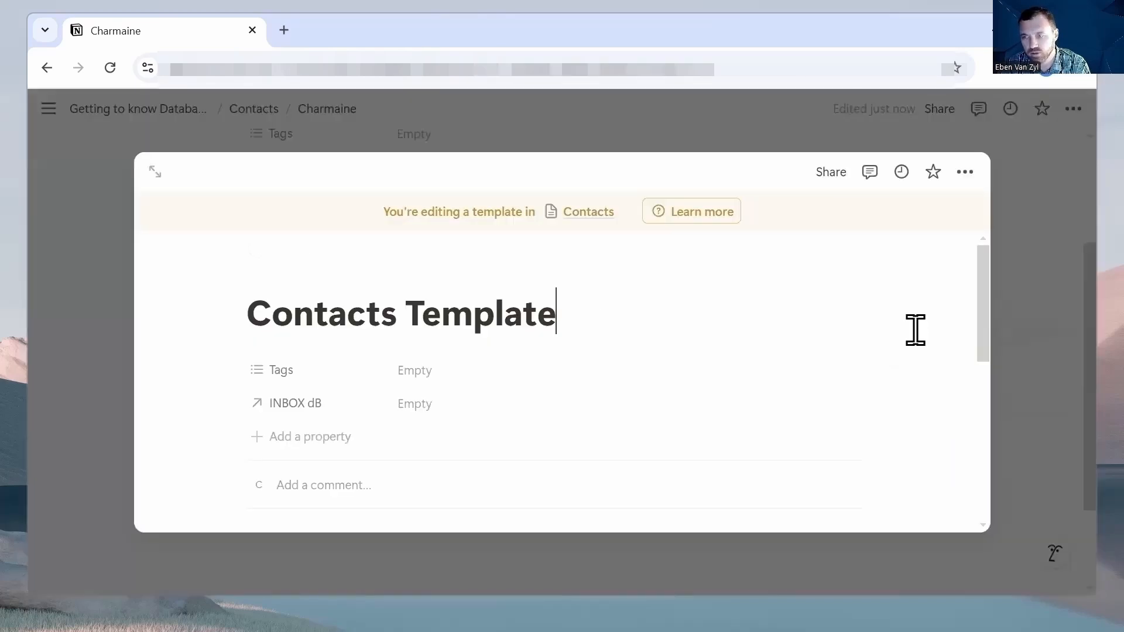
scroll(658, 356, down, 2)
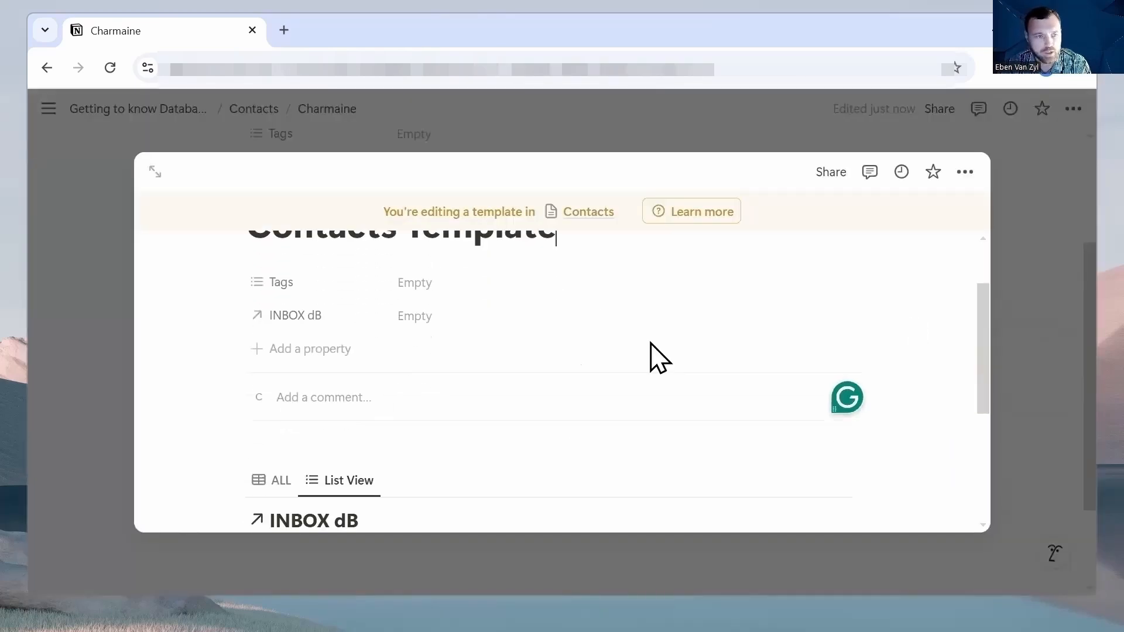
scroll(520, 404, up, 1)
scroll(520, 420, up, 1)
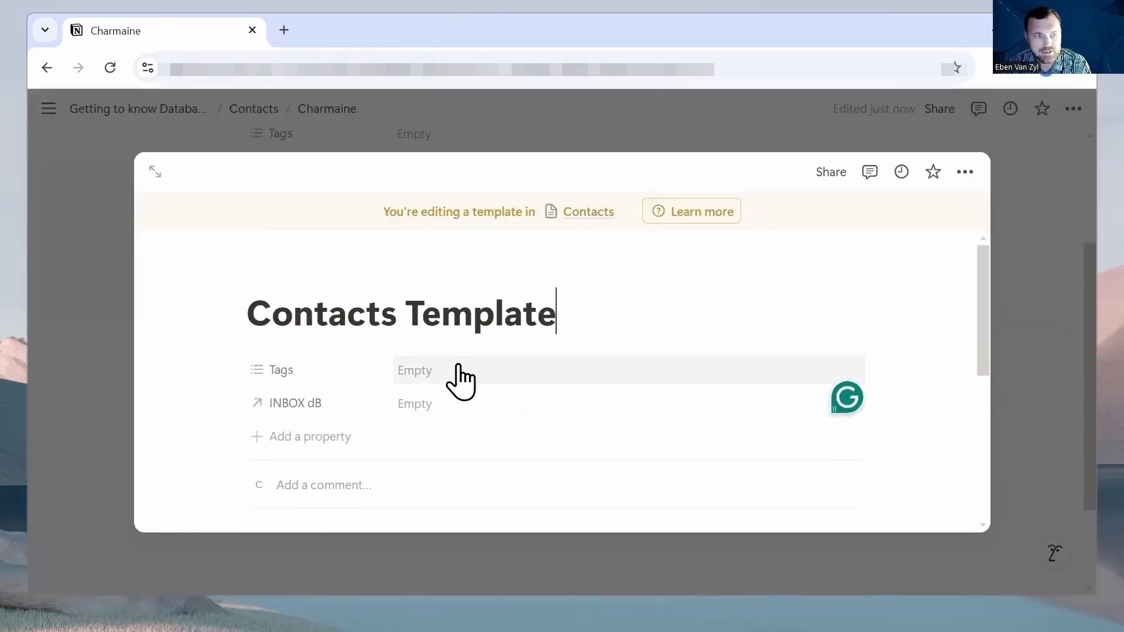
click(152, 173)
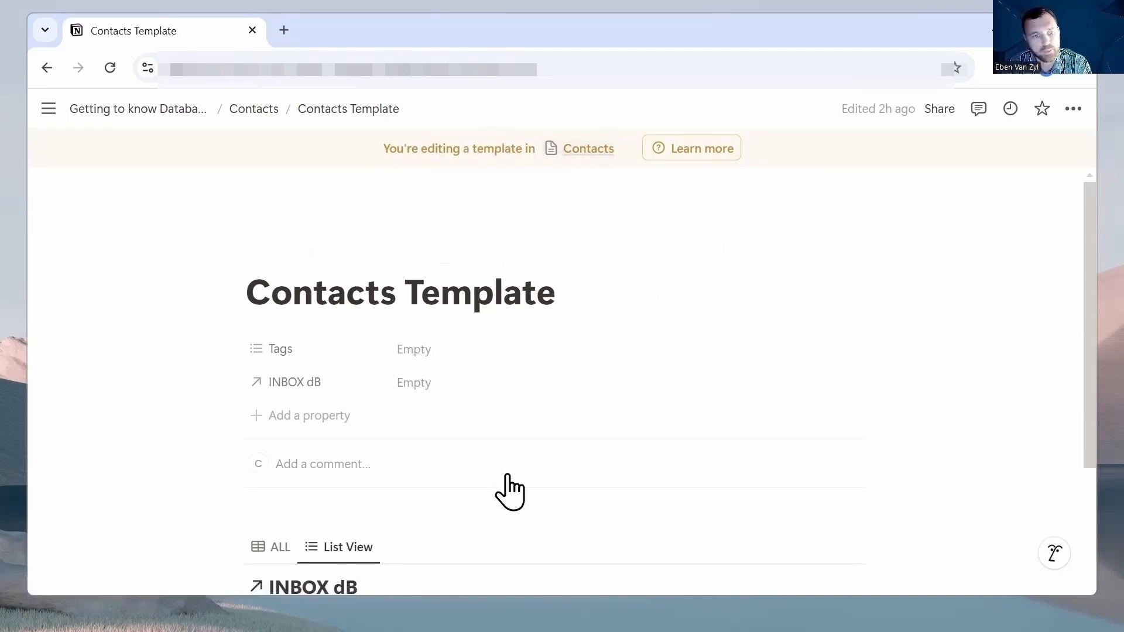
scroll(510, 492, down, 3)
scroll(498, 477, up, 1)
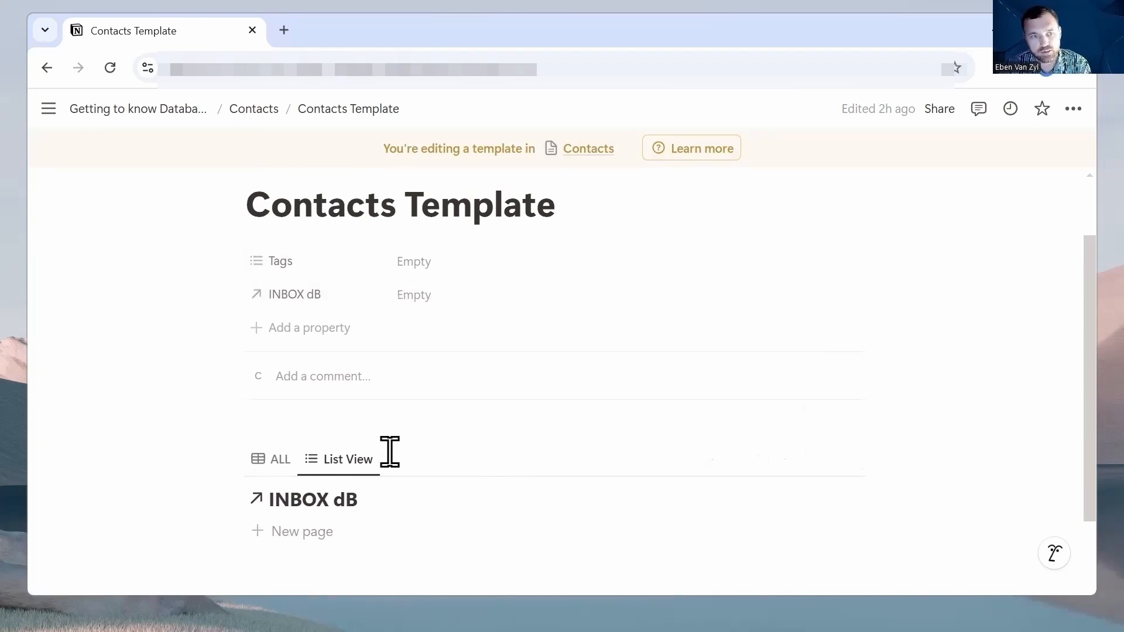
Switch to Paint and draw two side-by-side rectangles, about 338 × 229 px and 352 × 229 px
click(497, 100)
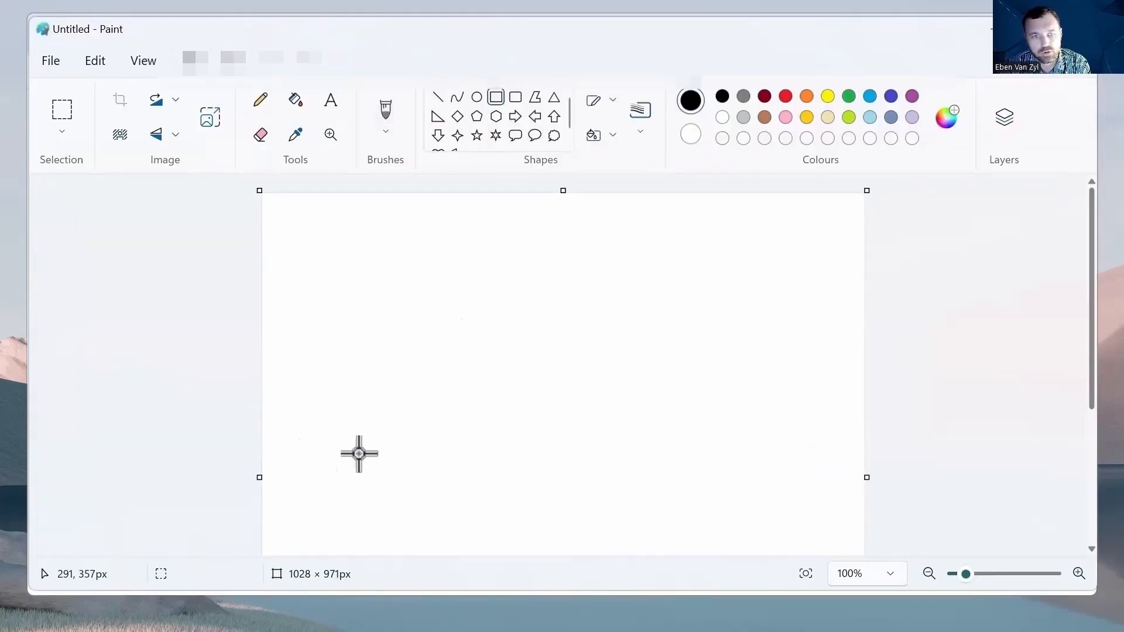
drag(319, 364, 519, 498)
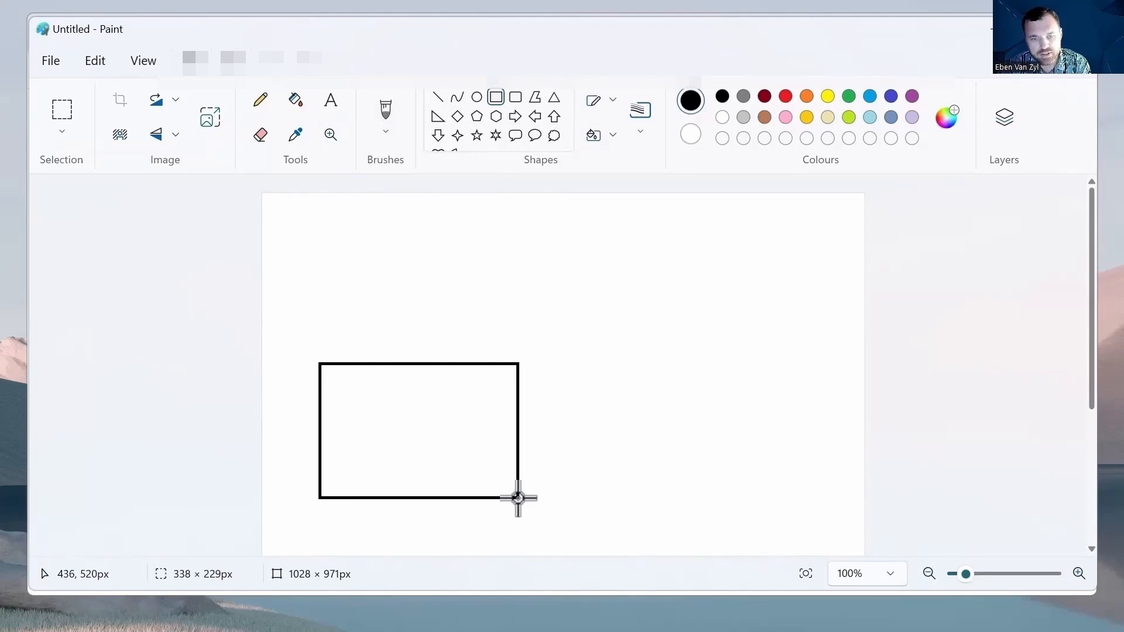
drag(557, 361, 764, 495)
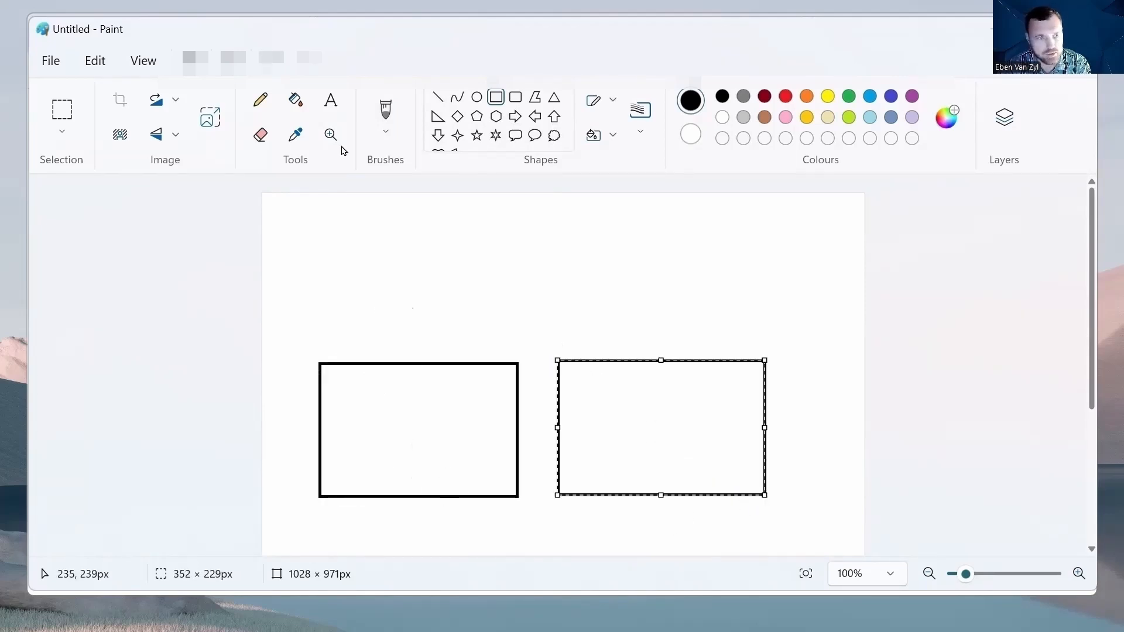
Label the two rectangles with the text Inbox above the first and Contacts above the second
click(331, 100)
drag(354, 329, 494, 358)
text(Inbox)
click(572, 329)
drag(572, 329, 779, 341)
text(Contacts)
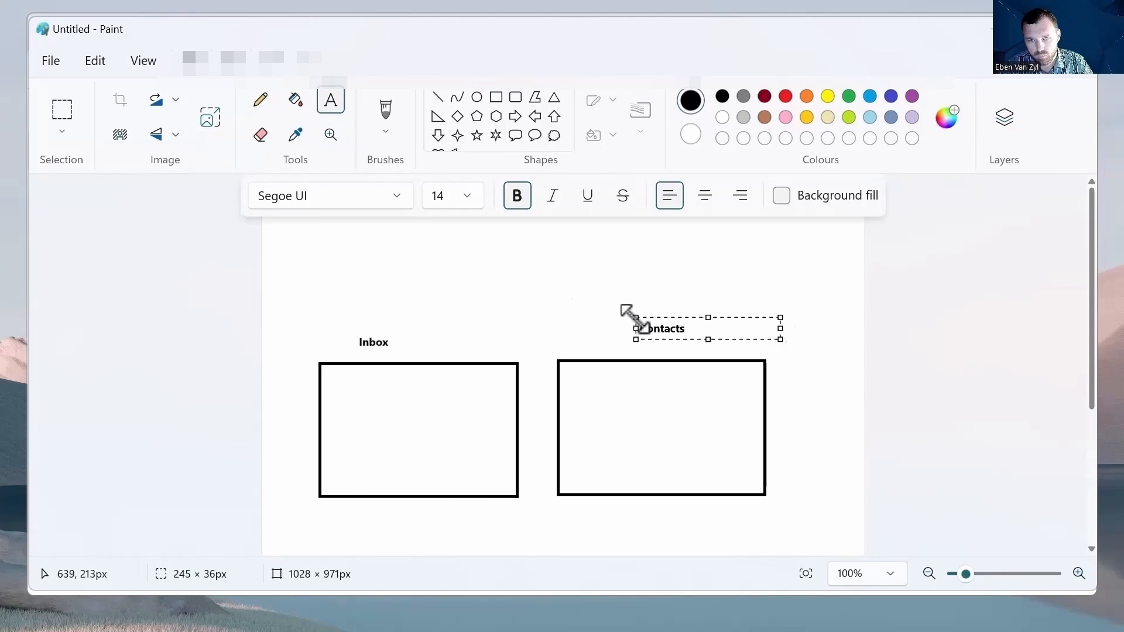
drag(636, 317, 622, 330)
click(467, 404)
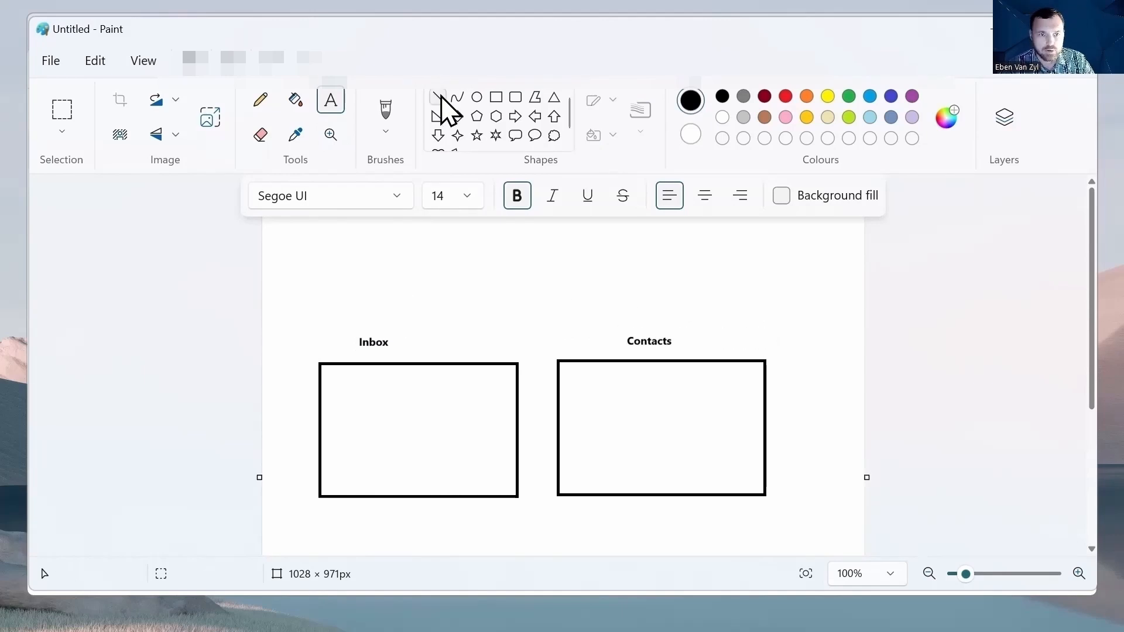
Draw one narrow row about 309 × 26 px inside the Inbox rectangle and four stacked rows inside the Contacts rectangle
click(496, 97)
drag(330, 372, 510, 388)
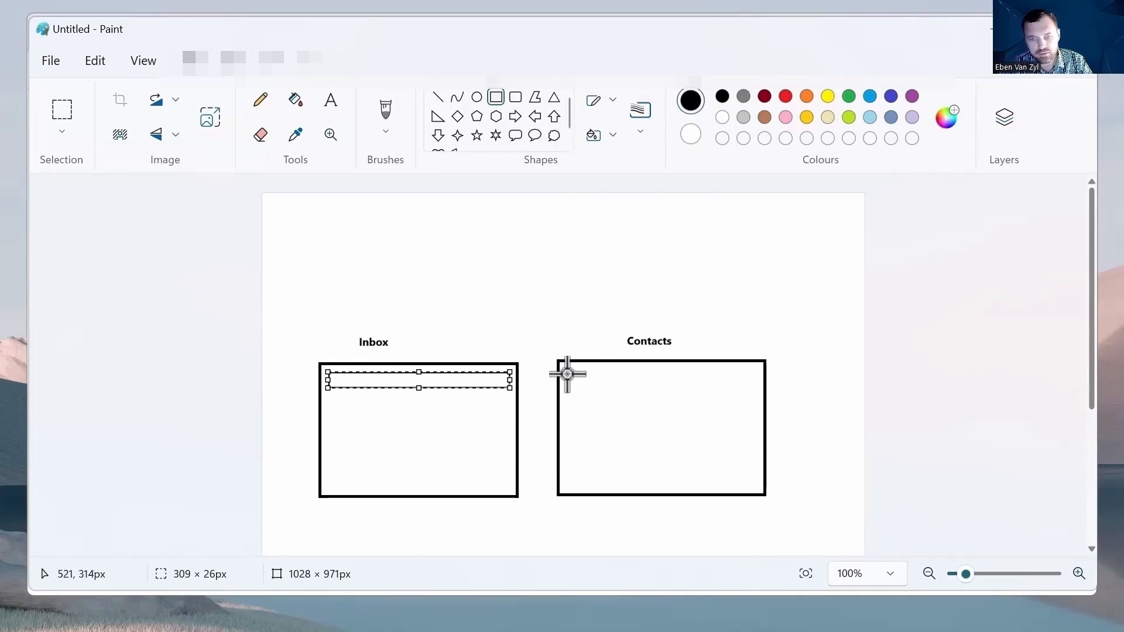
drag(565, 367, 754, 381)
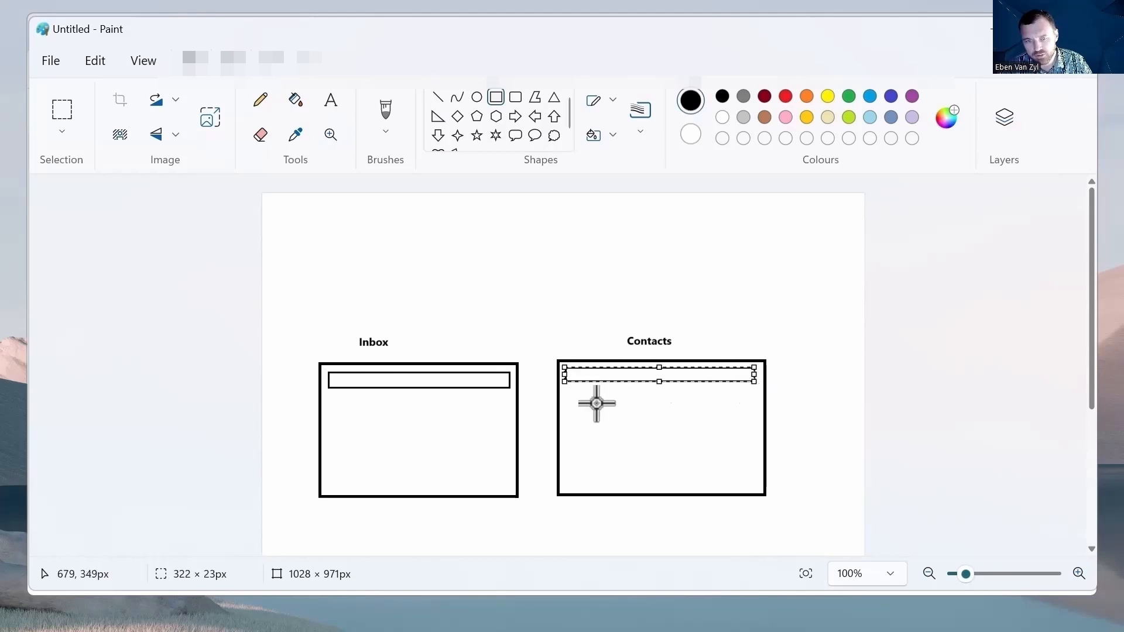
drag(567, 387, 754, 404)
drag(568, 412, 757, 429)
drag(568, 435, 757, 458)
click(569, 428)
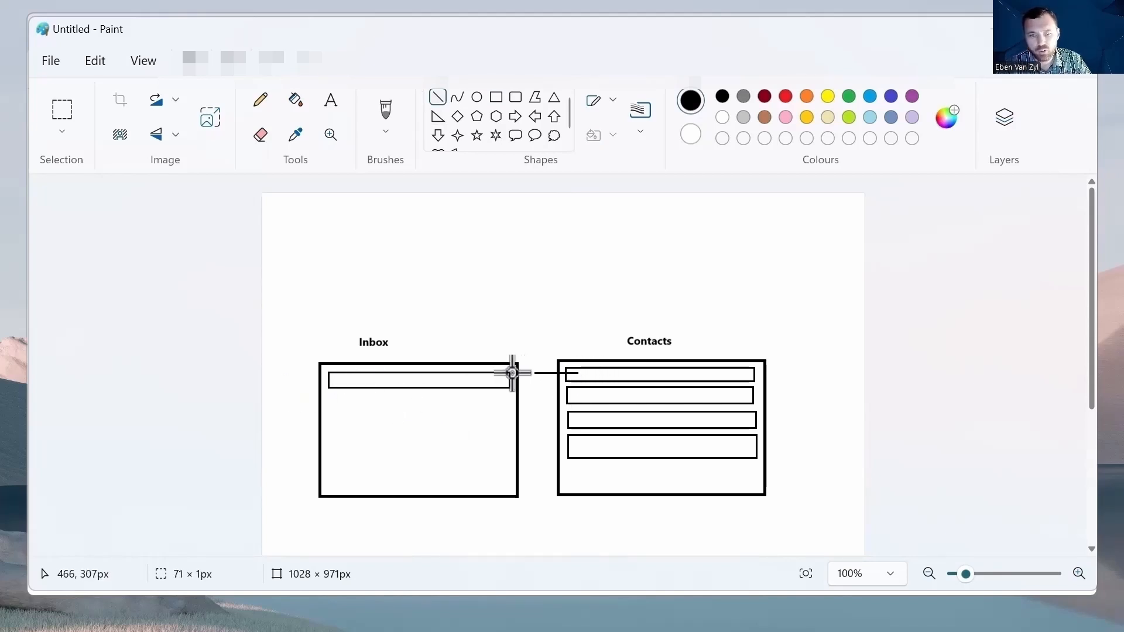
Connect the first and third Contacts rows to the Inbox row with red straight lines
drag(512, 373, 450, 382)
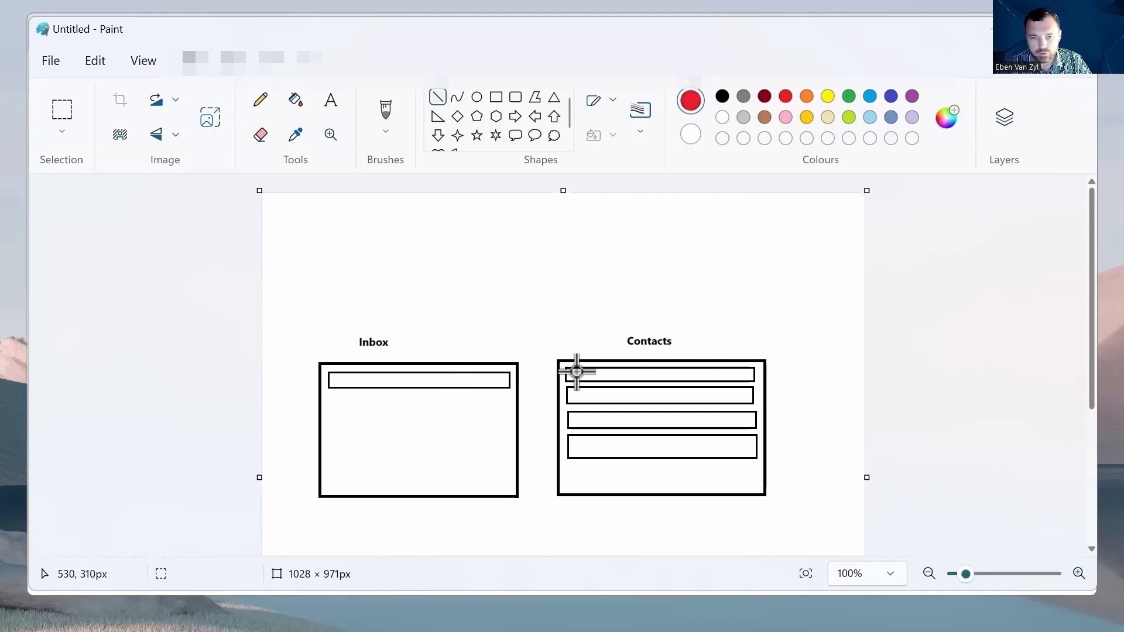
drag(578, 371, 462, 382)
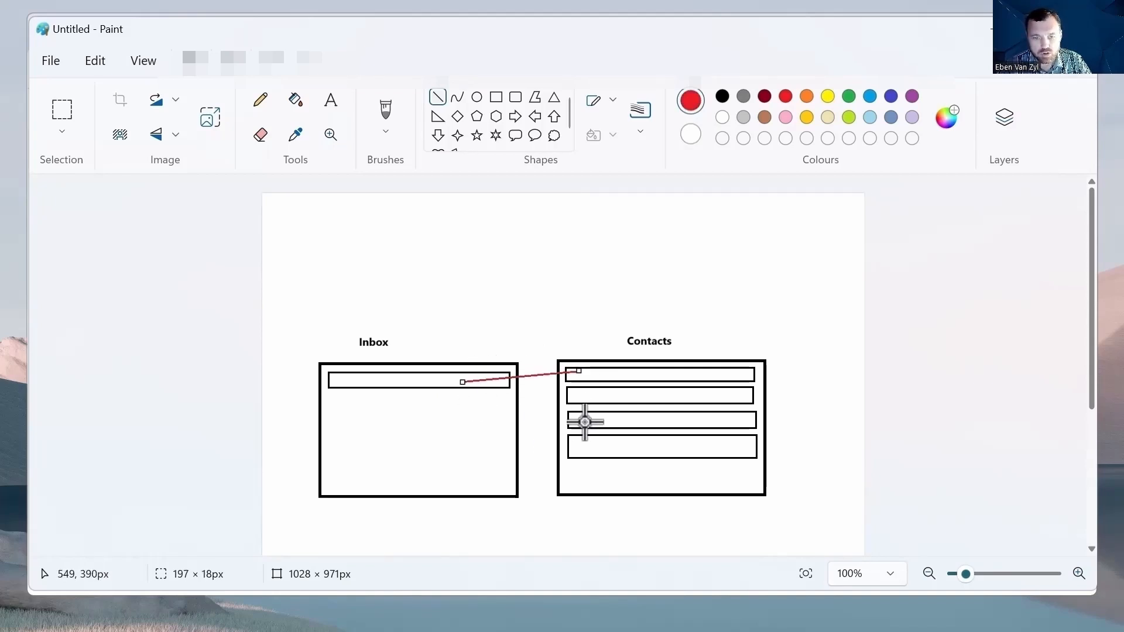
drag(585, 422, 485, 383)
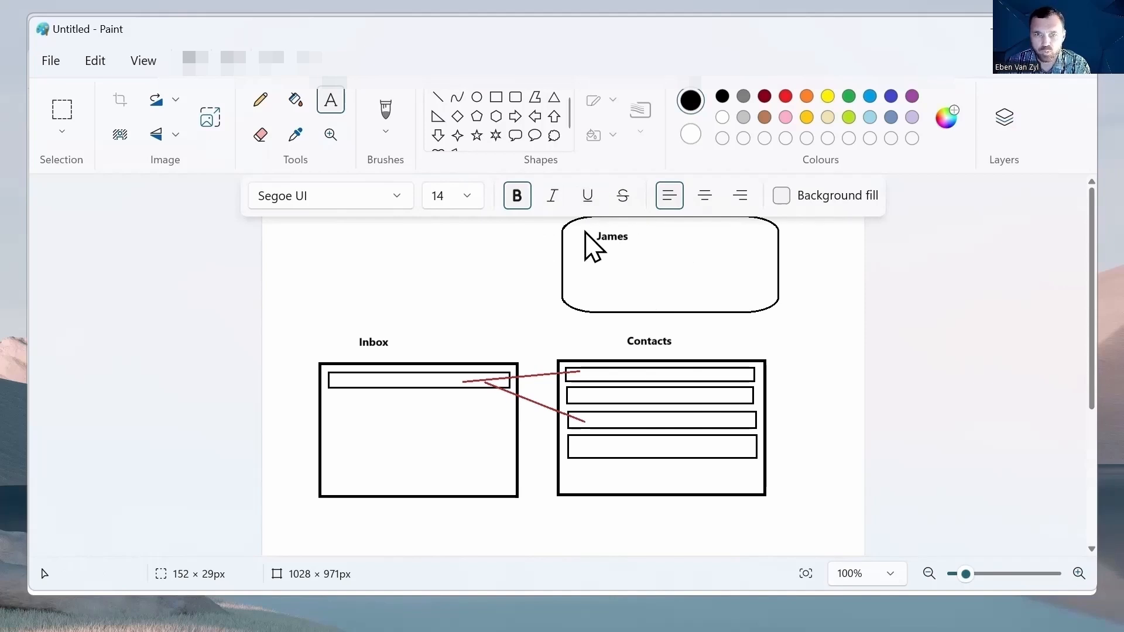
Draw a box about 206 × 44 px inside the rounded contact card, with three roughly horizontal lines beneath it
click(499, 98)
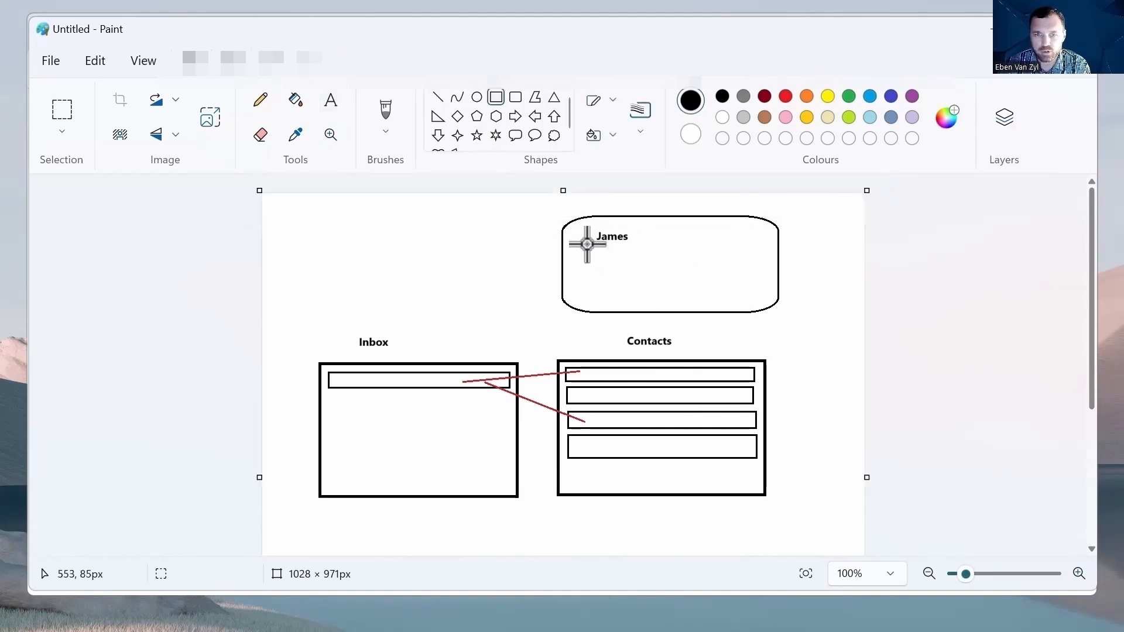
drag(586, 243, 708, 268)
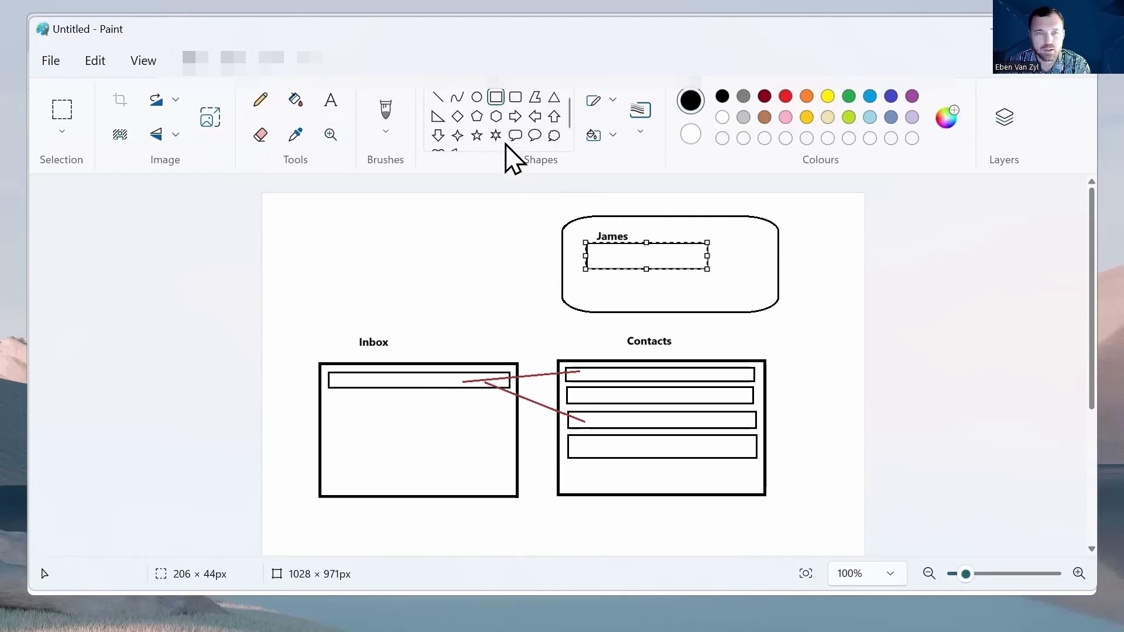
click(438, 98)
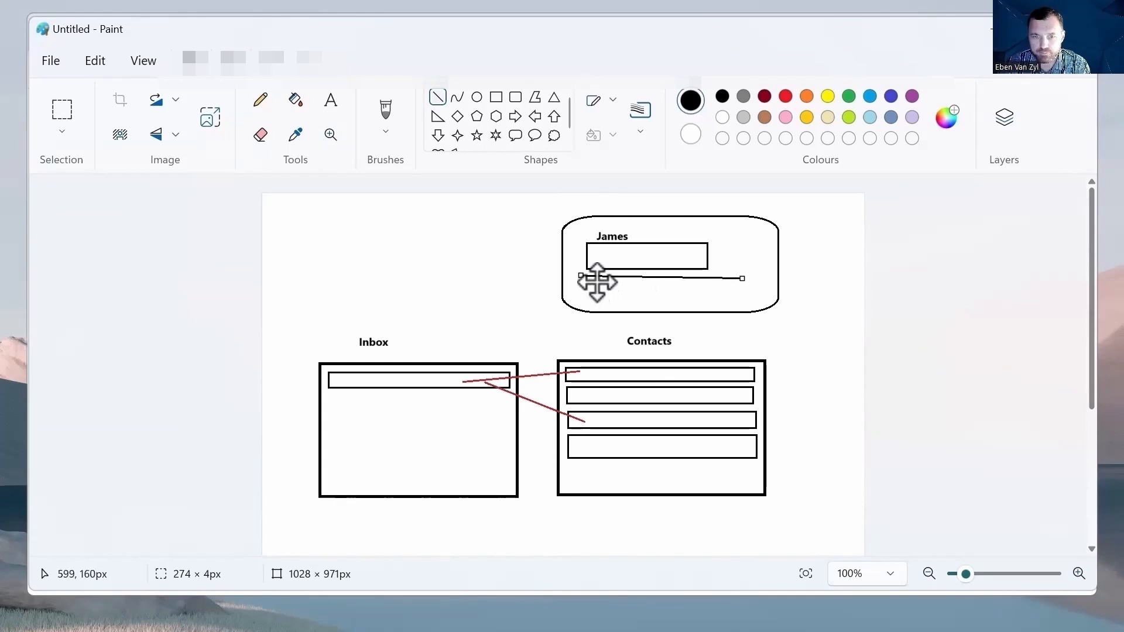
click(738, 248)
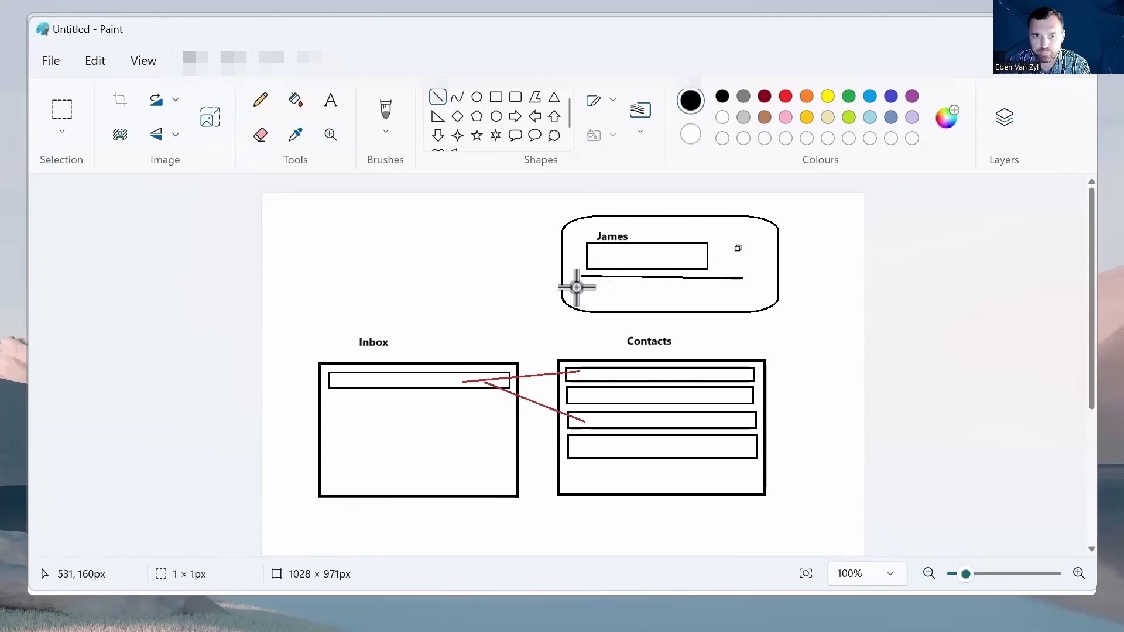
drag(579, 285, 739, 287)
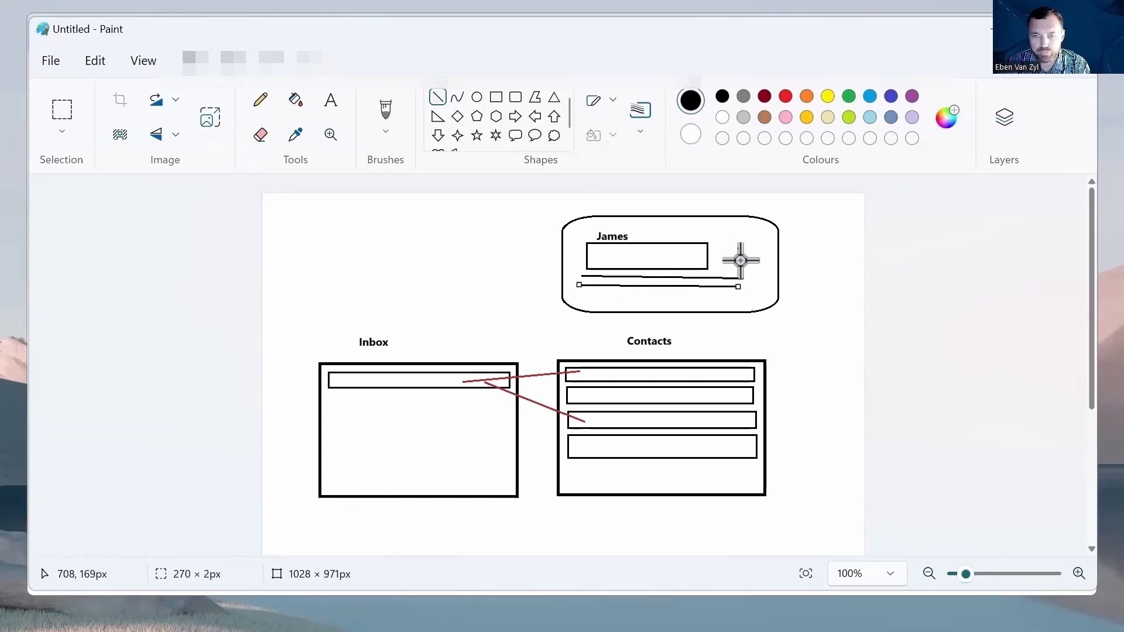
click(757, 246)
drag(578, 297, 749, 299)
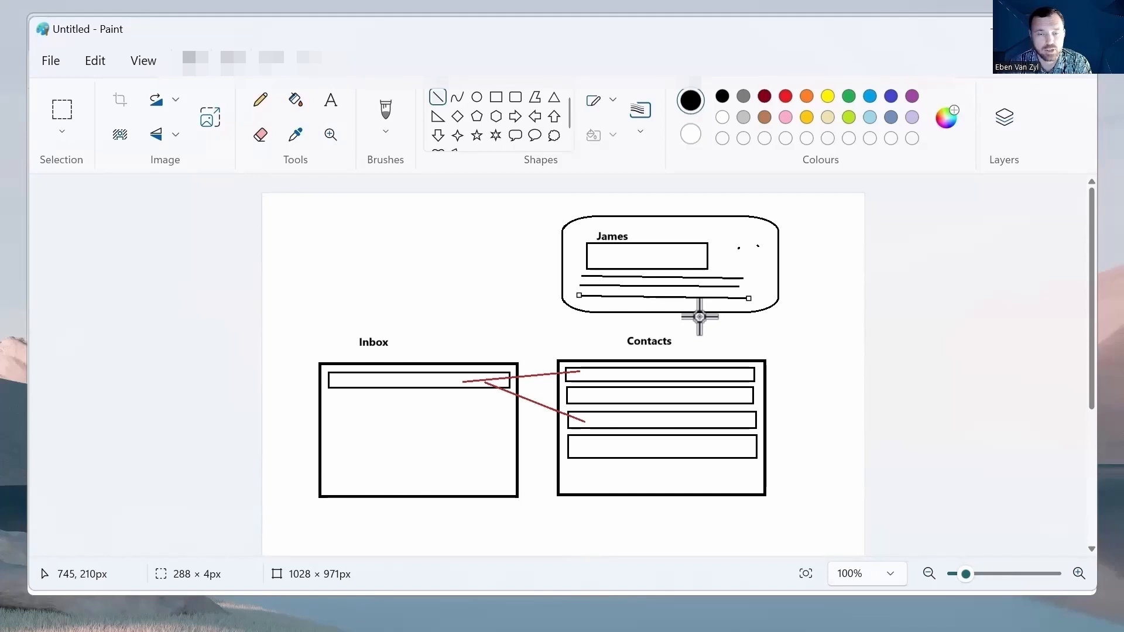
Return to Notion, duplicate the List View of INBOX dB in the Contacts Template, and name the copy Tasks
click(994, 30)
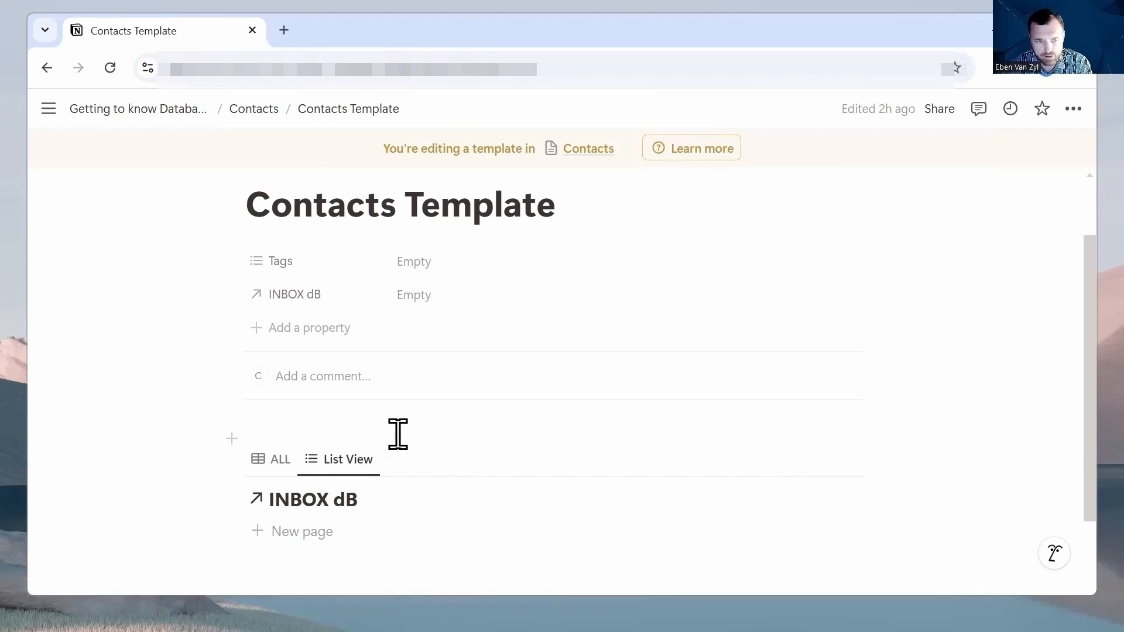
scroll(396, 434, down, 3)
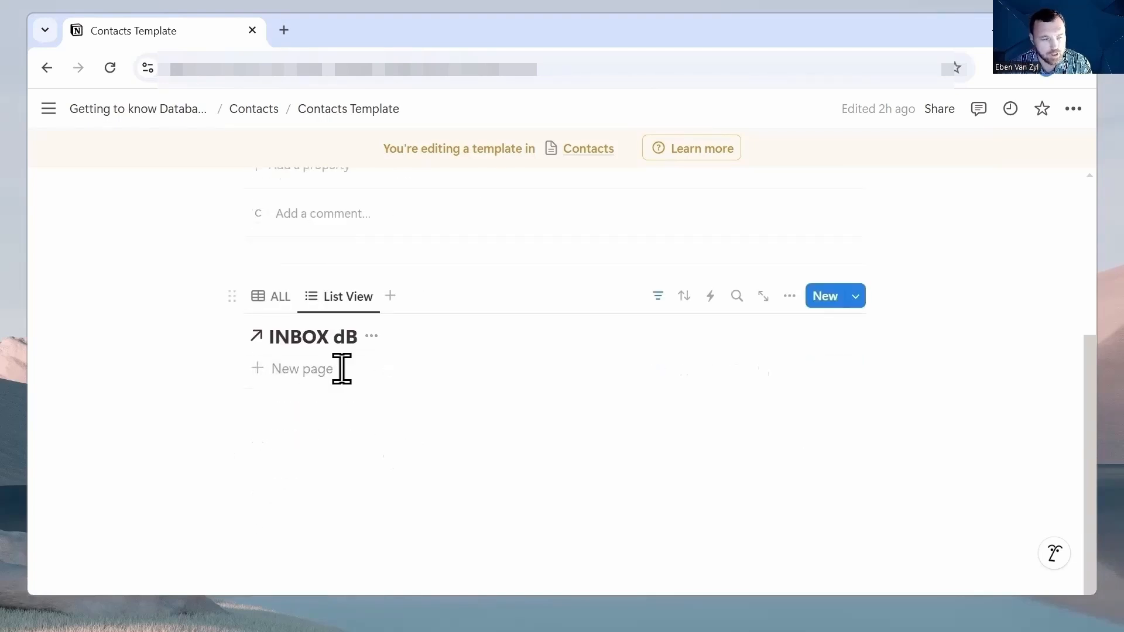
click(344, 299)
click(364, 445)
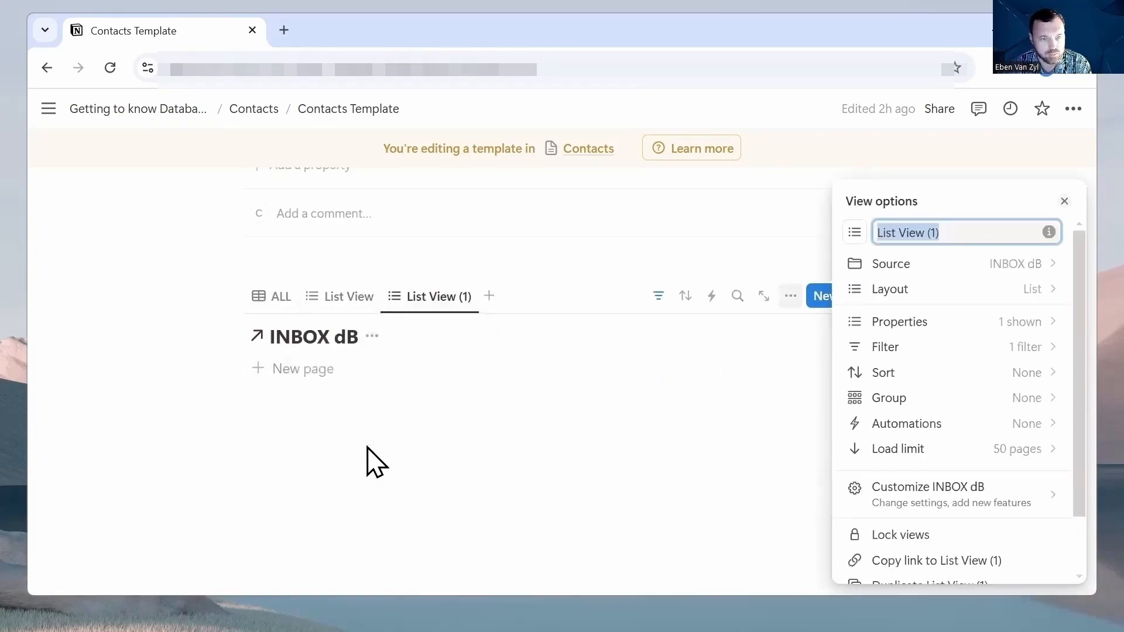
click(949, 233)
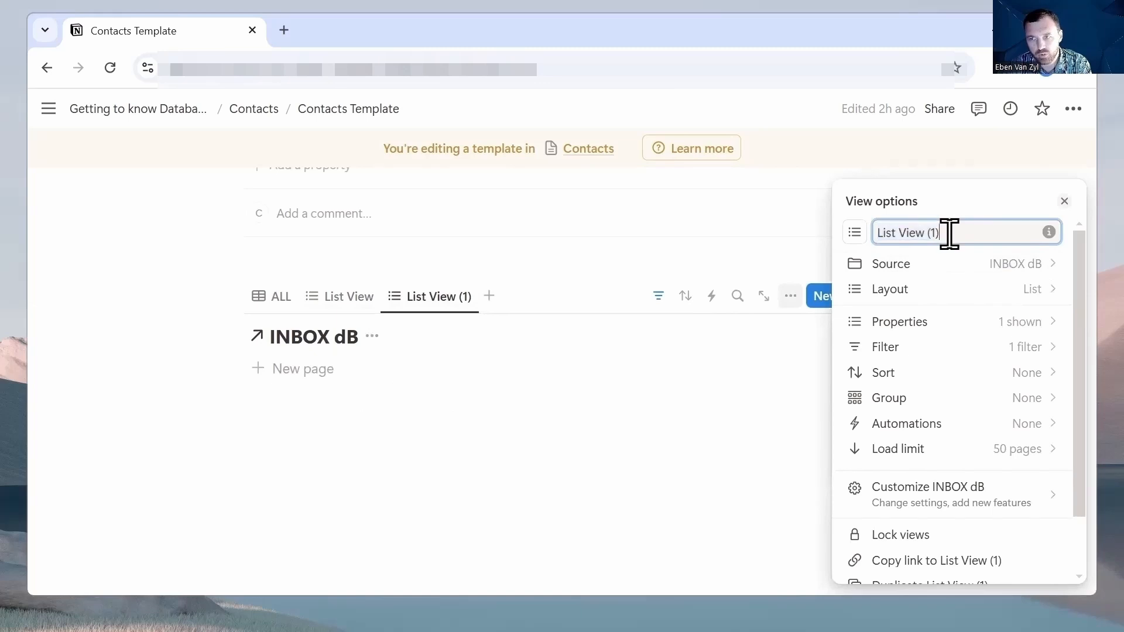
drag(906, 234, 855, 234)
text(Tasks)
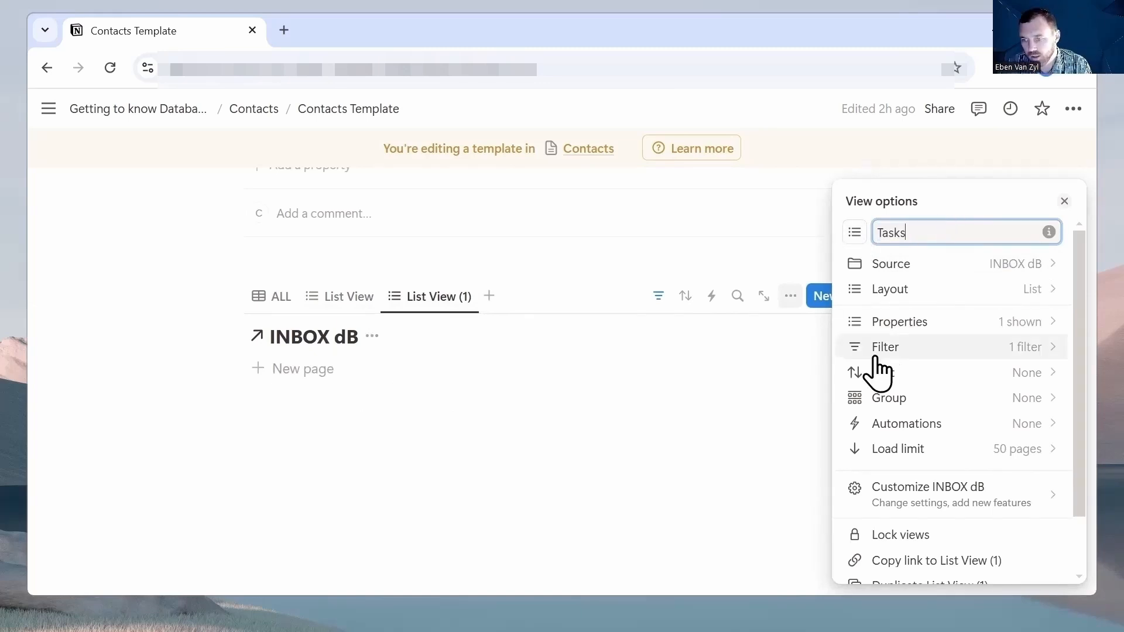
Add a filter to the Tasks view so that Done is Unchecked
click(885, 350)
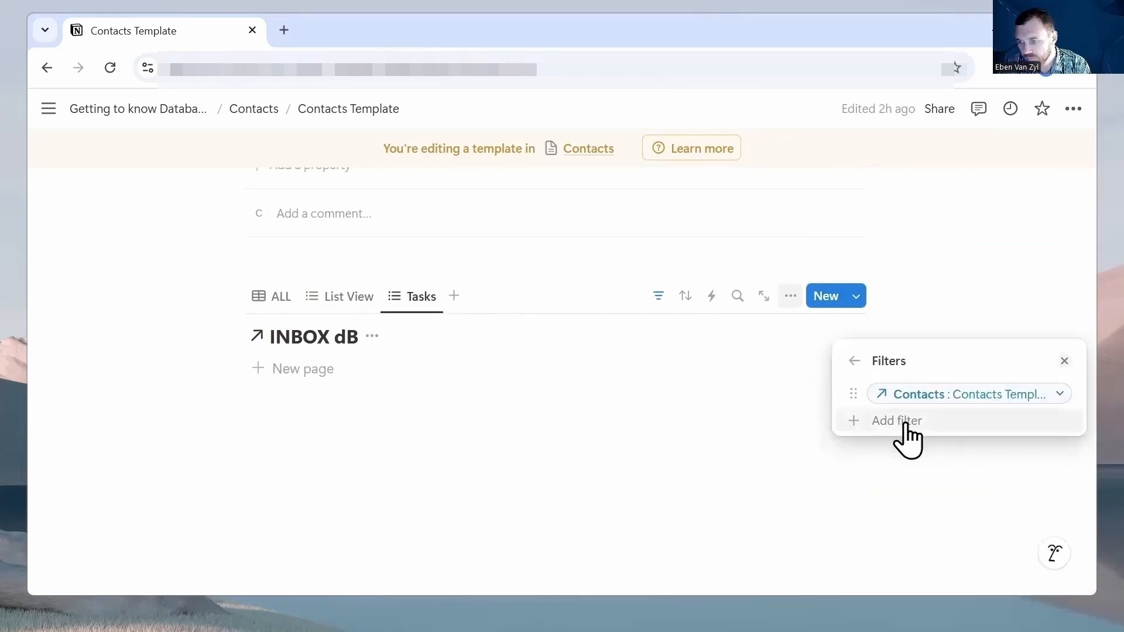
click(906, 421)
click(893, 463)
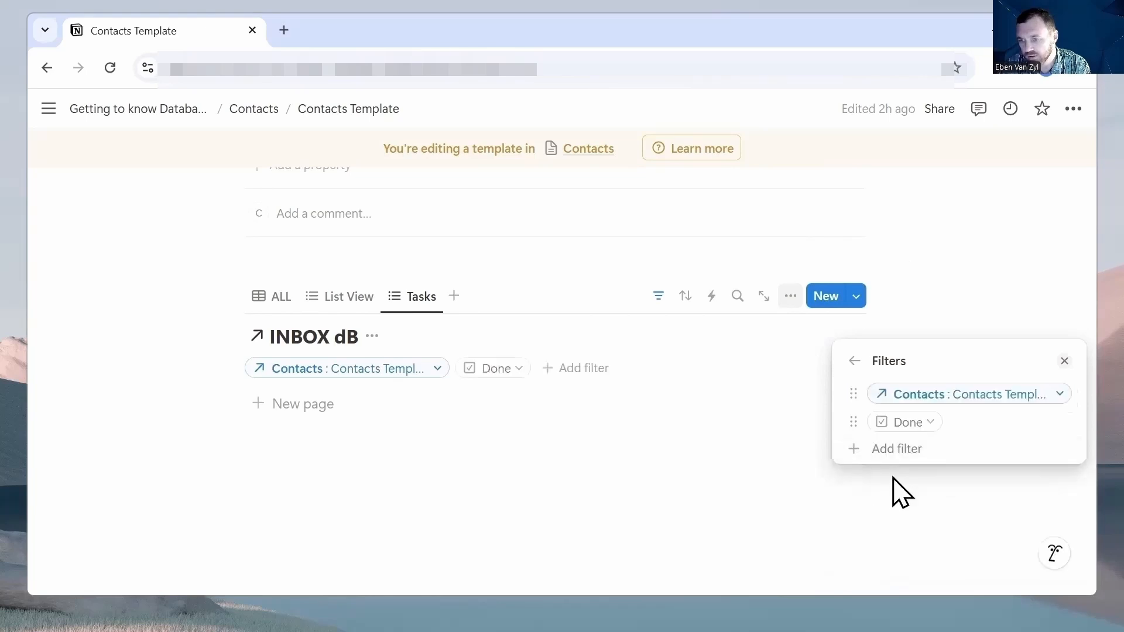
click(911, 422)
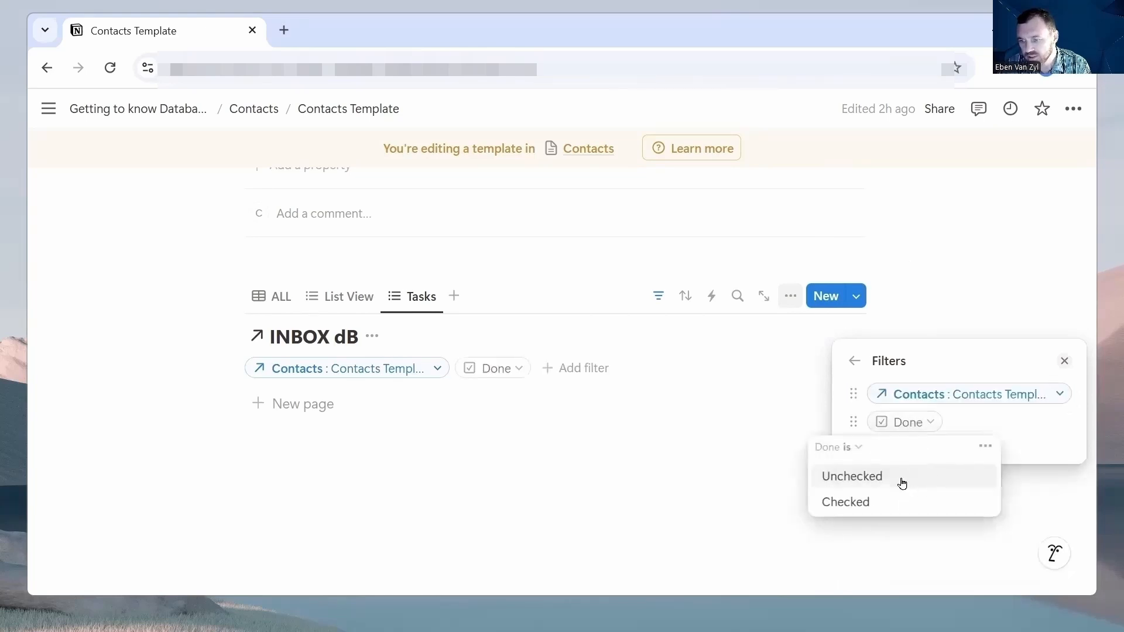
click(854, 483)
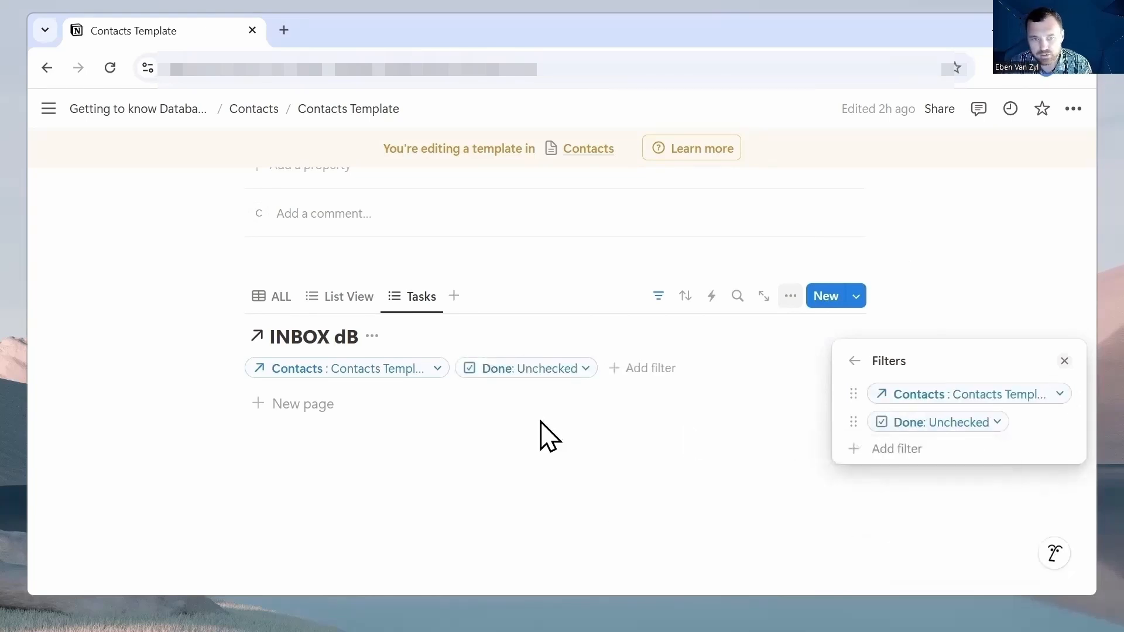
Reorder the INBOX dB views to Tasks, List View, ALL
click(404, 299)
drag(422, 307, 275, 311)
drag(398, 317, 361, 313)
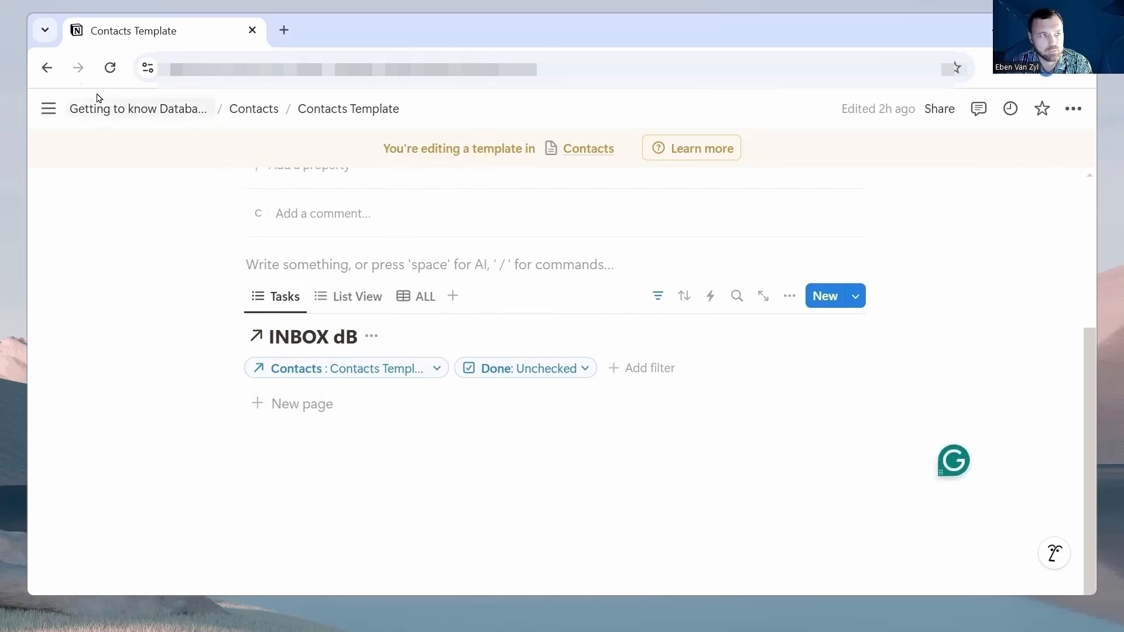
Go back to the empty contact page, apply the Contacts Template to it, and review the resulting layout
click(42, 68)
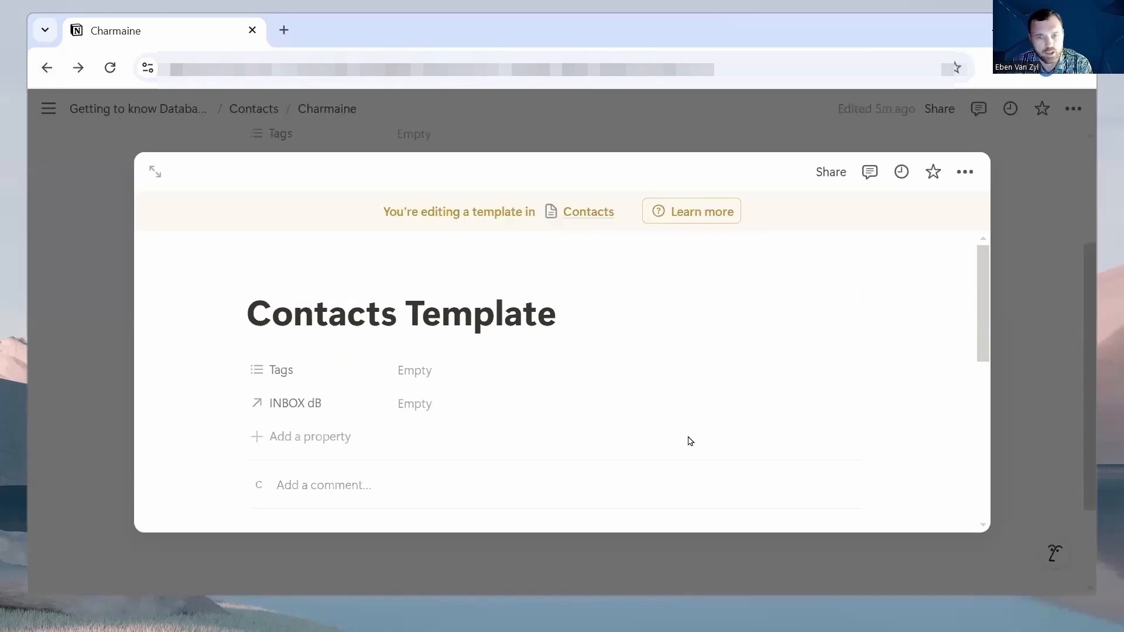
click(94, 183)
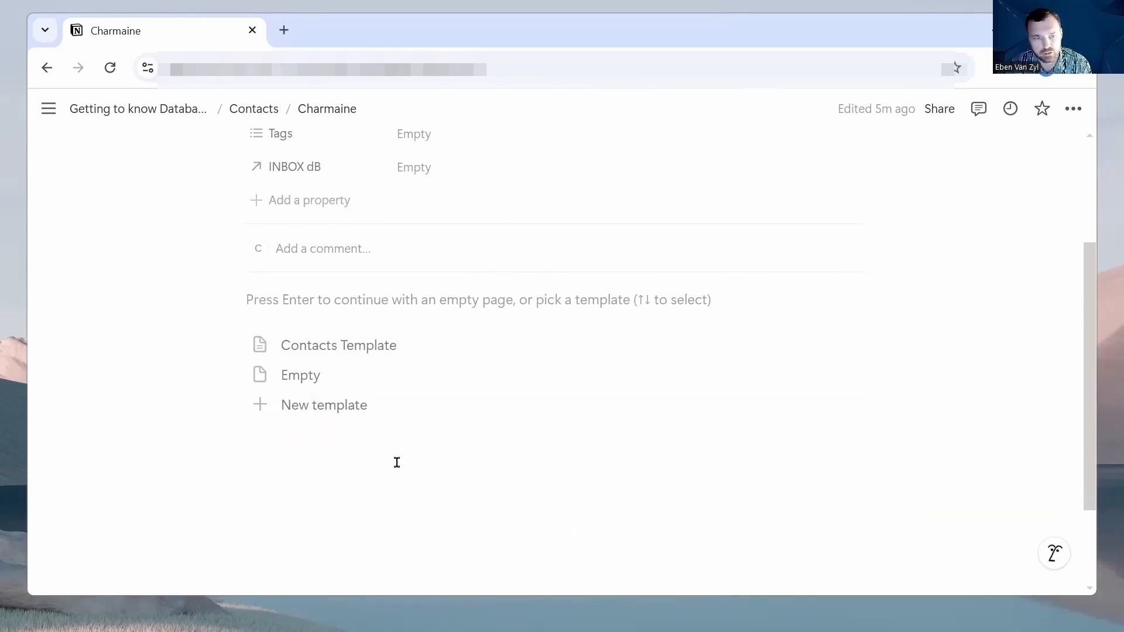
click(304, 350)
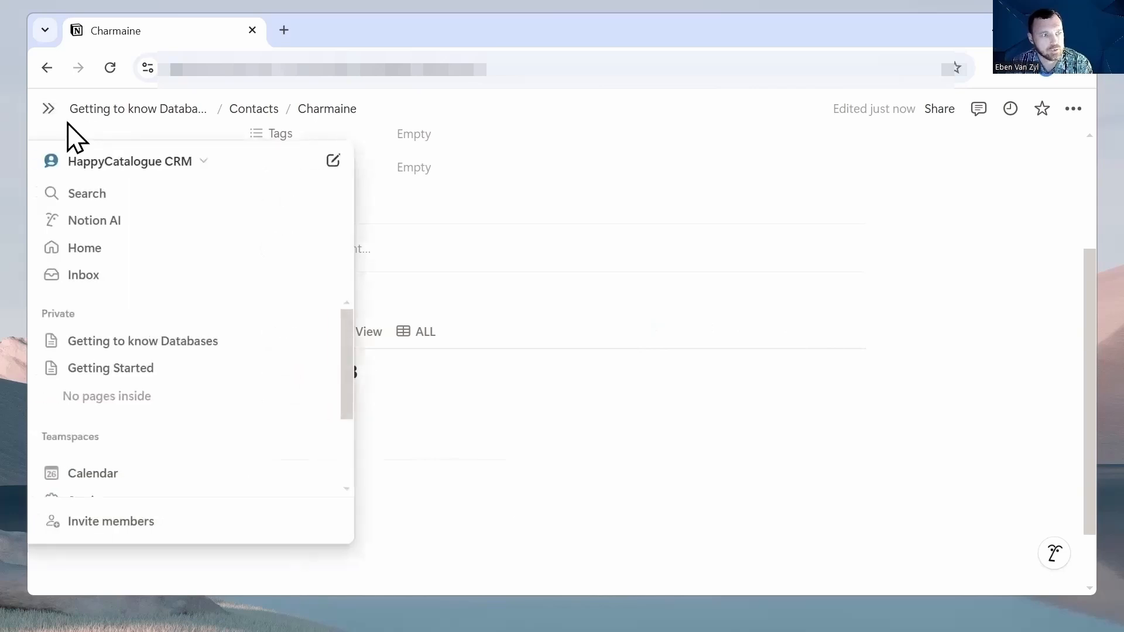
scroll(482, 273, up, 3)
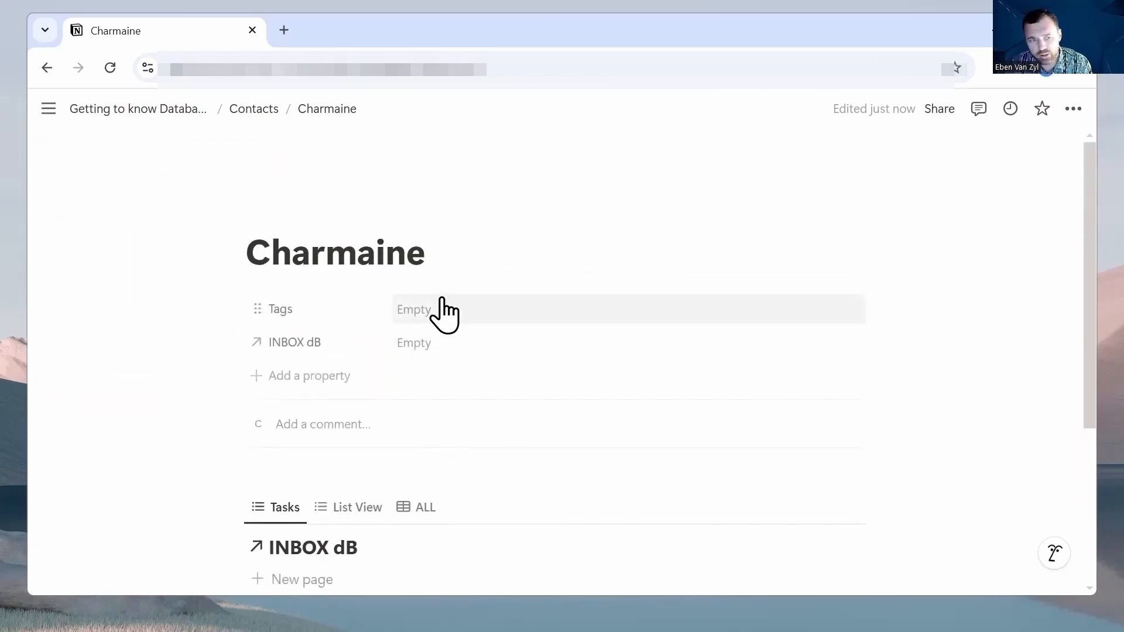
scroll(439, 414, down, 3)
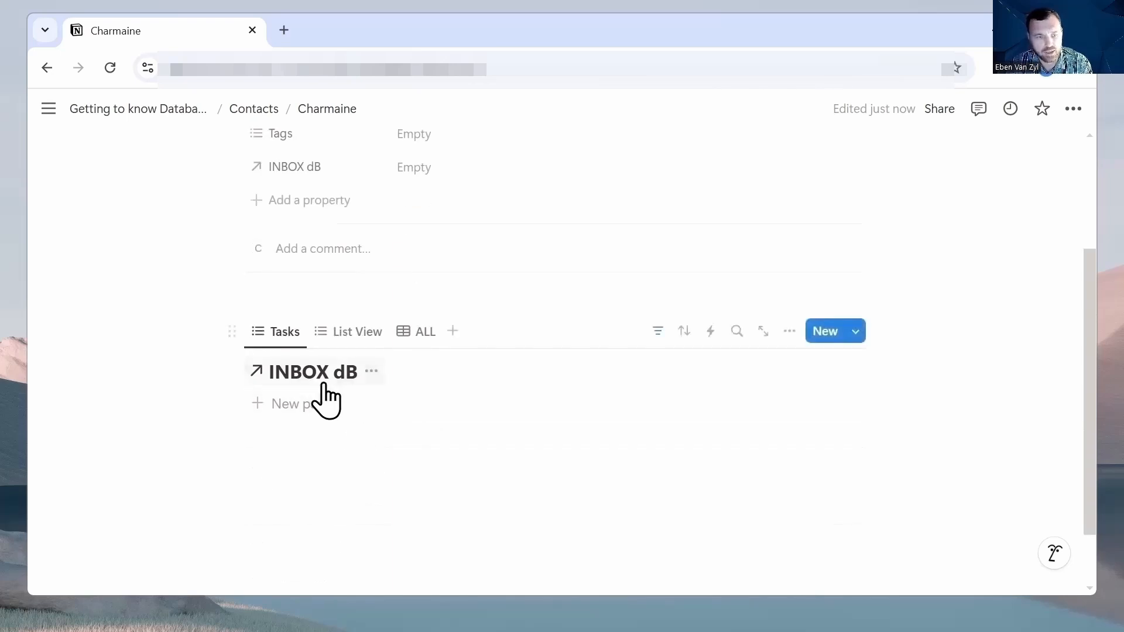
Add a new page named "Today I have to remember..." in the contact's Tasks view of INBOX dB
click(302, 405)
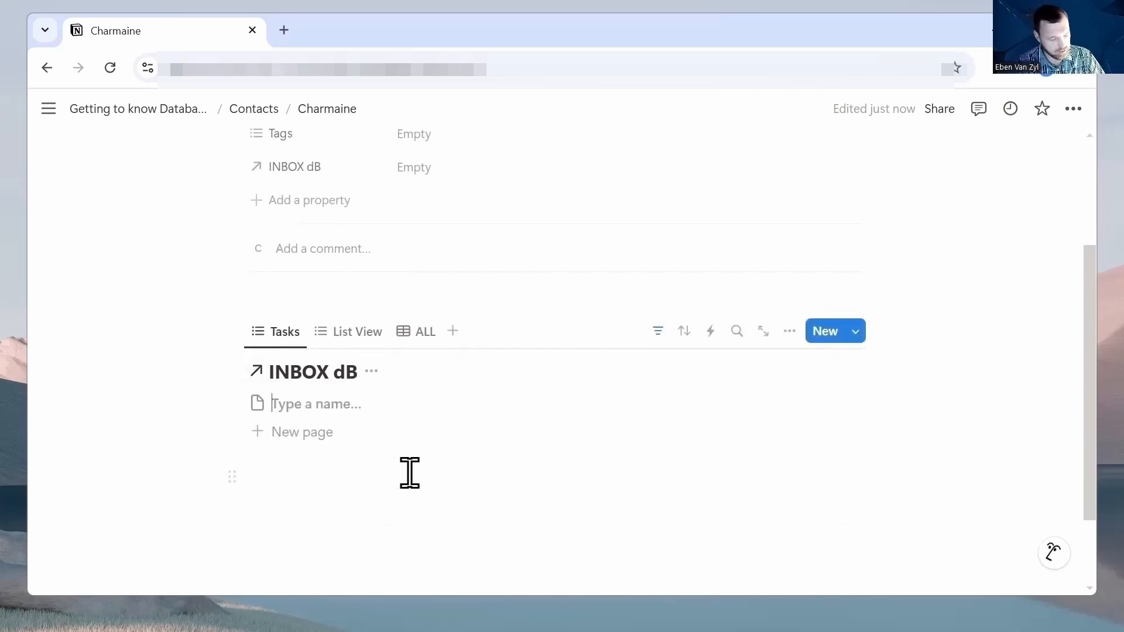
text(Today I have to remember...)
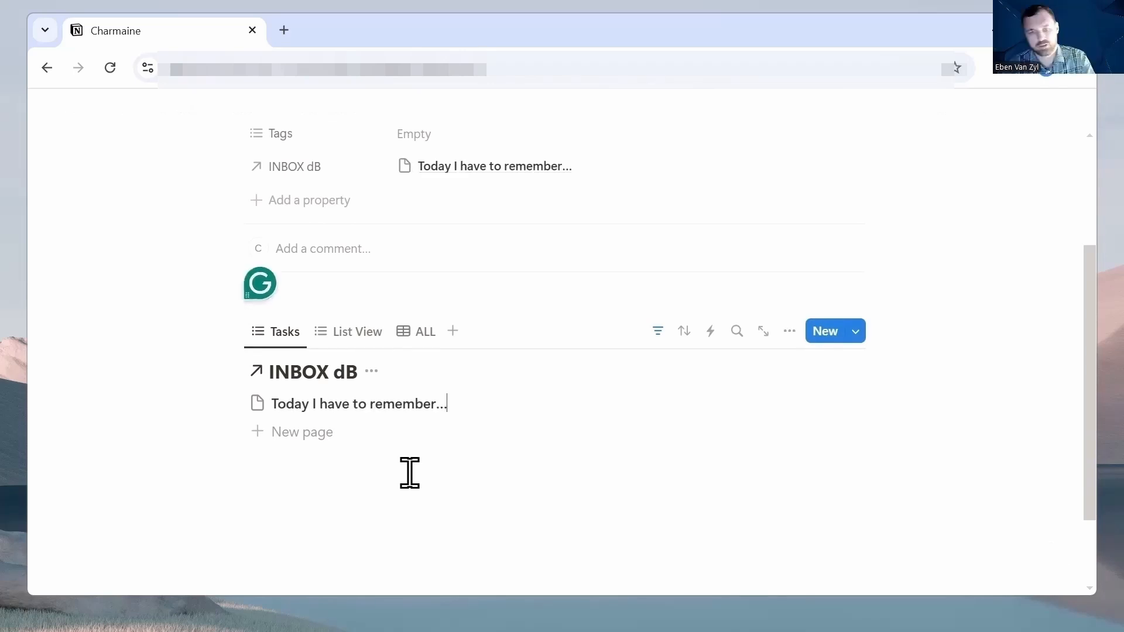
click(409, 474)
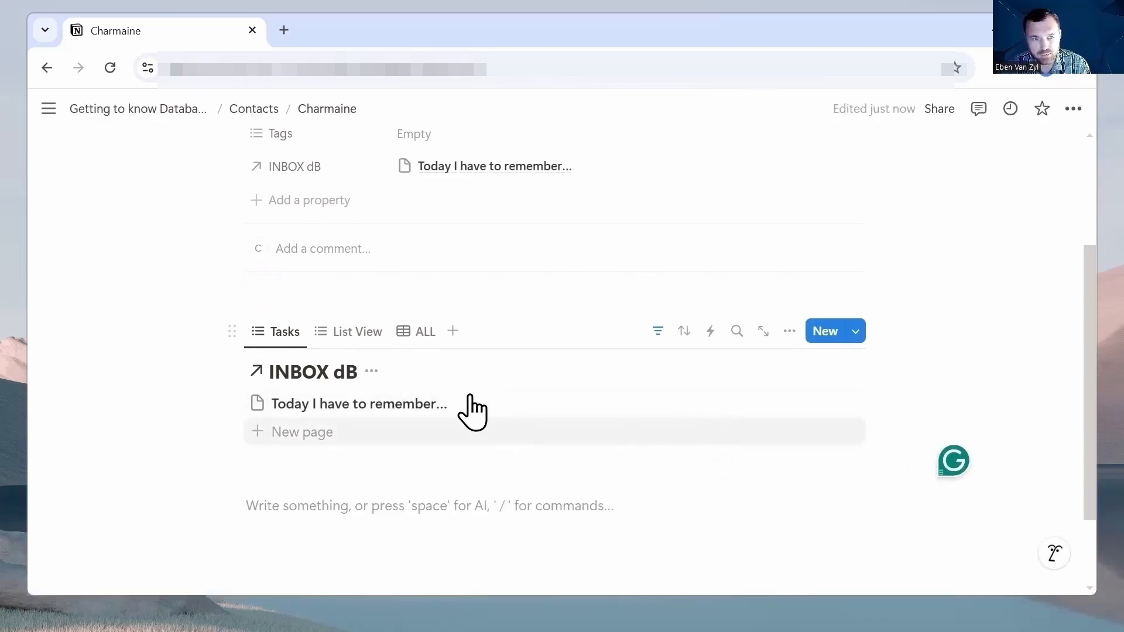
Clear the INBOX dB content from the contact page and open the Contacts Template for editing
drag(172, 283, 452, 493)
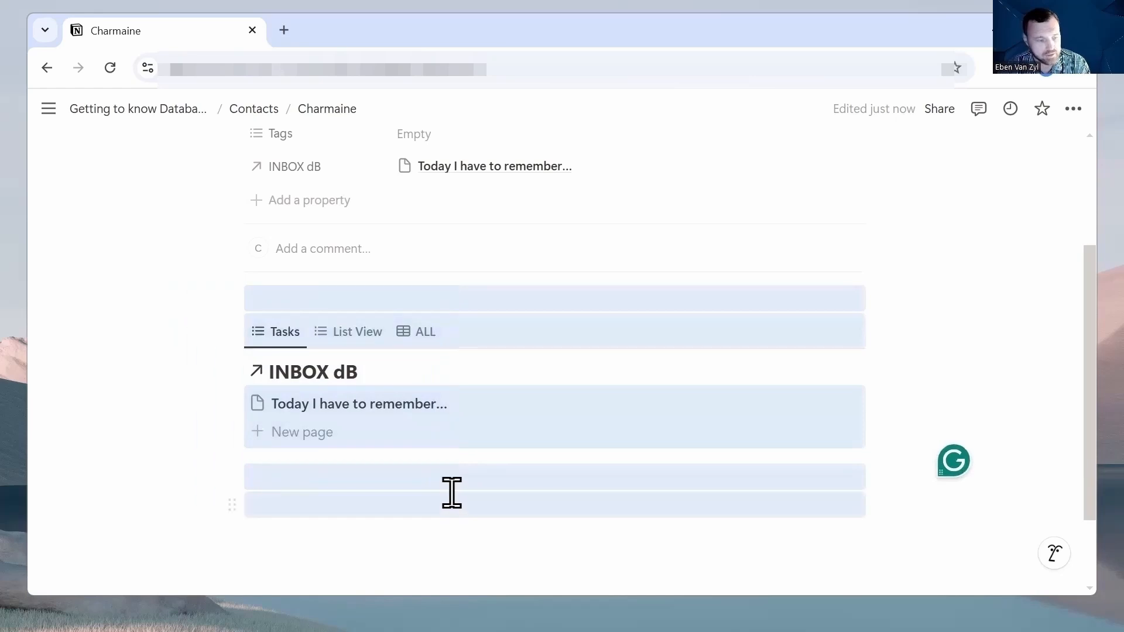
key(BackSpace)
drag(184, 324, 414, 458)
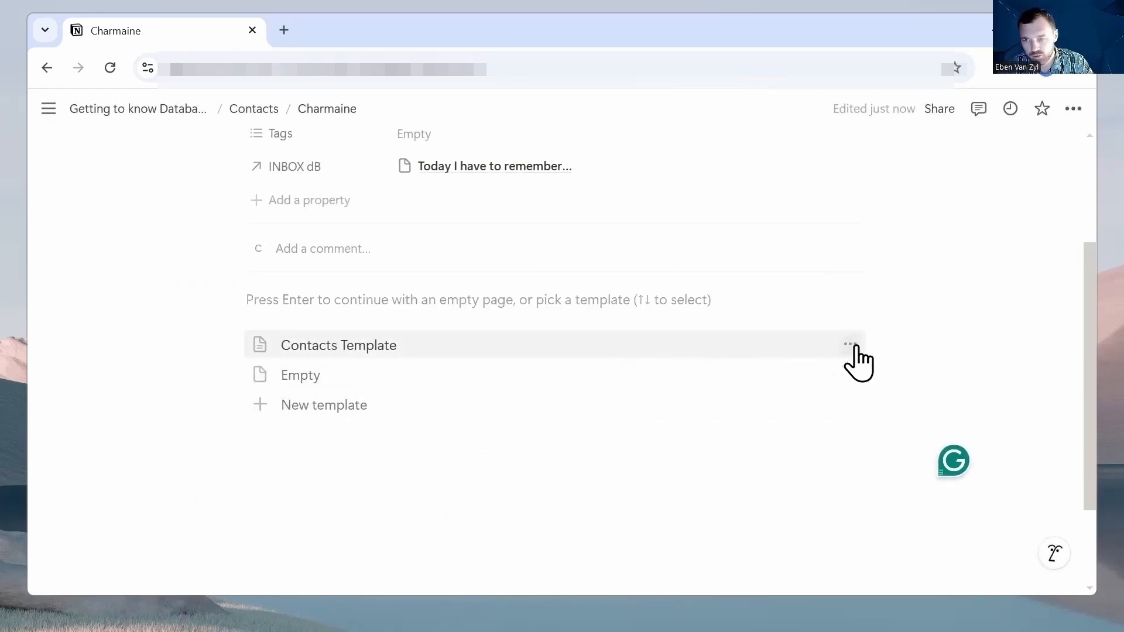
click(850, 344)
click(933, 333)
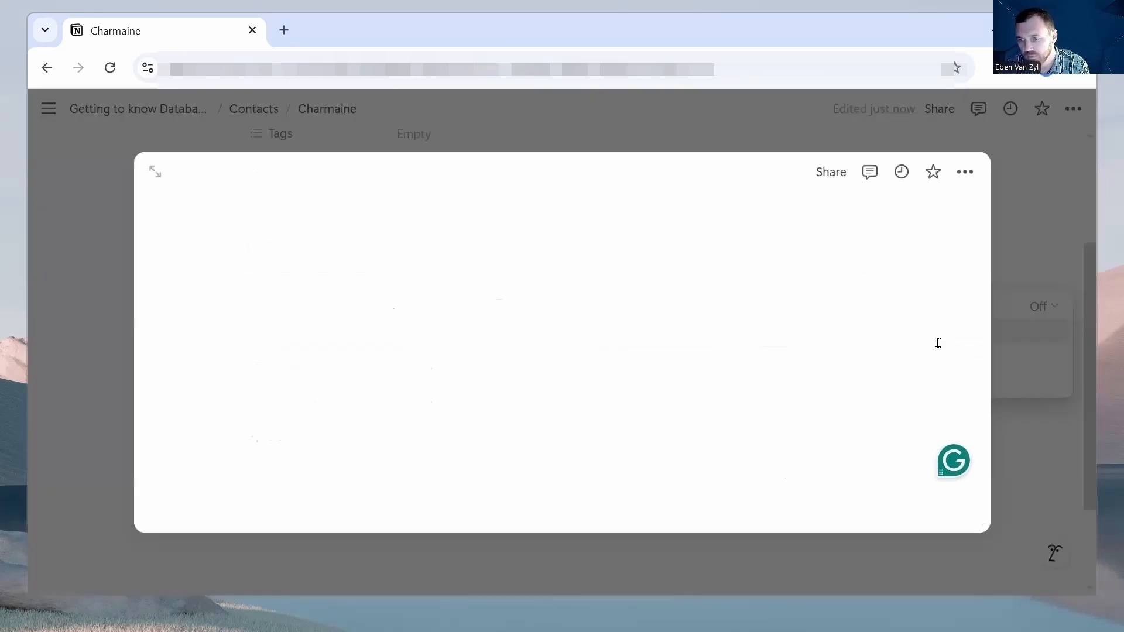
scroll(584, 427, down, 5)
scroll(589, 429, up, 1)
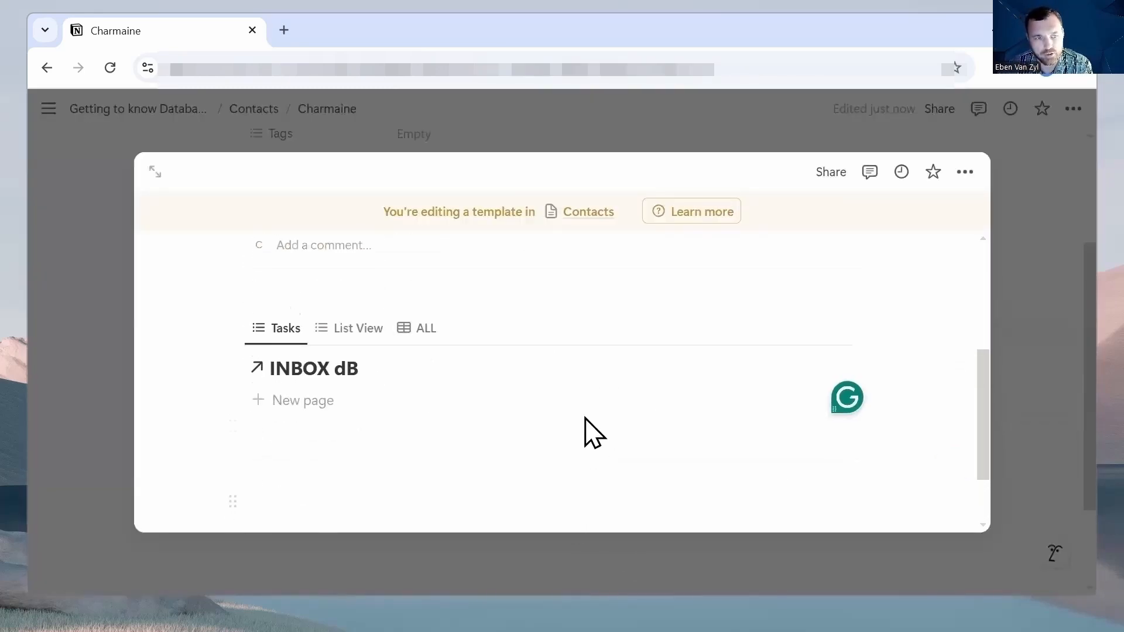
Show the Done property in the template's Tasks view, then check that view's filters and close the template
click(777, 329)
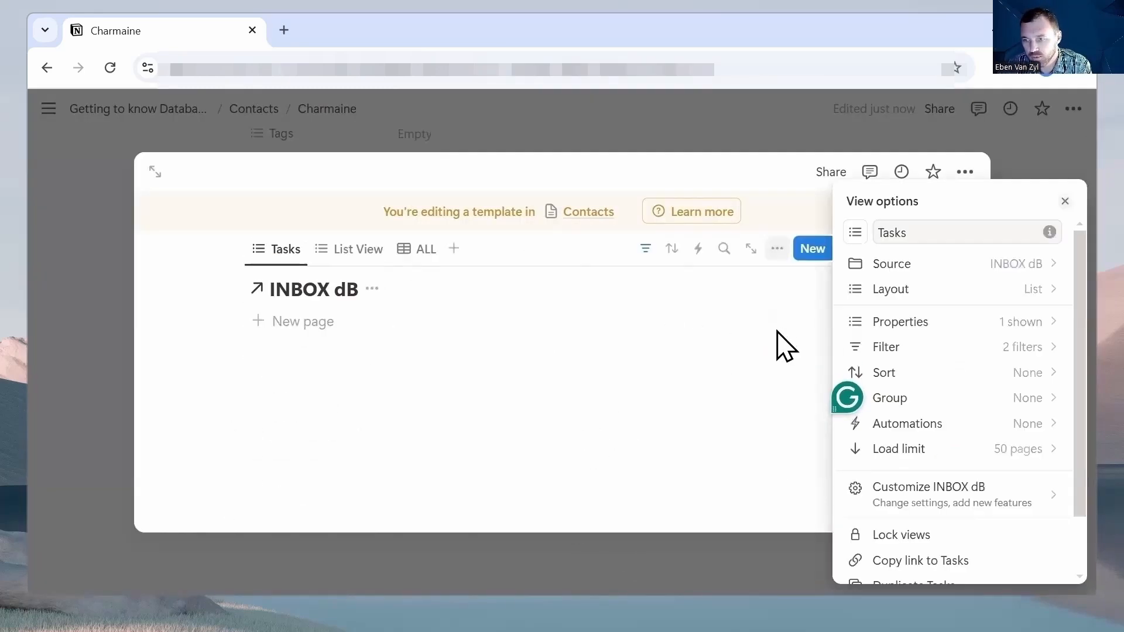
click(884, 322)
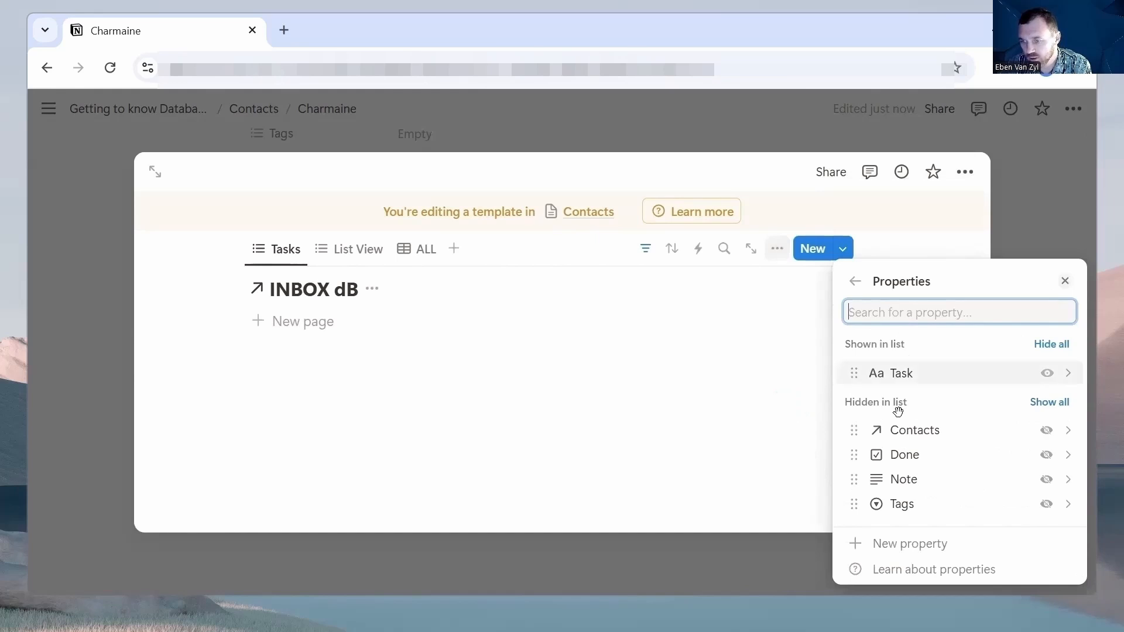
click(1046, 455)
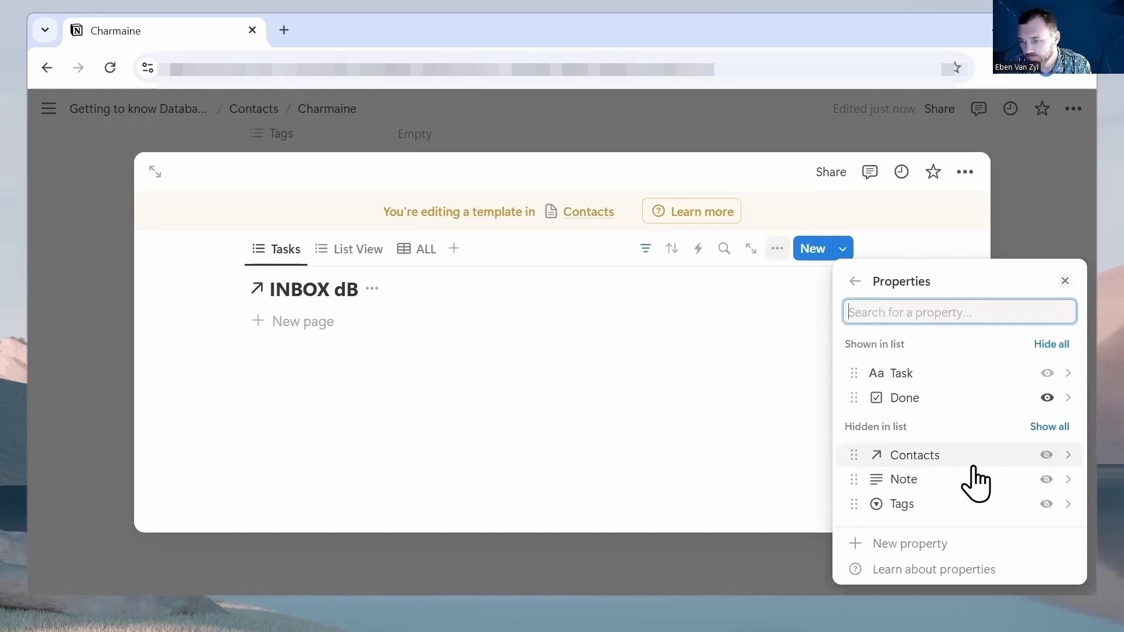
click(668, 447)
click(779, 249)
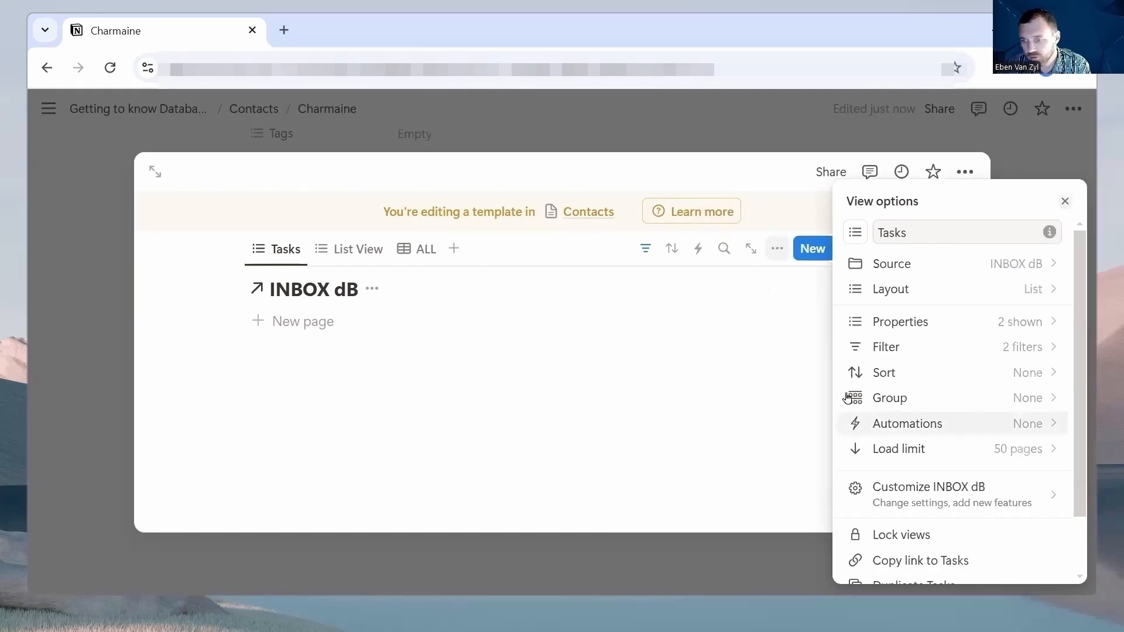
click(885, 347)
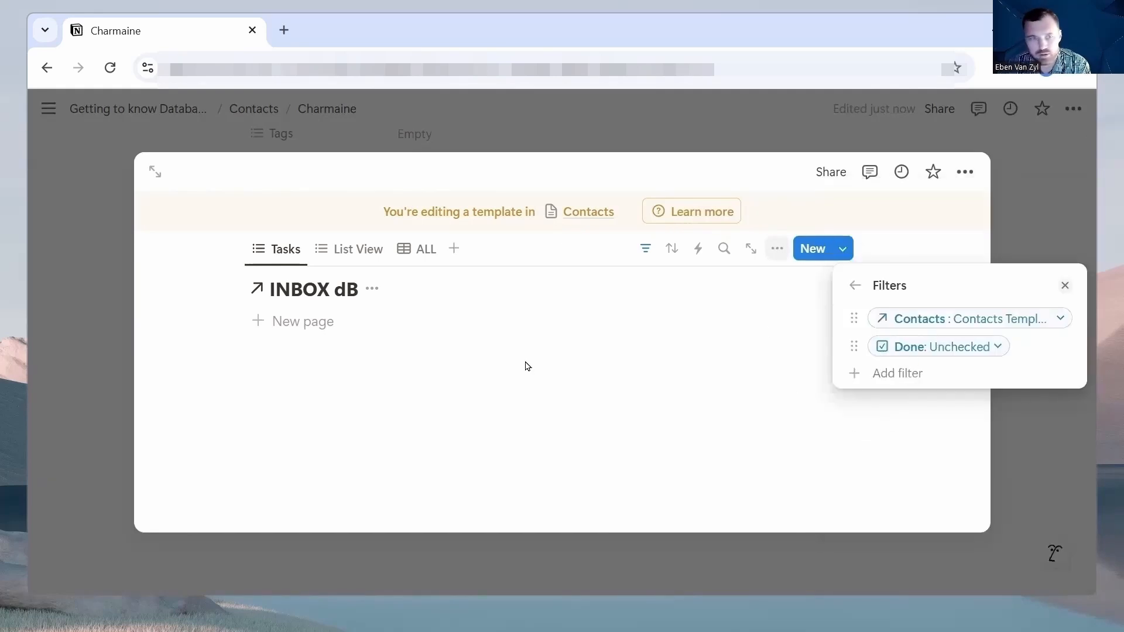
click(102, 241)
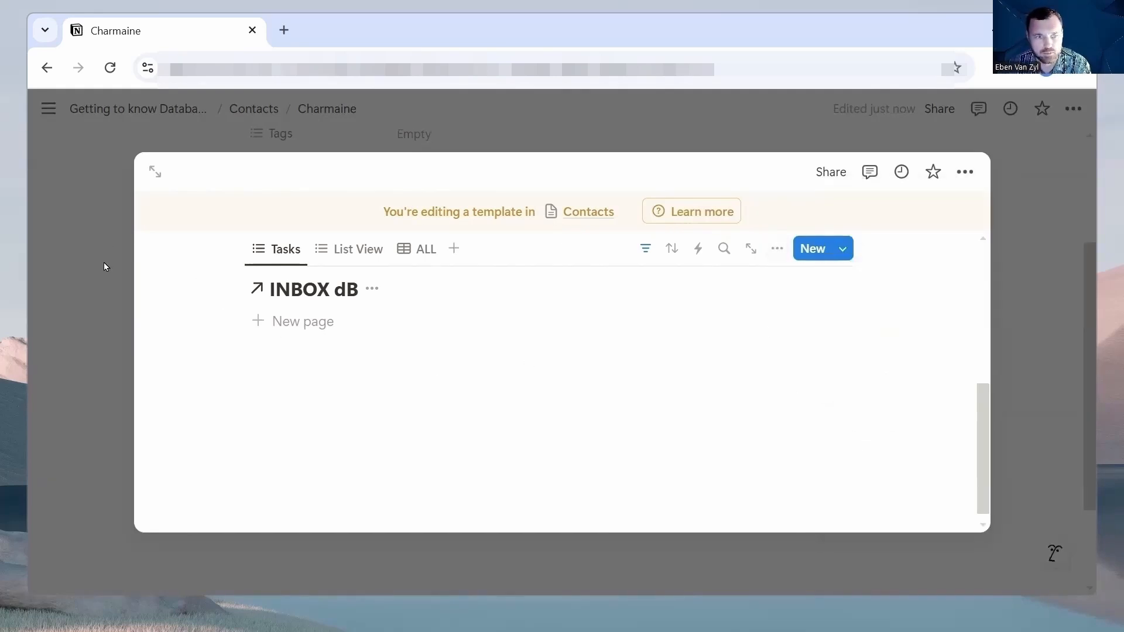
click(96, 308)
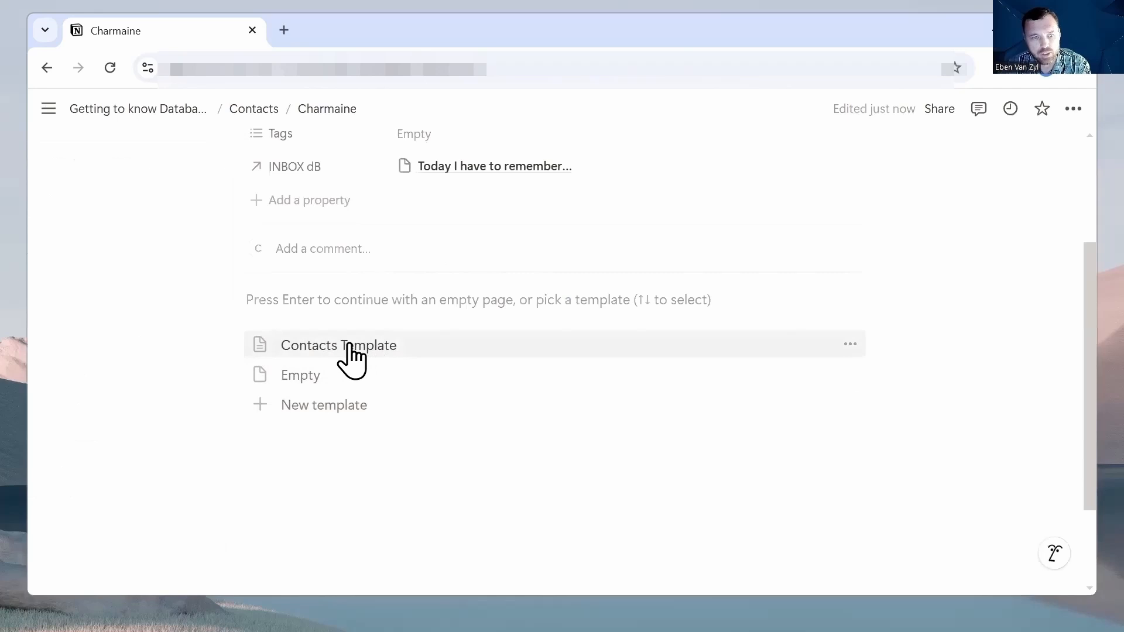
Apply the Contacts Template to the contact page, mark the "Today I have to remember..." task Done, and view it in List View
click(352, 347)
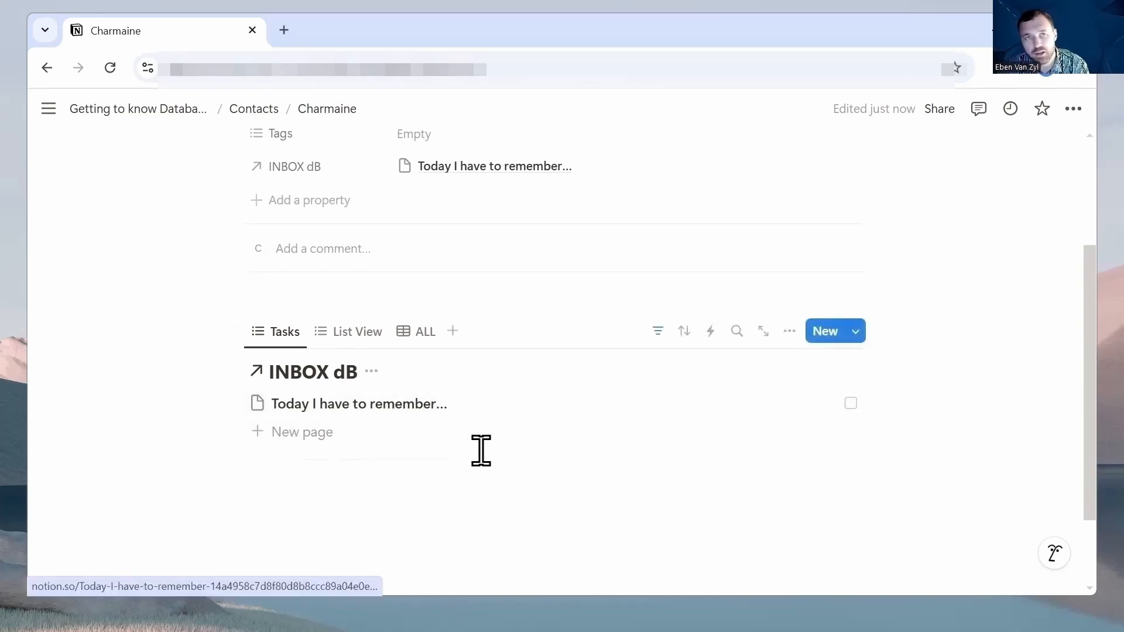
click(851, 402)
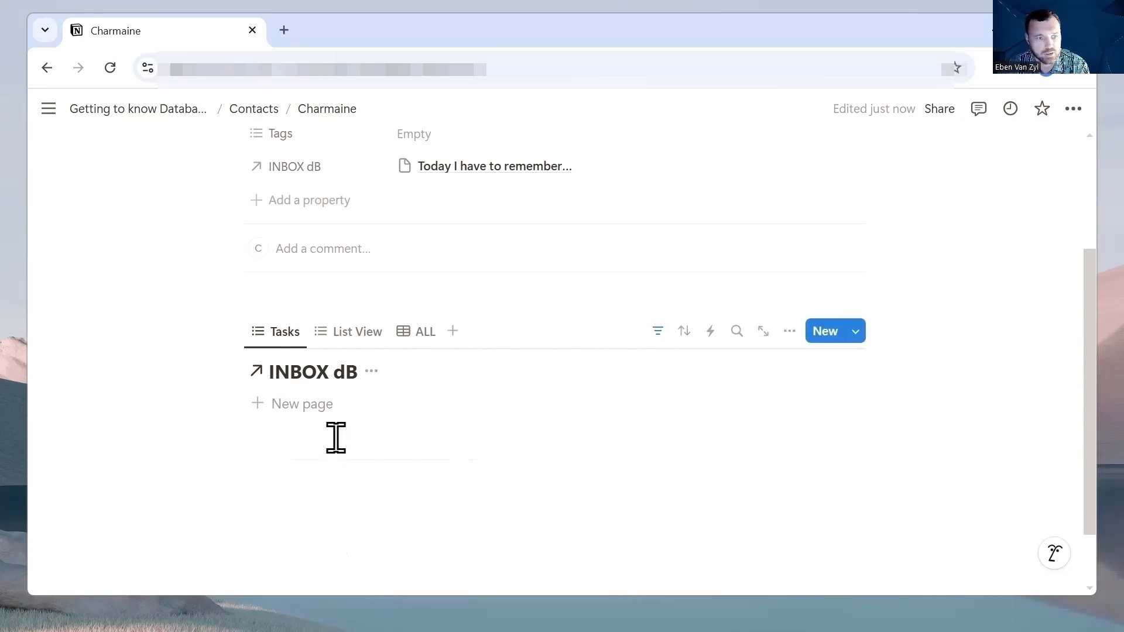
click(355, 341)
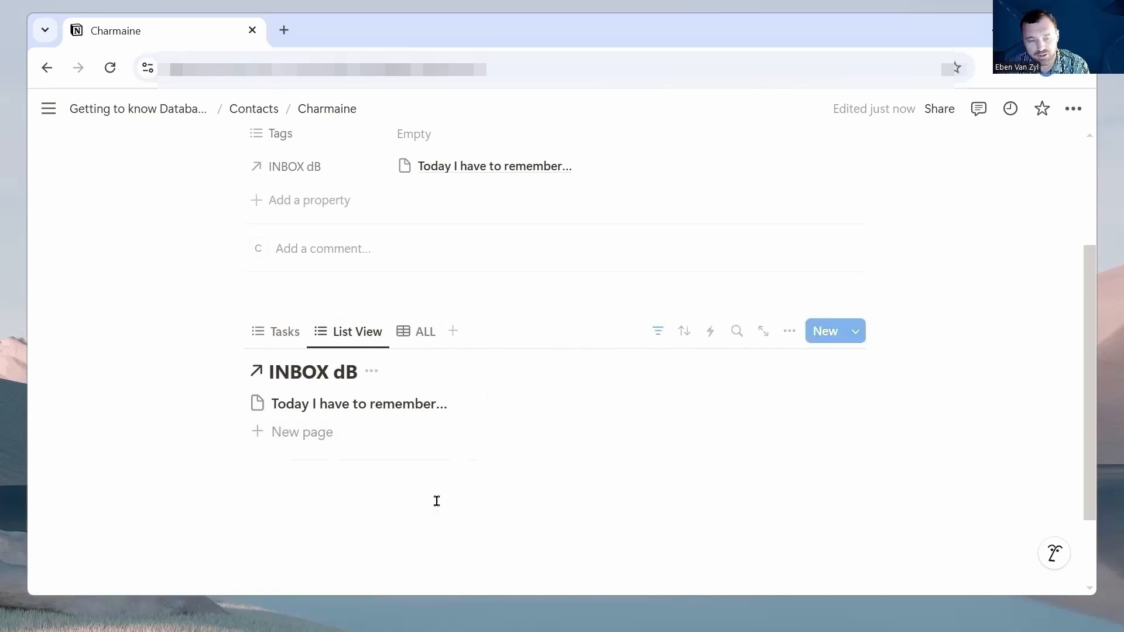
Delete the applied template content from the contact page and reopen the Contacts Template for editing
drag(184, 285, 420, 538)
key(BackSpace)
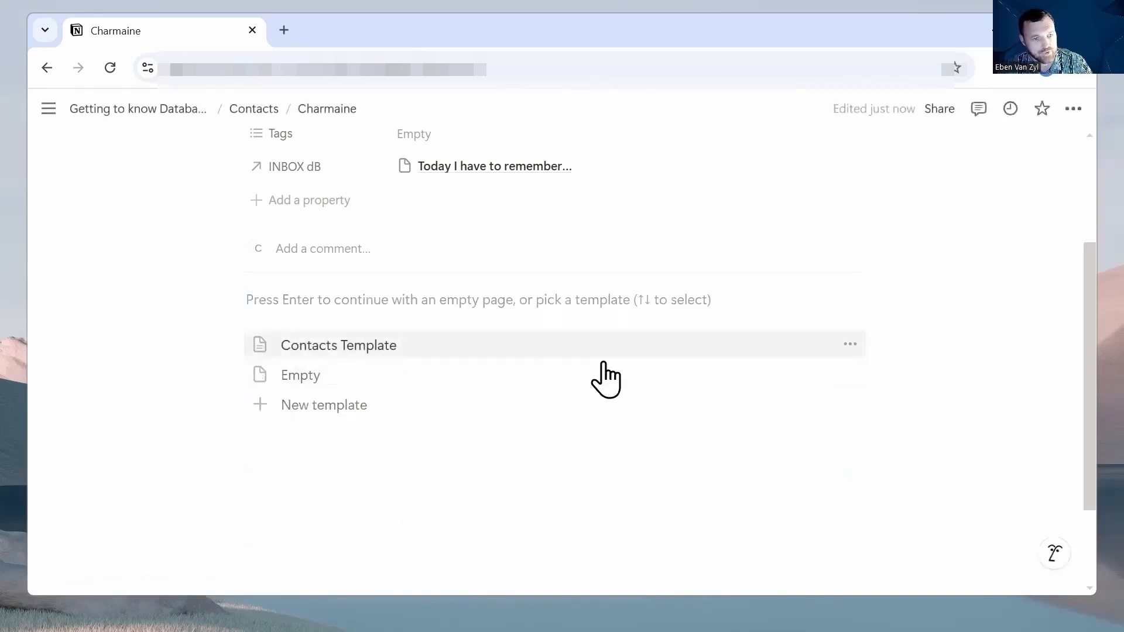
click(850, 344)
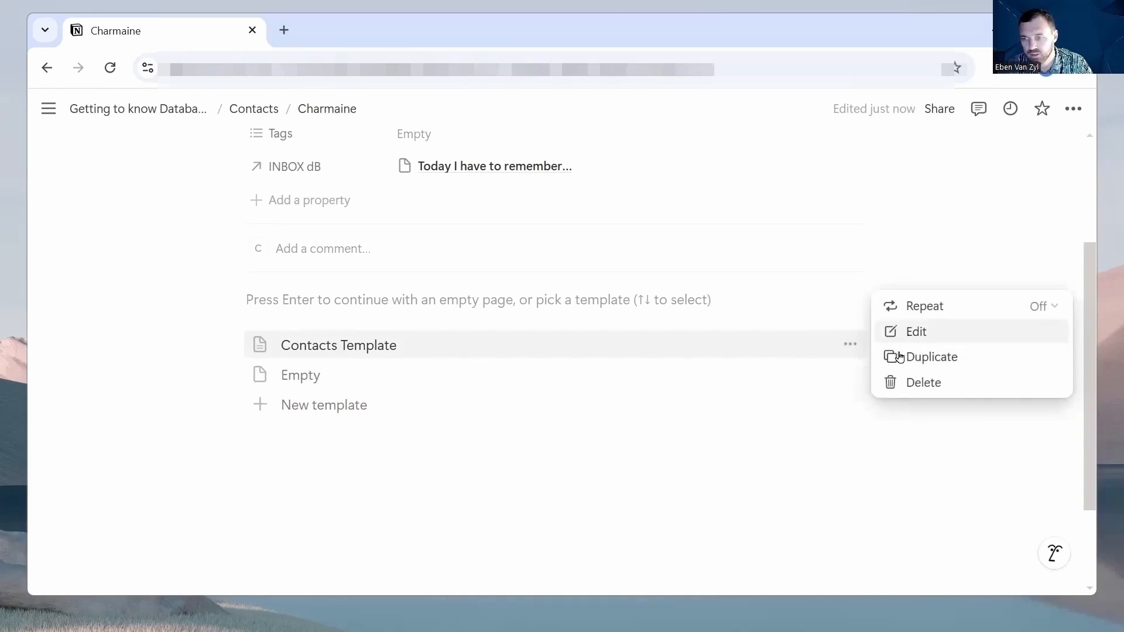
click(911, 332)
scroll(544, 412, down, 5)
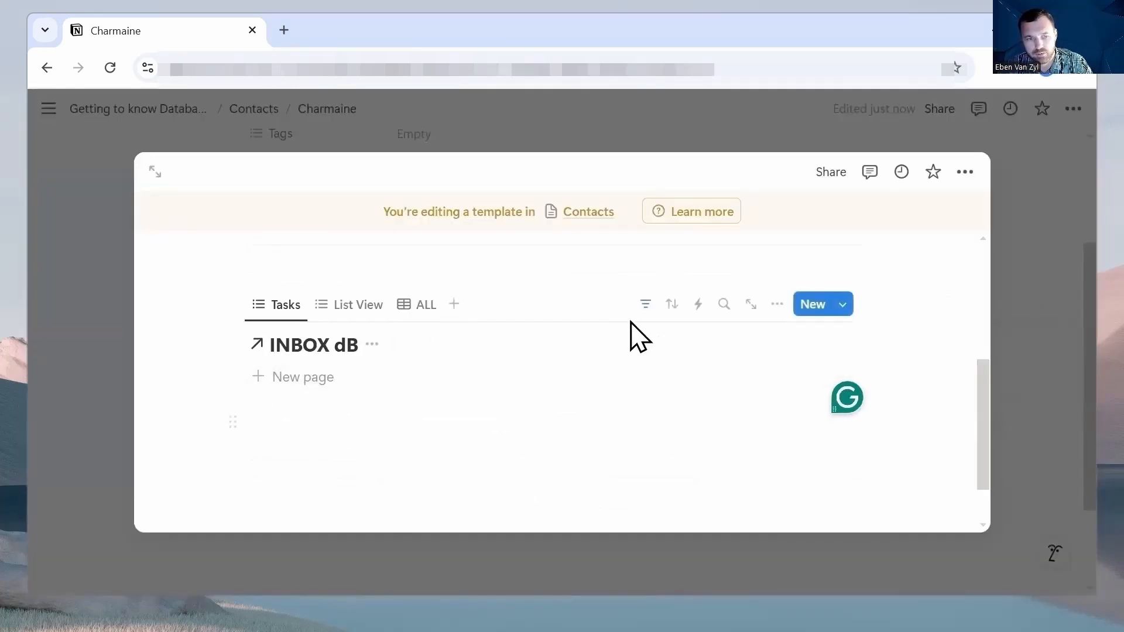
Show the Done property in the template's List View and close the template
click(343, 305)
click(777, 304)
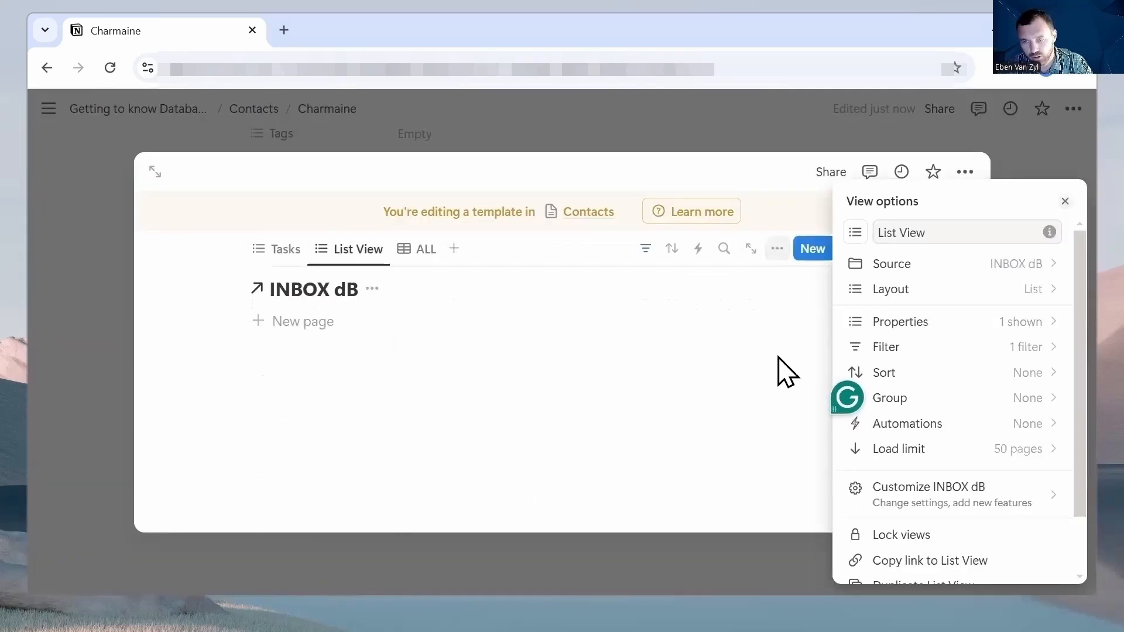
click(941, 327)
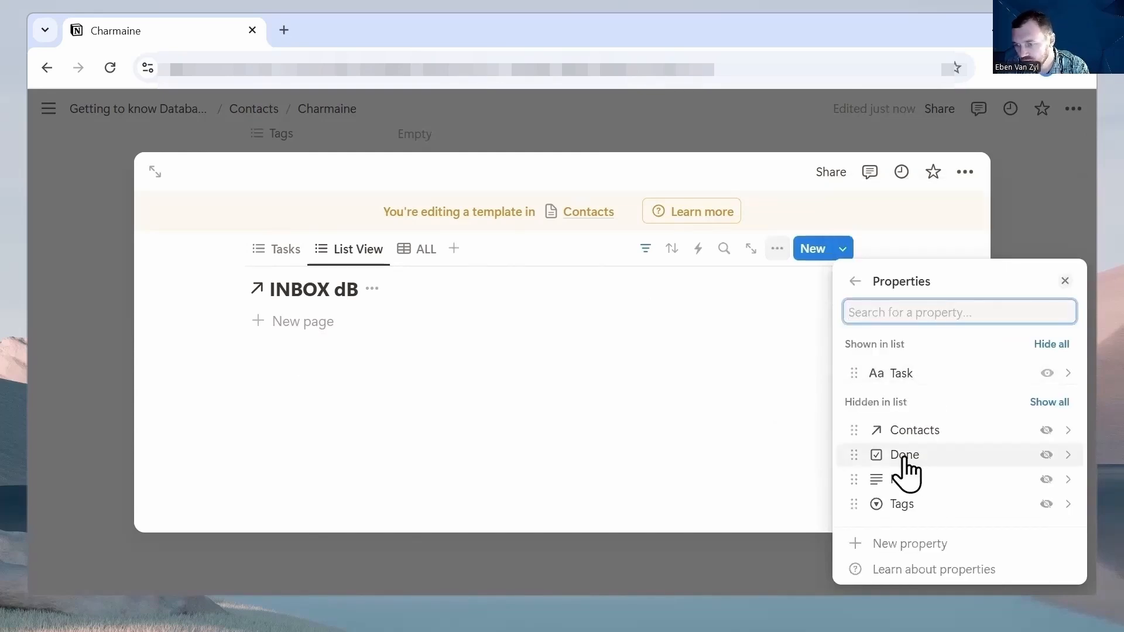
click(1046, 455)
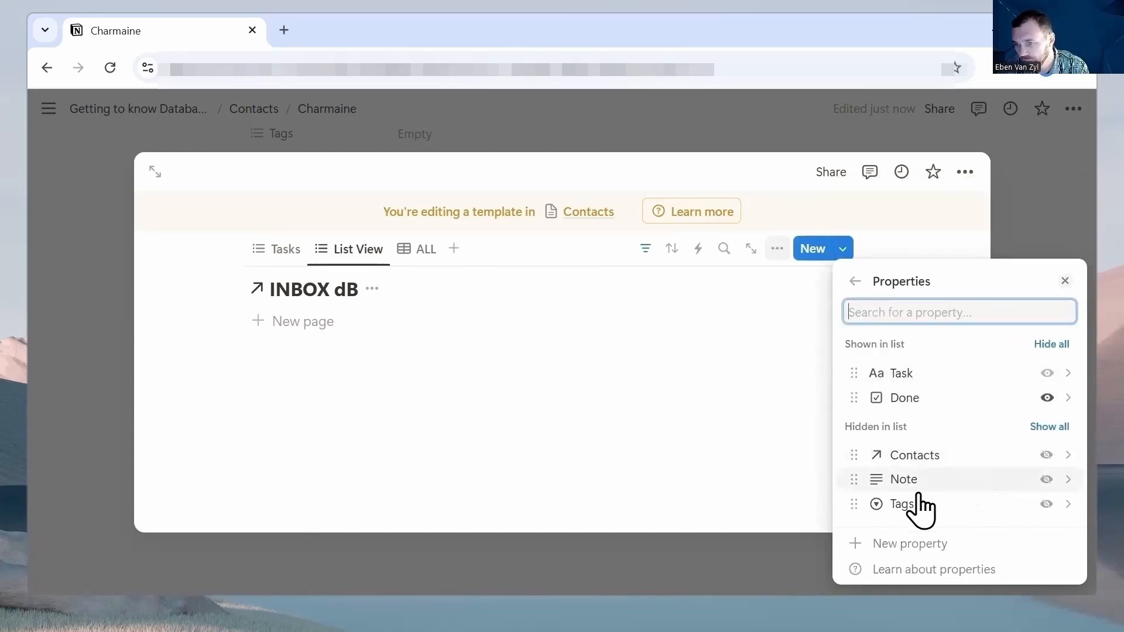
click(730, 421)
click(92, 191)
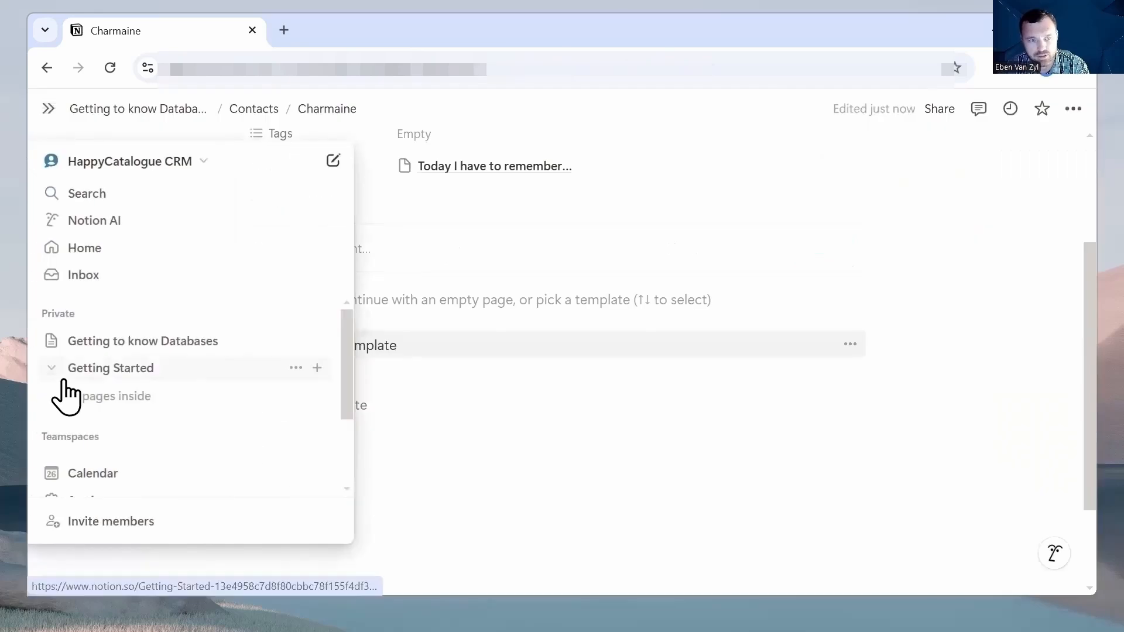
Reapply the Contacts Template to the contact page and uncheck Done for the task in List View
click(353, 349)
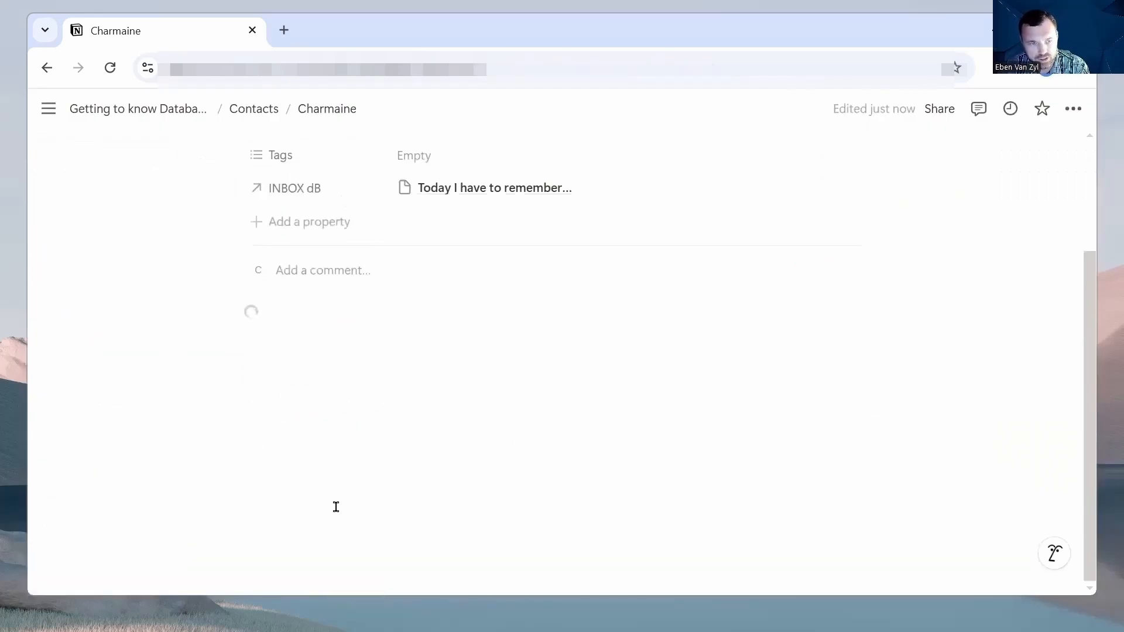
click(349, 332)
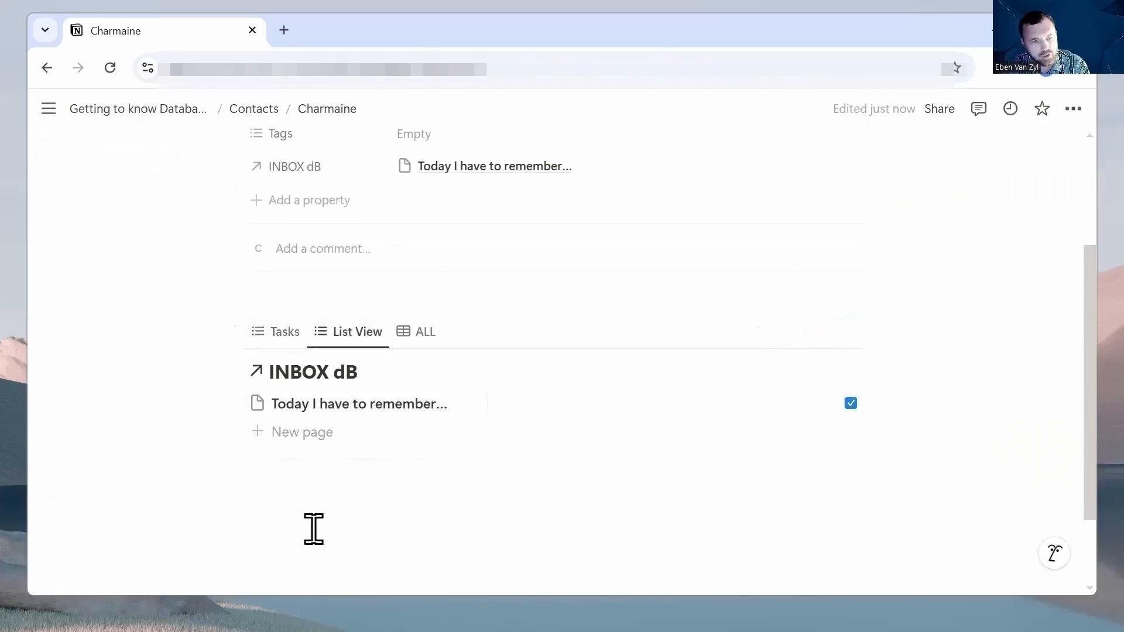
click(851, 403)
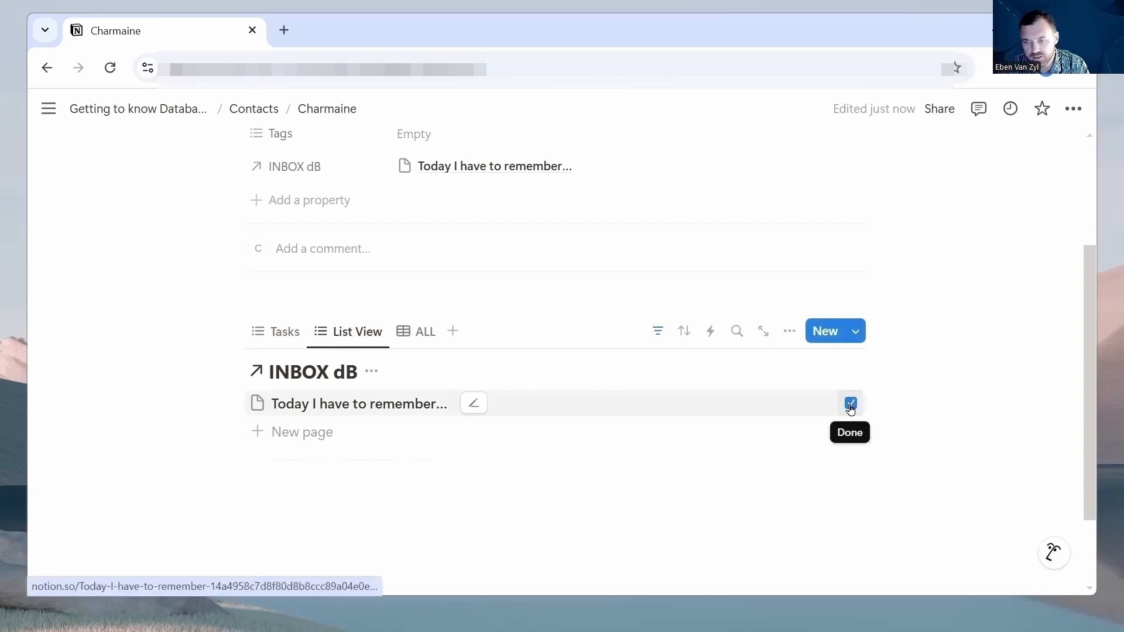
Mark the "Today I have to remember..." task Done in the Tasks view and look over the contact page
click(286, 332)
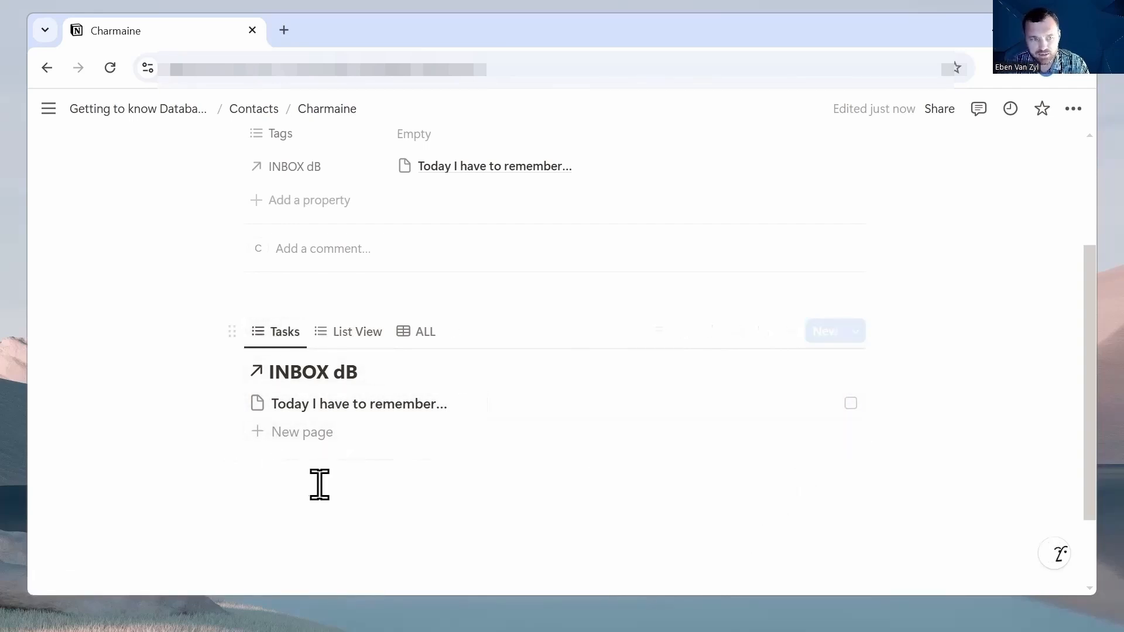
click(851, 404)
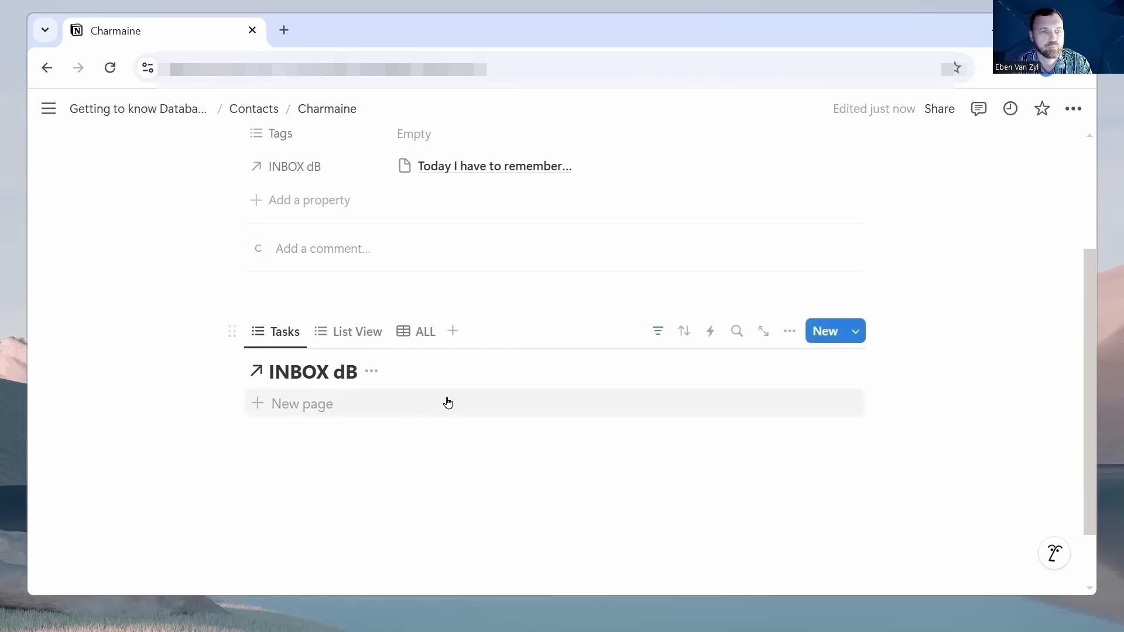
scroll(448, 403, up, 3)
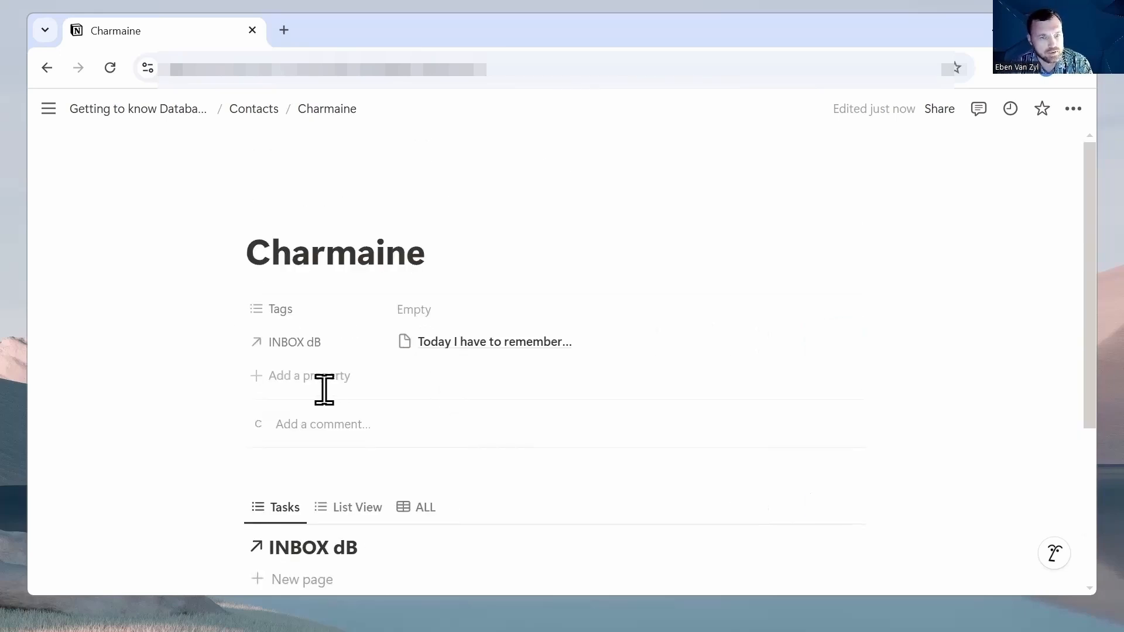
scroll(405, 478, down, 1)
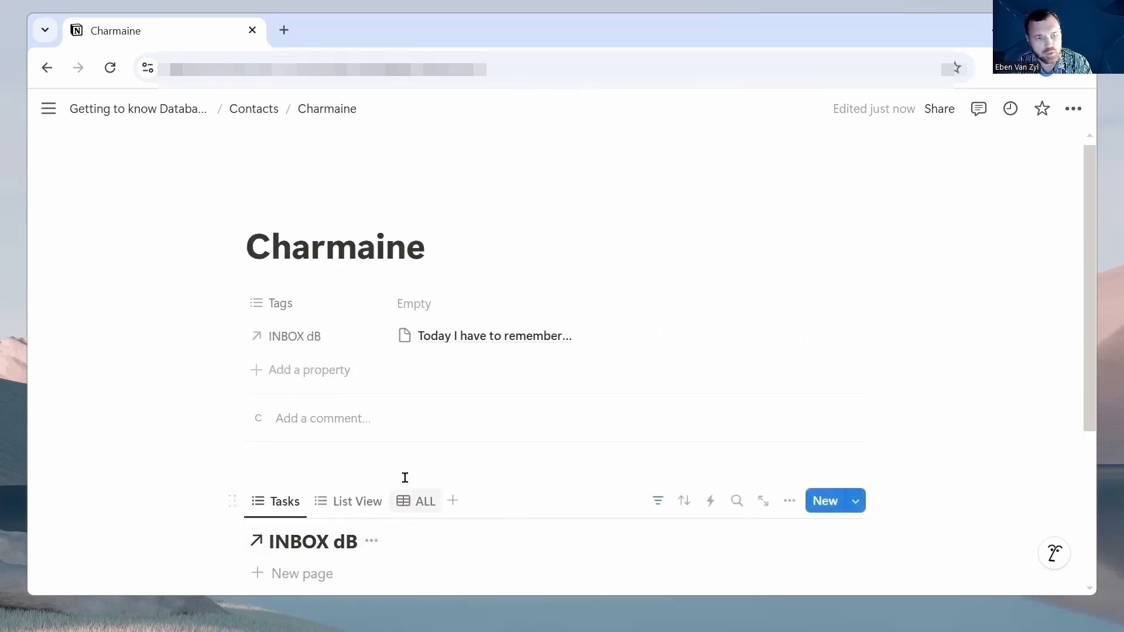
scroll(387, 421, down, 3)
scroll(316, 345, up, 3)
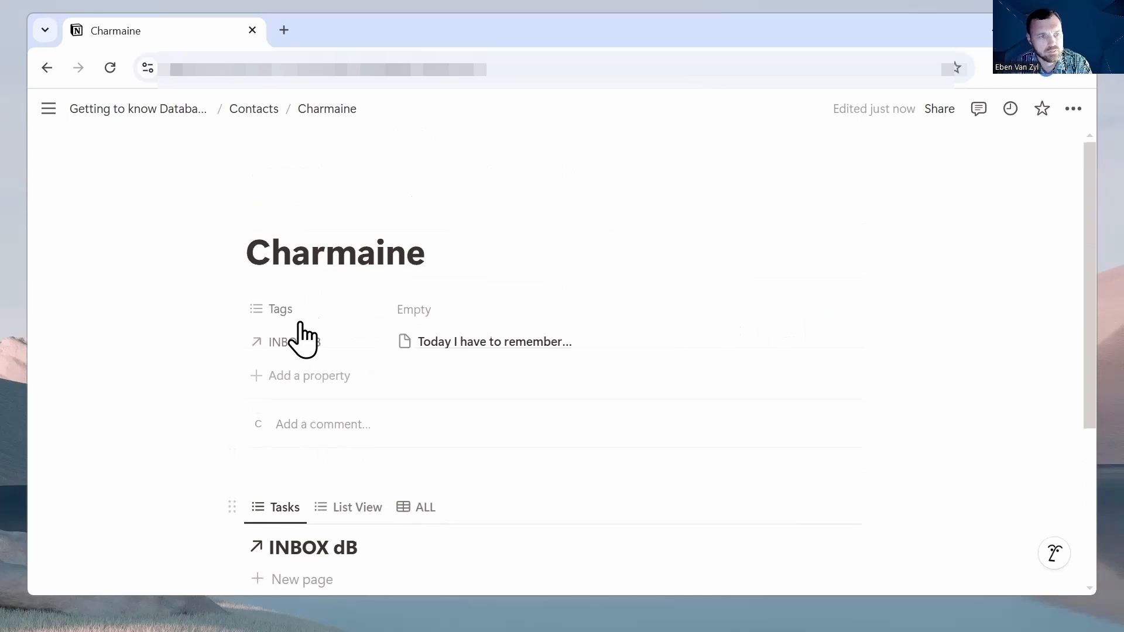
Set the visibility of the contact's INBOX dB property to Always hide
click(262, 353)
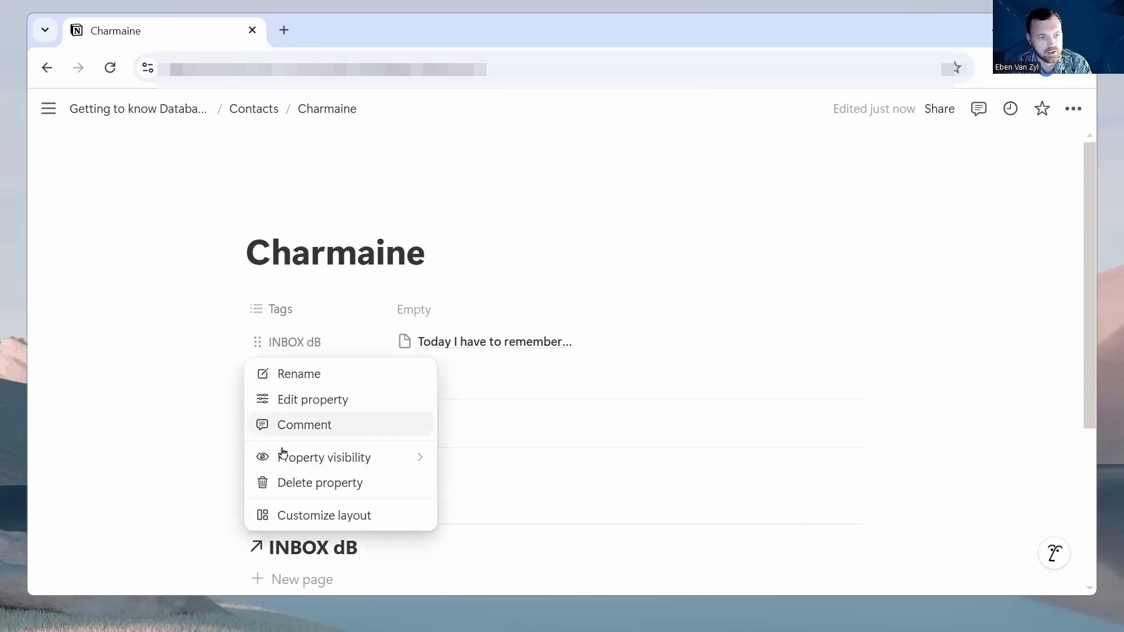
mouse_move(323, 460)
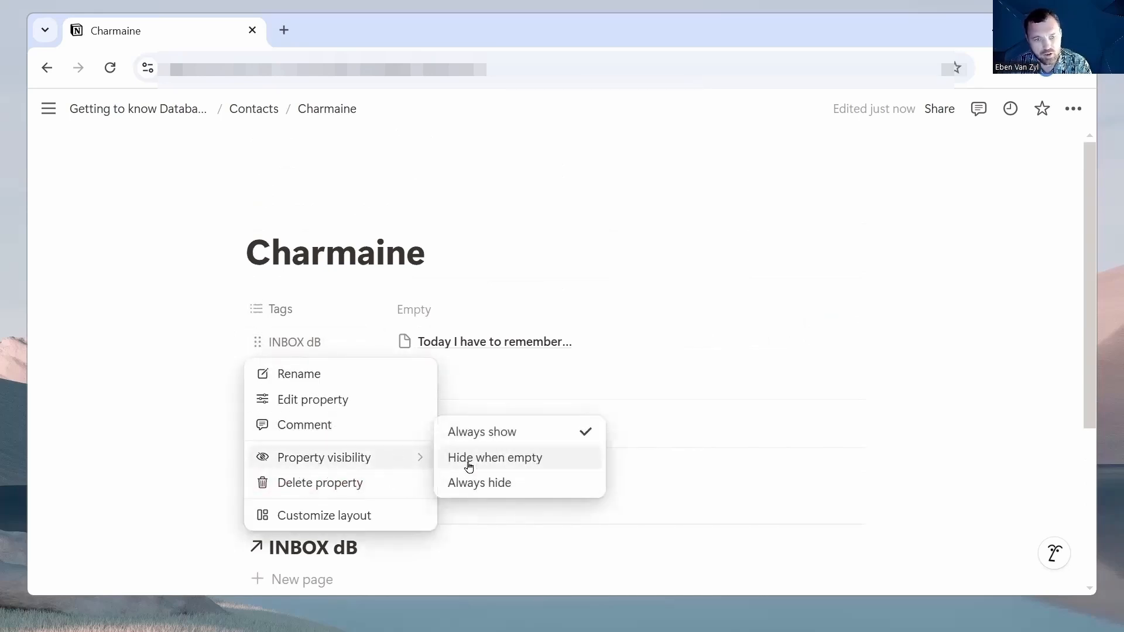
click(477, 483)
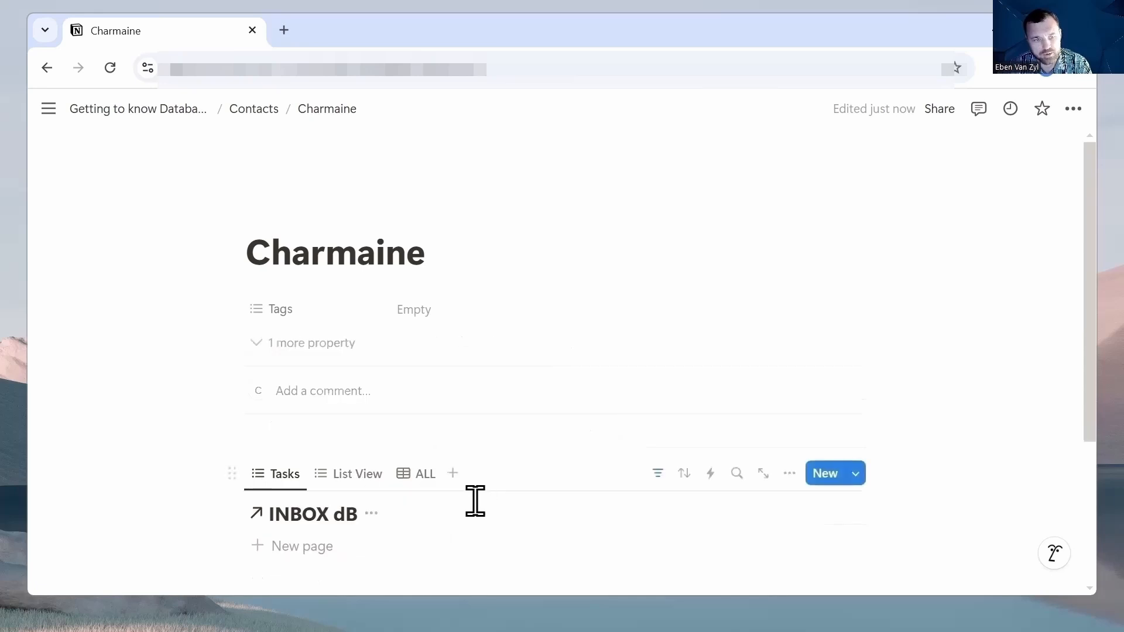
Expand the contact's hidden property and add a text property named Note
click(272, 345)
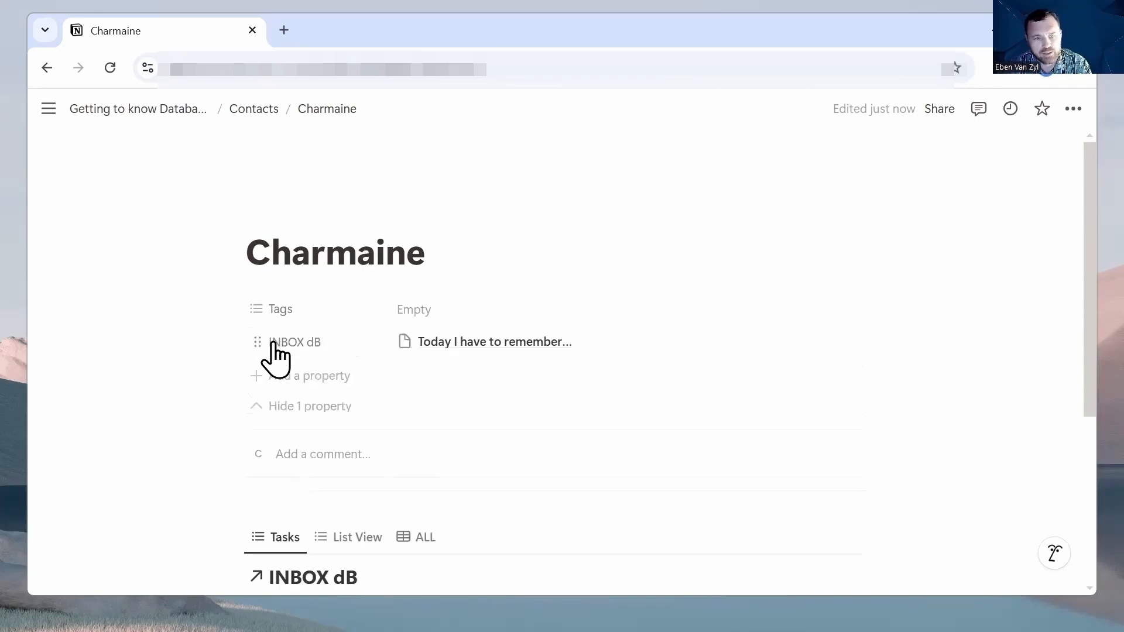
click(291, 381)
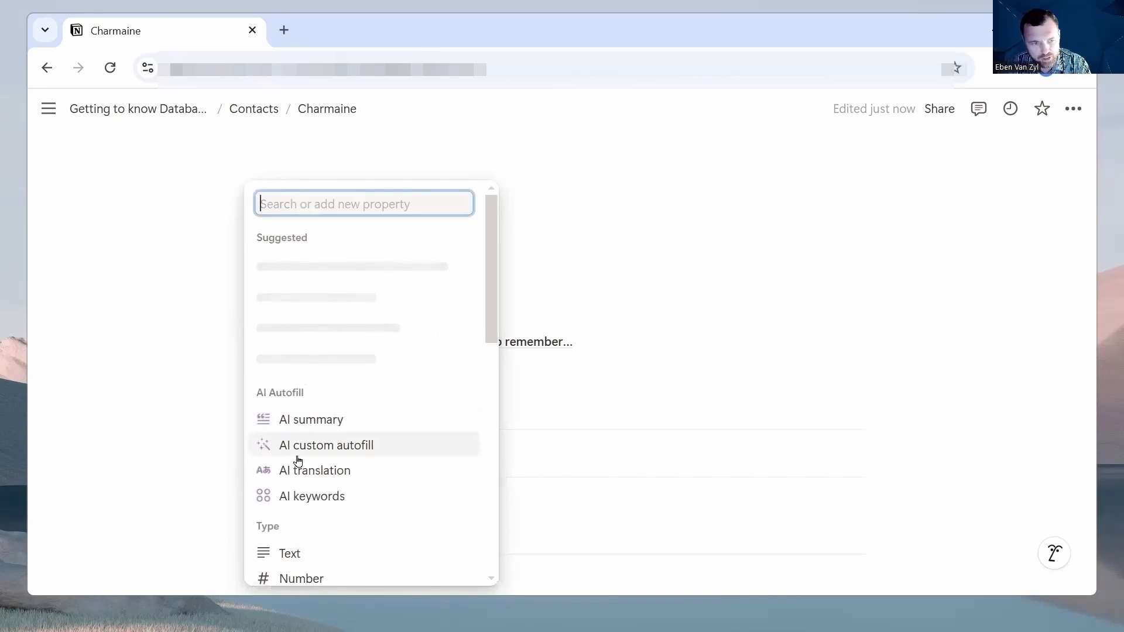
scroll(378, 462, down, 3)
click(316, 469)
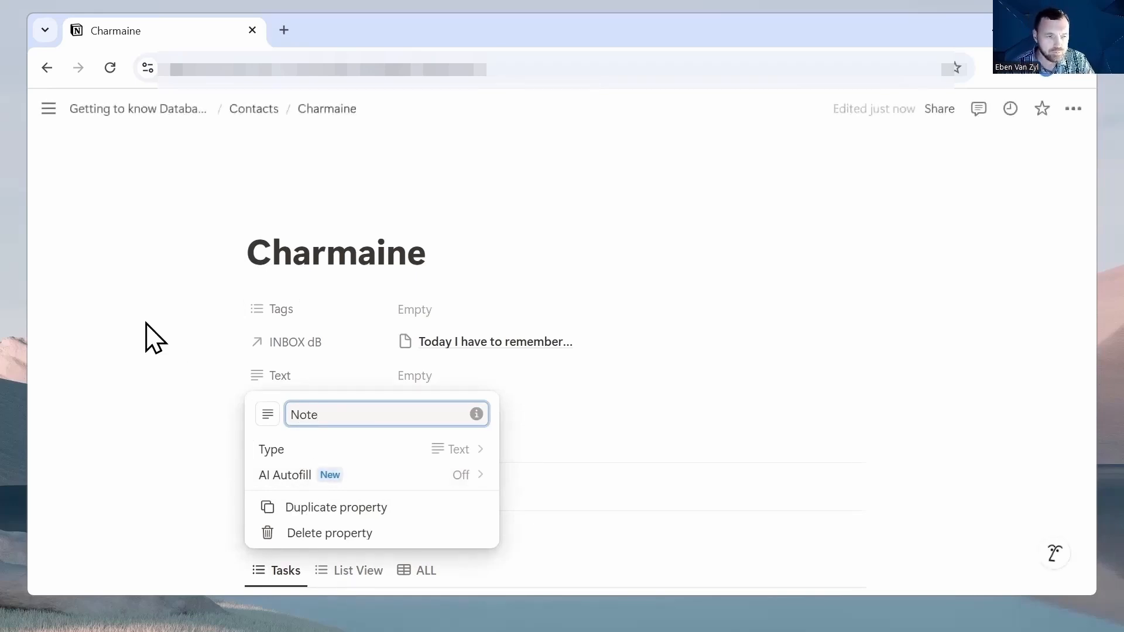
click(182, 324)
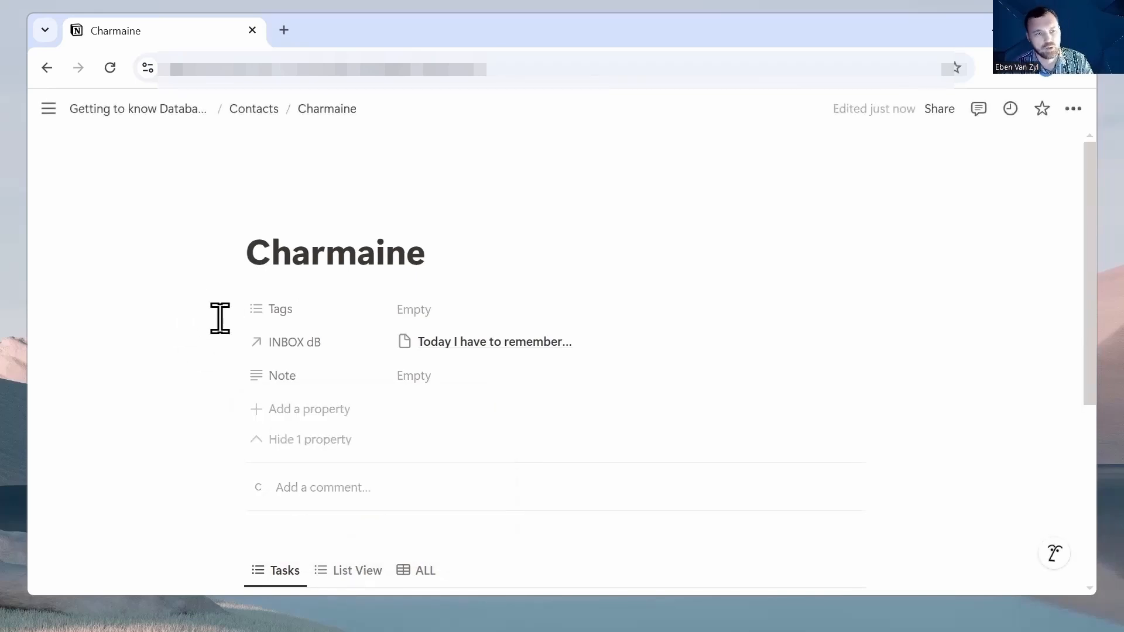
Return to the Getting to know Databases page and duplicate the Table view of INBOX dB
click(120, 109)
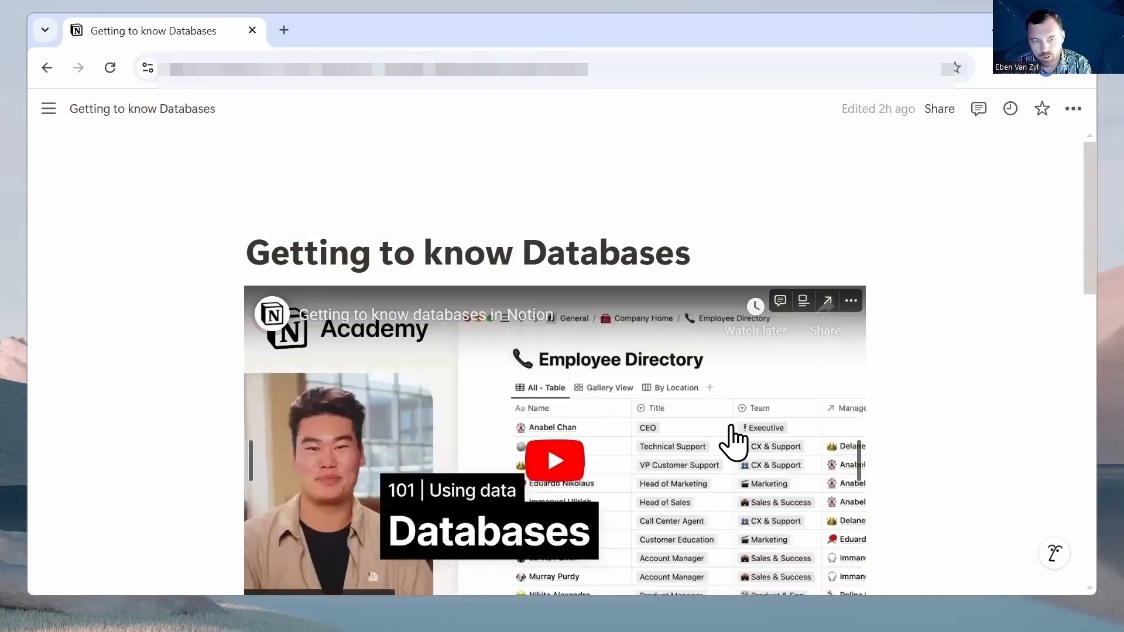
scroll(783, 467, down, 10)
scroll(783, 466, up, 5)
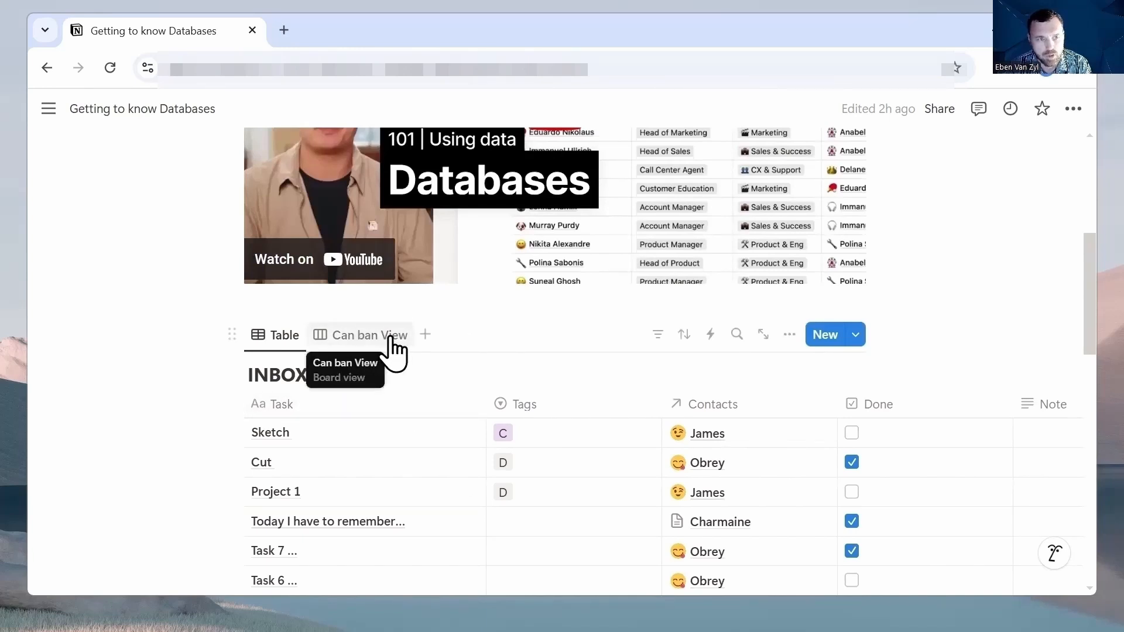
scroll(352, 374, up, 3)
scroll(452, 486, down, 3)
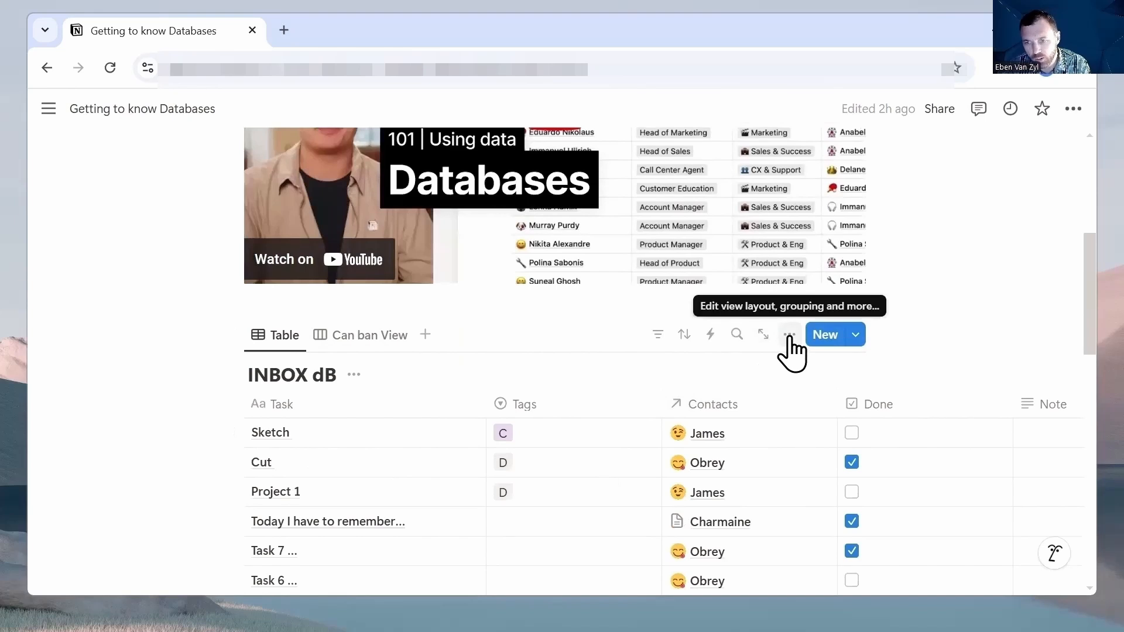
click(789, 335)
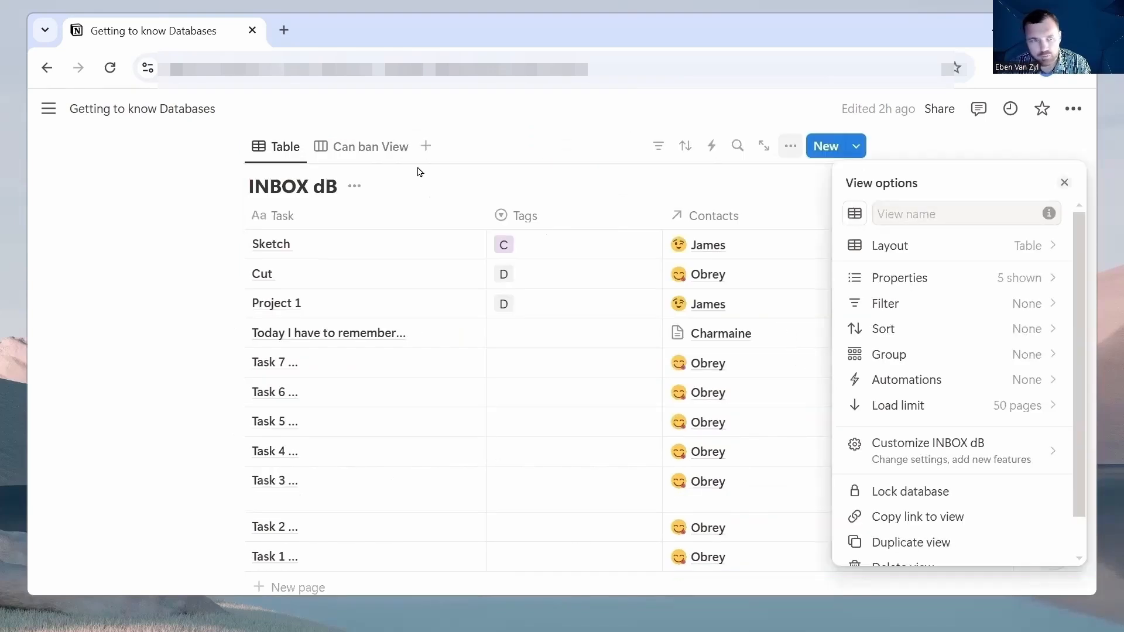
click(426, 142)
click(276, 154)
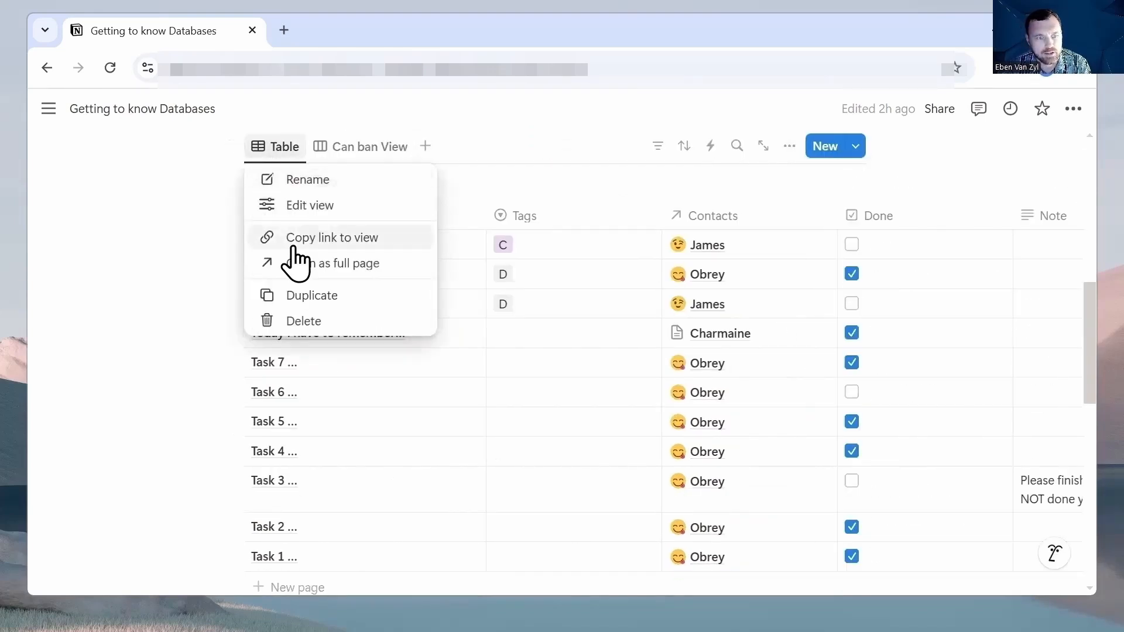
click(302, 295)
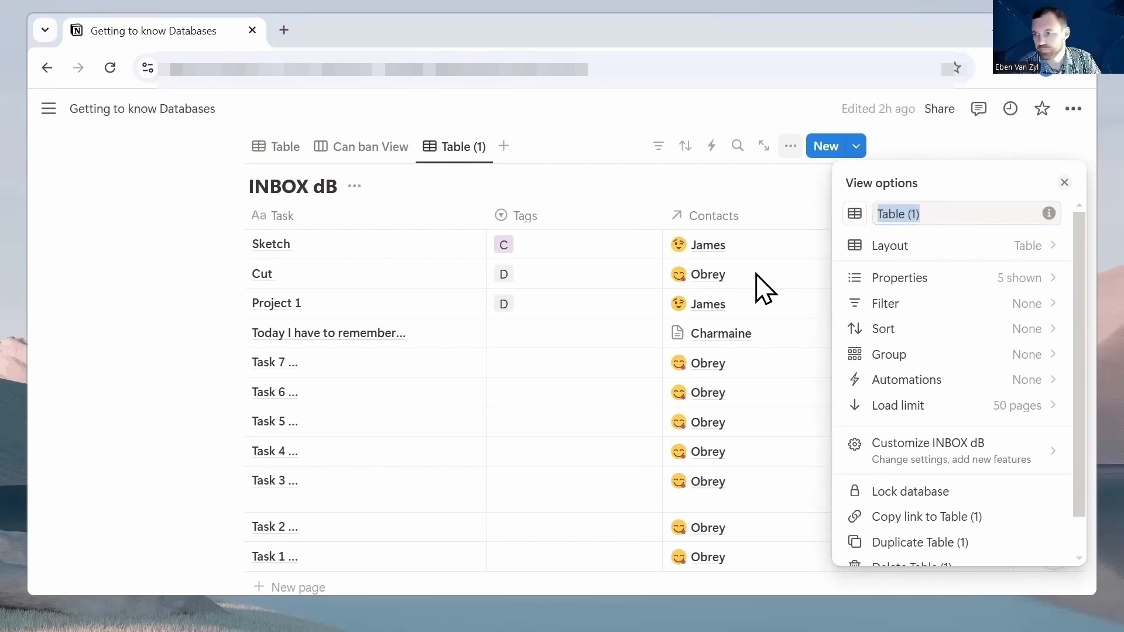
Rename the duplicated INBOX dB view List (ALL) and change its layout to List
click(934, 210)
drag(950, 213, 847, 208)
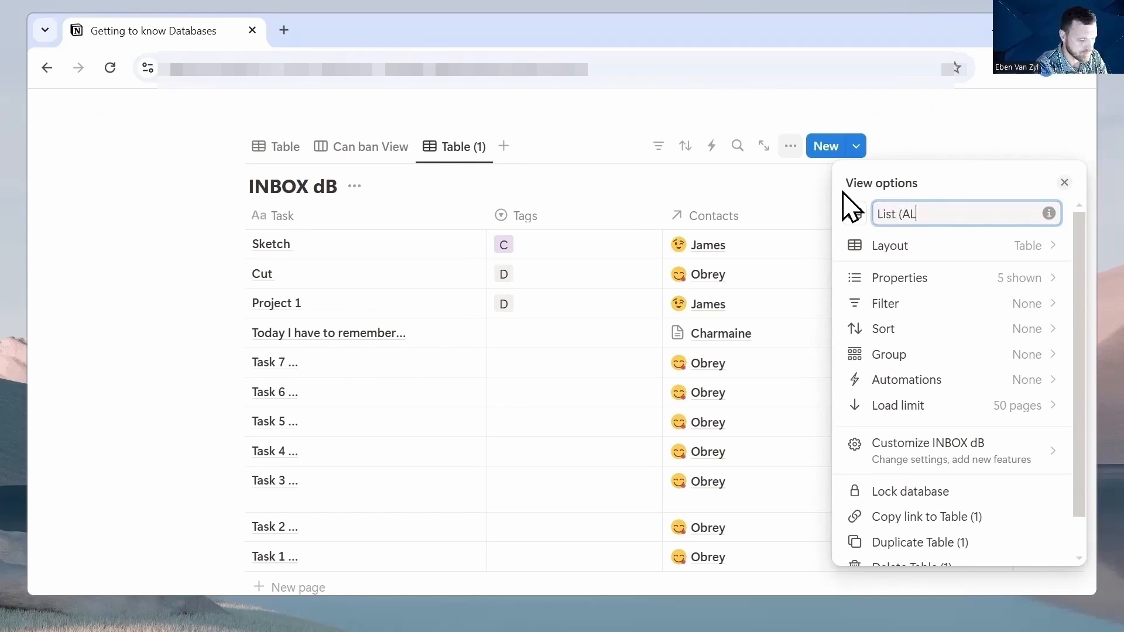
text(List (ALL))
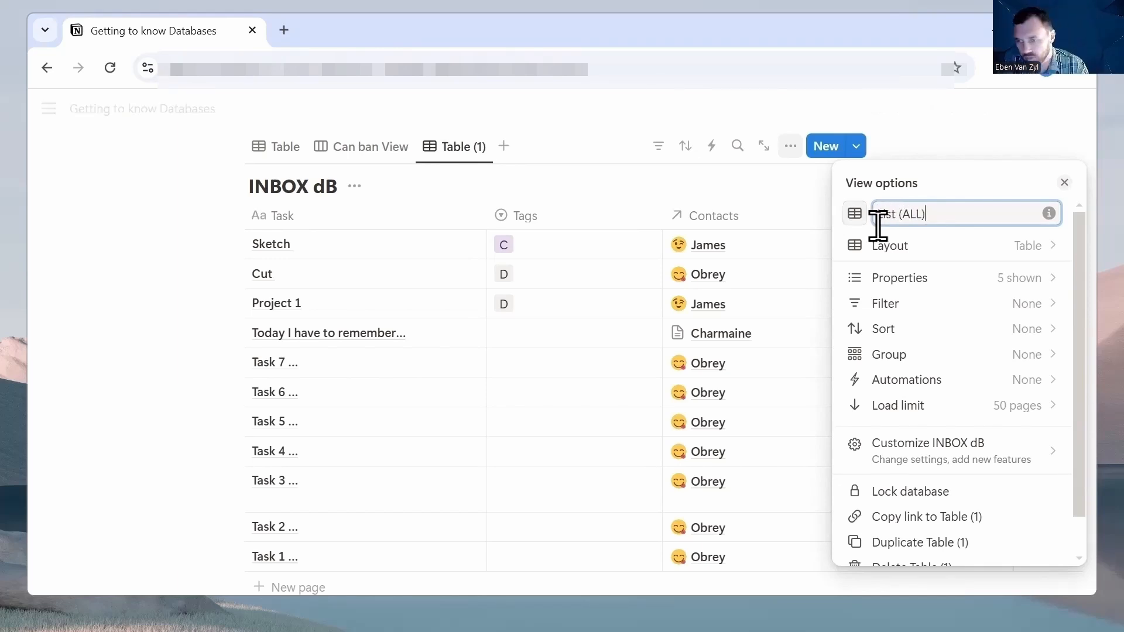
click(1003, 250)
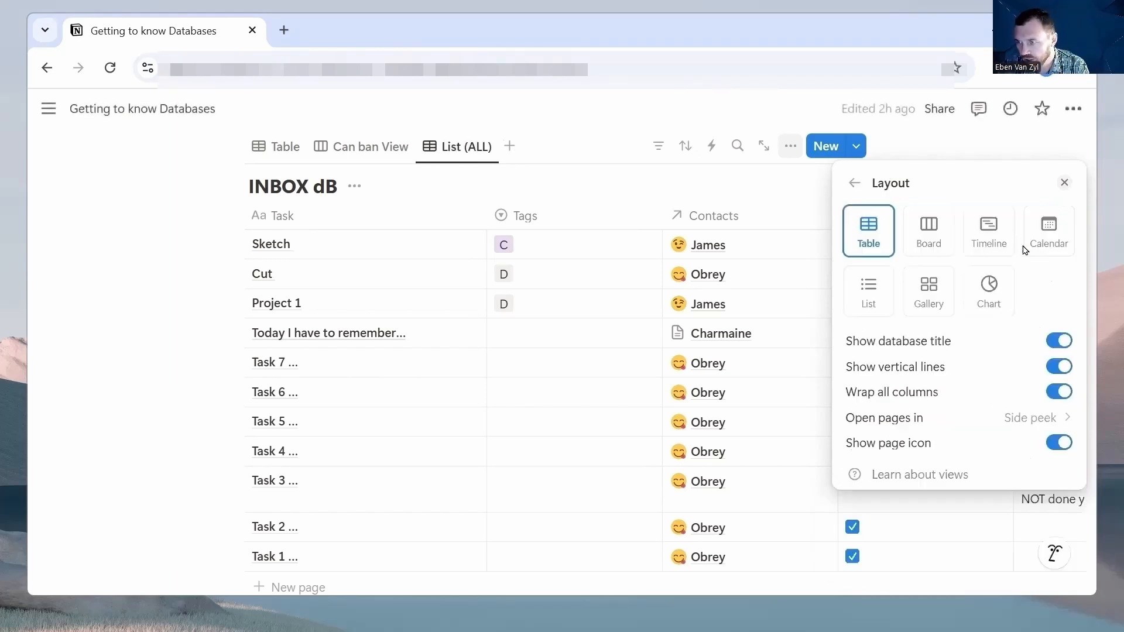
click(869, 293)
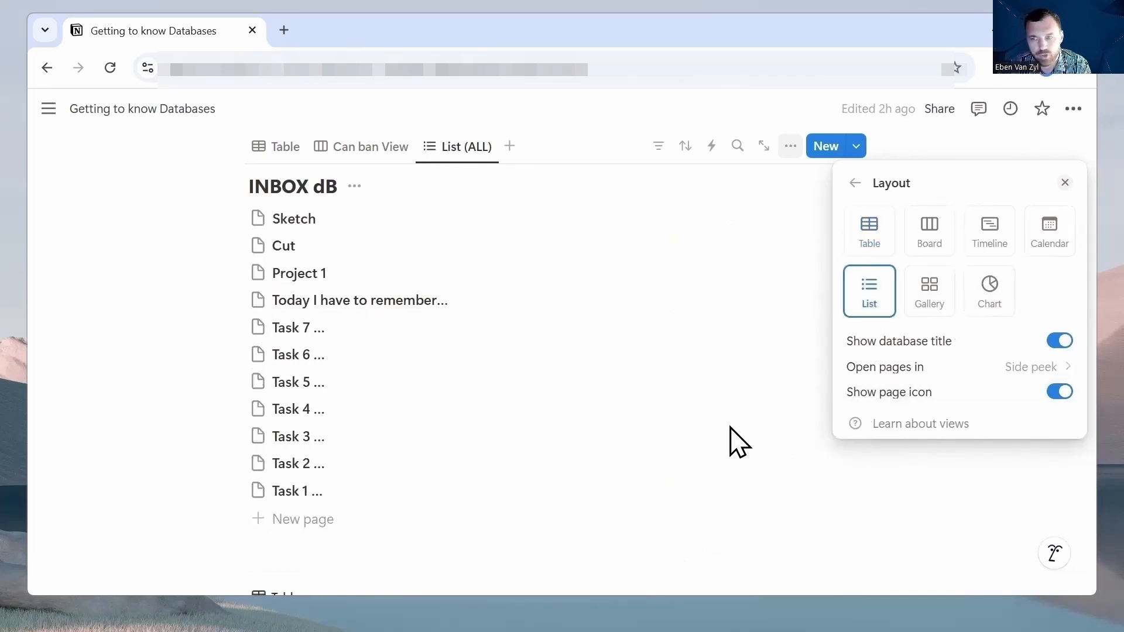
click(911, 131)
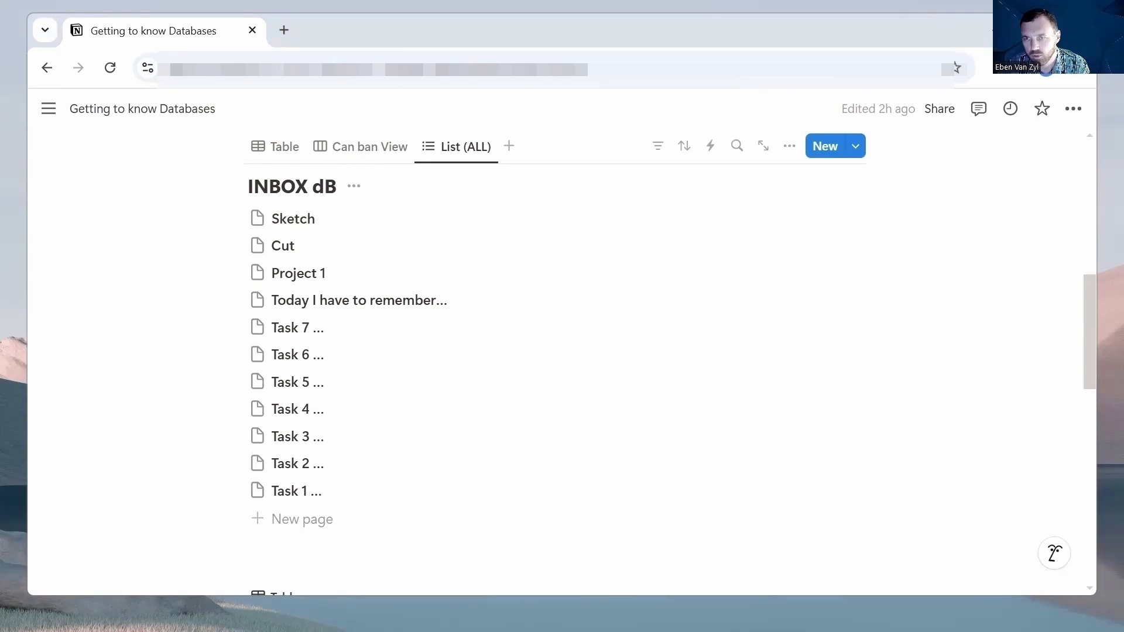
Show the Done property in the List (ALL) view of INBOX dB
click(790, 146)
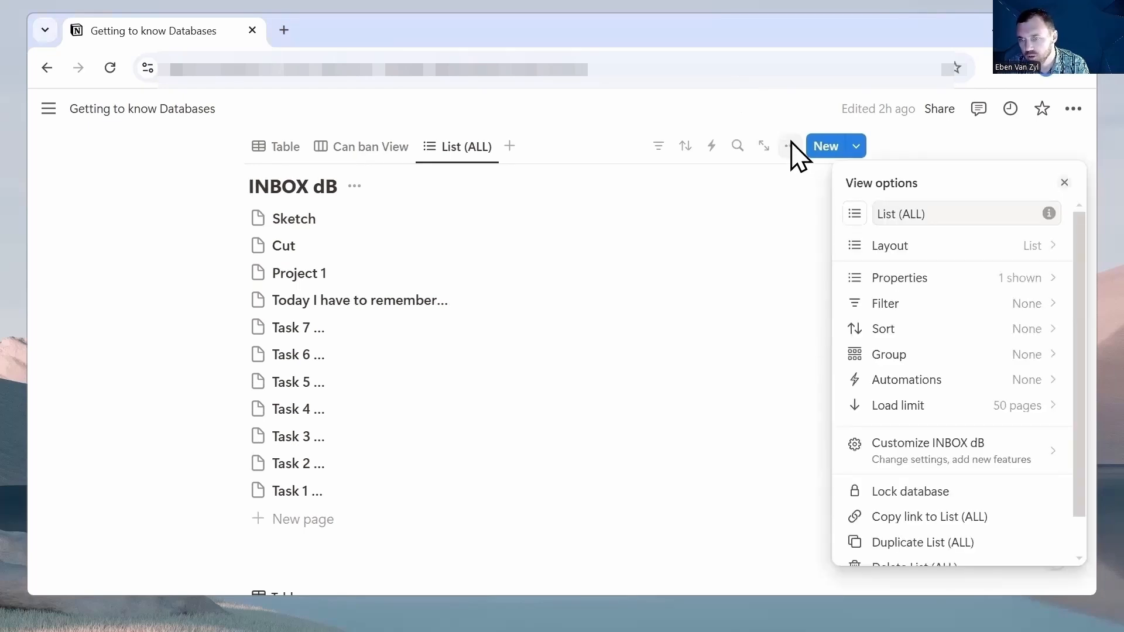
click(991, 290)
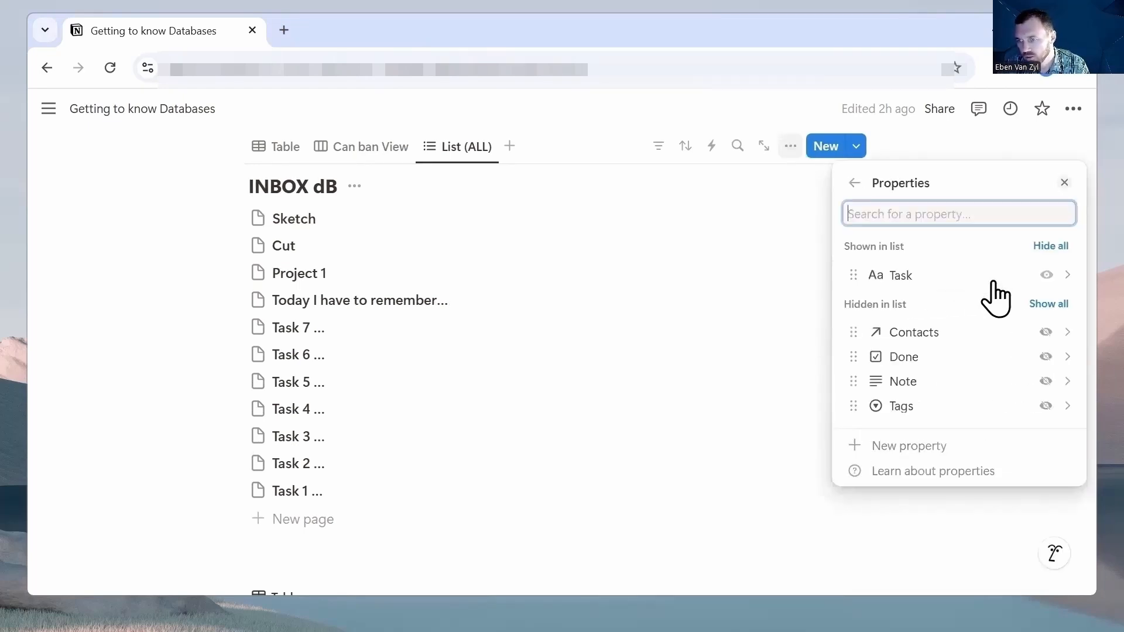
click(1053, 355)
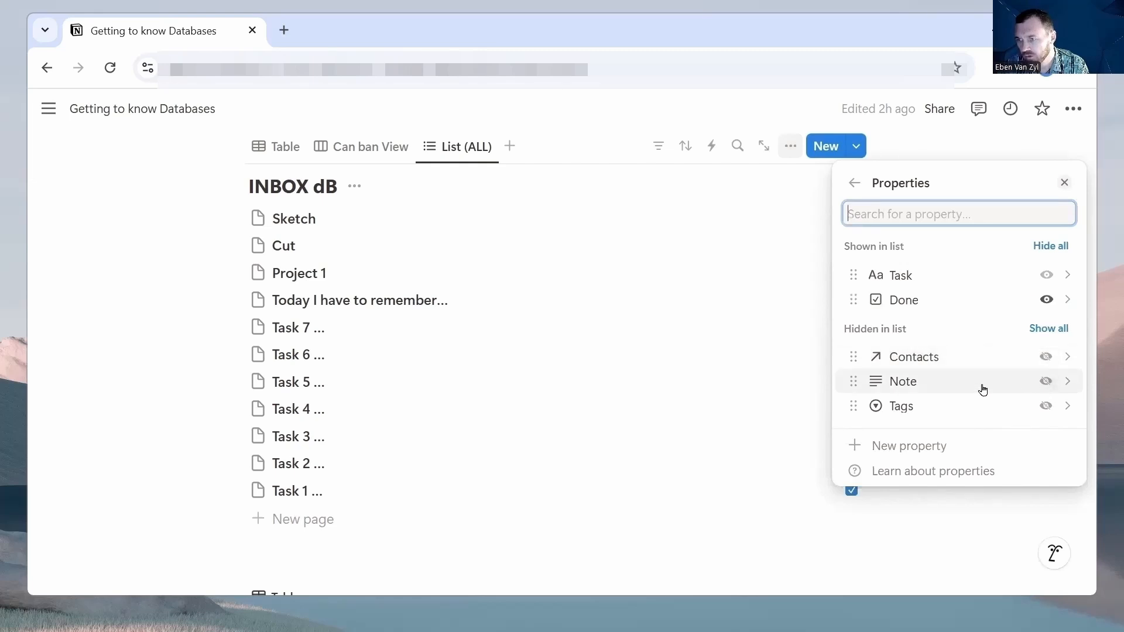
click(680, 130)
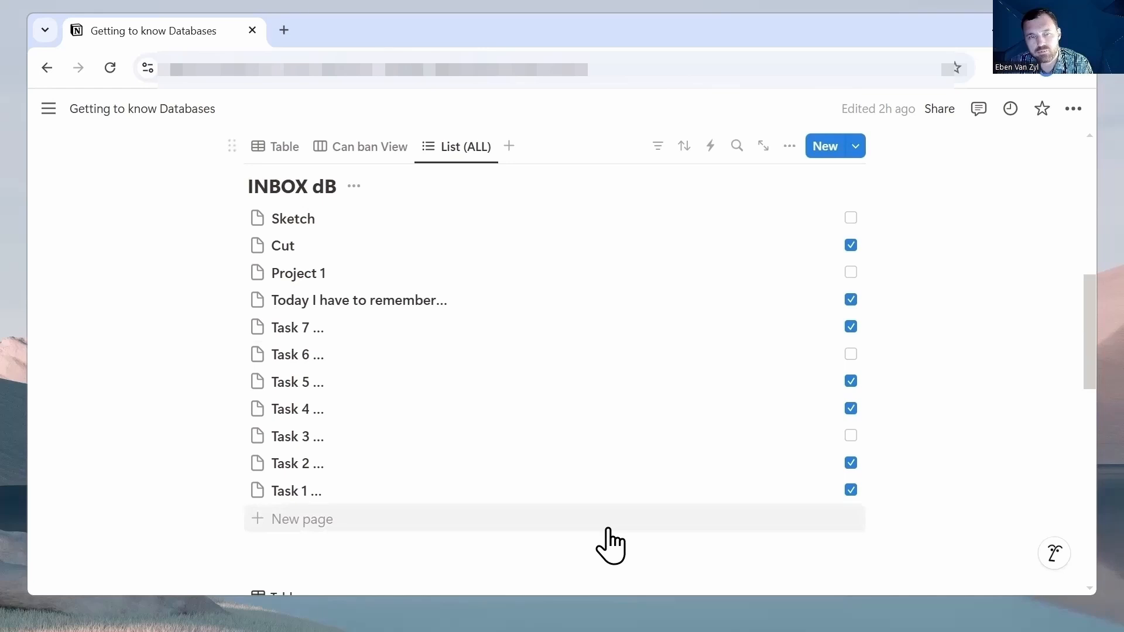
Reorder the INBOX dB views to List (ALL), Can ban View, Table, and rename the Table view ALL Table
drag(450, 151, 263, 151)
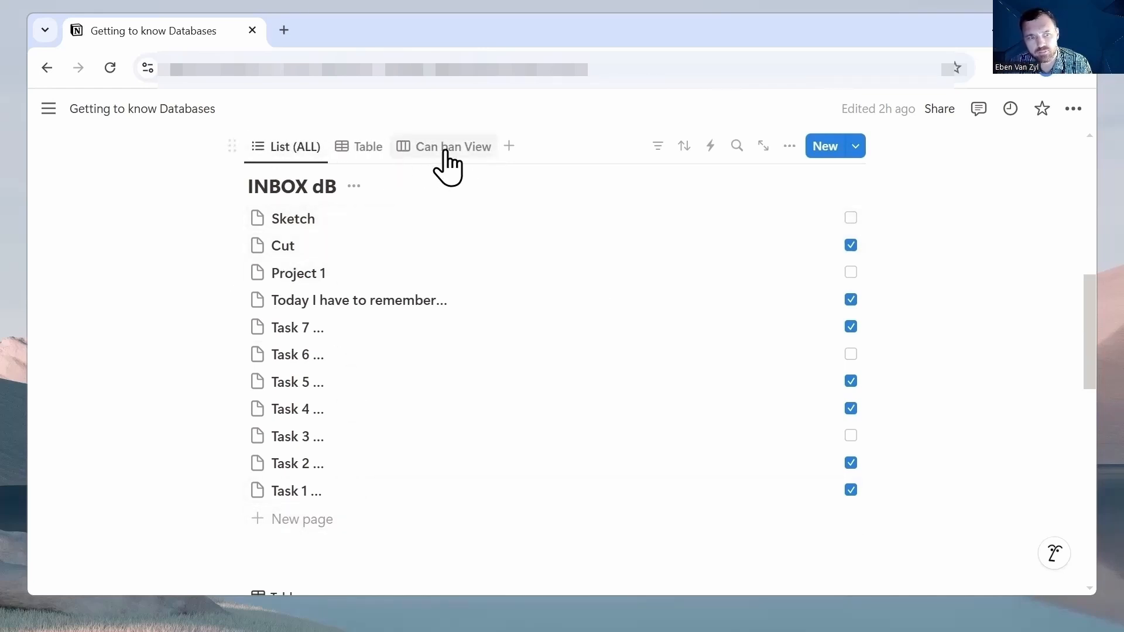
drag(445, 146, 359, 147)
click(472, 150)
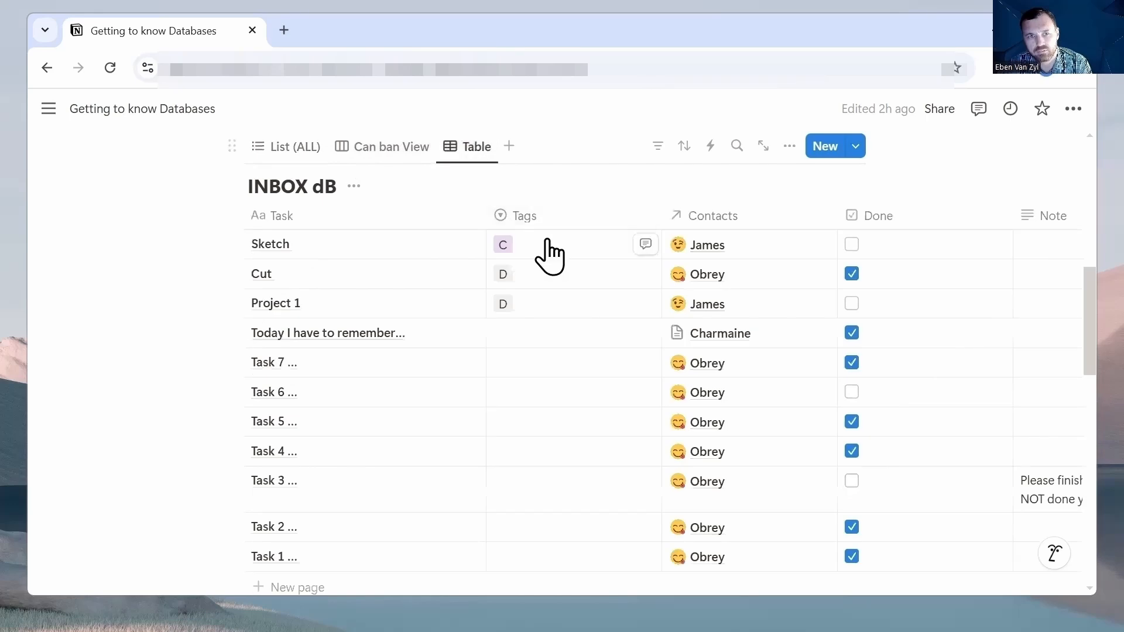
click(473, 151)
click(509, 204)
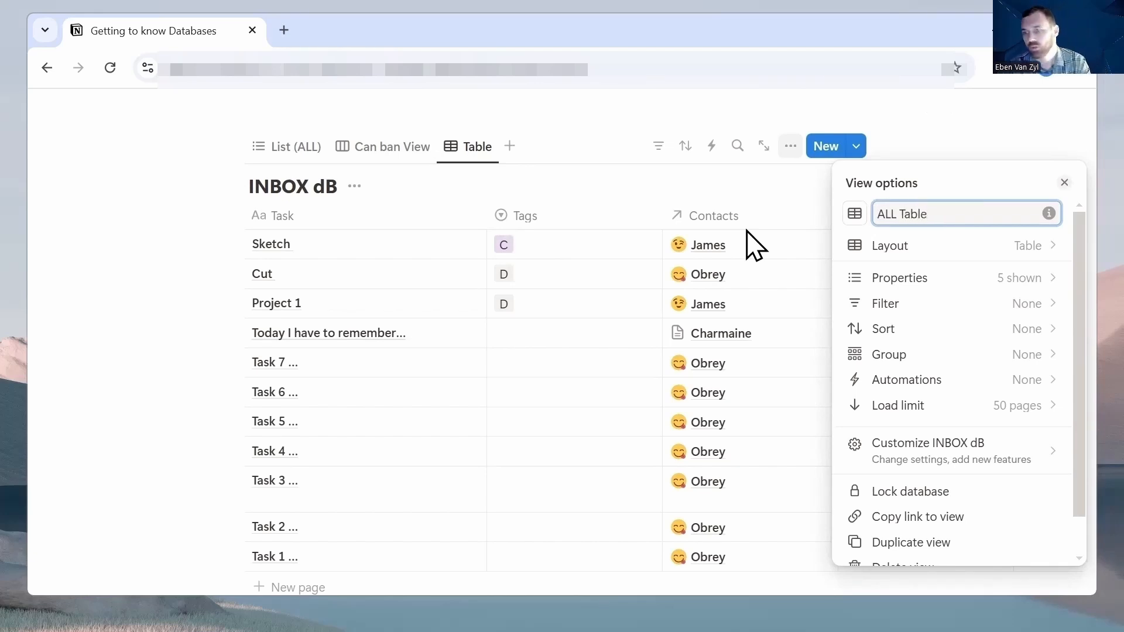
click(619, 134)
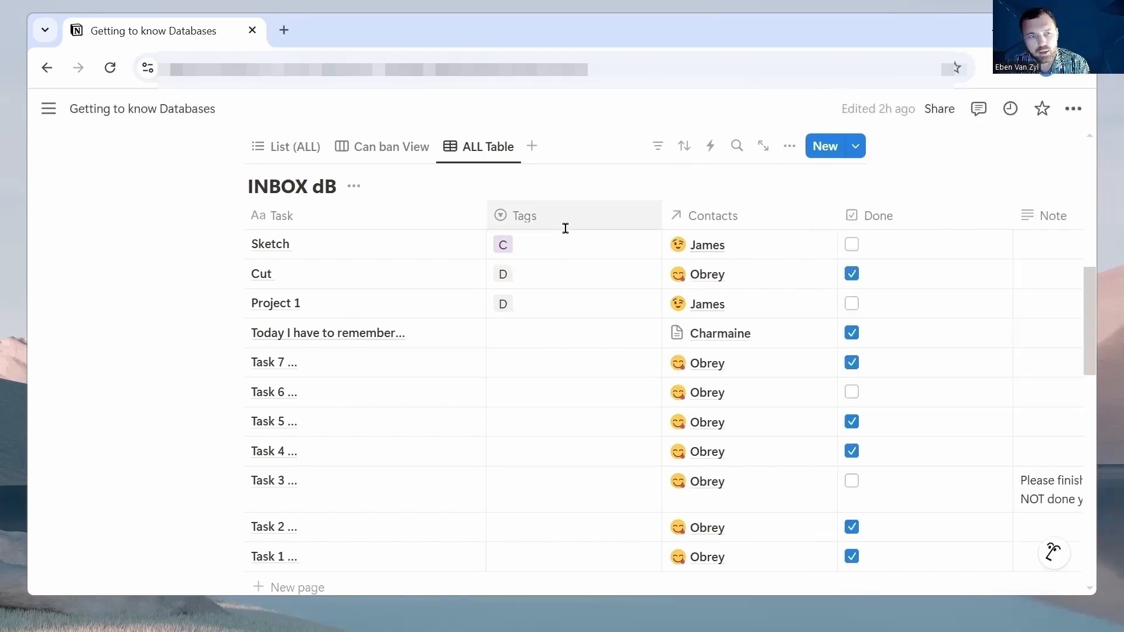
Duplicate the List (ALL) view of INBOX dB and name the copy Tasks
click(290, 150)
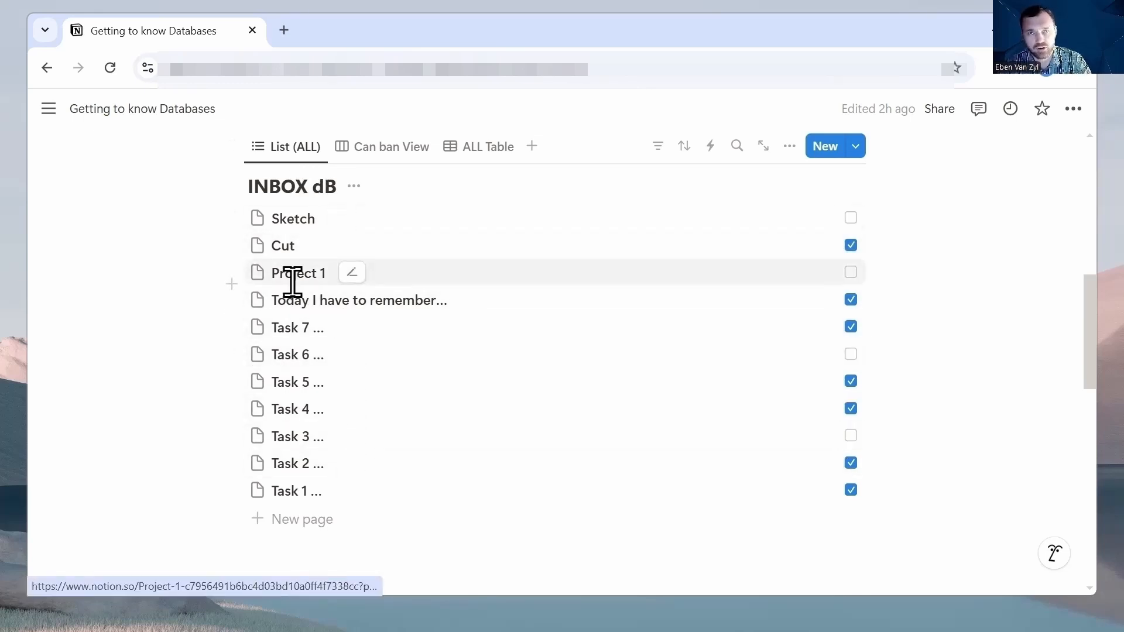
click(286, 147)
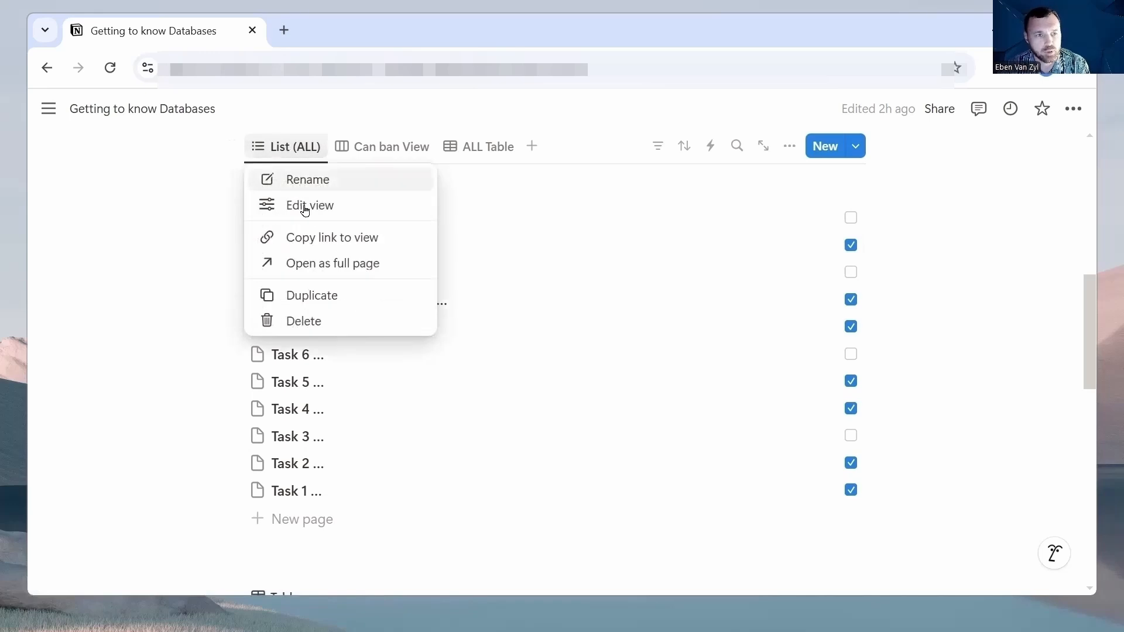
click(312, 295)
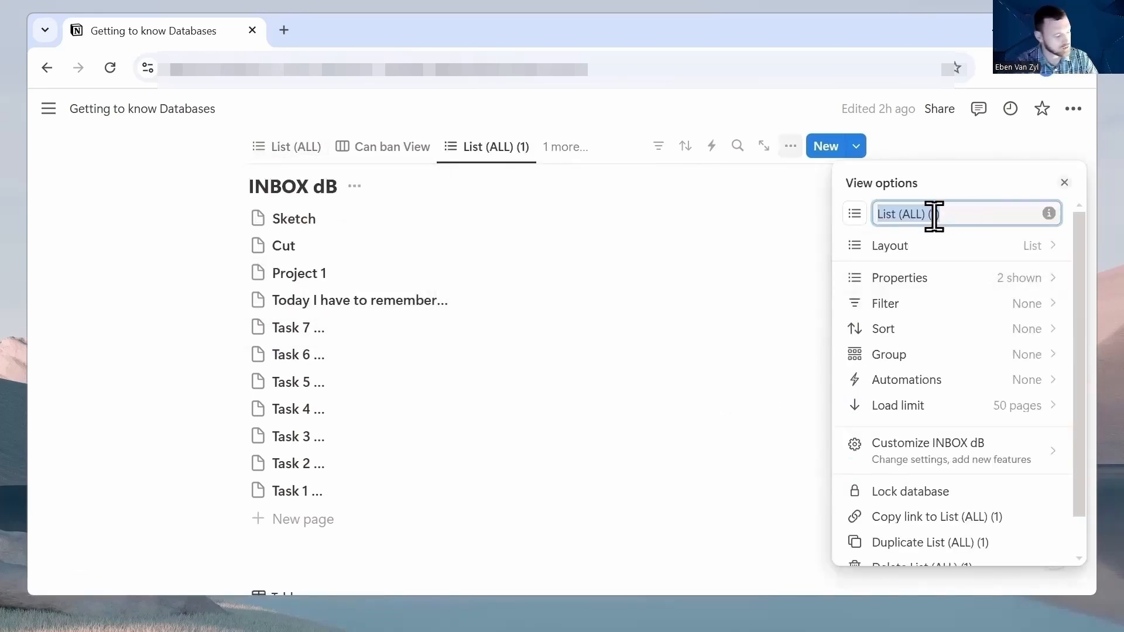
text(Tasks)
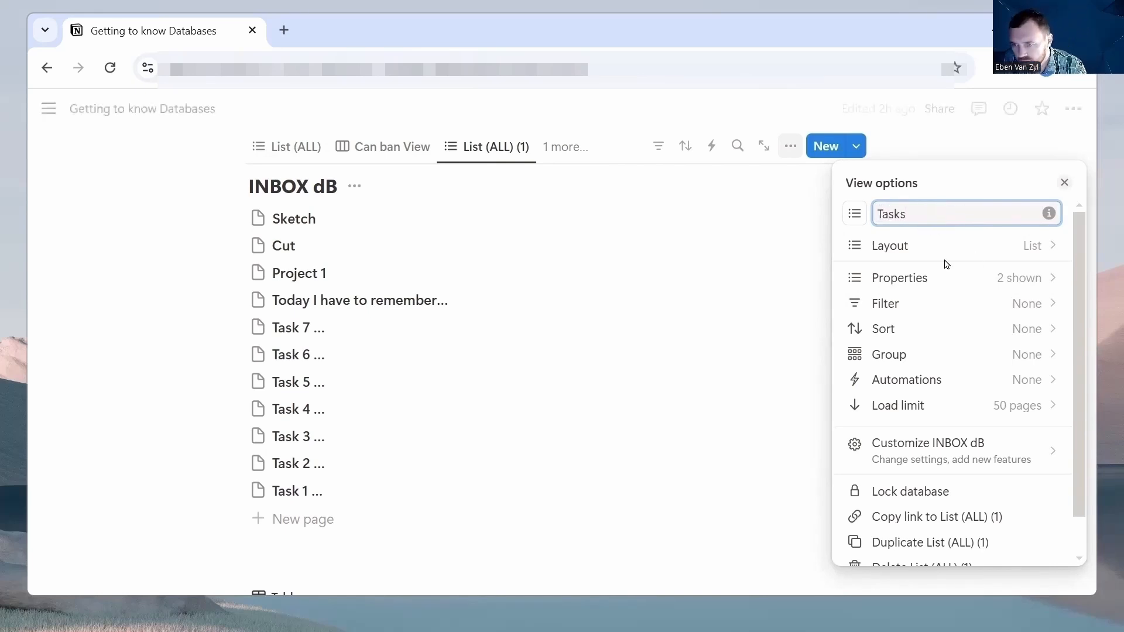
Filter the Tasks view to entries whose Done checkbox is Unchecked
click(898, 304)
click(891, 318)
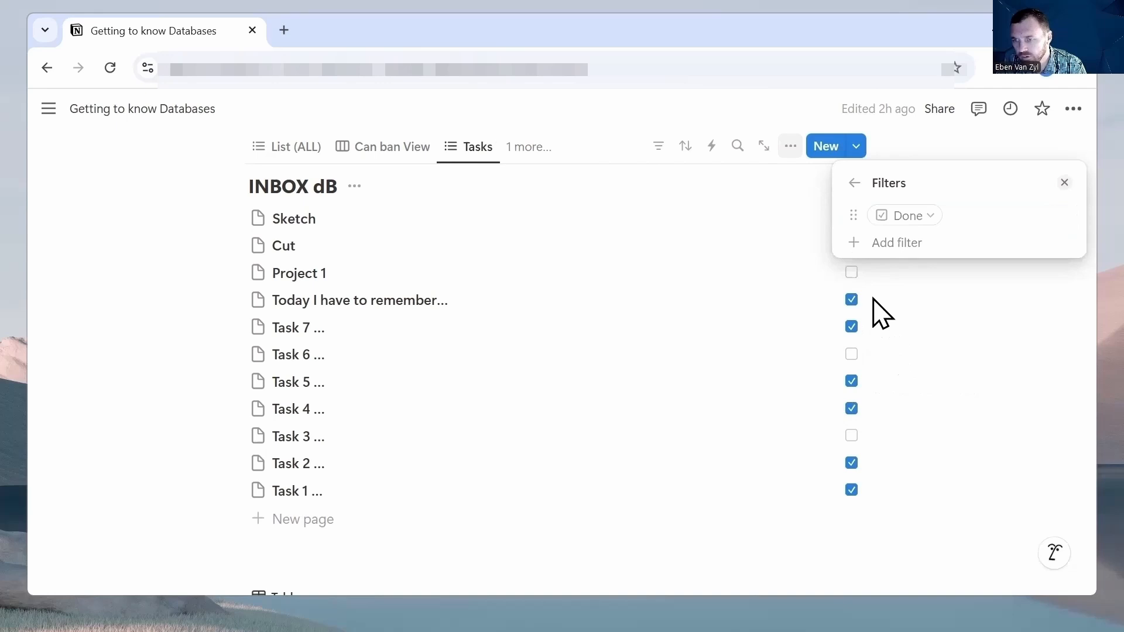
click(900, 219)
click(858, 266)
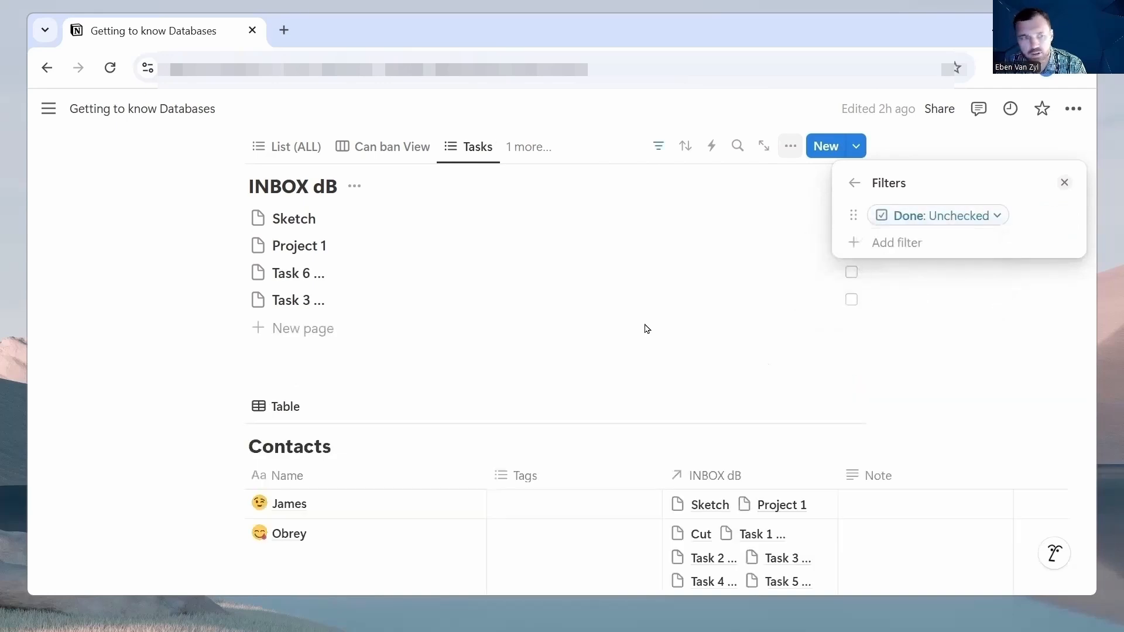
click(702, 241)
Show the Contacts property in the Tasks view and place it before Done
click(790, 147)
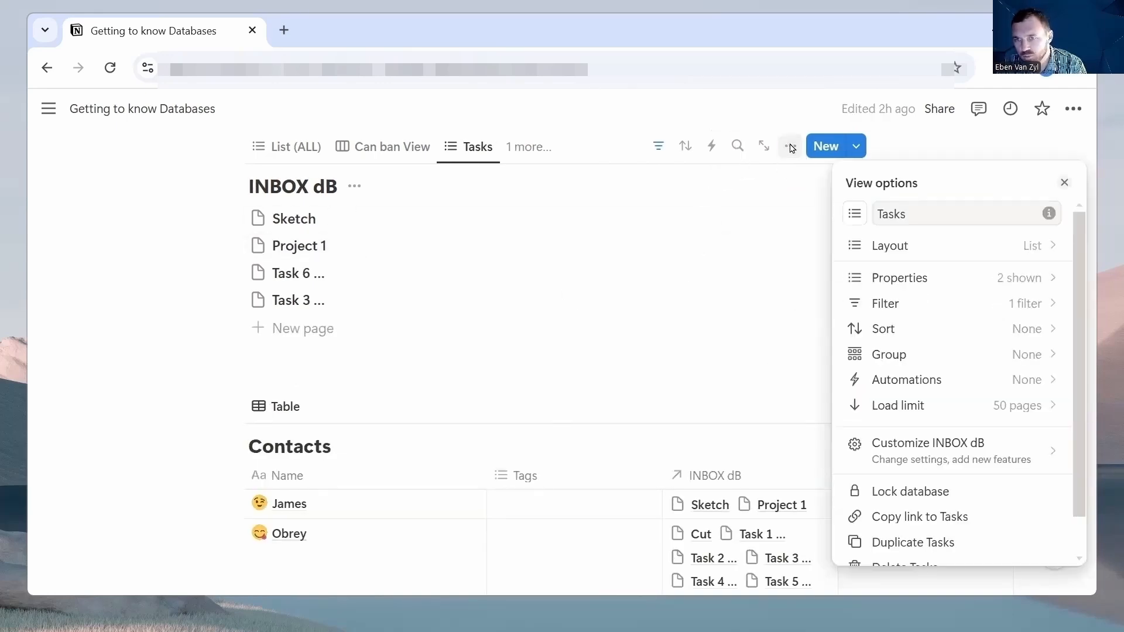
click(913, 280)
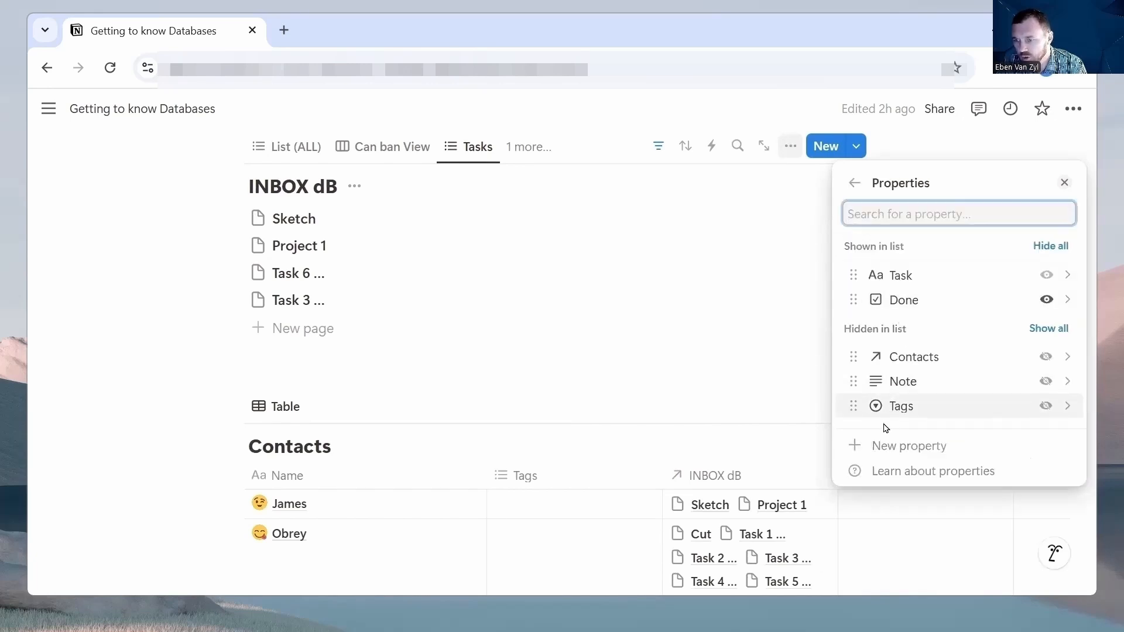
click(1046, 358)
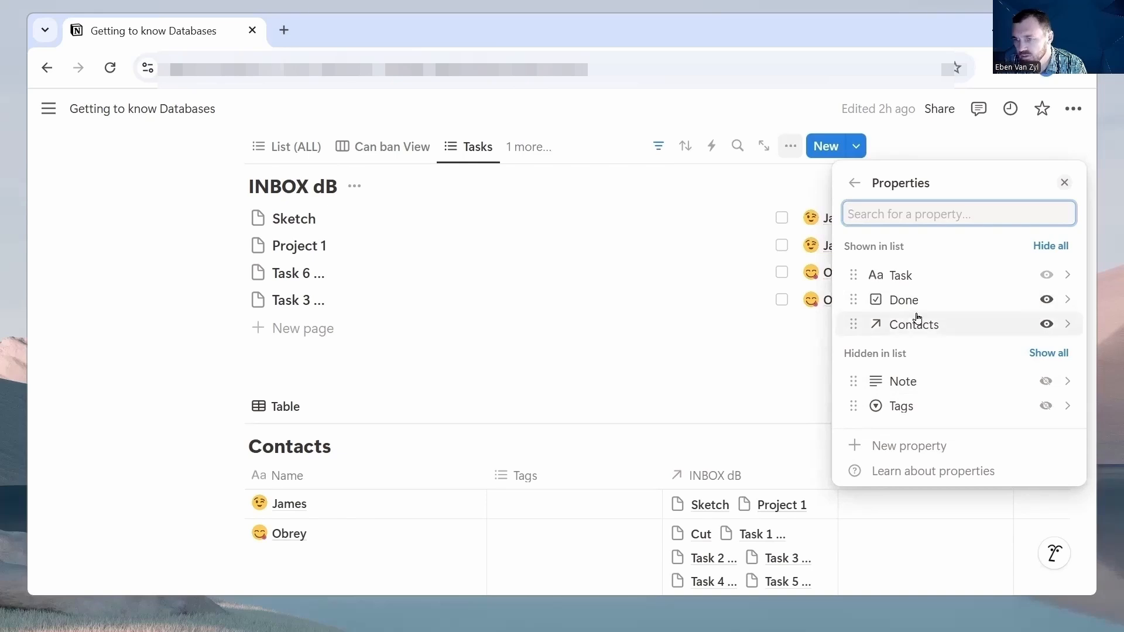
drag(855, 302, 856, 326)
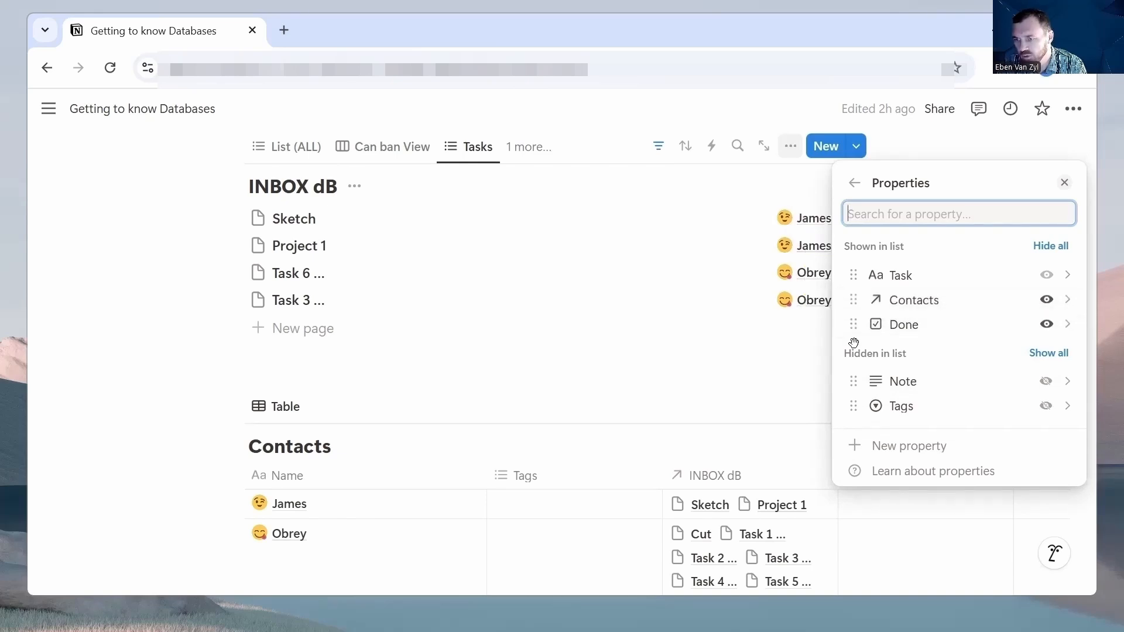
click(743, 257)
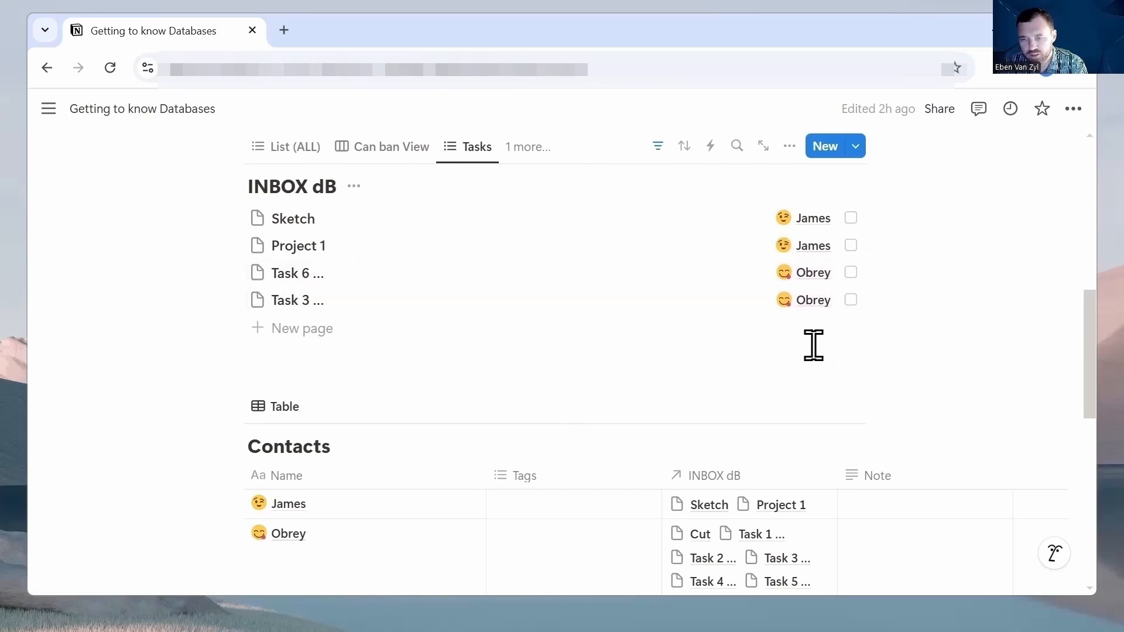
Mark Task 3, Task 6 and Project 1 as Done in the Tasks view
click(851, 300)
click(851, 273)
click(851, 245)
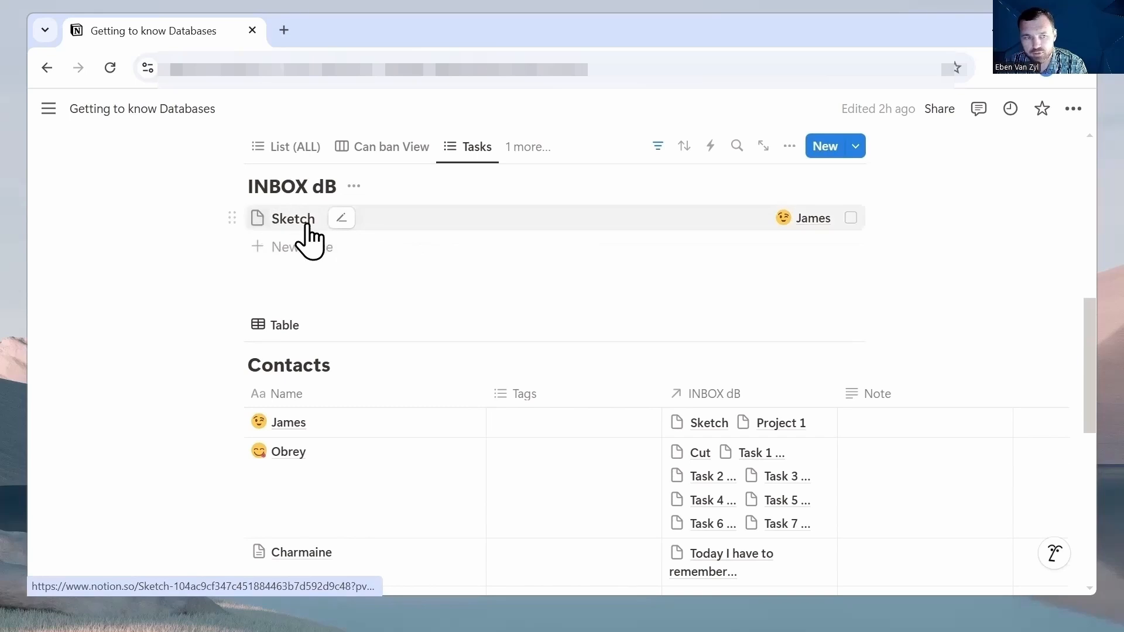
Open the page of the contact linked to the Sketch task as a full page
click(796, 226)
click(788, 279)
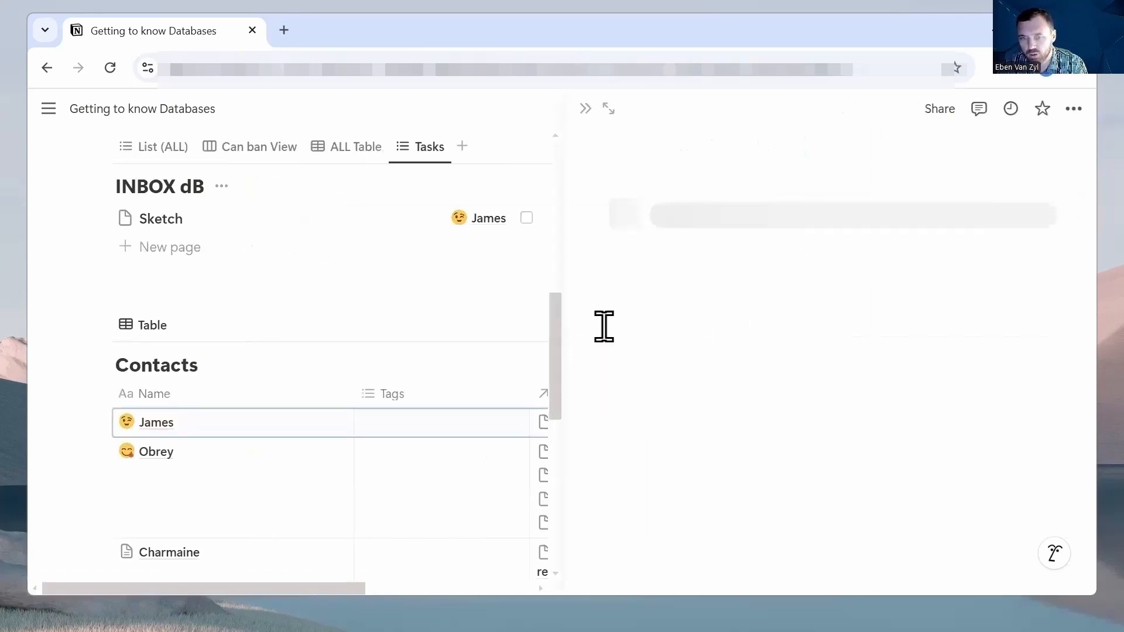
click(606, 109)
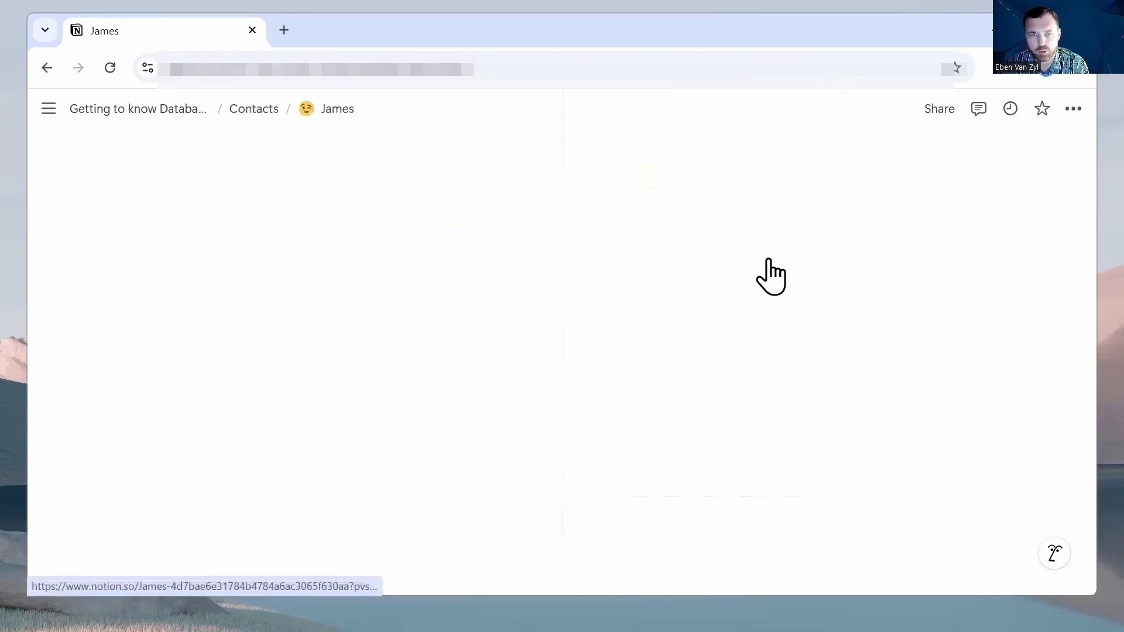
Delete the existing body content of the contact's page, including the old linked INBOX dB with its Work Flow view
scroll(727, 439, down, 10)
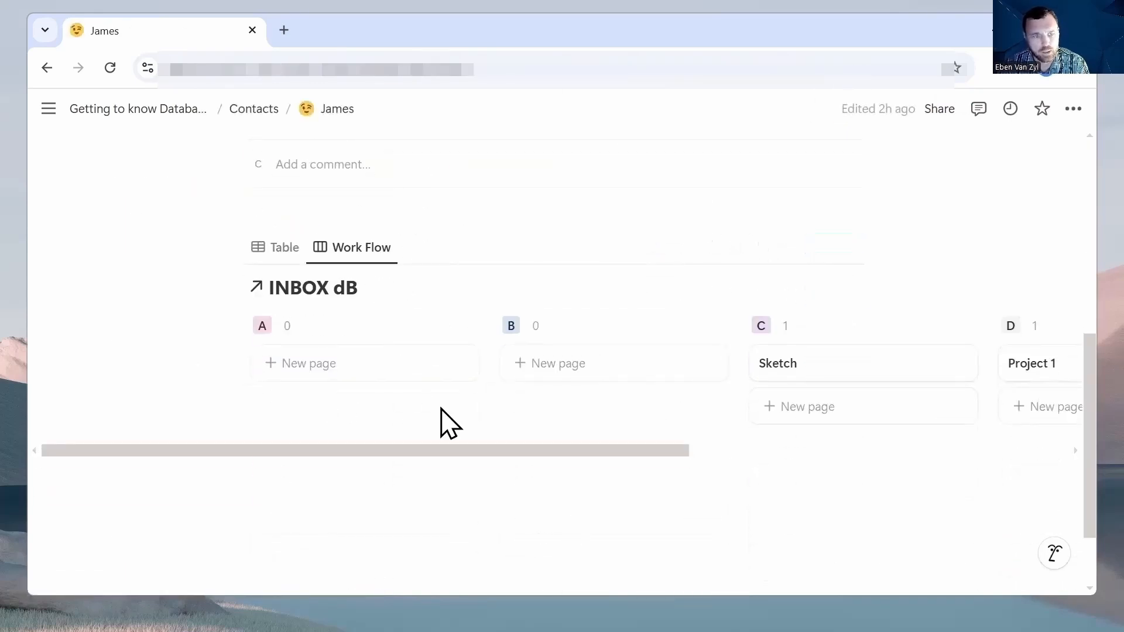
drag(178, 183, 448, 490)
key(BackSpace)
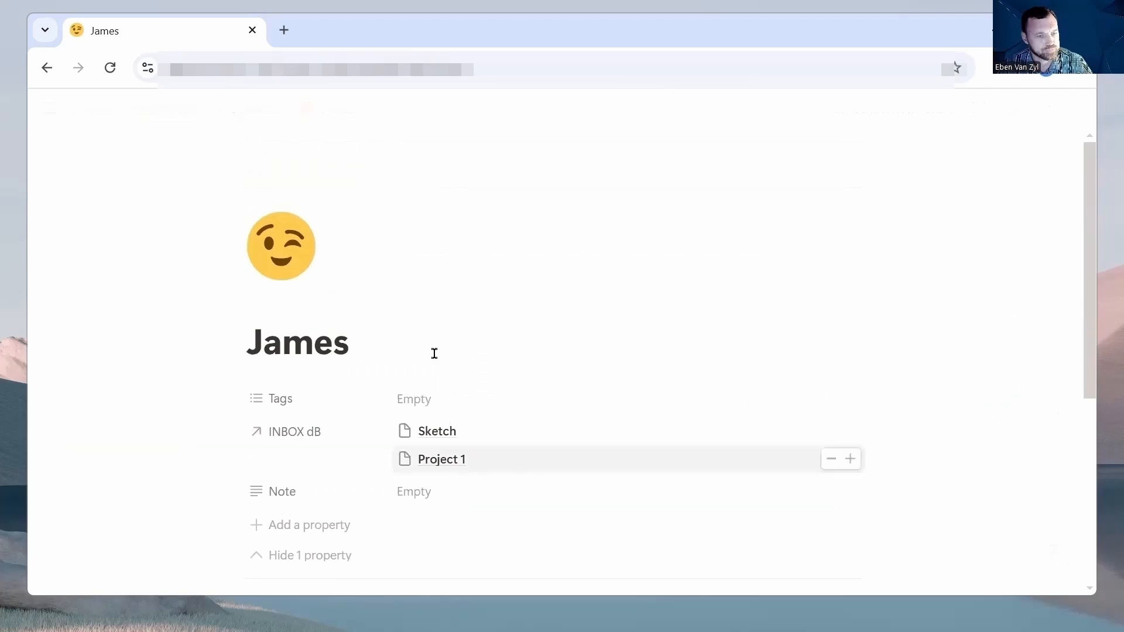
scroll(434, 354, down, 5)
drag(198, 297, 469, 522)
key(BackSpace)
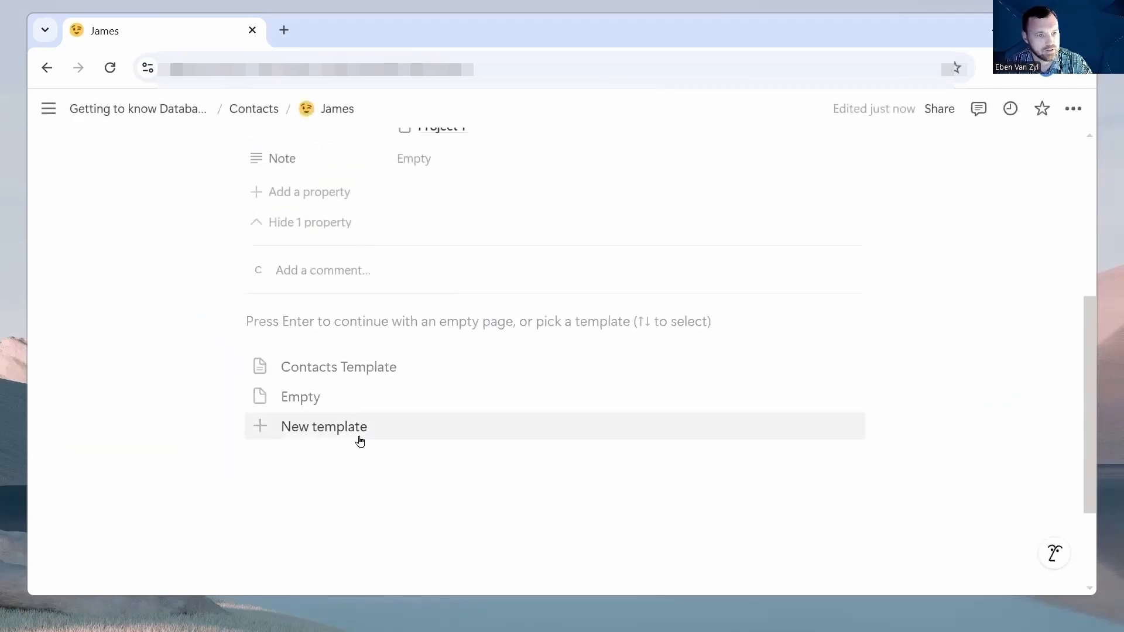
Apply the Contacts Template to the contact's page and mark Sketch as Done in its Tasks view
click(342, 368)
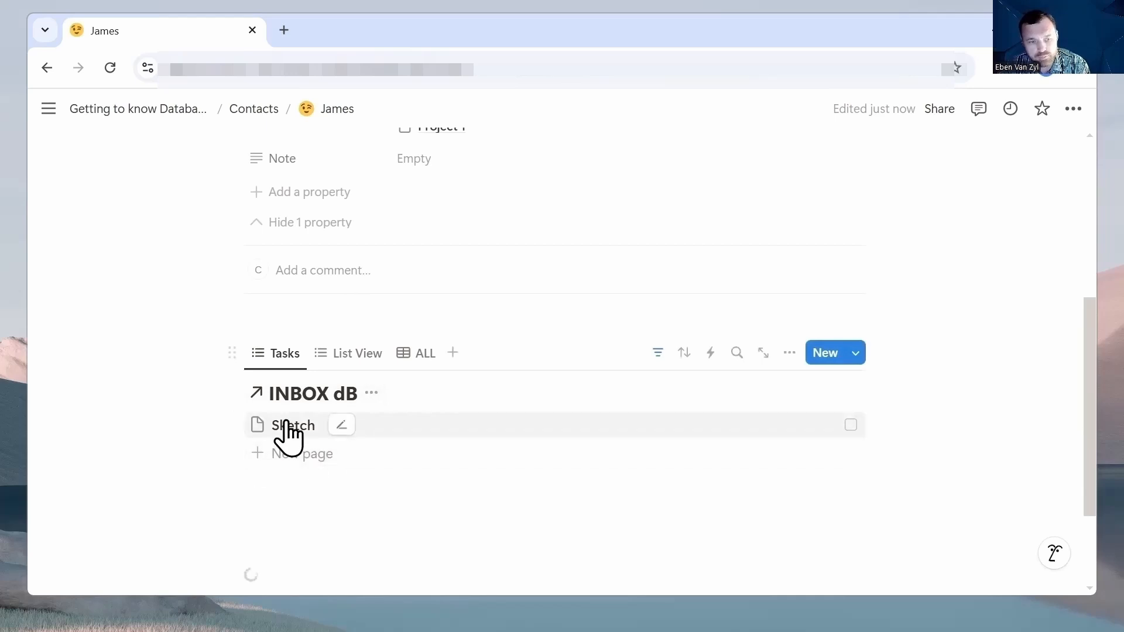
click(851, 426)
scroll(259, 176, up, 2)
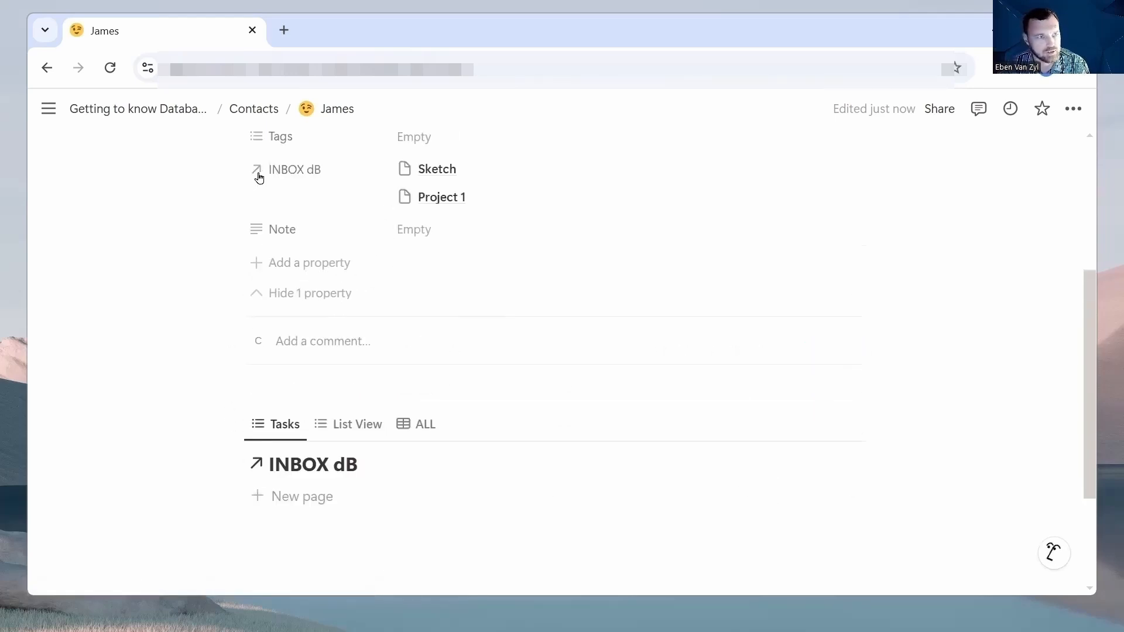
Return to the Getting to know Databases page and make Tasks the first view of INBOX dB
click(124, 110)
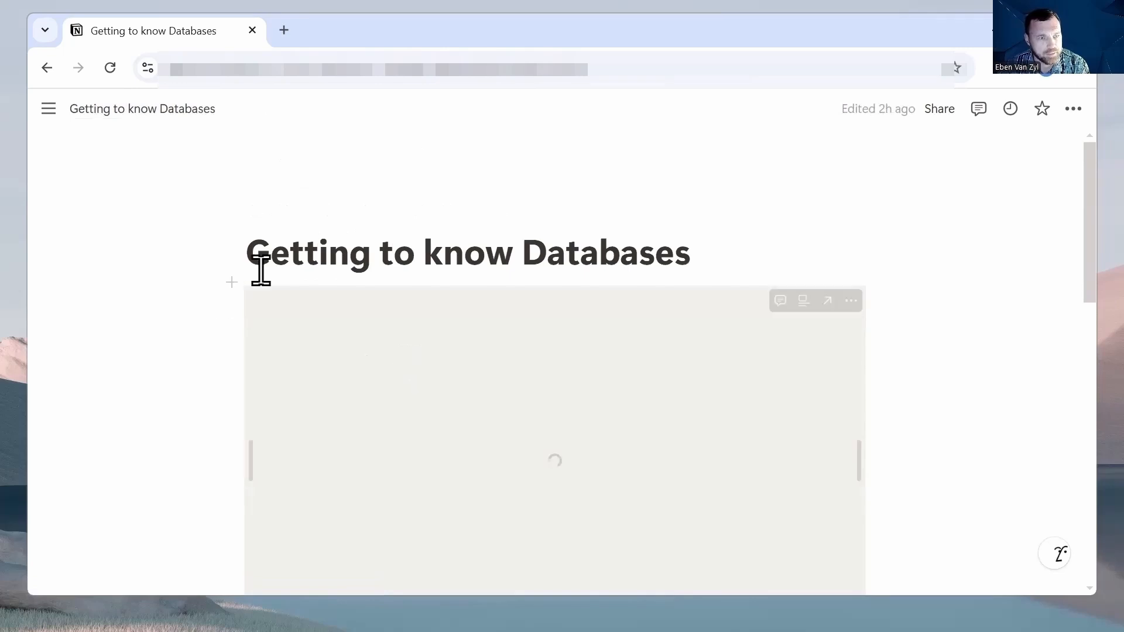
scroll(262, 269, down, 9)
scroll(378, 281, down, 5)
scroll(384, 283, up, 6)
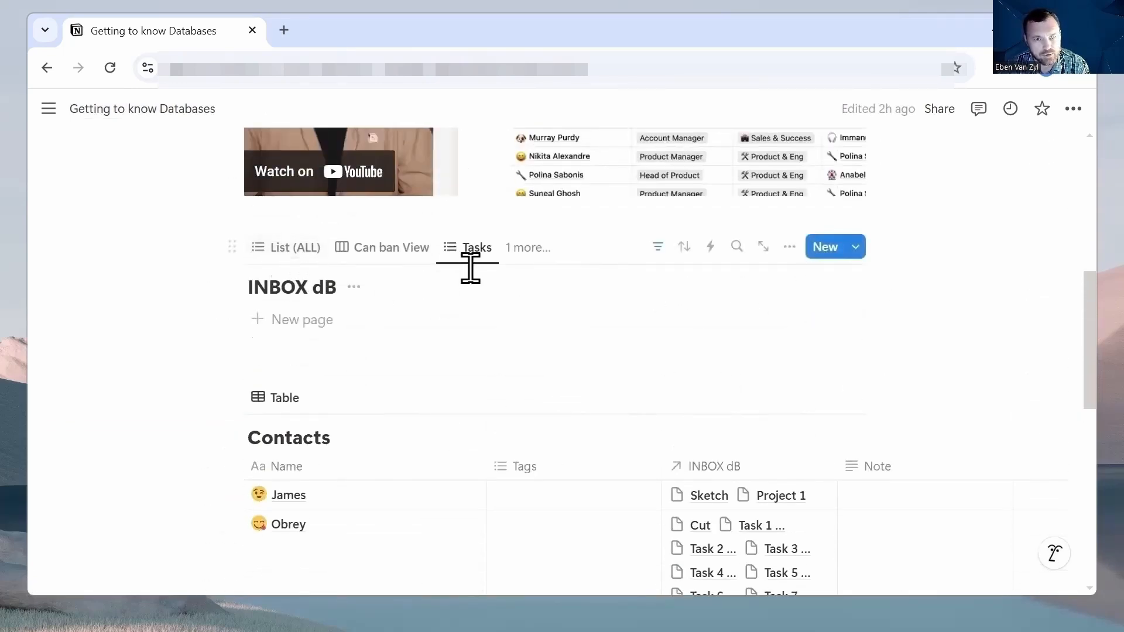
drag(474, 247, 304, 251)
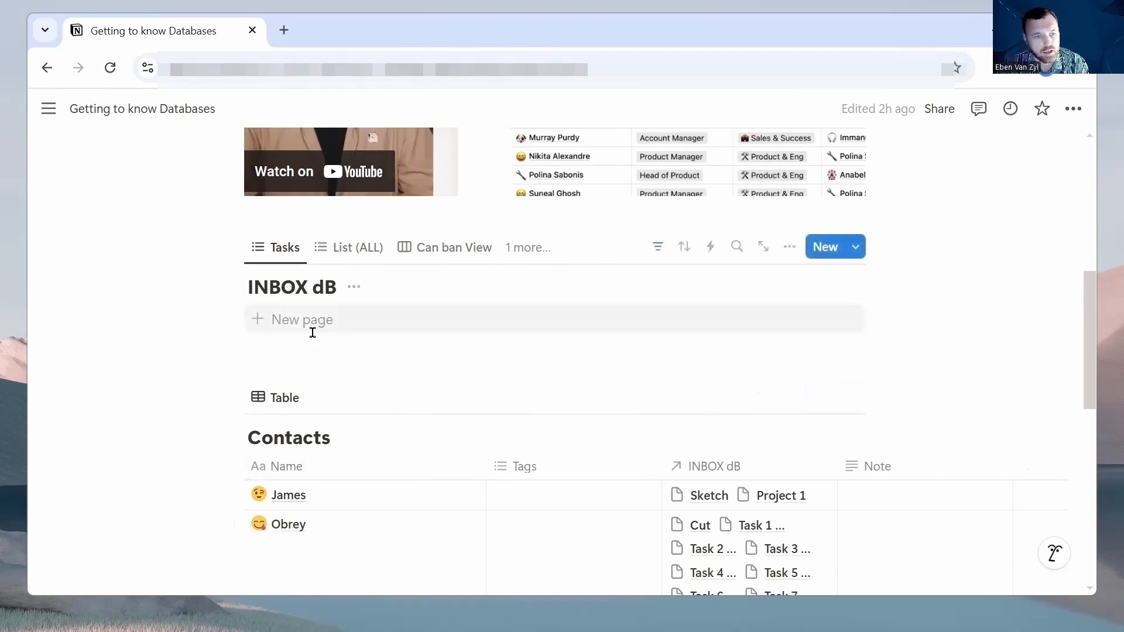
Hide the INBOX dB property in the Contacts table view
scroll(319, 342, down, 1)
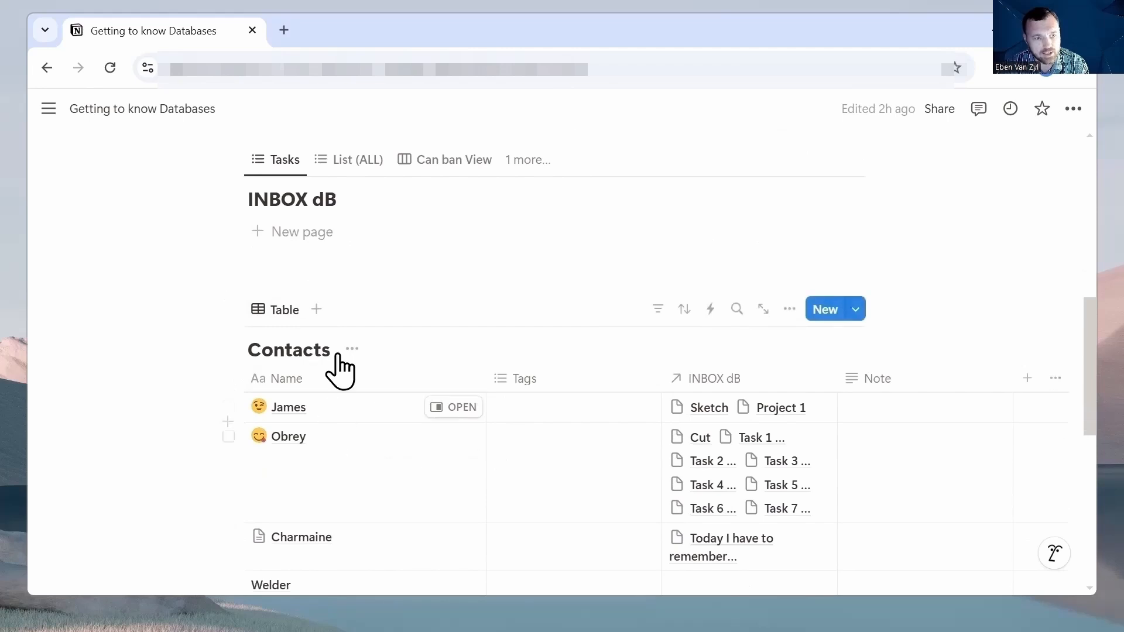
scroll(349, 368, down, 3)
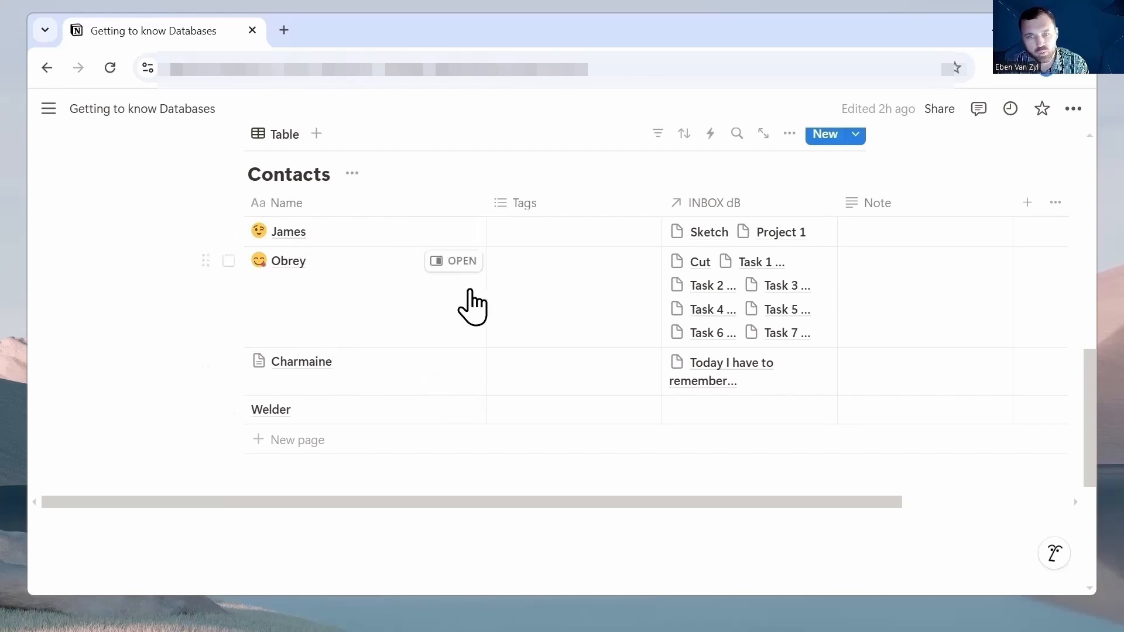
click(717, 205)
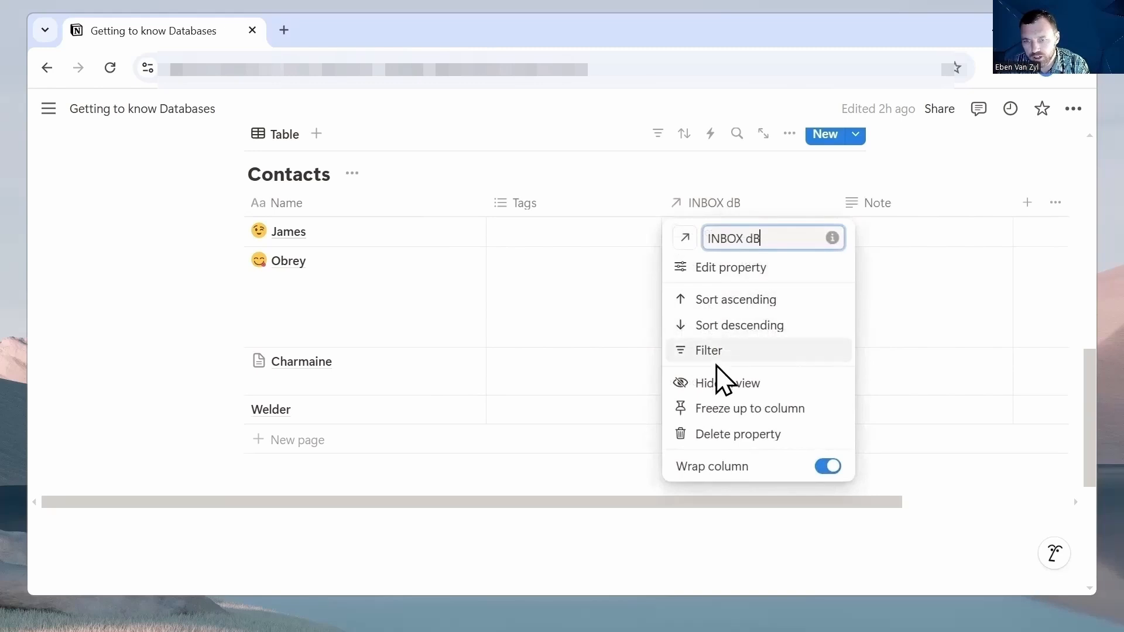
click(725, 384)
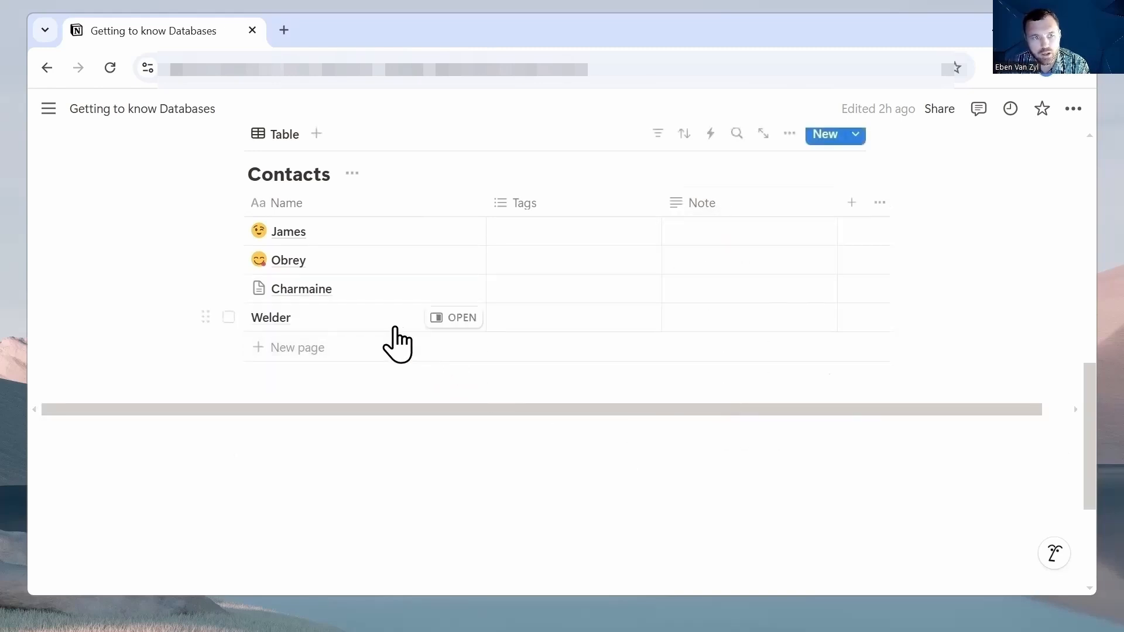
Duplicate the Table view of Contacts, name the copy List and set its layout to List
click(286, 136)
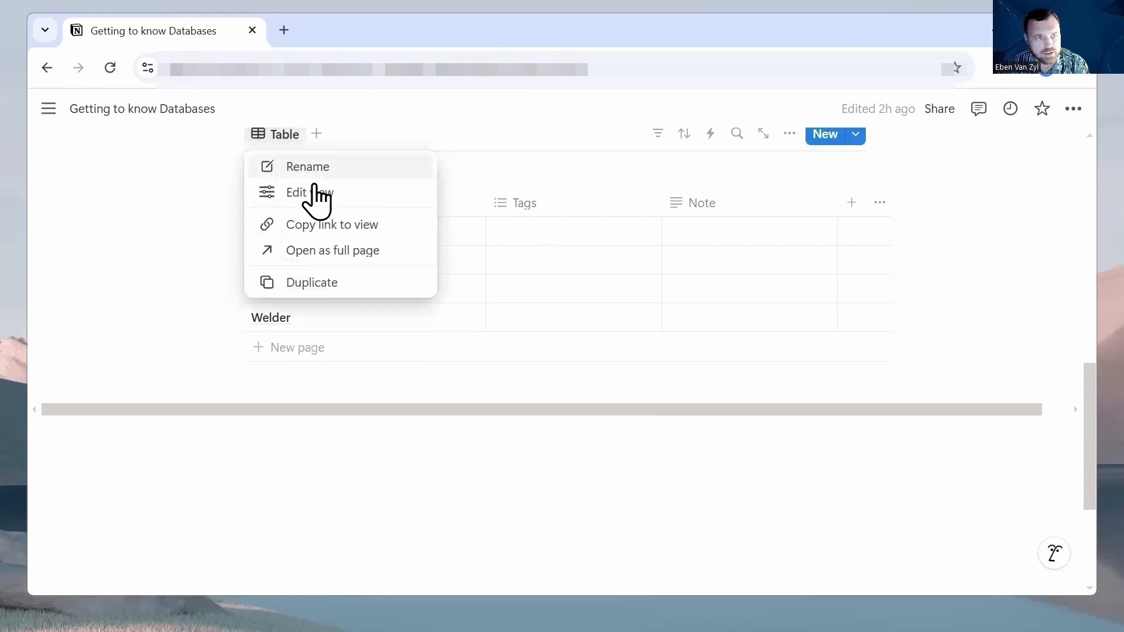
click(312, 284)
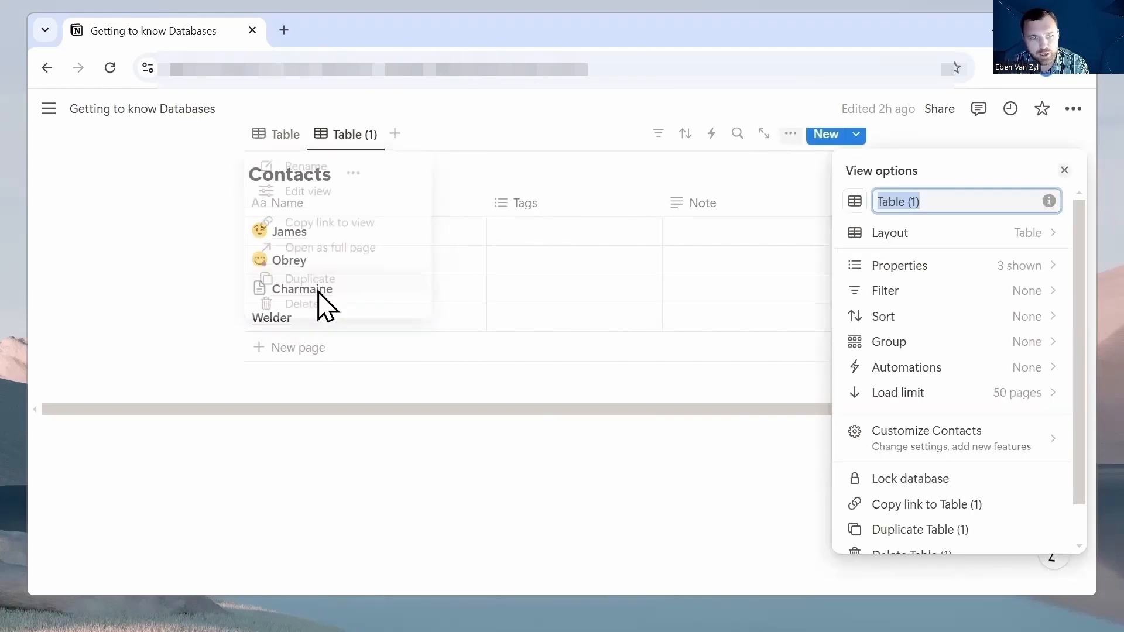
text(List)
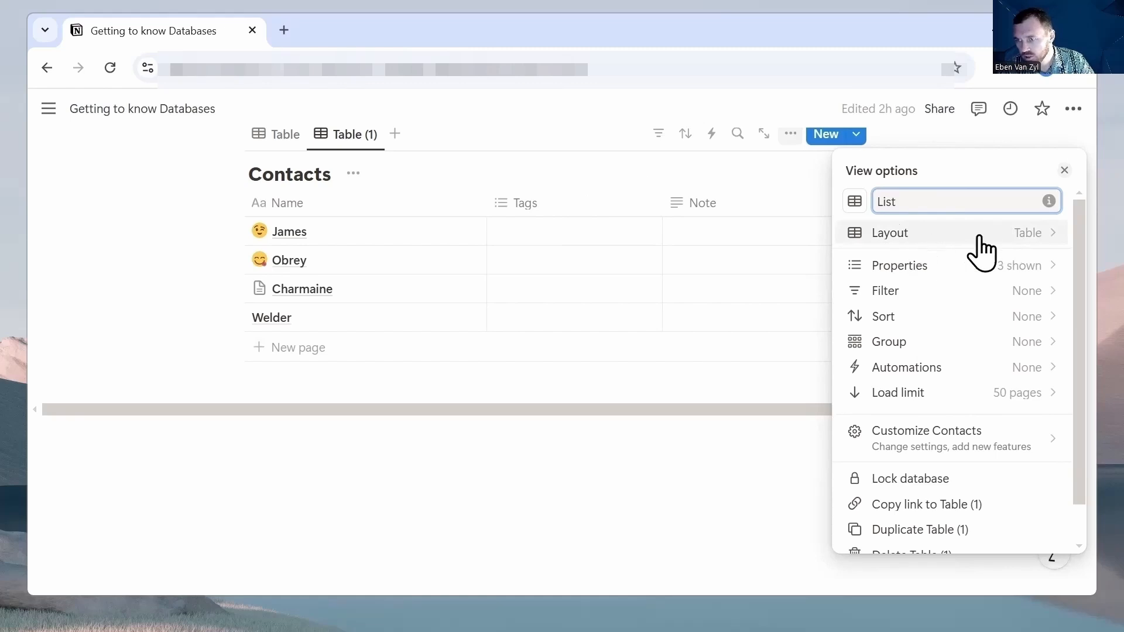
click(1018, 234)
click(868, 284)
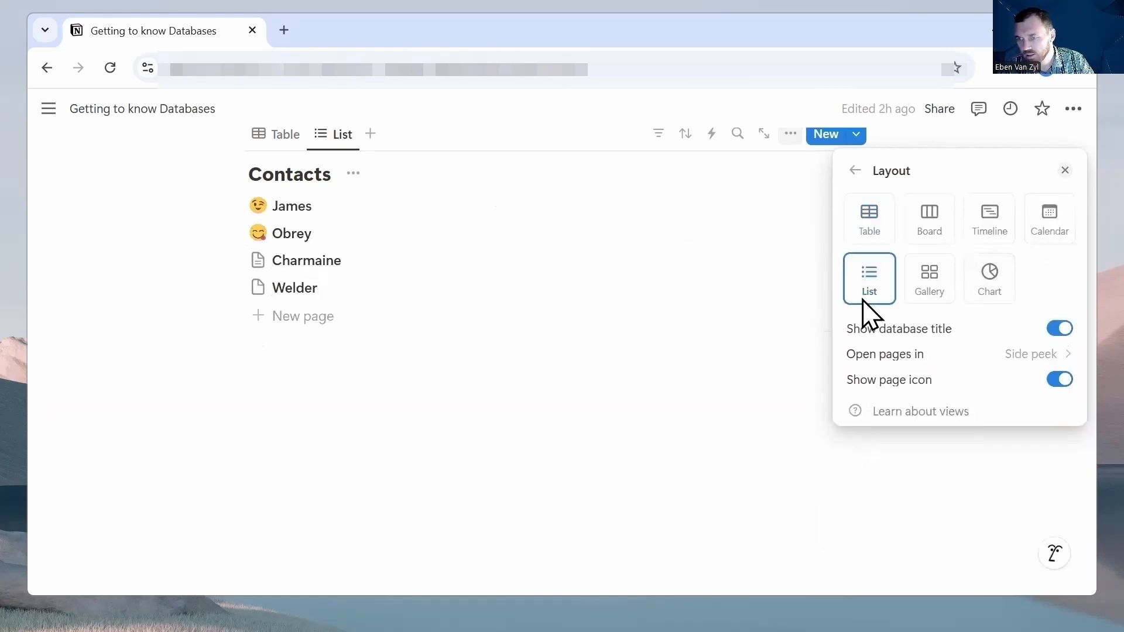
click(480, 130)
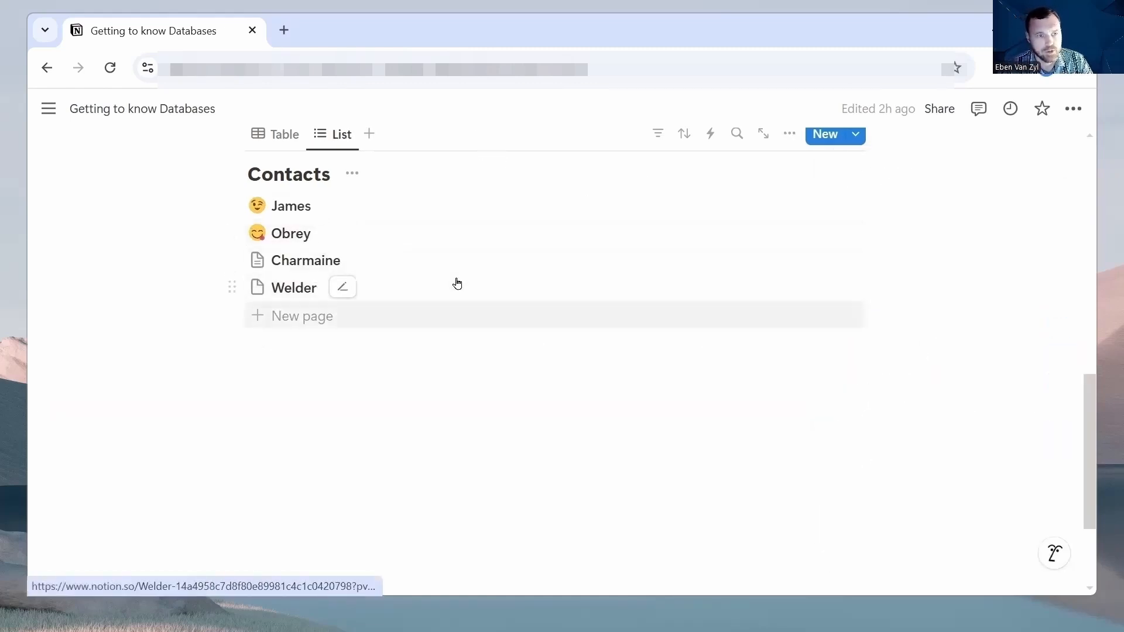
Place the List view of Contacts before the Table view
scroll(445, 286, up, 3)
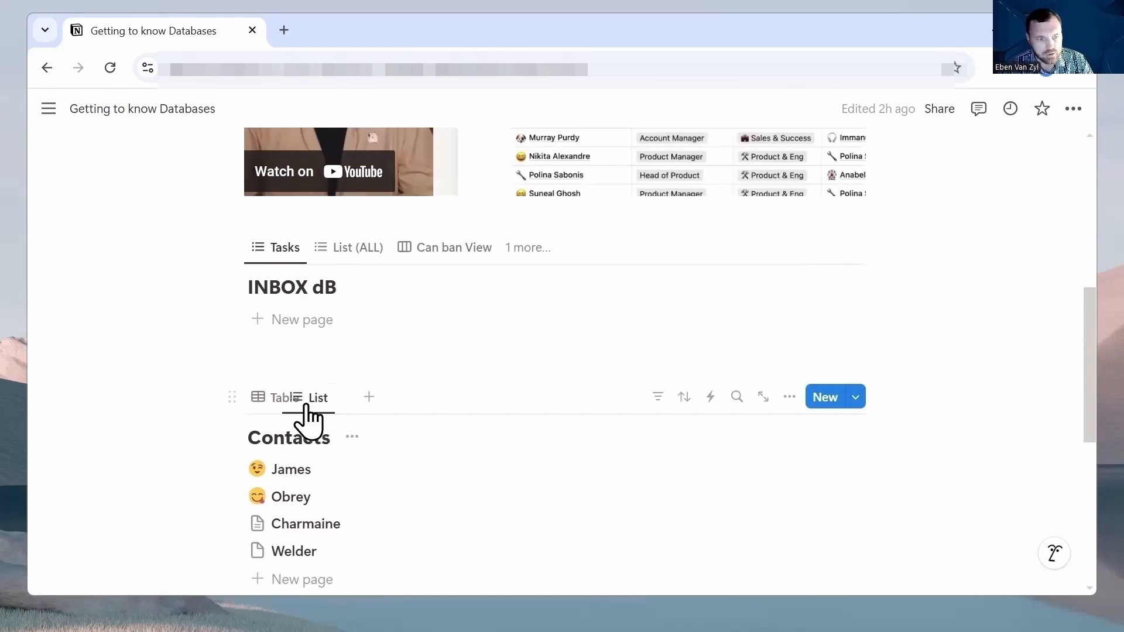
drag(305, 406, 296, 404)
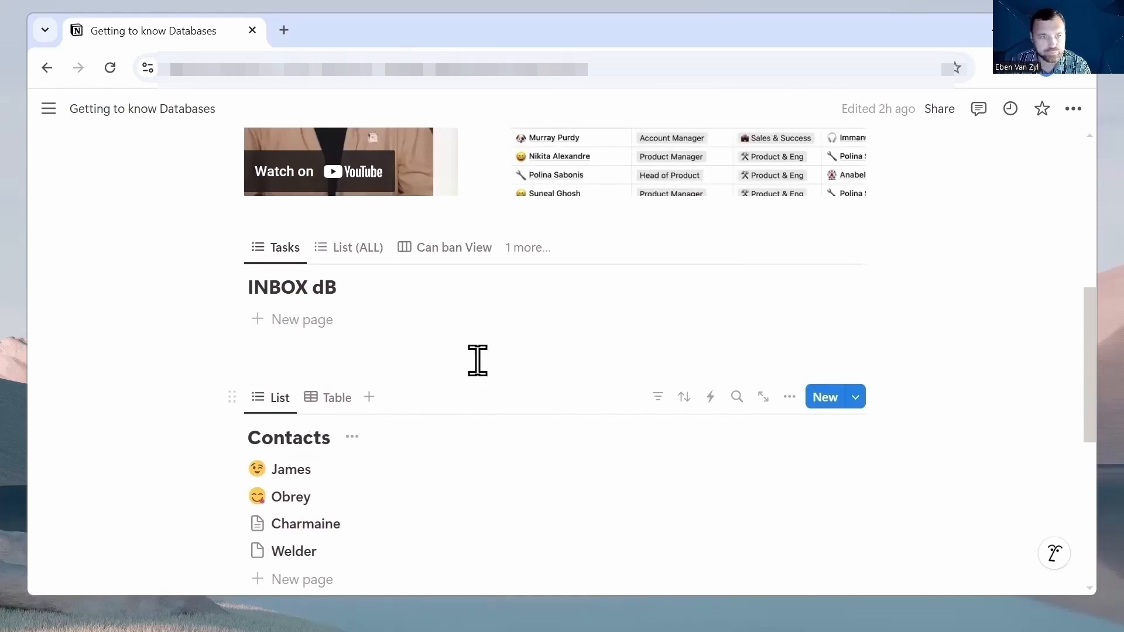
scroll(477, 360, up, 2)
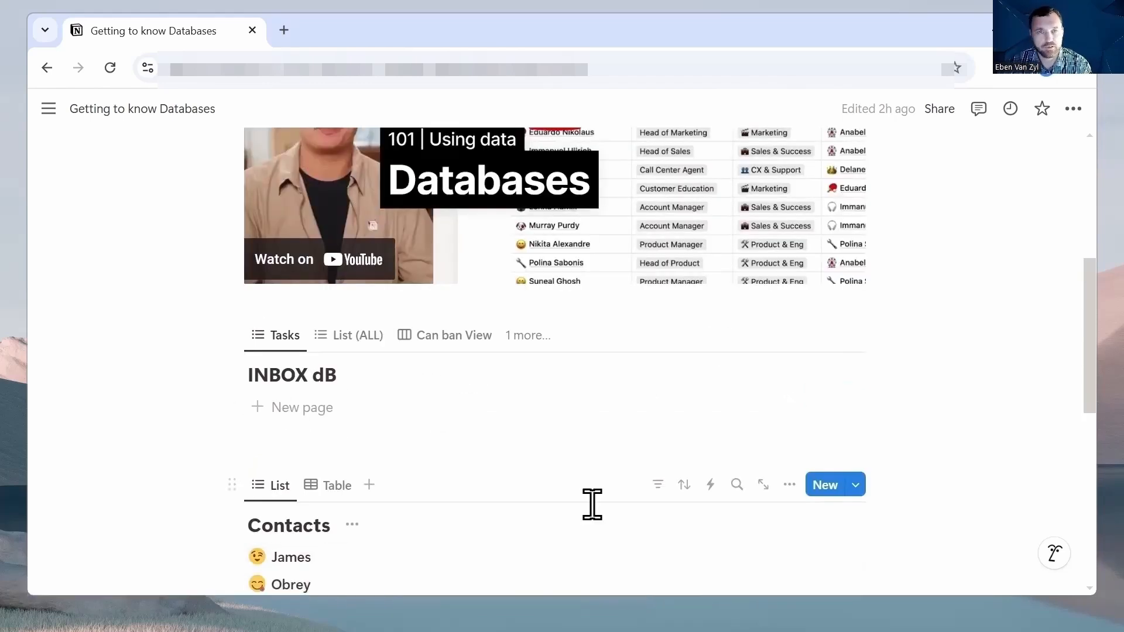